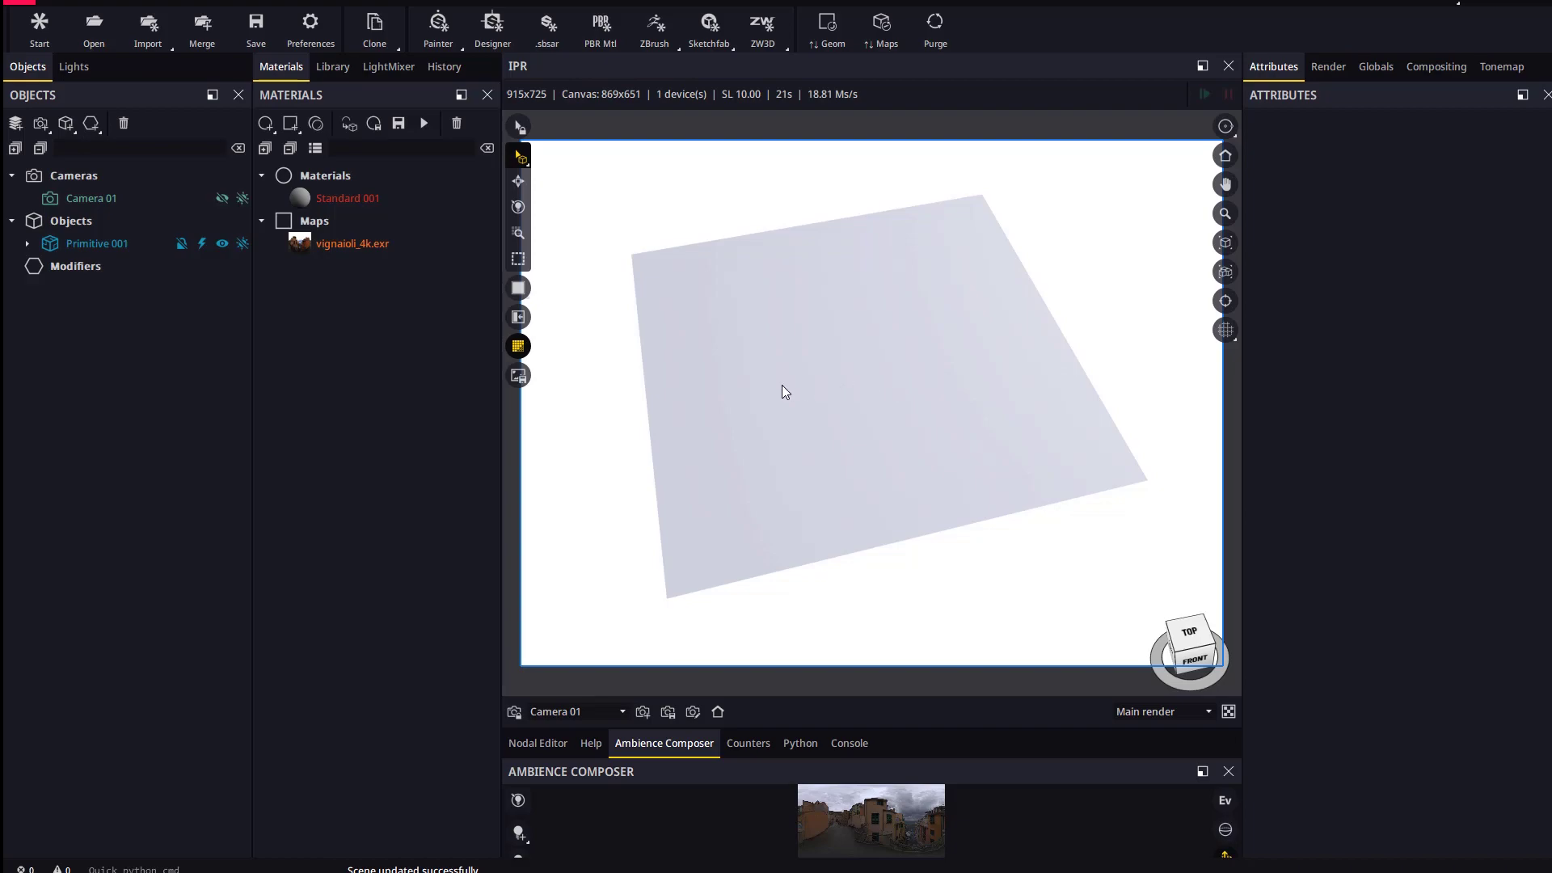
- Drop the Alveolus_A_01.png pattern from Library > Maps > Patterns onto the plane as its displacement height map
drag(782, 388, 958, 380)
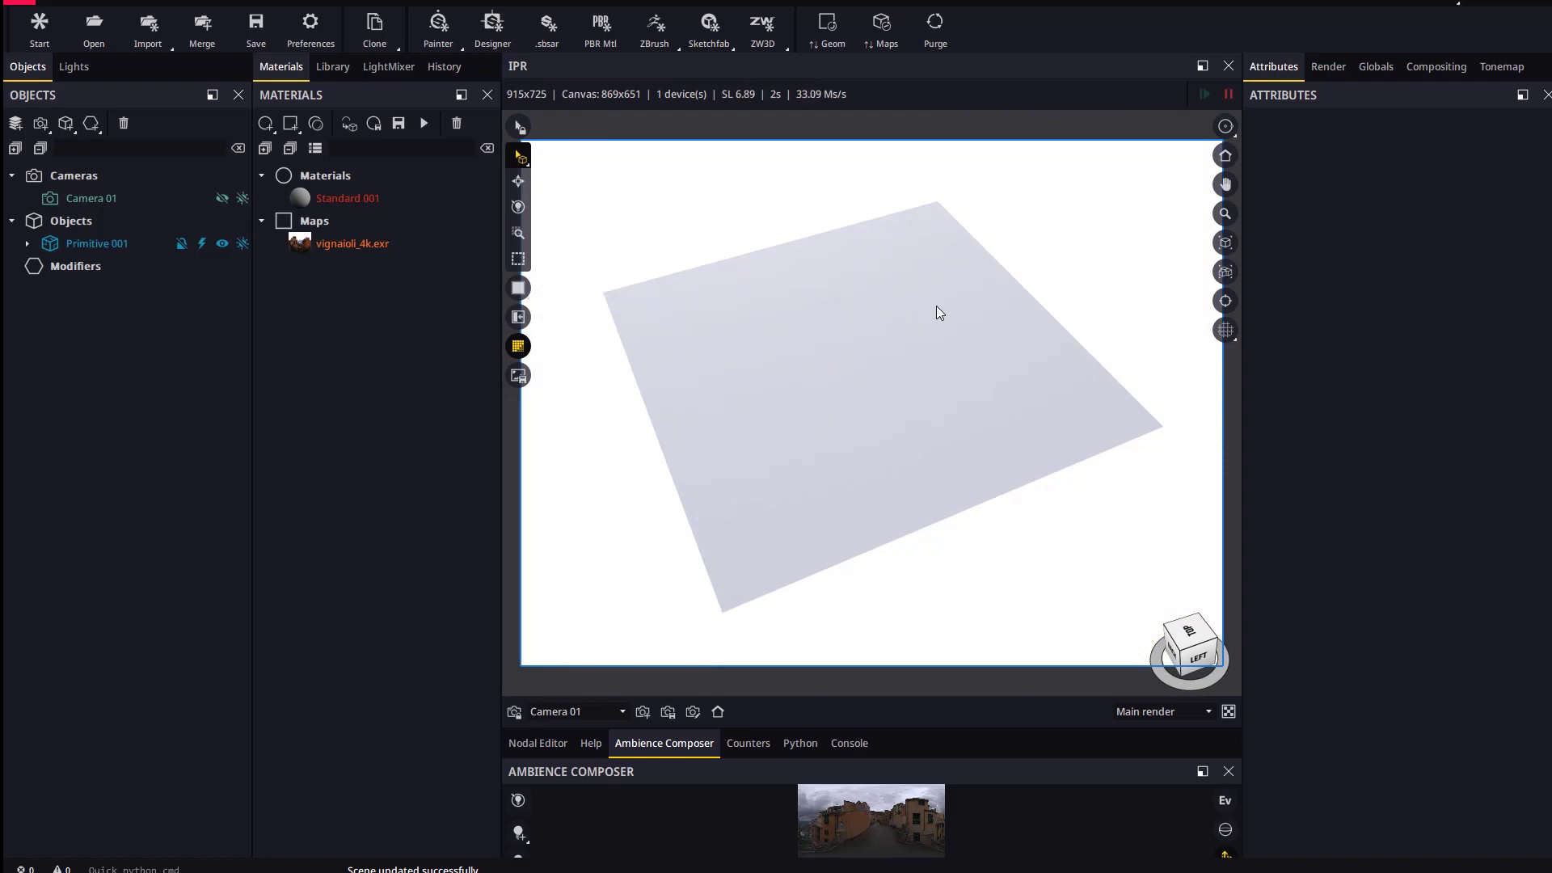
click(323, 66)
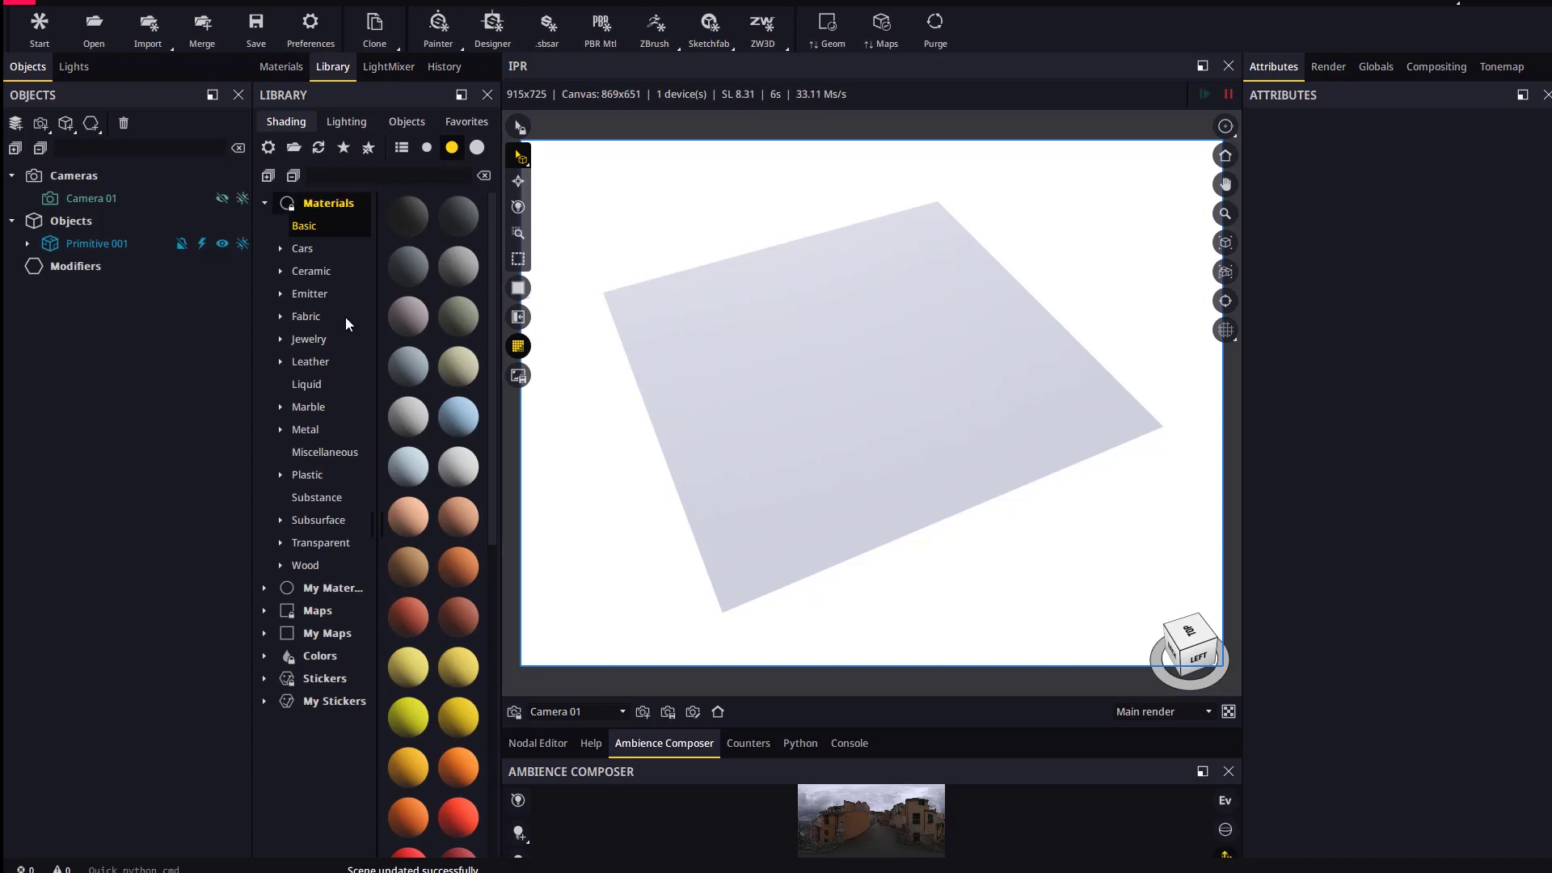
click(270, 618)
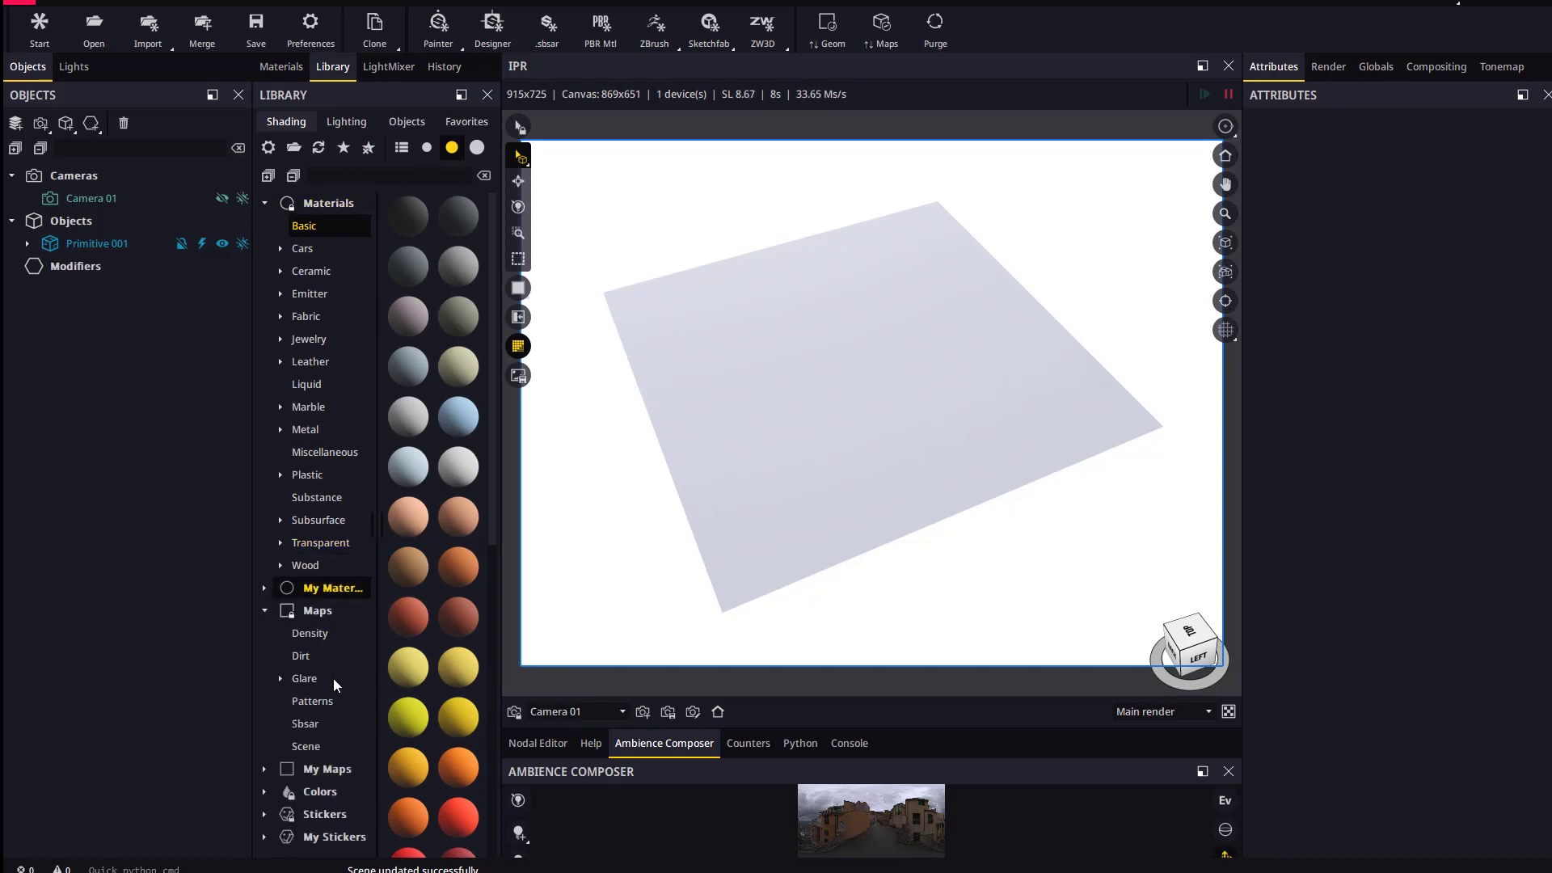
click(319, 701)
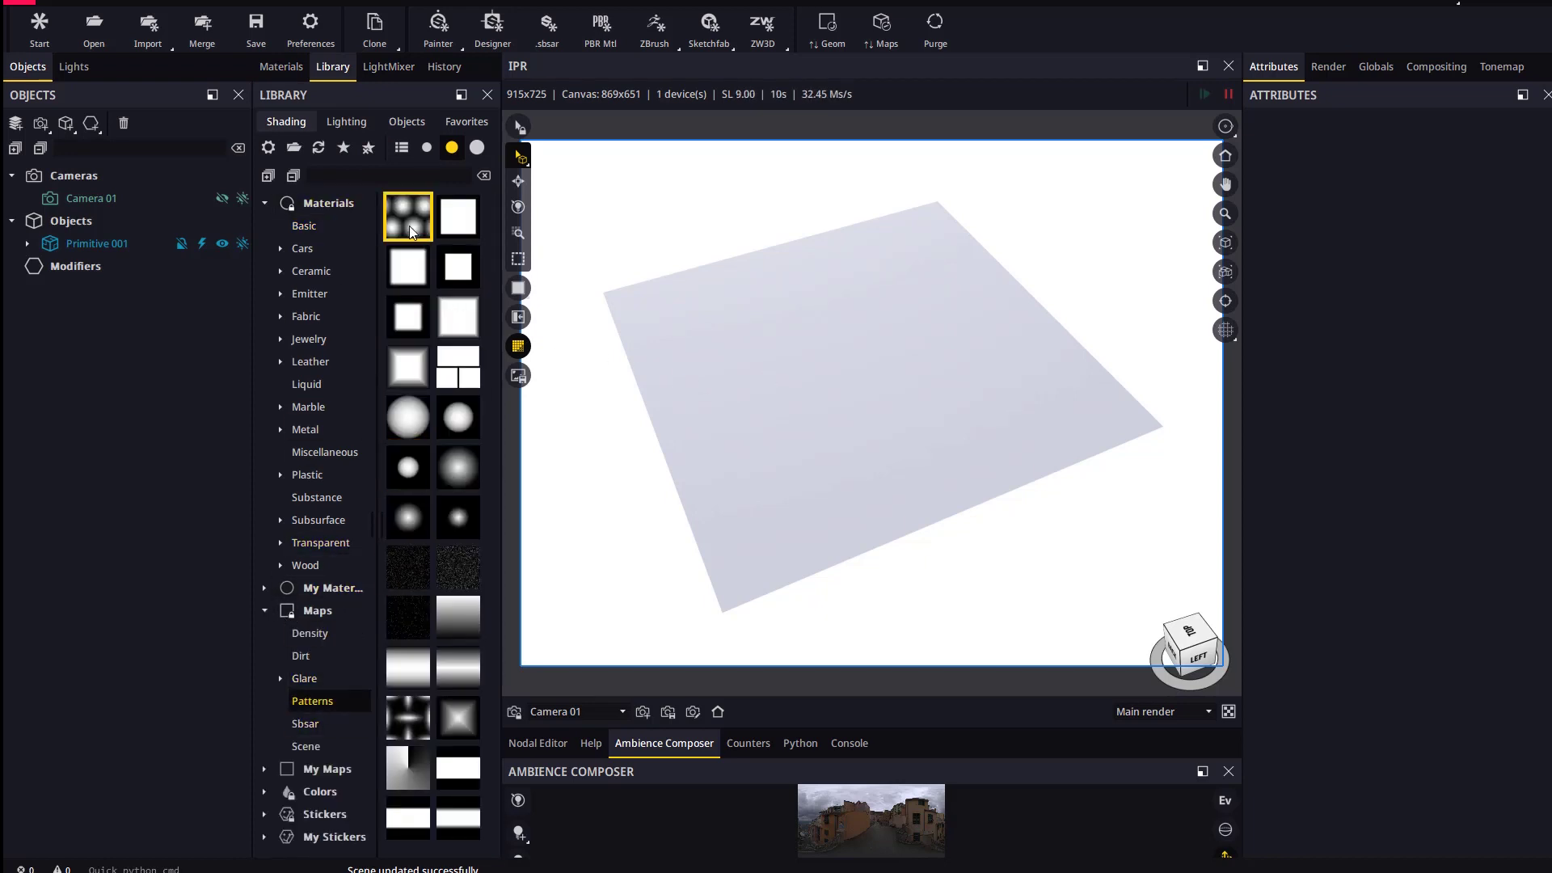
drag(408, 217, 835, 366)
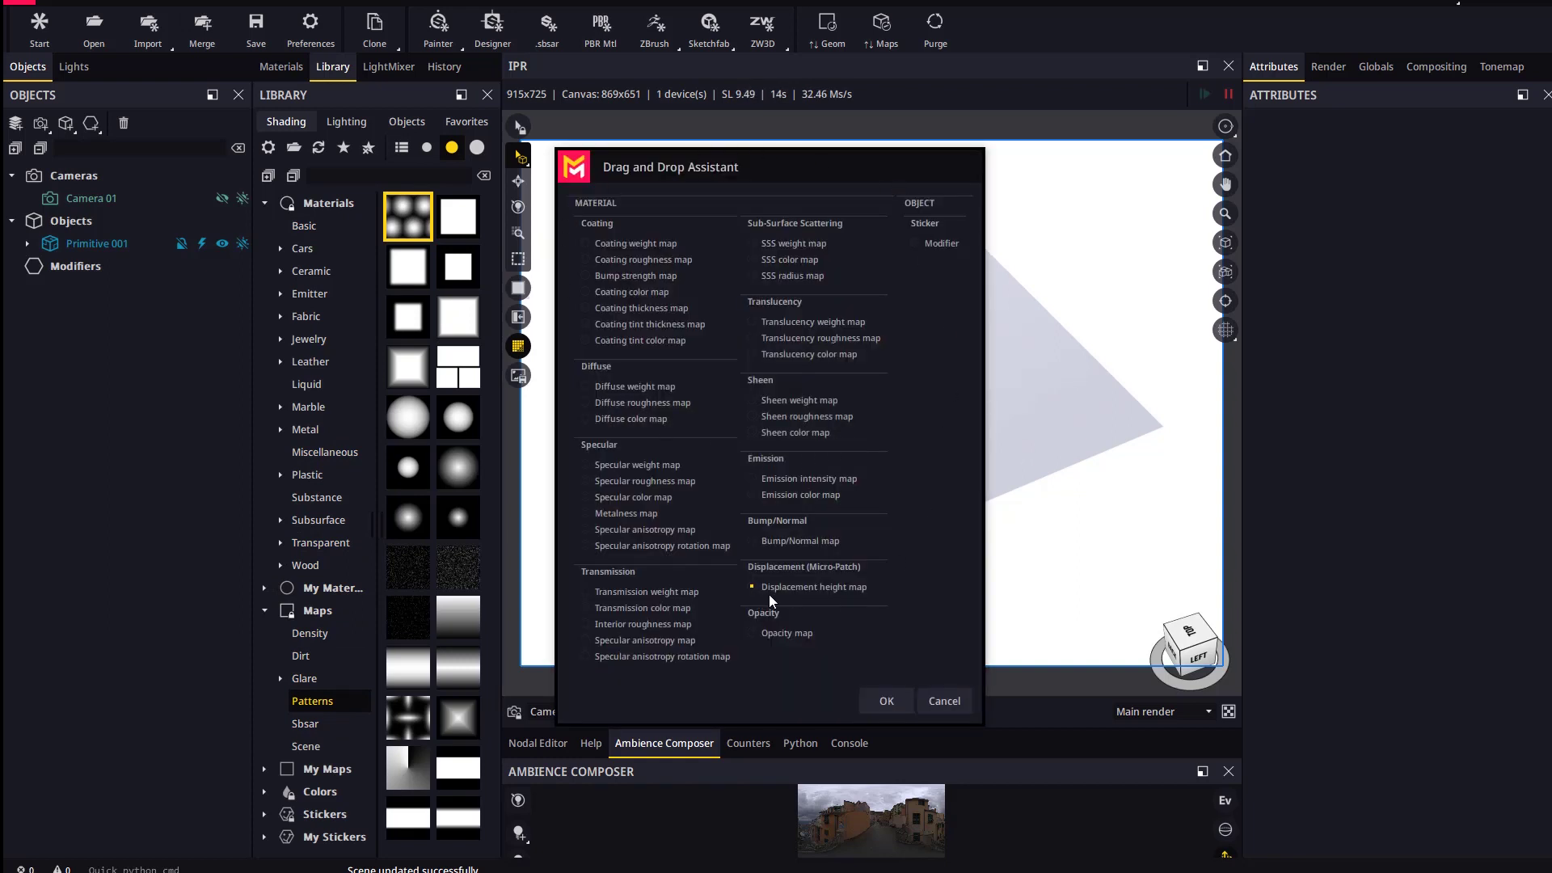
click(877, 700)
middle_drag(915, 495, 892, 475)
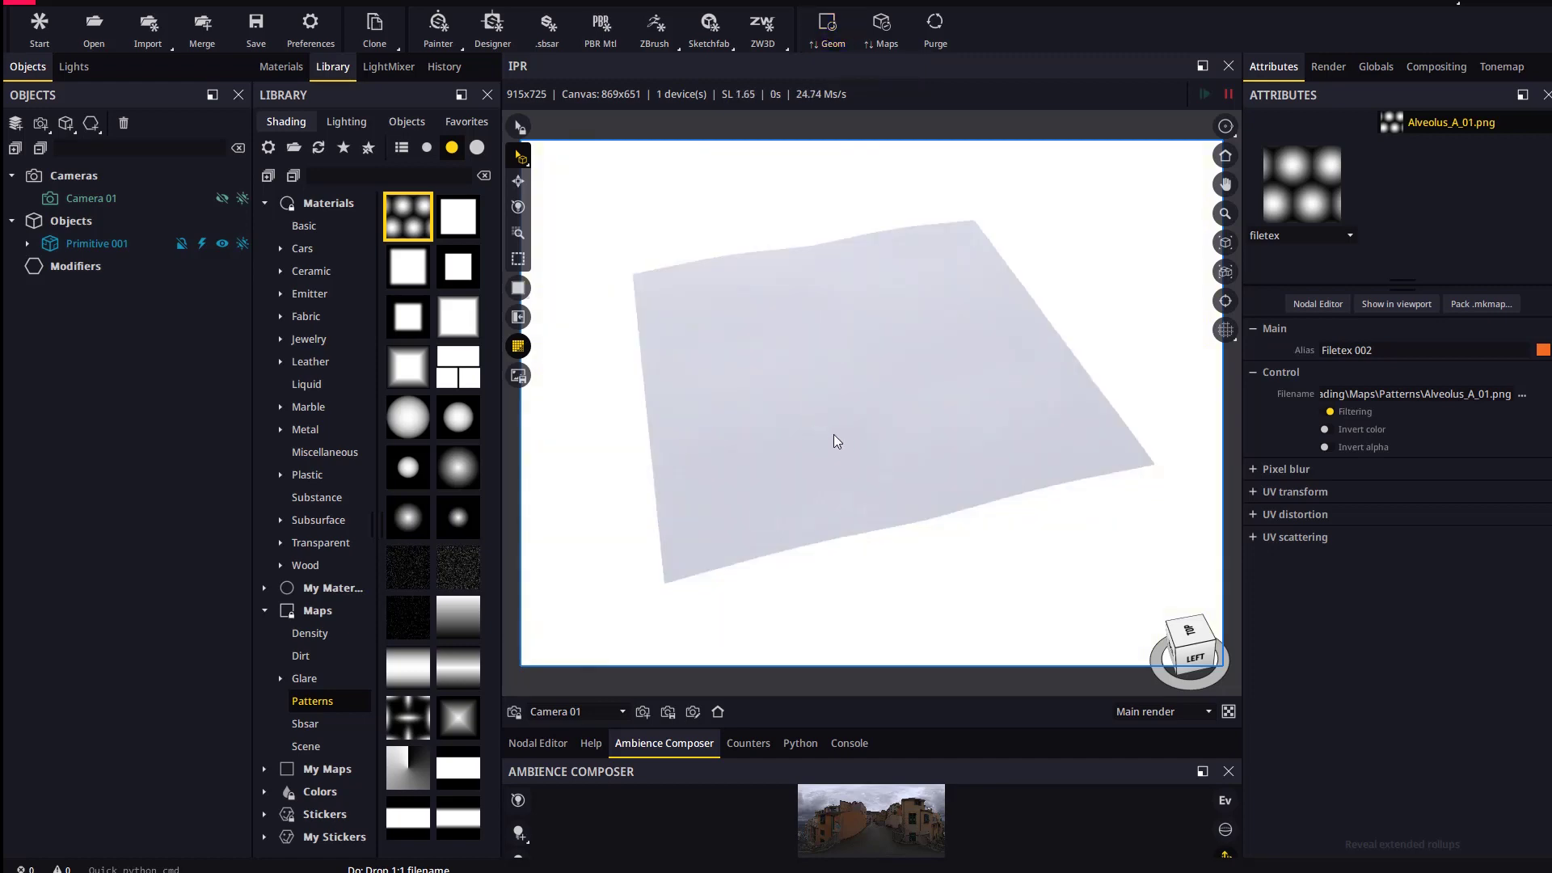
- Select the plane and set its Micro-Patch displacement height to 10 cm
mouse_move(834, 436)
mouse_down()
mouse_move(889, 365)
mouse_move(849, 422)
mouse_up()
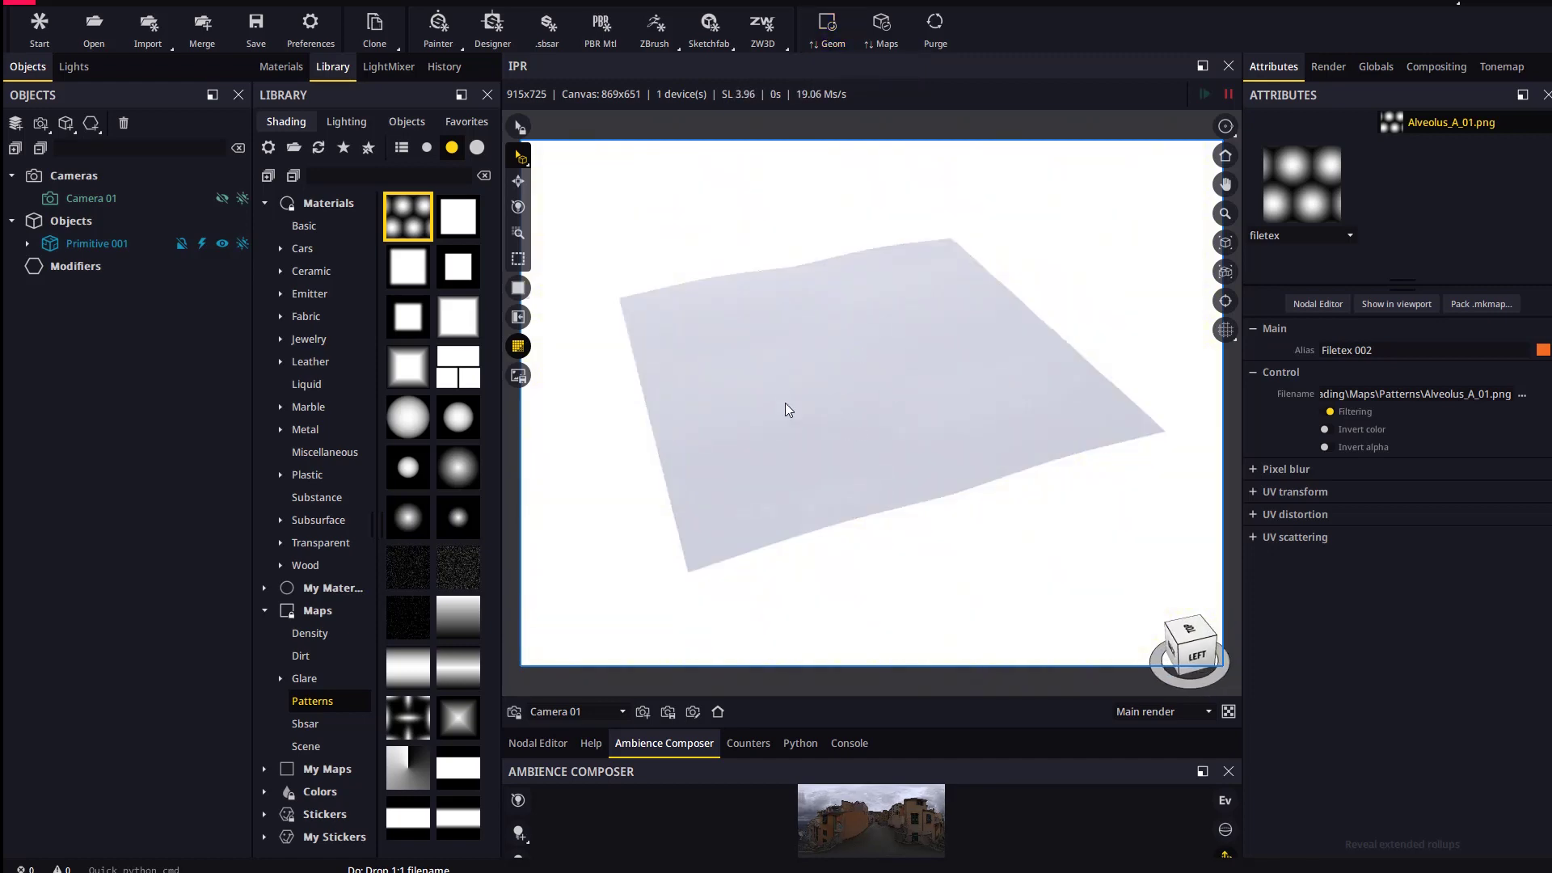
click(868, 446)
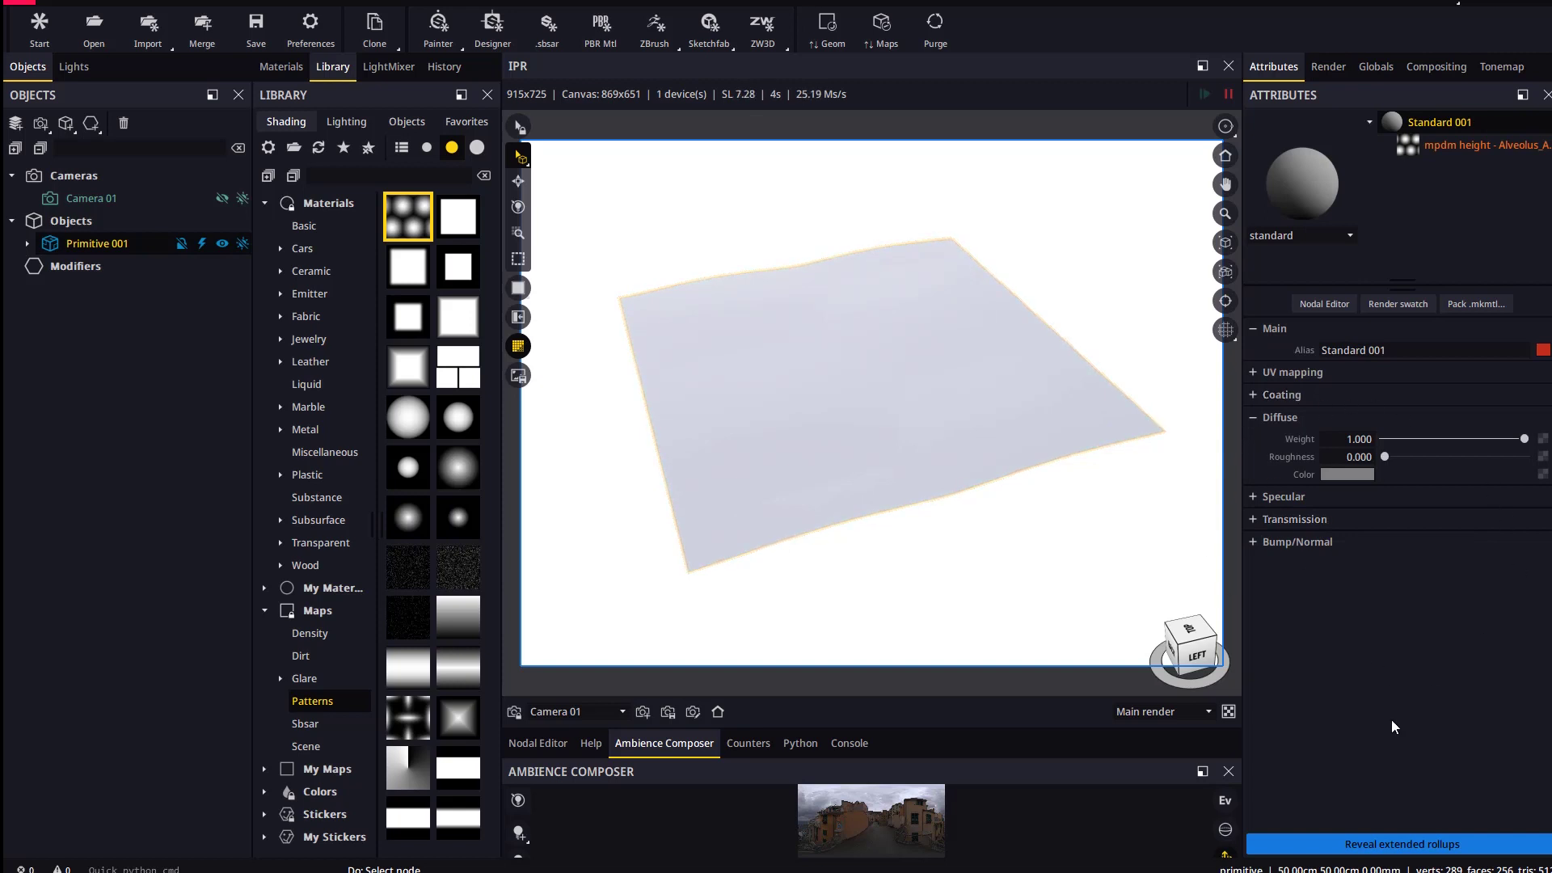
click(1383, 844)
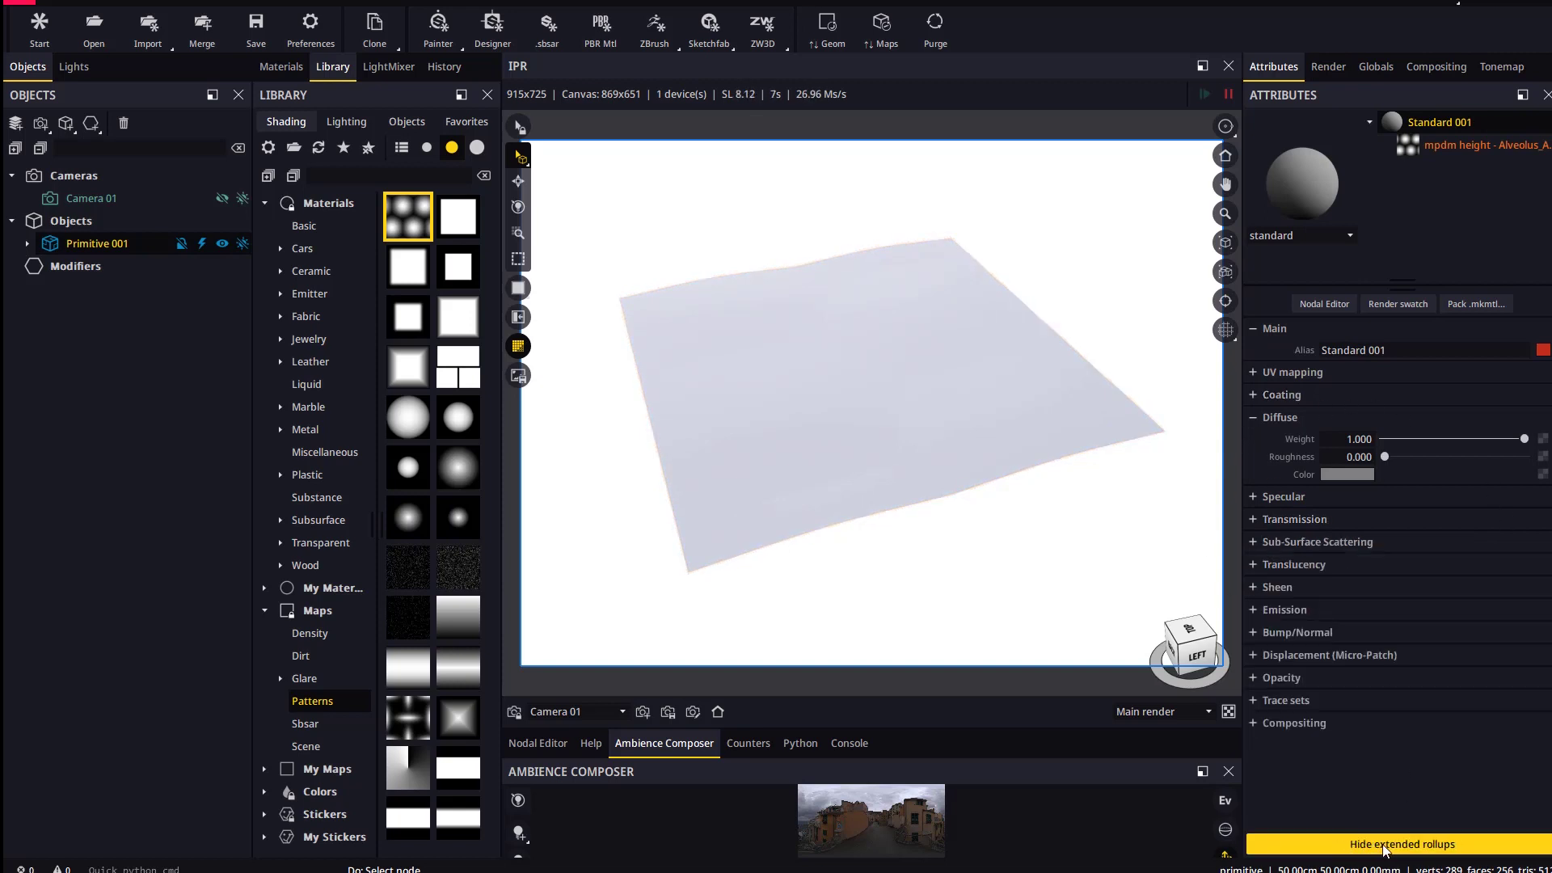
click(1307, 656)
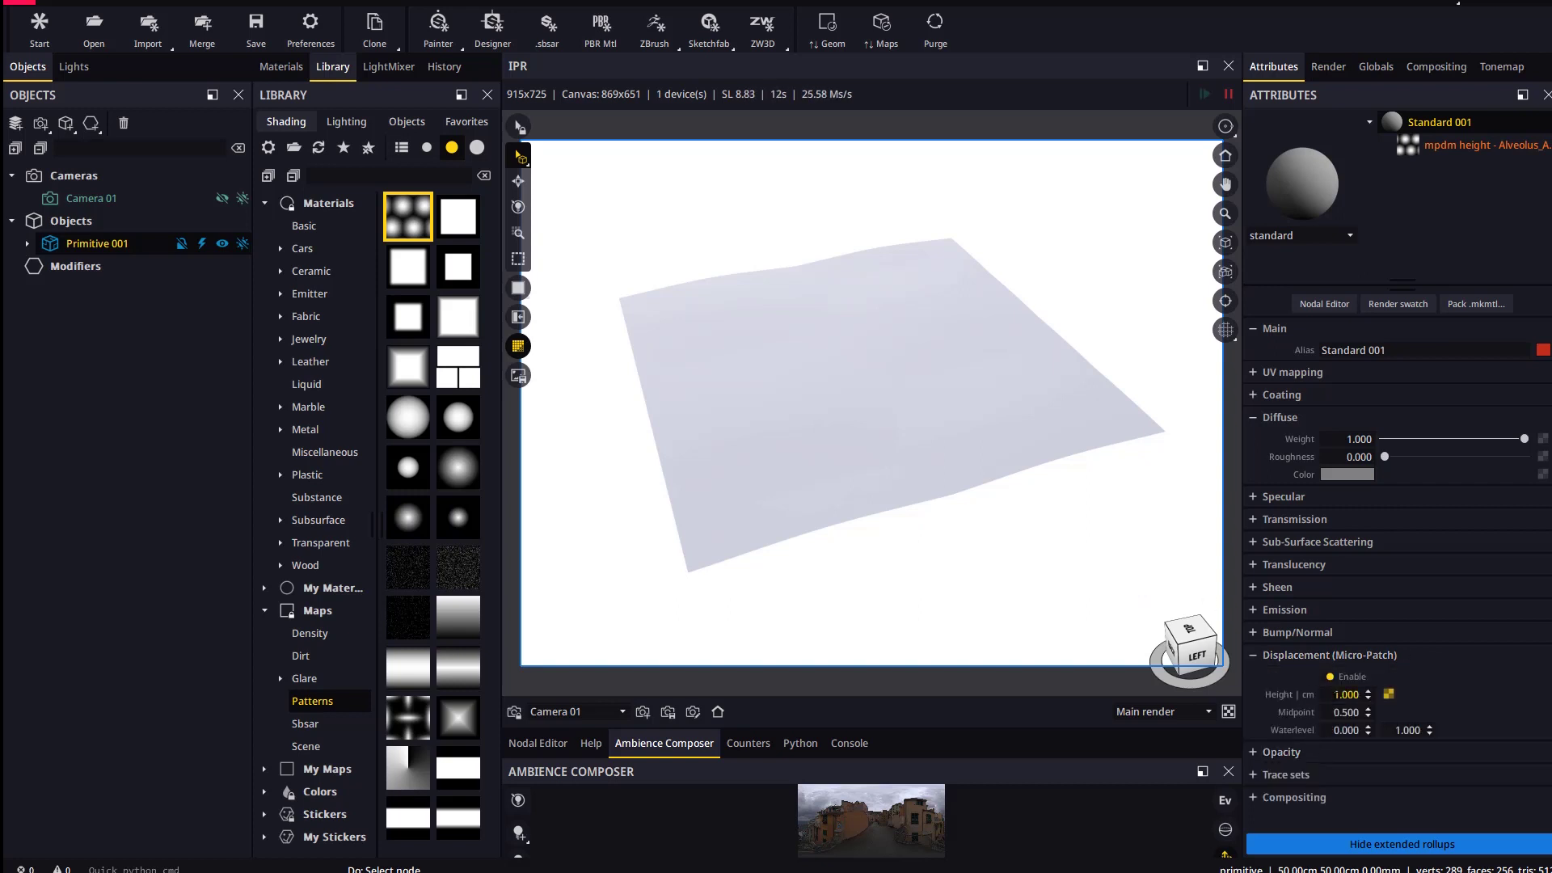
click(1346, 695)
text(10)
key(Return)
- Compare displacement on and off, then set the displacement midpoint to 0
drag(857, 382, 1013, 395)
drag(915, 403, 735, 361)
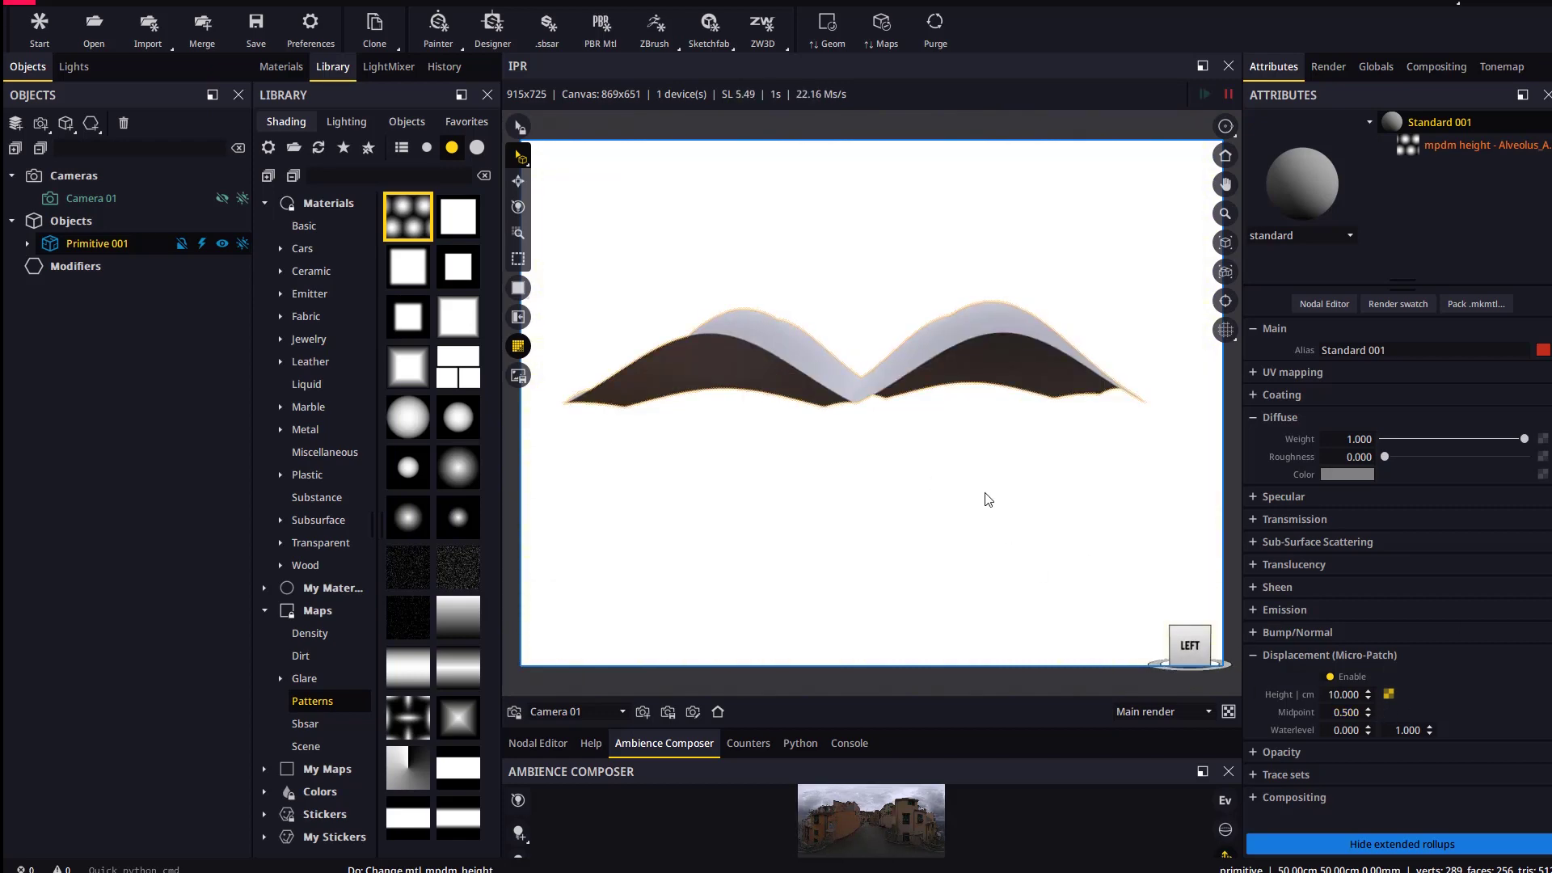
click(1332, 681)
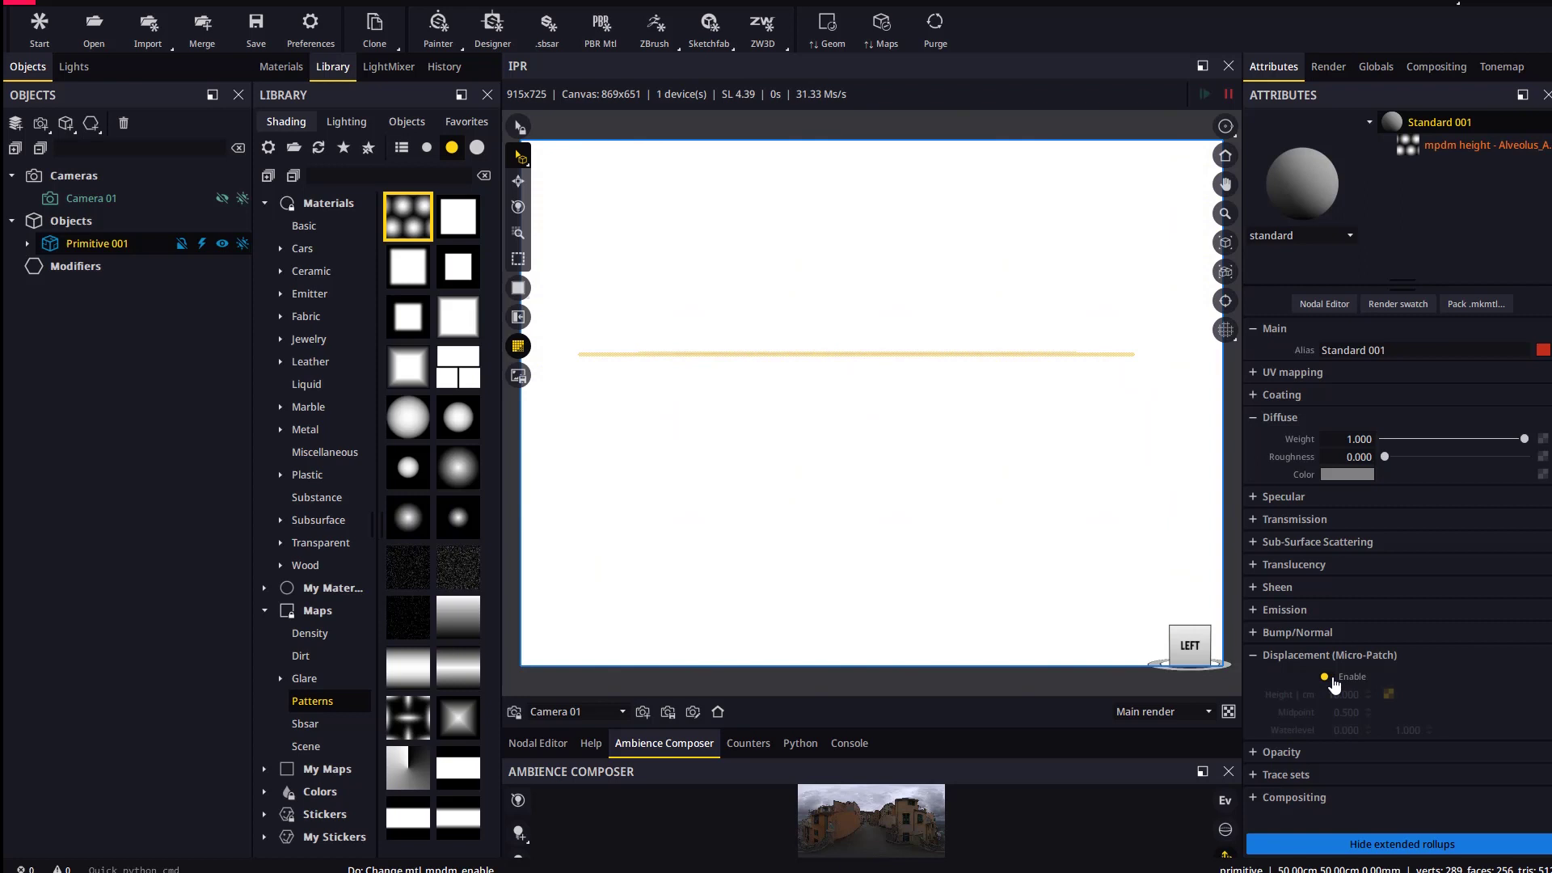
click(1332, 679)
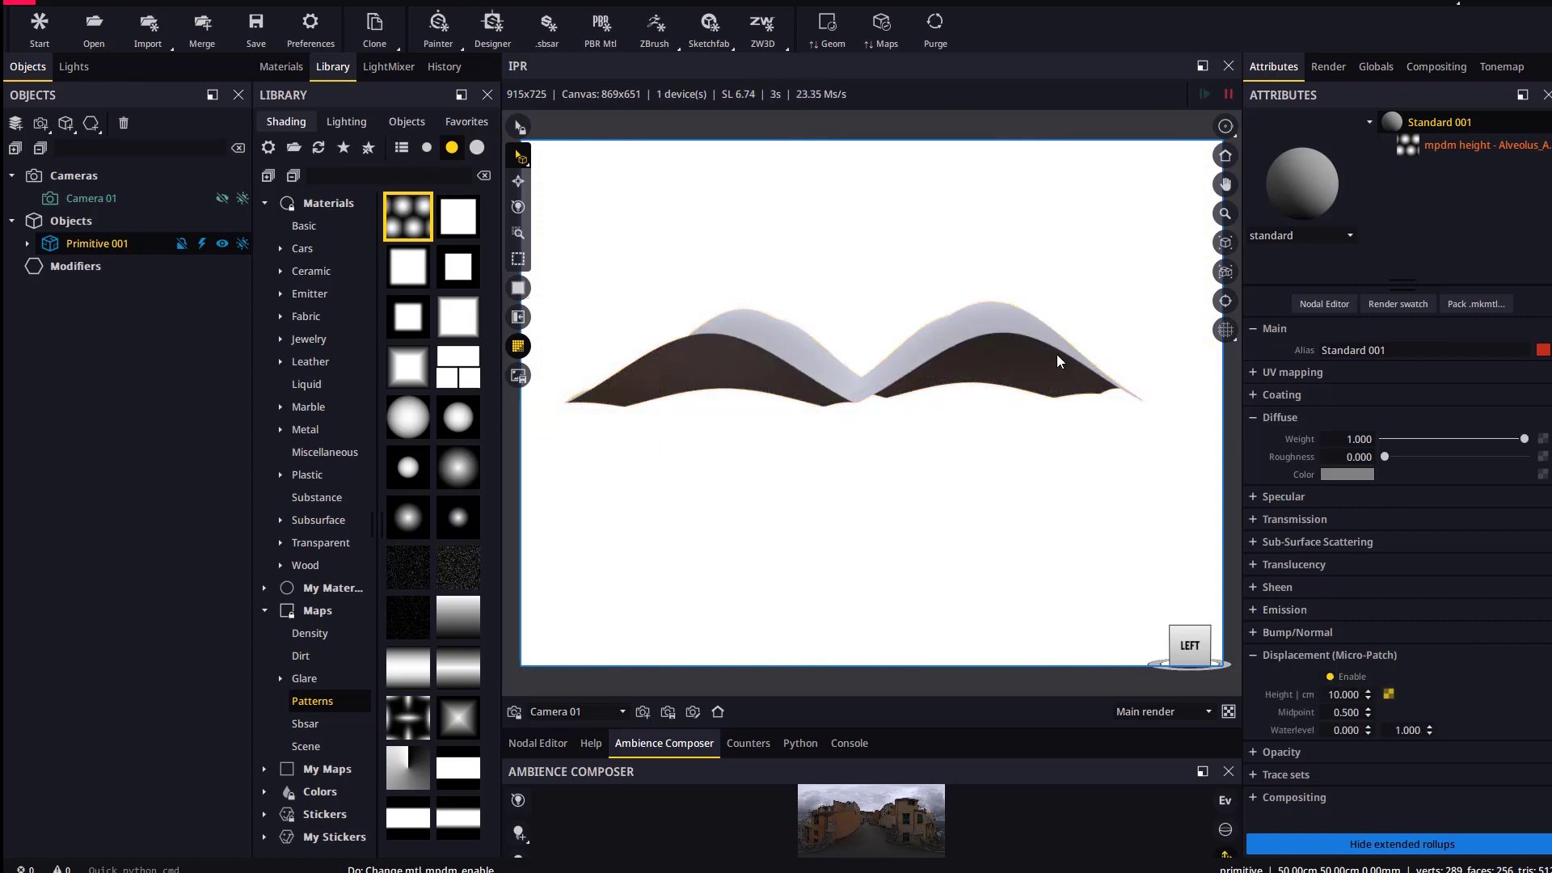
mouse_move(973, 433)
mouse_down()
mouse_move(953, 482)
mouse_move(913, 509)
mouse_move(1008, 451)
mouse_up()
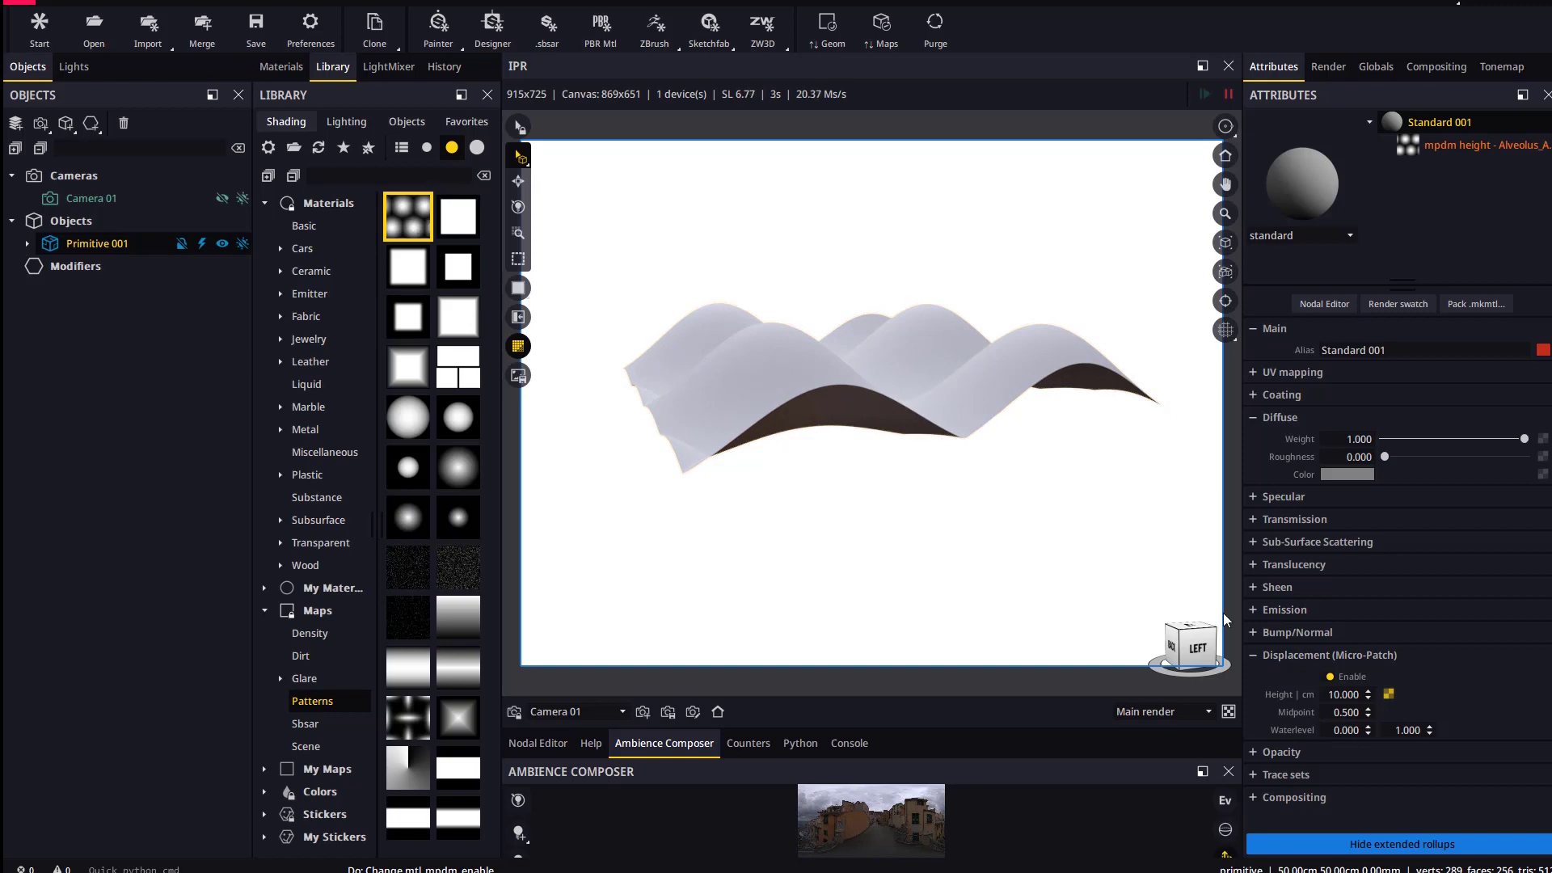
drag(1329, 712, 1404, 707)
text(0)
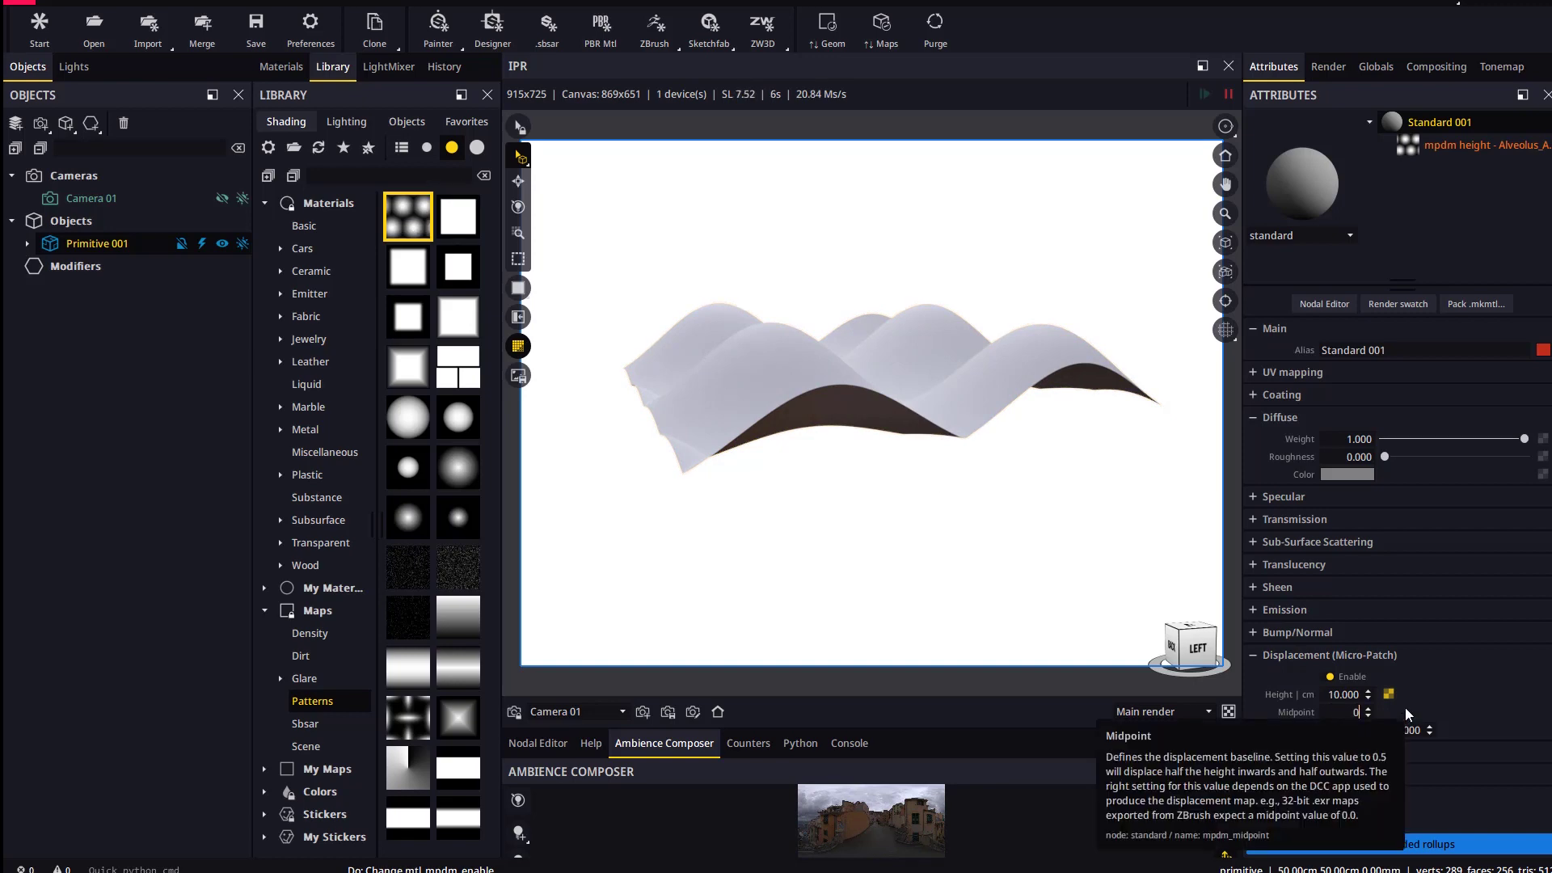
key(Return)
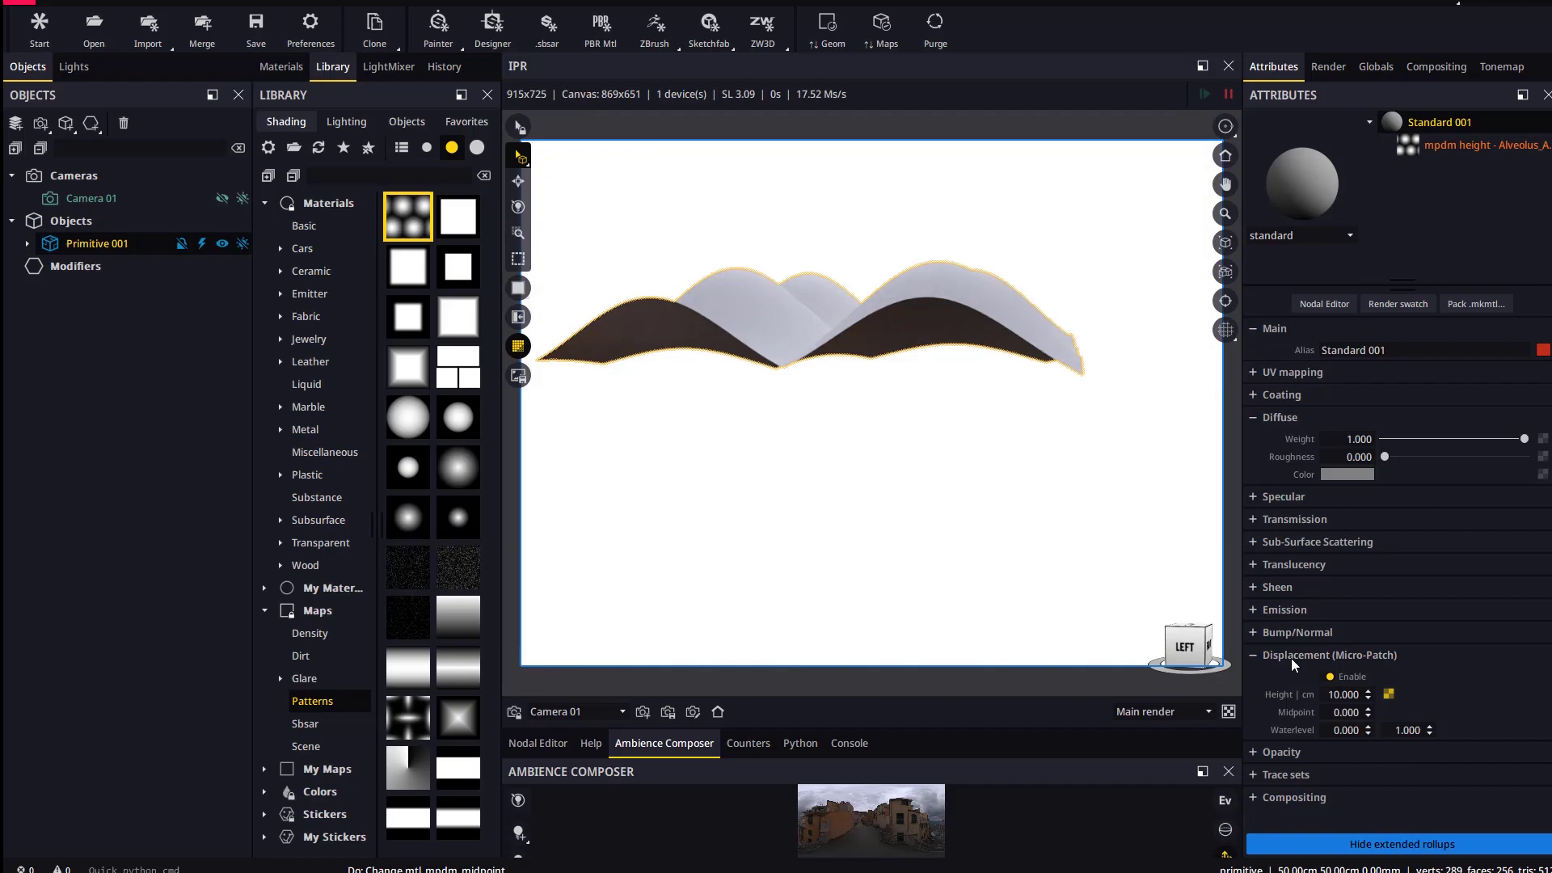
click(1326, 676)
- Set the mpdm height map's UV transform Master repeat to 3
mouse_move(946, 517)
mouse_down()
mouse_move(962, 540)
mouse_move(899, 470)
mouse_move(842, 460)
mouse_move(966, 462)
mouse_move(845, 484)
mouse_up()
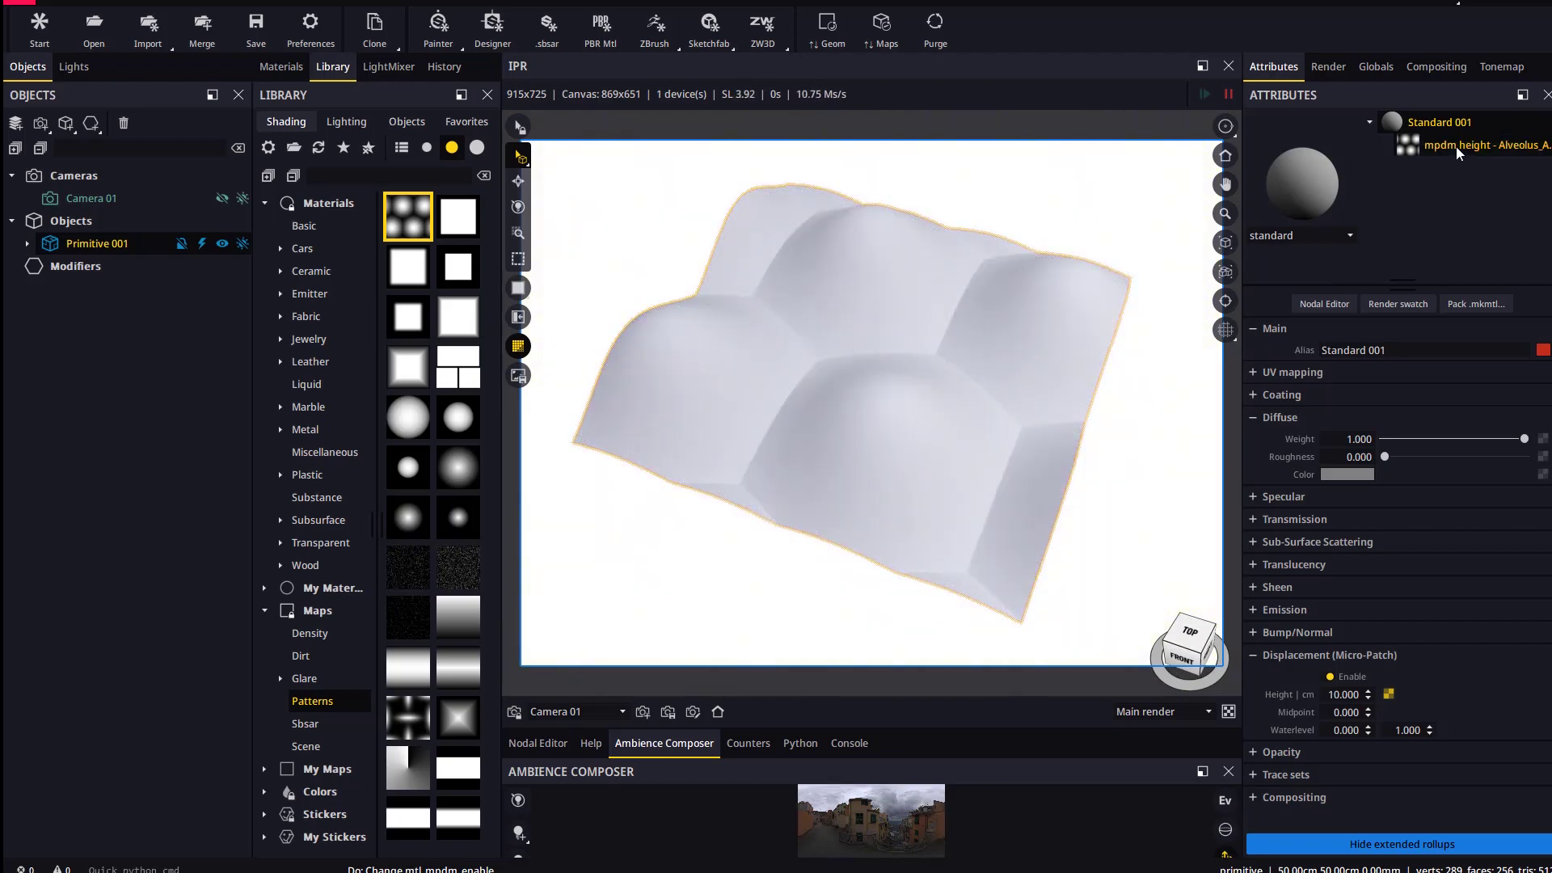
click(1385, 147)
click(1252, 492)
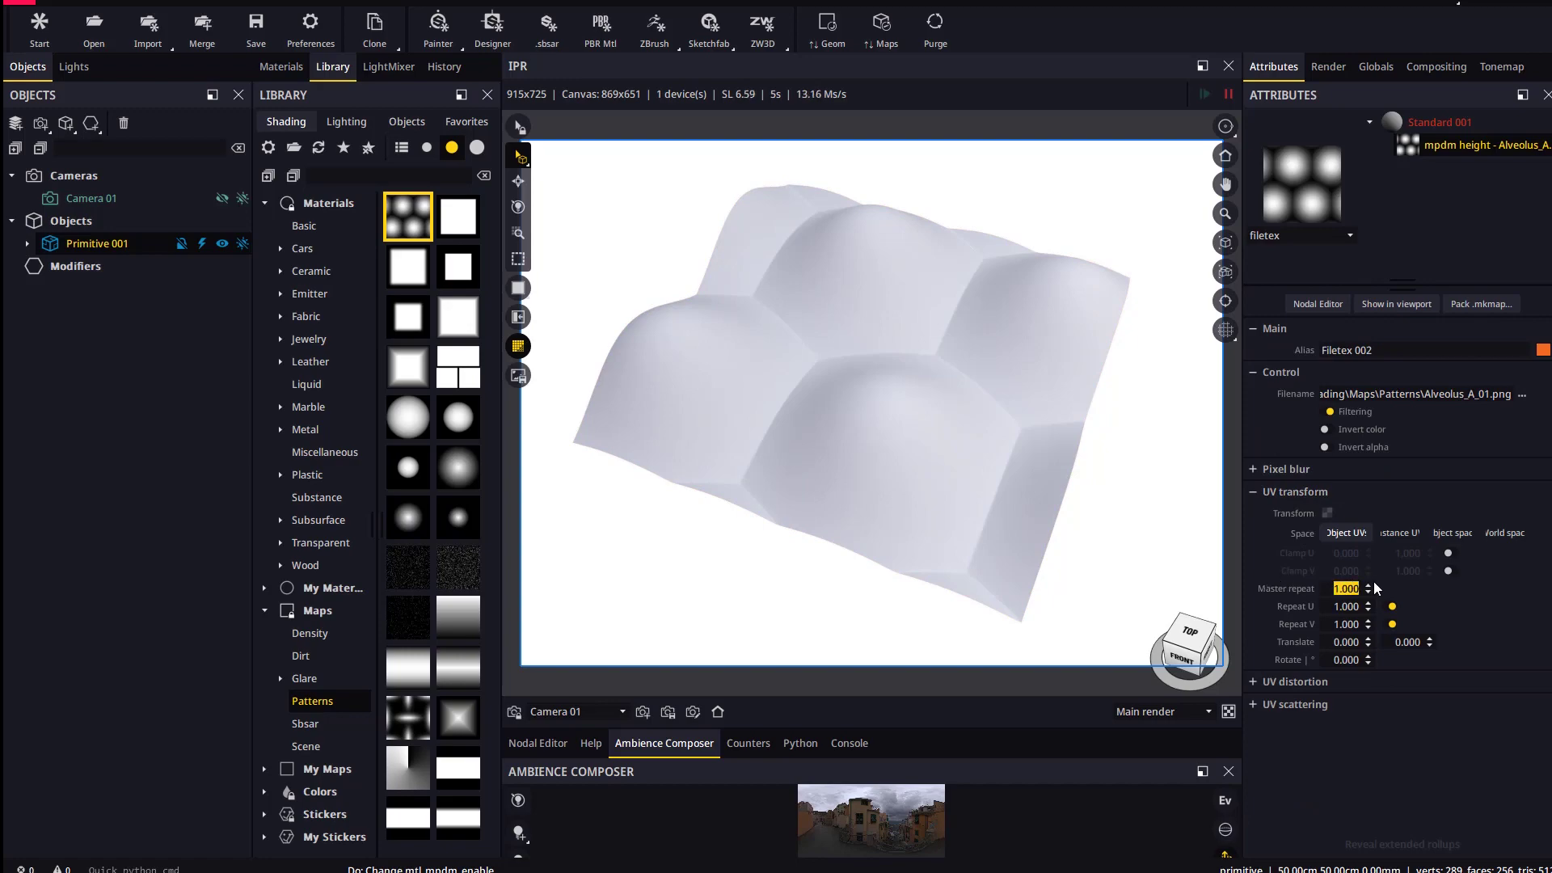
text(3)
key(Return)
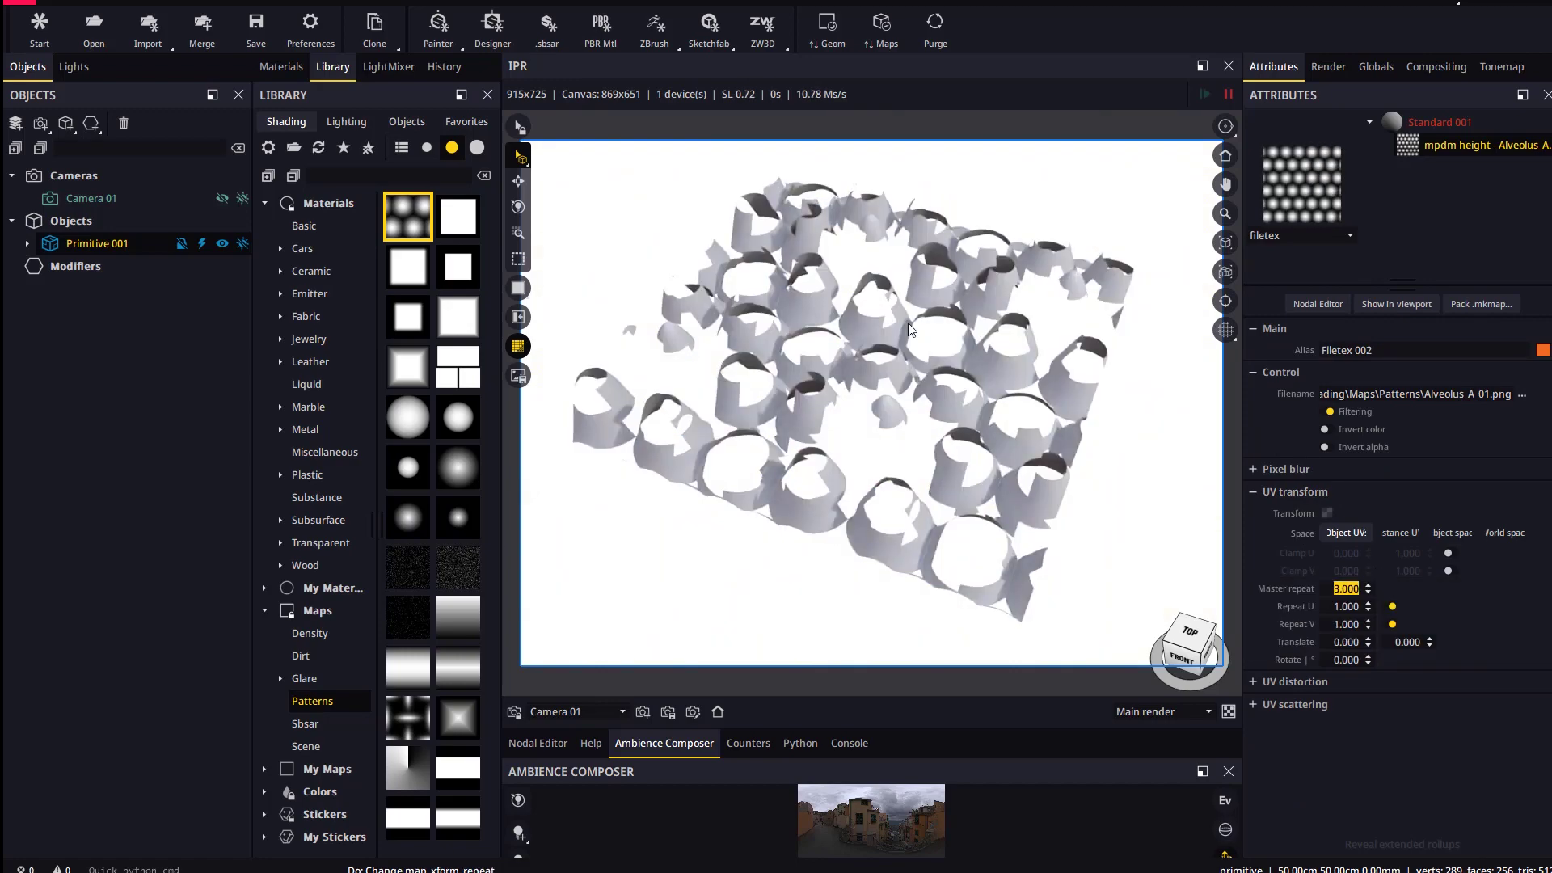
middle_drag(877, 356, 960, 411)
drag(960, 411, 904, 437)
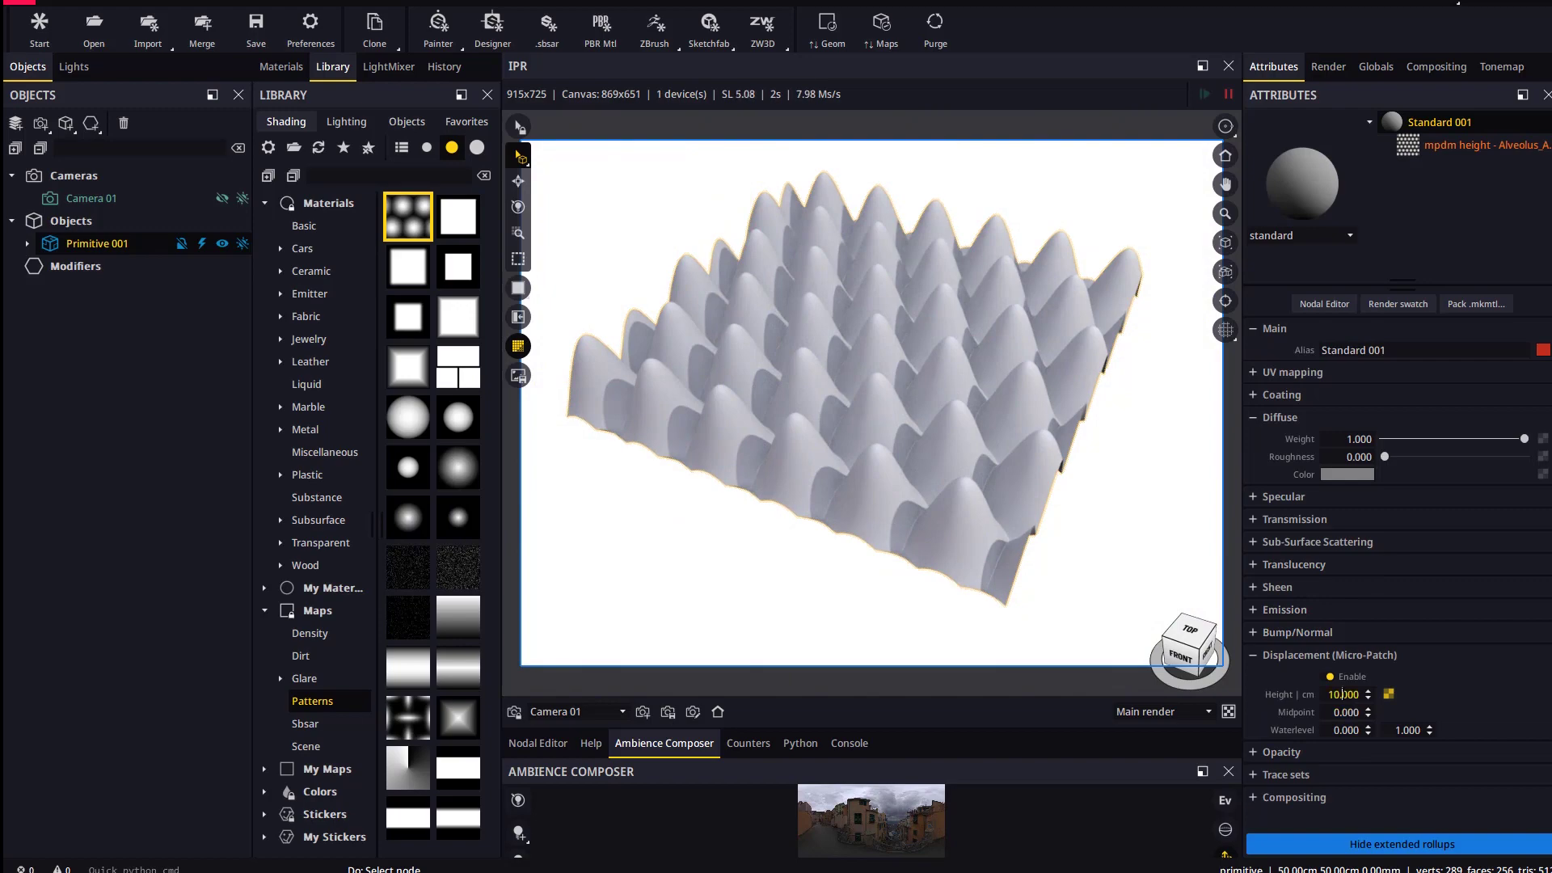
- Lower the Standard 001 displacement height to 3 cm
click(1360, 693)
text(3)
key(Return)
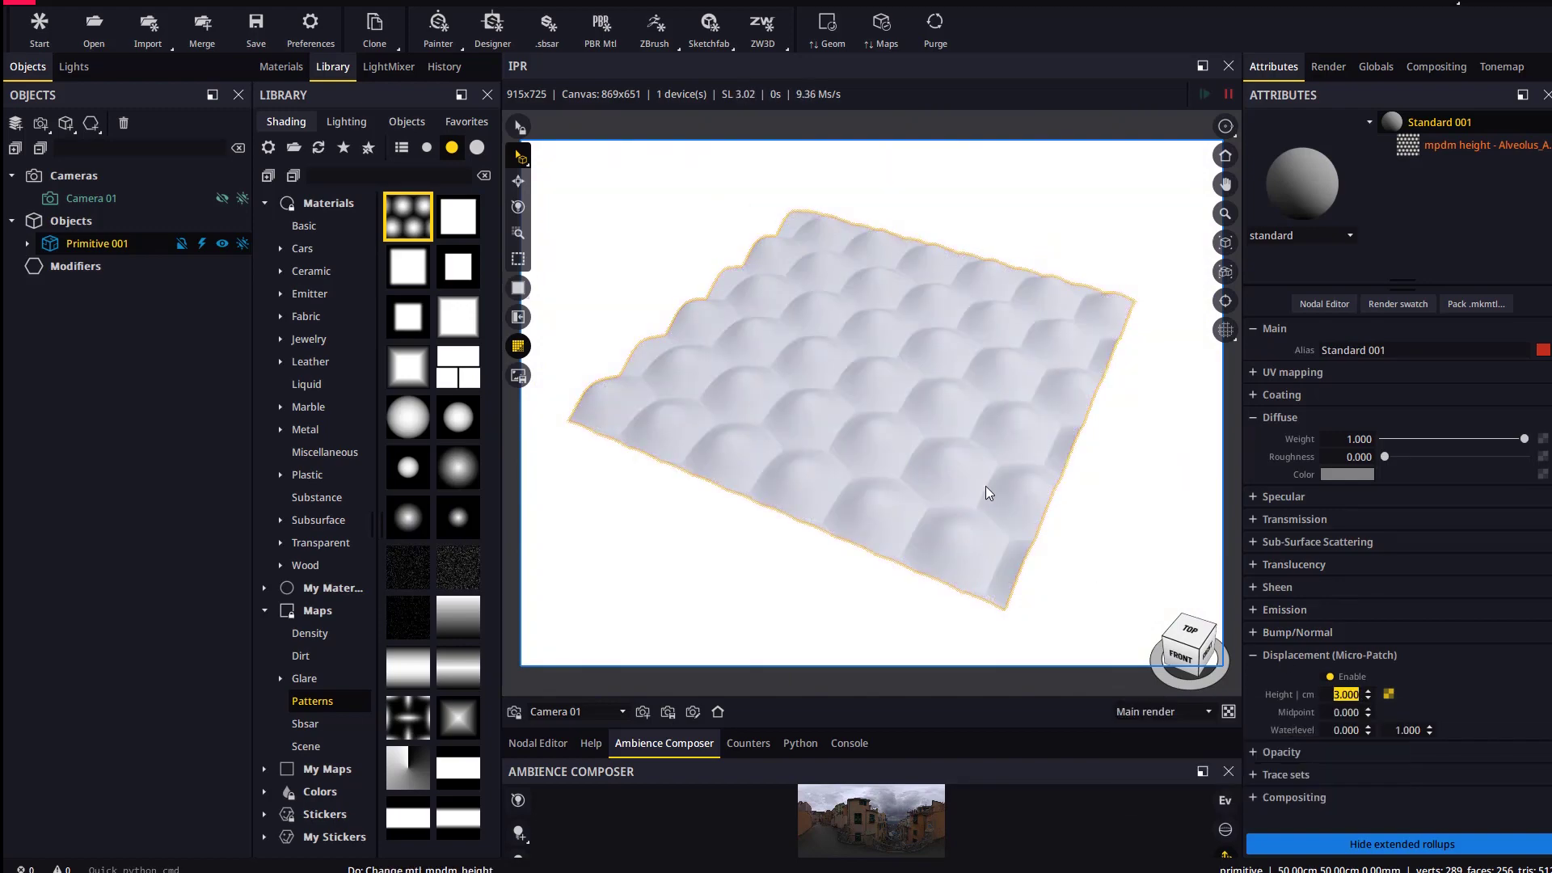
drag(986, 486, 939, 482)
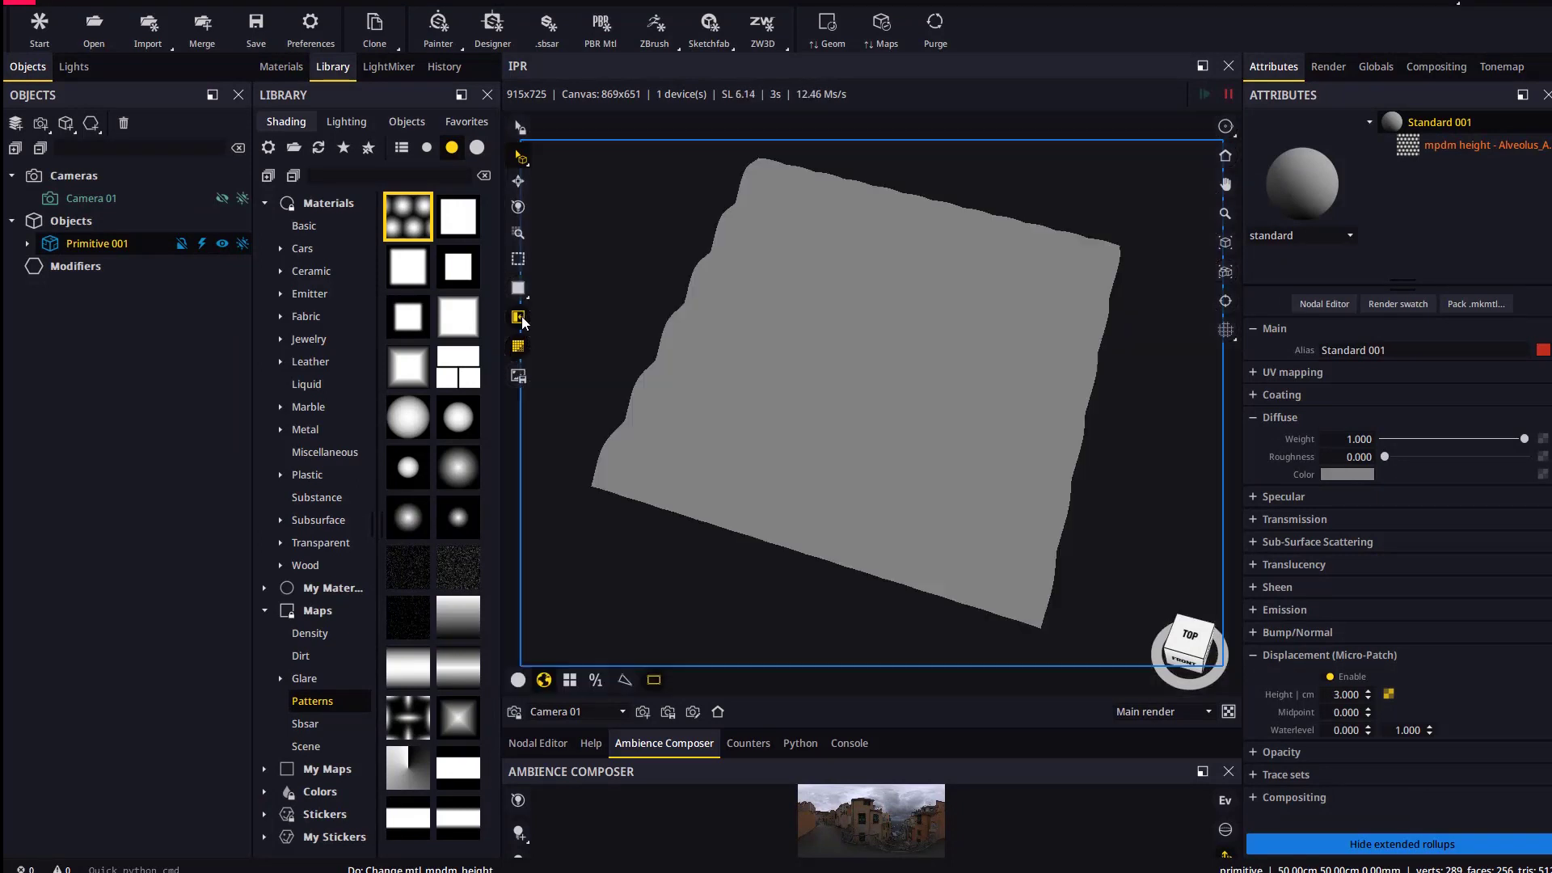
- Preview the bumps in the fast viewport with material shading, comparing Normal Smoothing off and on
click(520, 318)
click(518, 681)
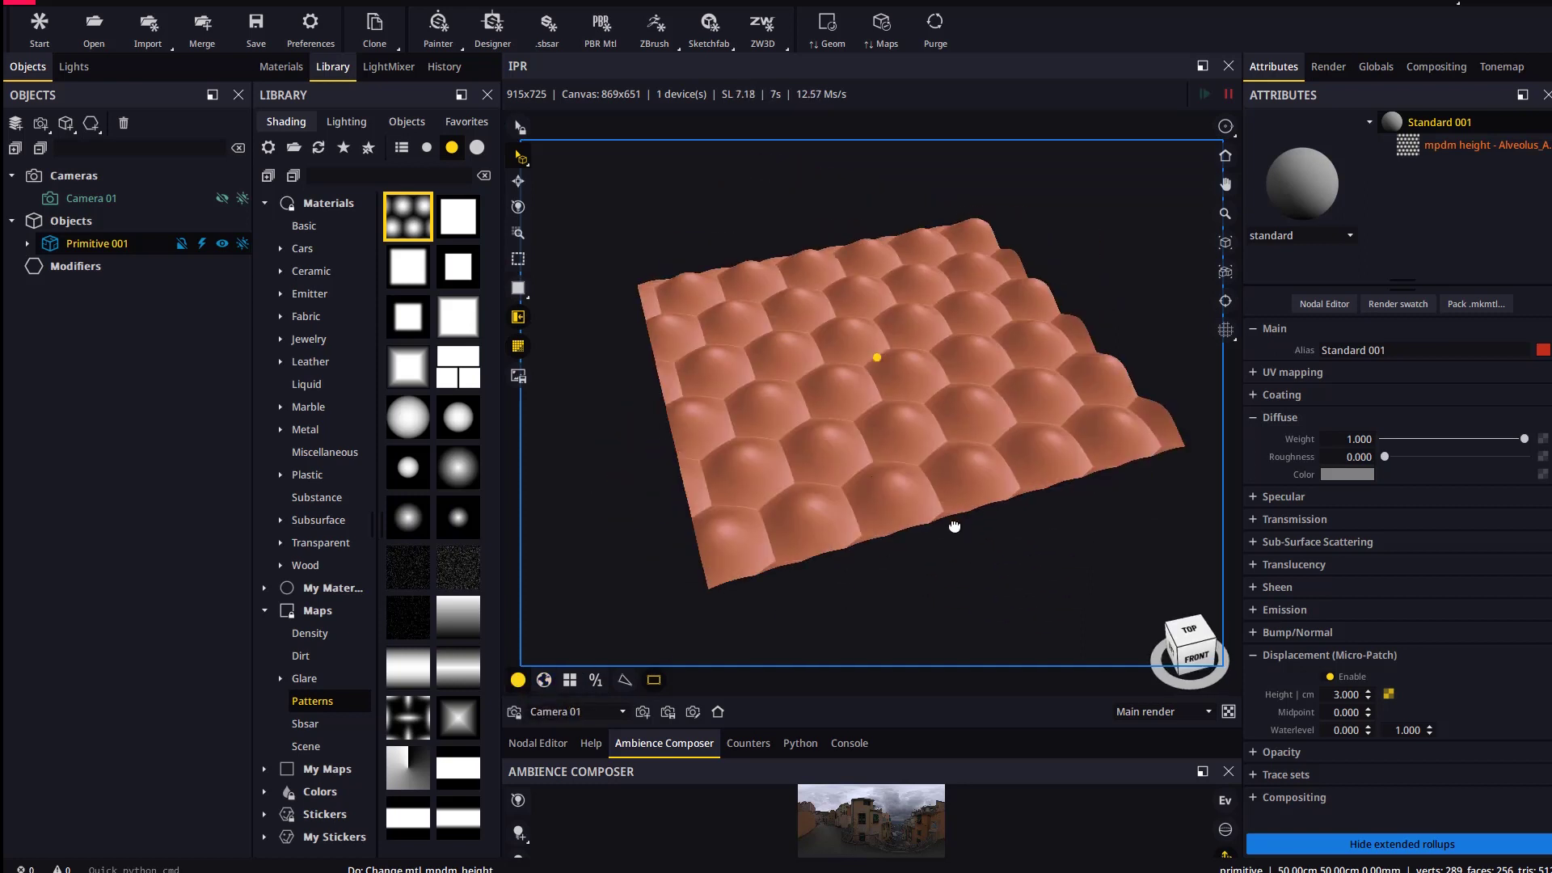
click(652, 685)
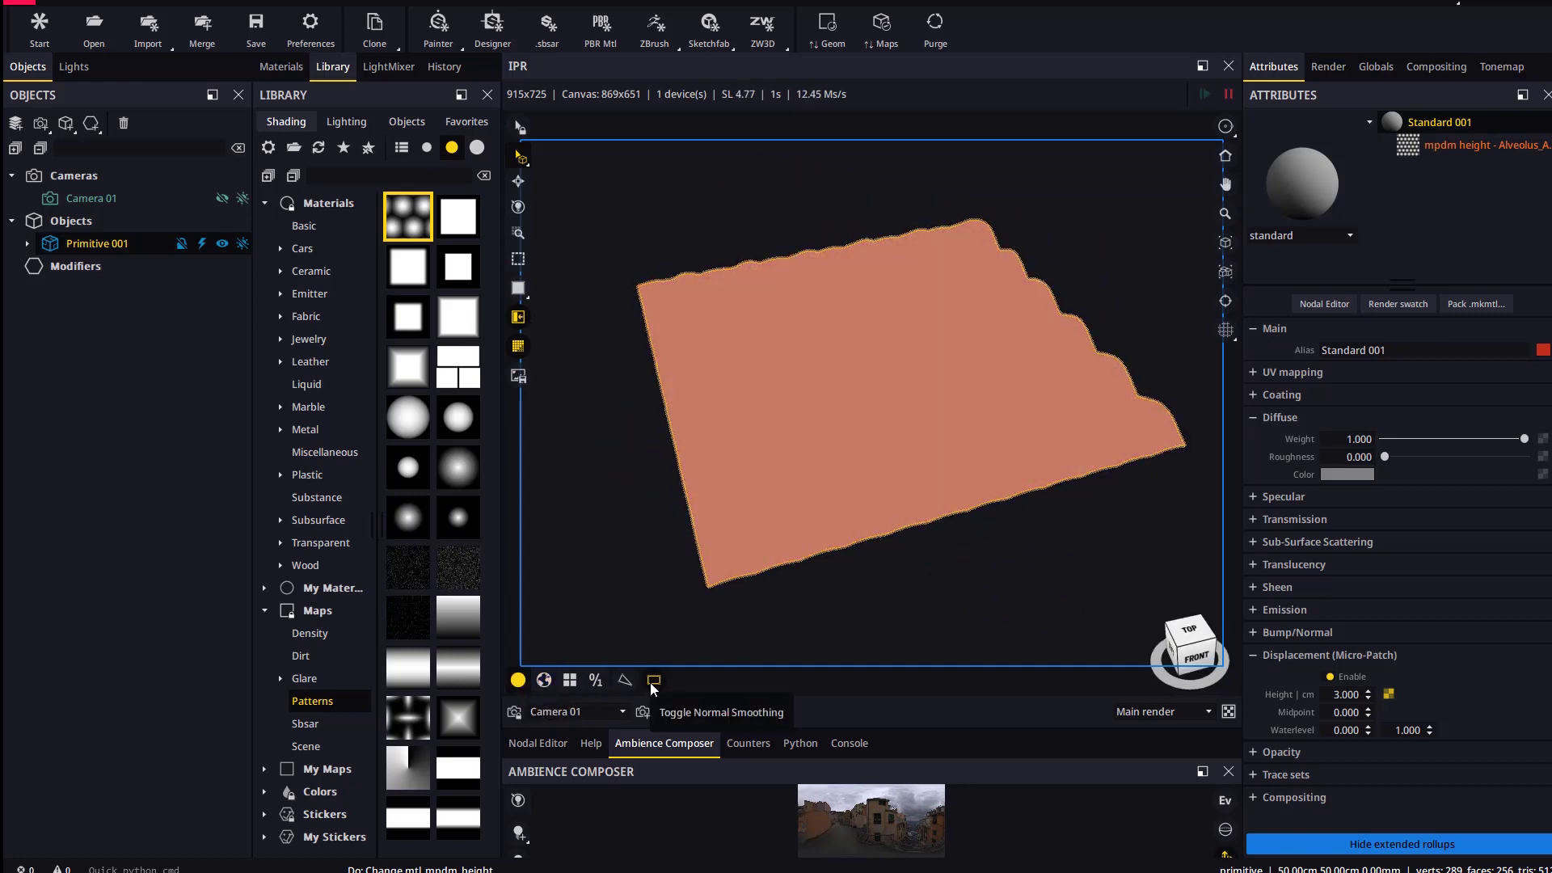
click(652, 684)
drag(800, 491, 993, 459)
scroll(998, 493, down, 5)
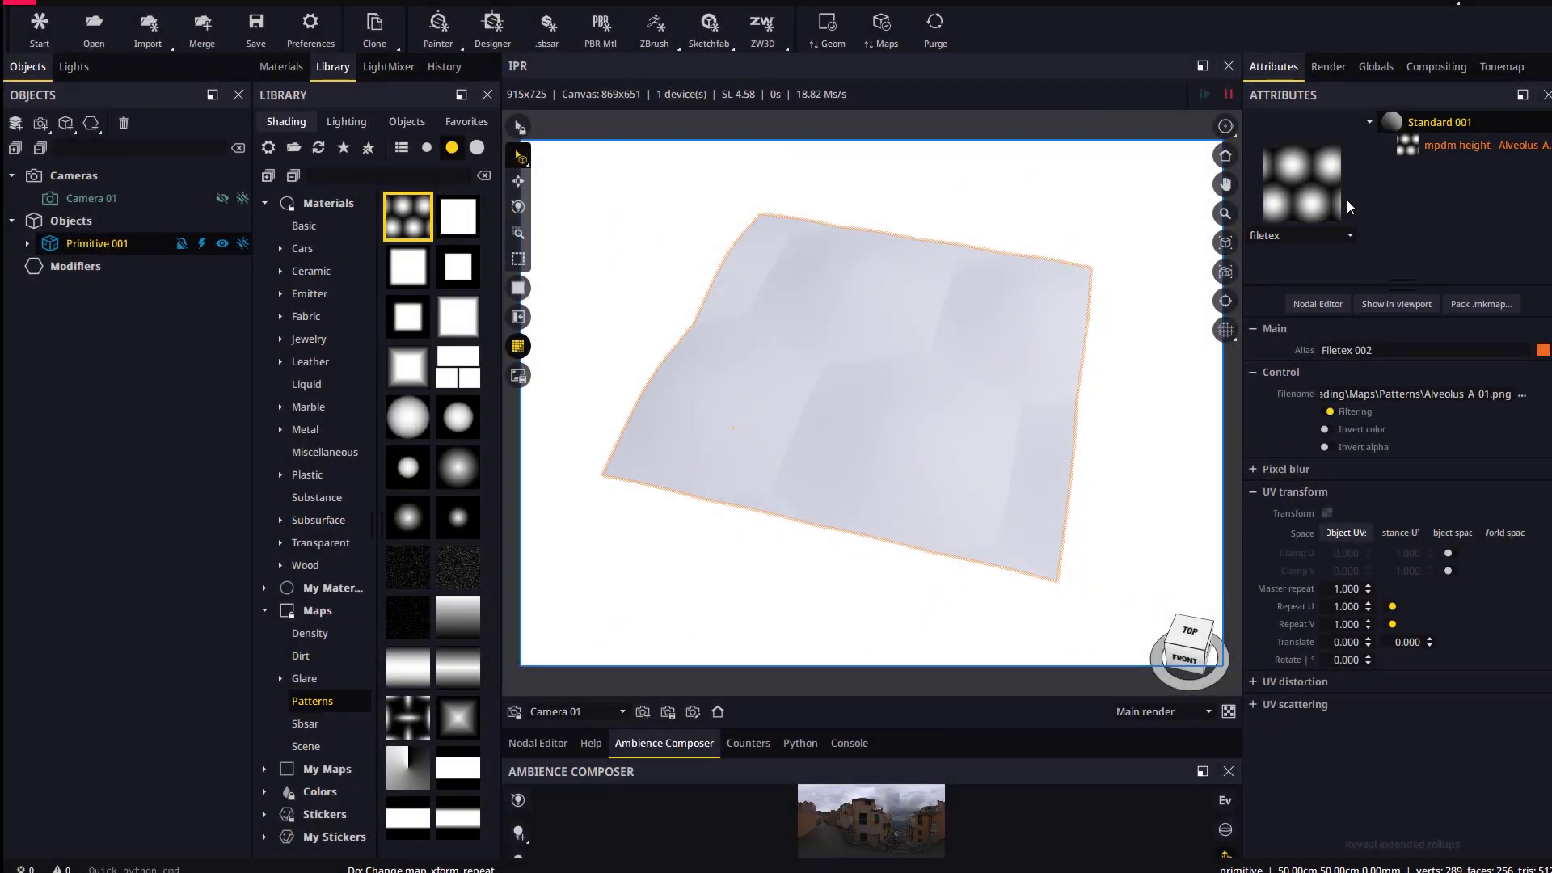
- Set the material's UV transform repeat to 3 by 3
click(1443, 123)
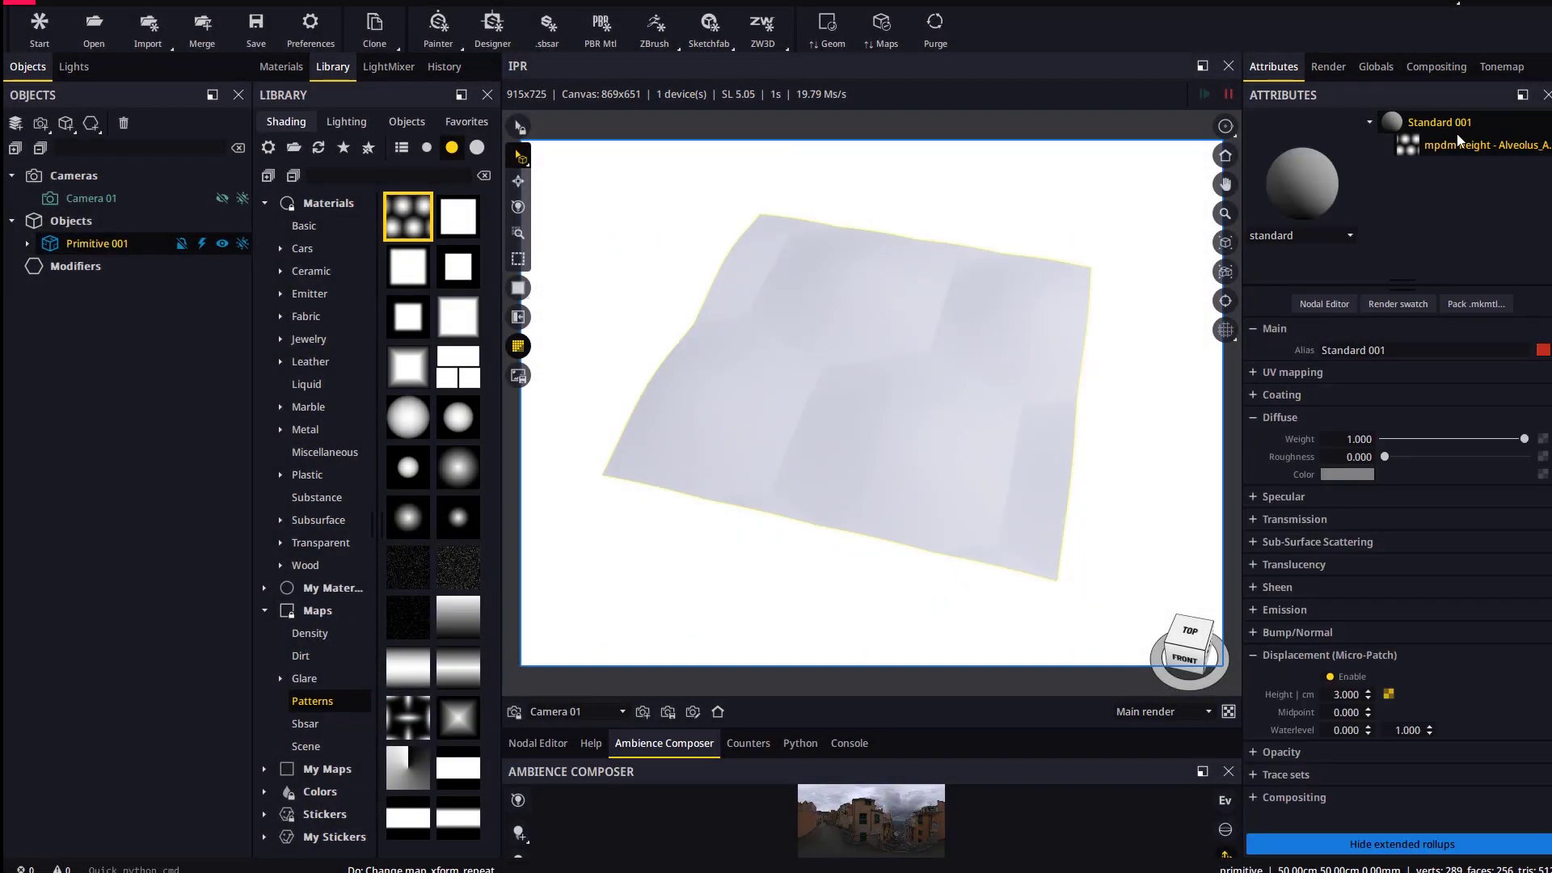
click(1268, 372)
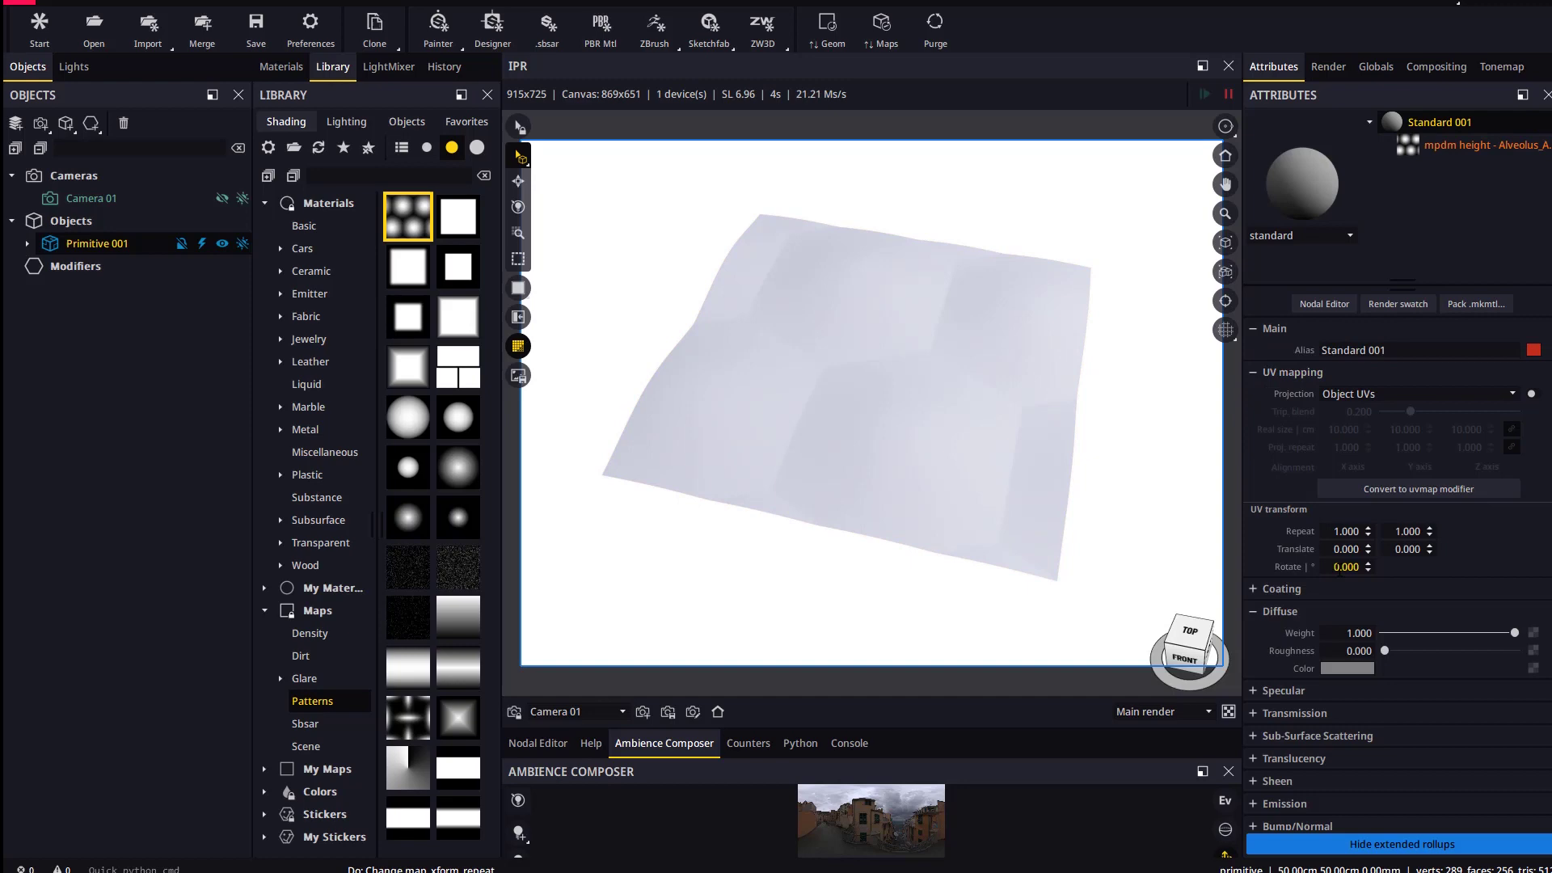
double_click(1350, 533)
text(3)
key(Return)
double_click(1408, 531)
text(3)
key(Return)
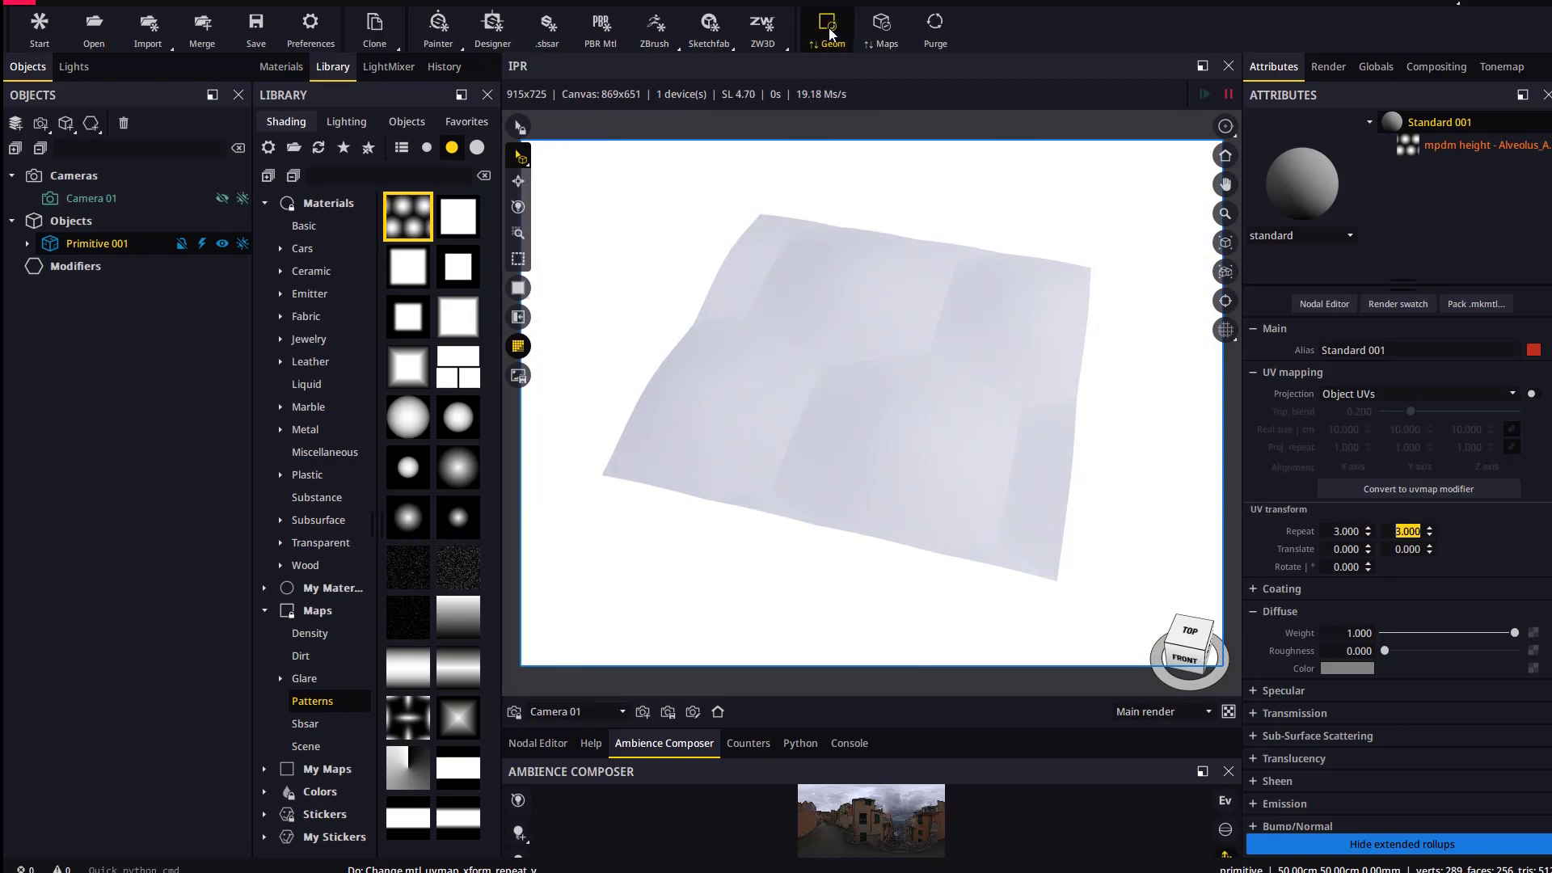
drag(857, 437, 867, 483)
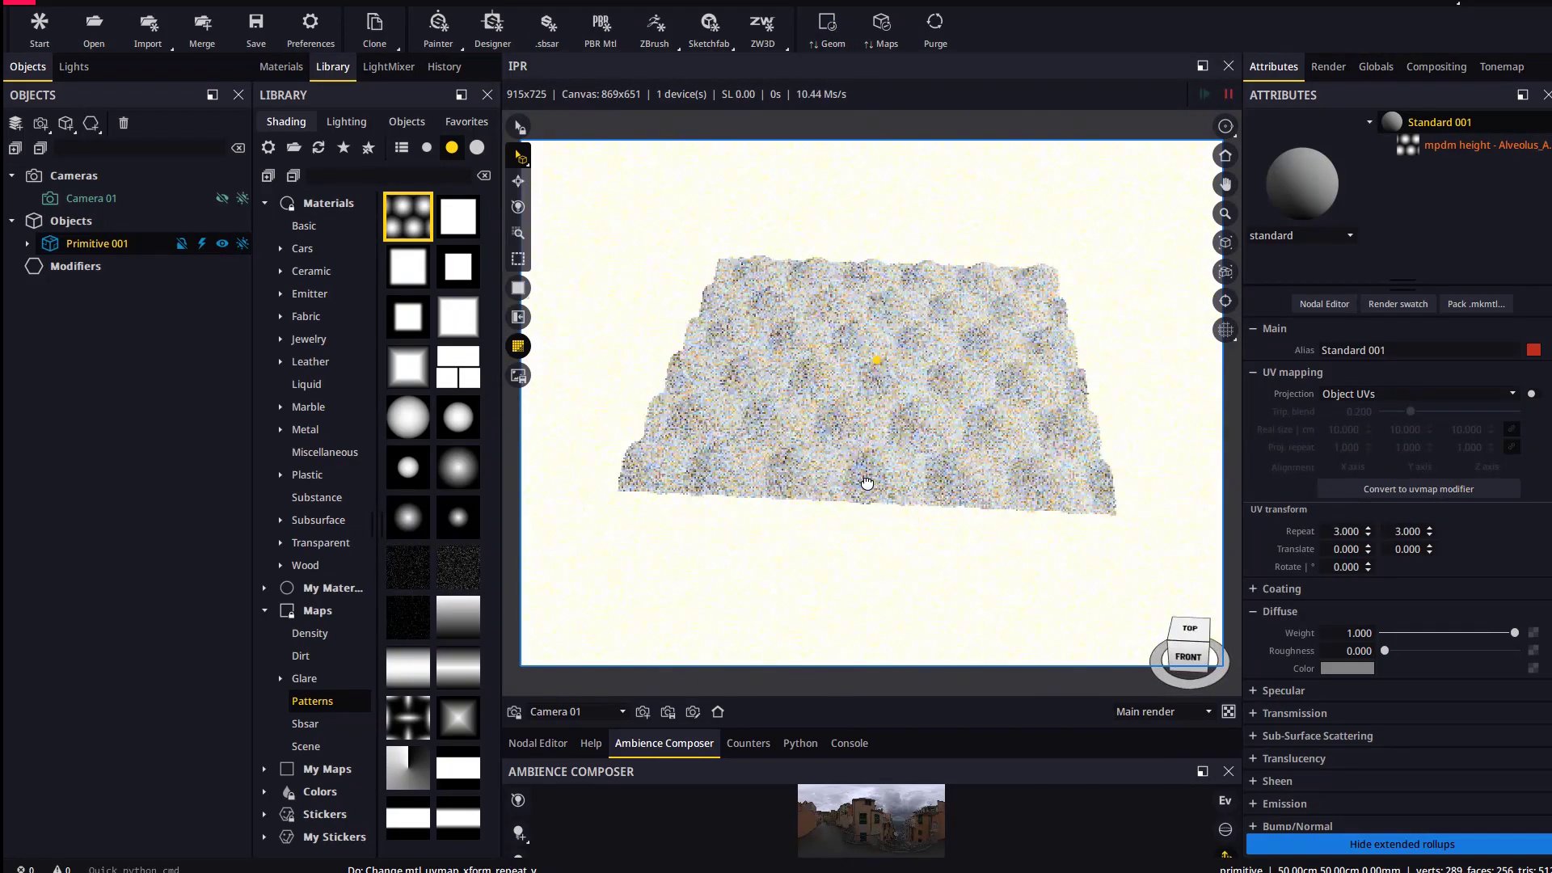
- Reset both UV repeat values to 1.000 and reload the geometry
right_click(1369, 532)
right_click(1429, 531)
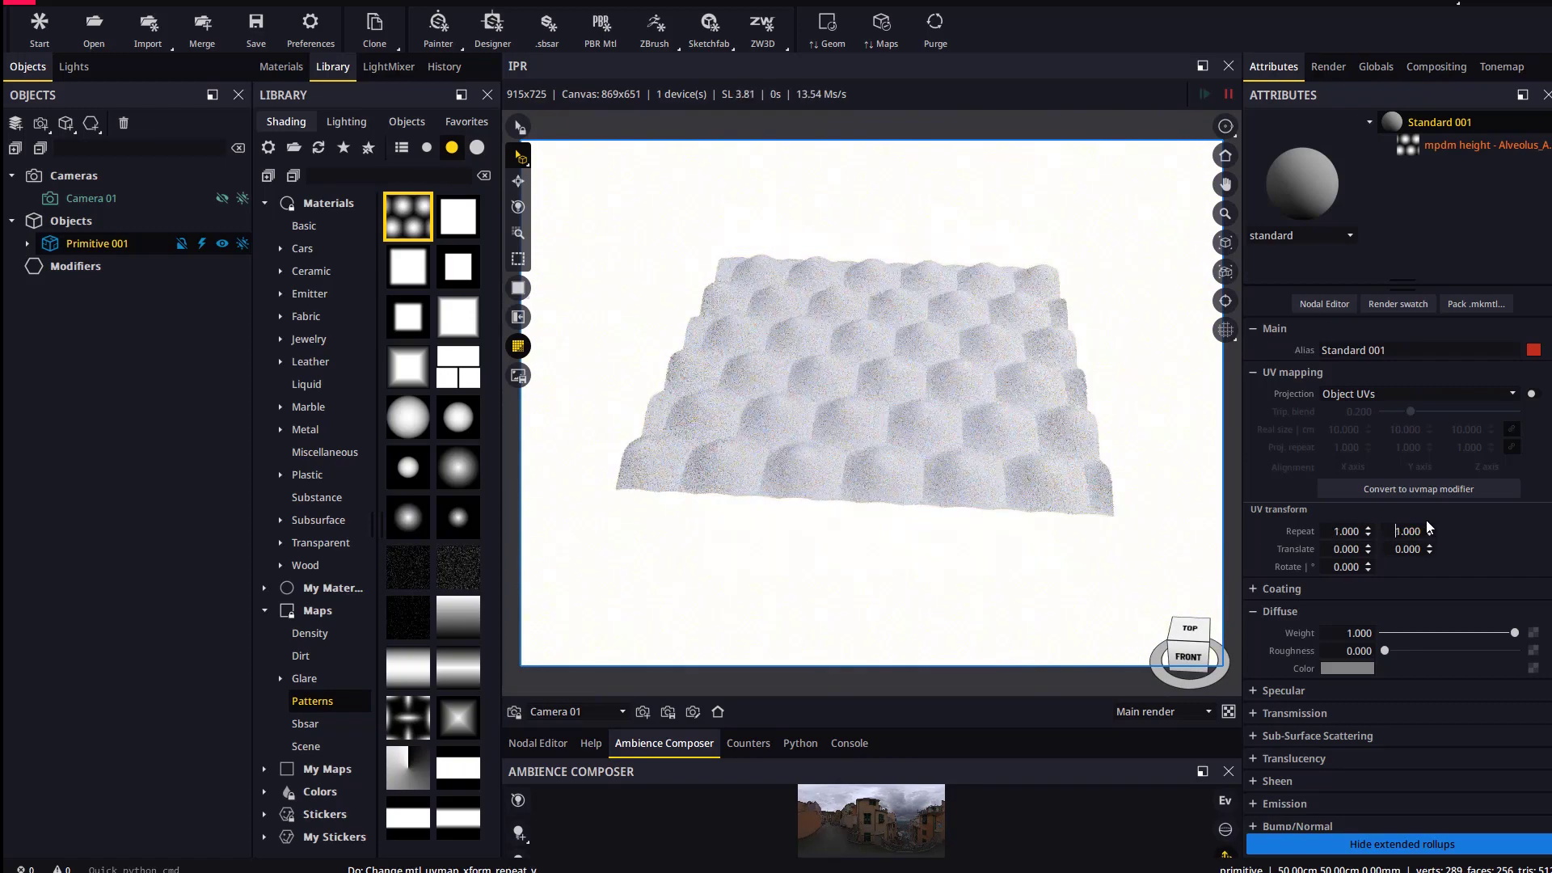
click(827, 29)
drag(906, 349, 900, 445)
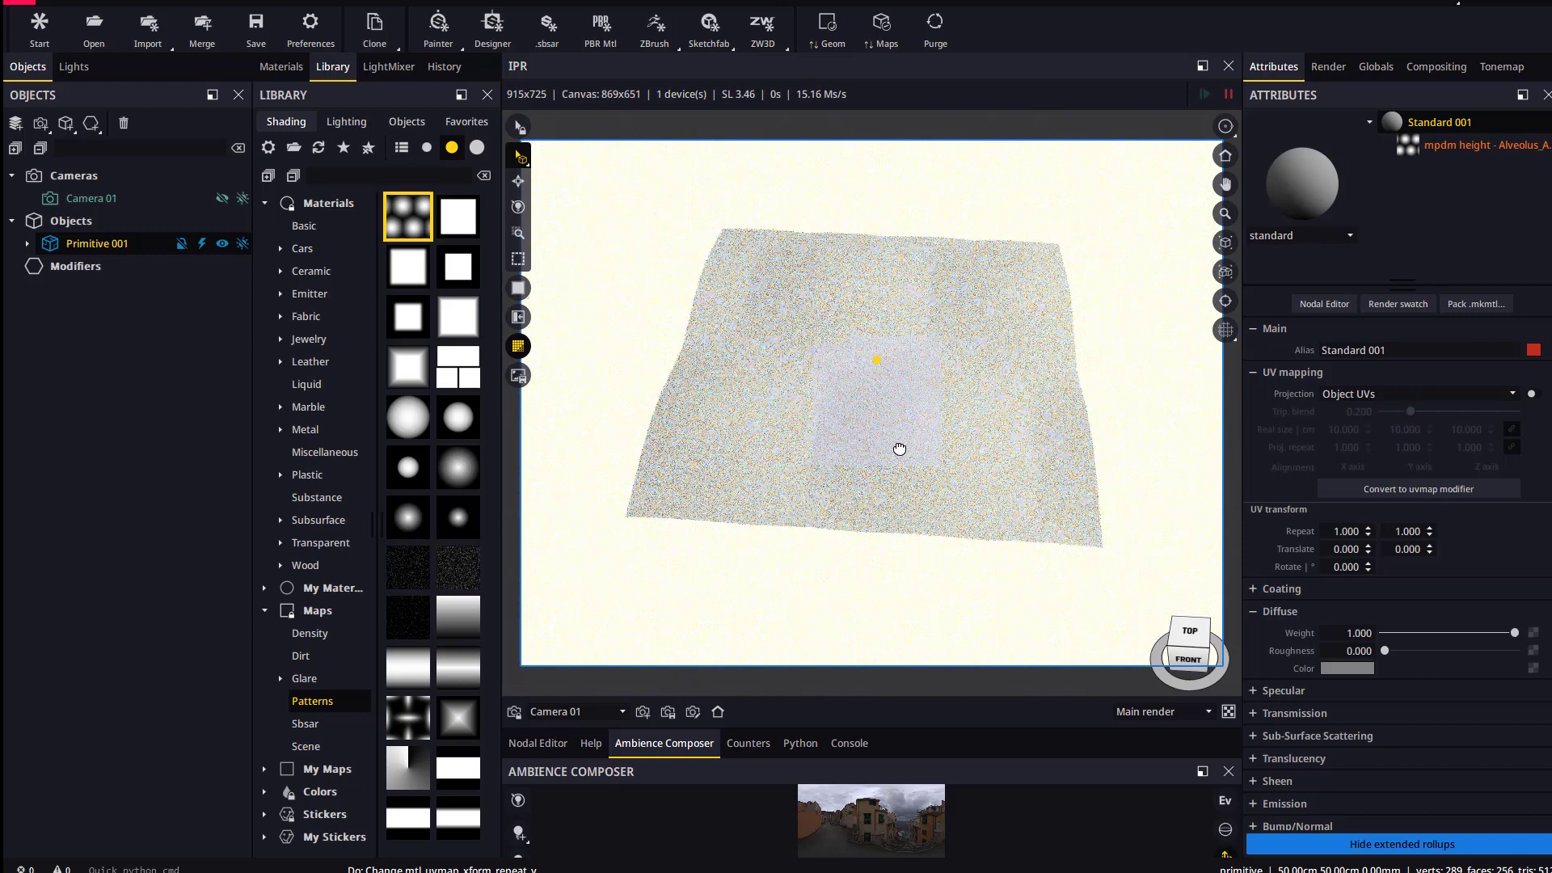
- Add a Planar-projection UV map to Primitive 001 and reload the geometry
click(94, 243)
right_click(92, 244)
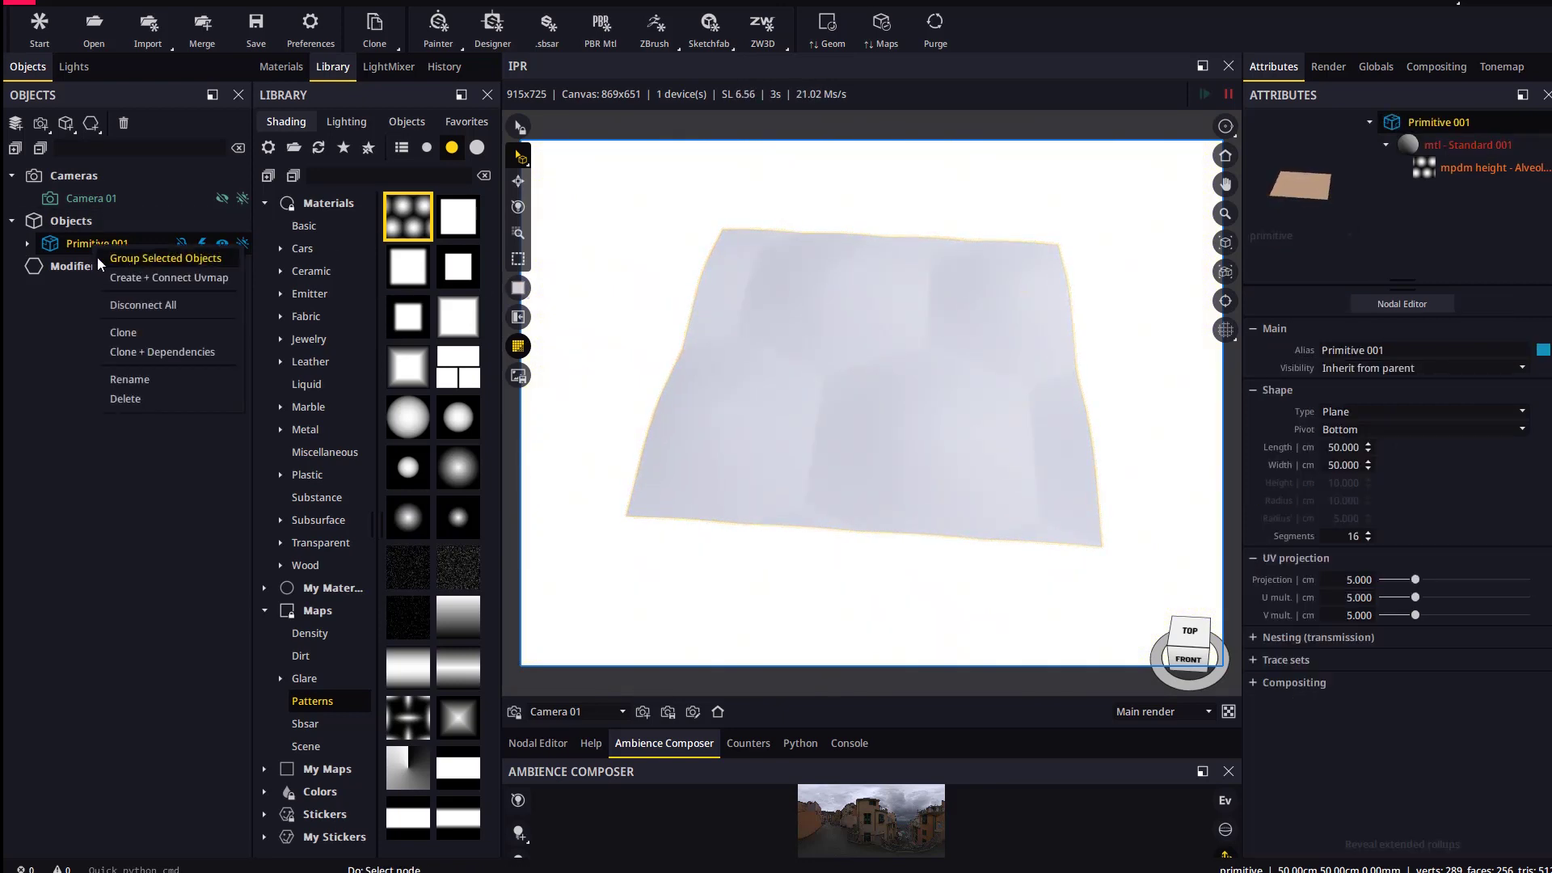
click(144, 279)
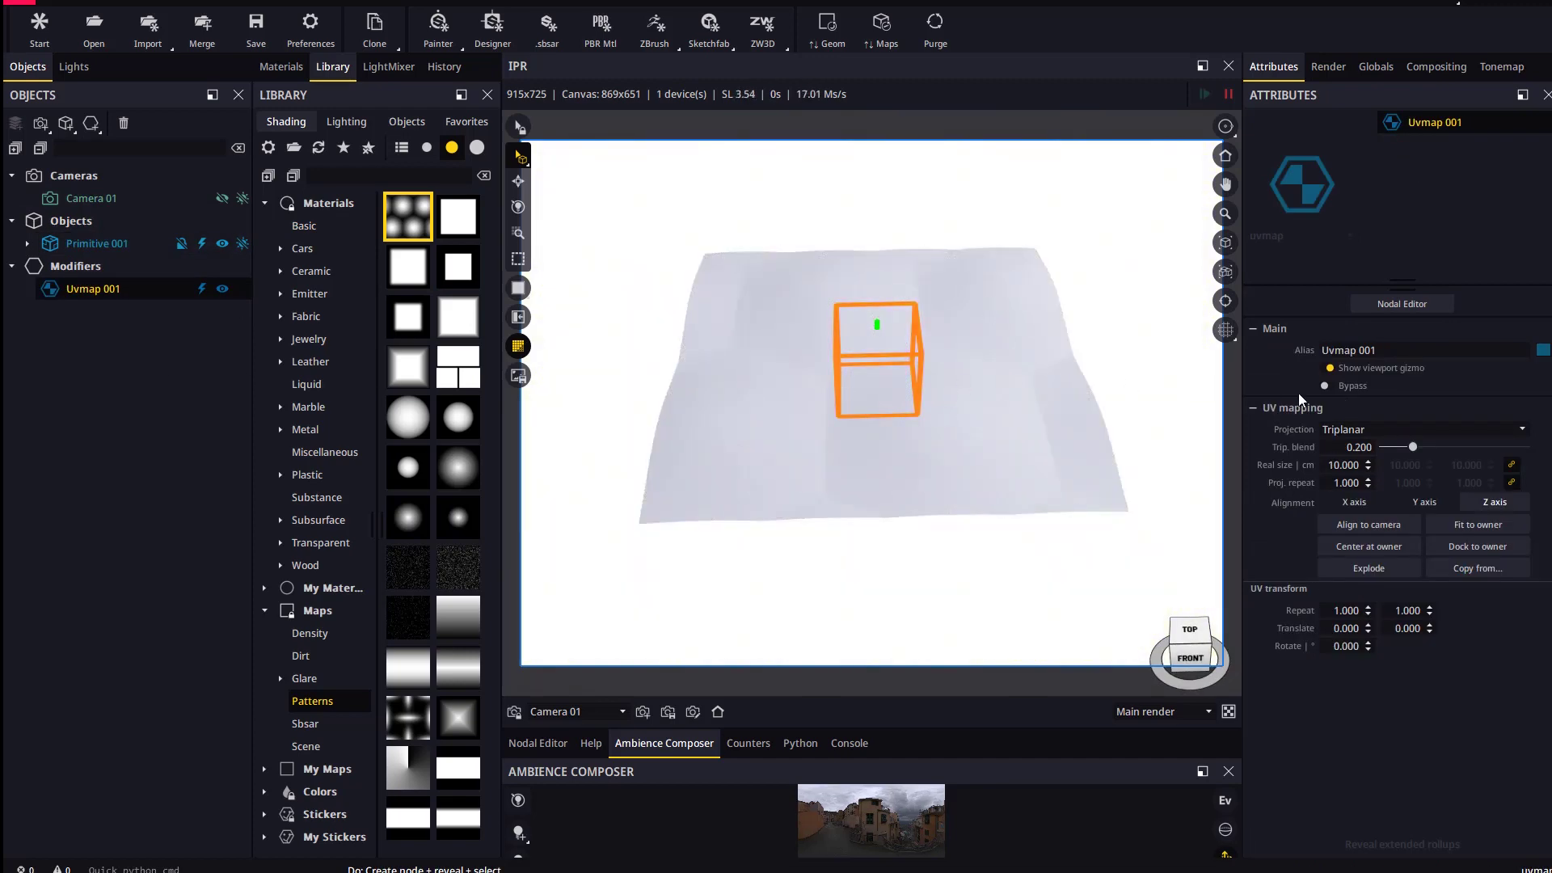
click(1374, 429)
click(1342, 488)
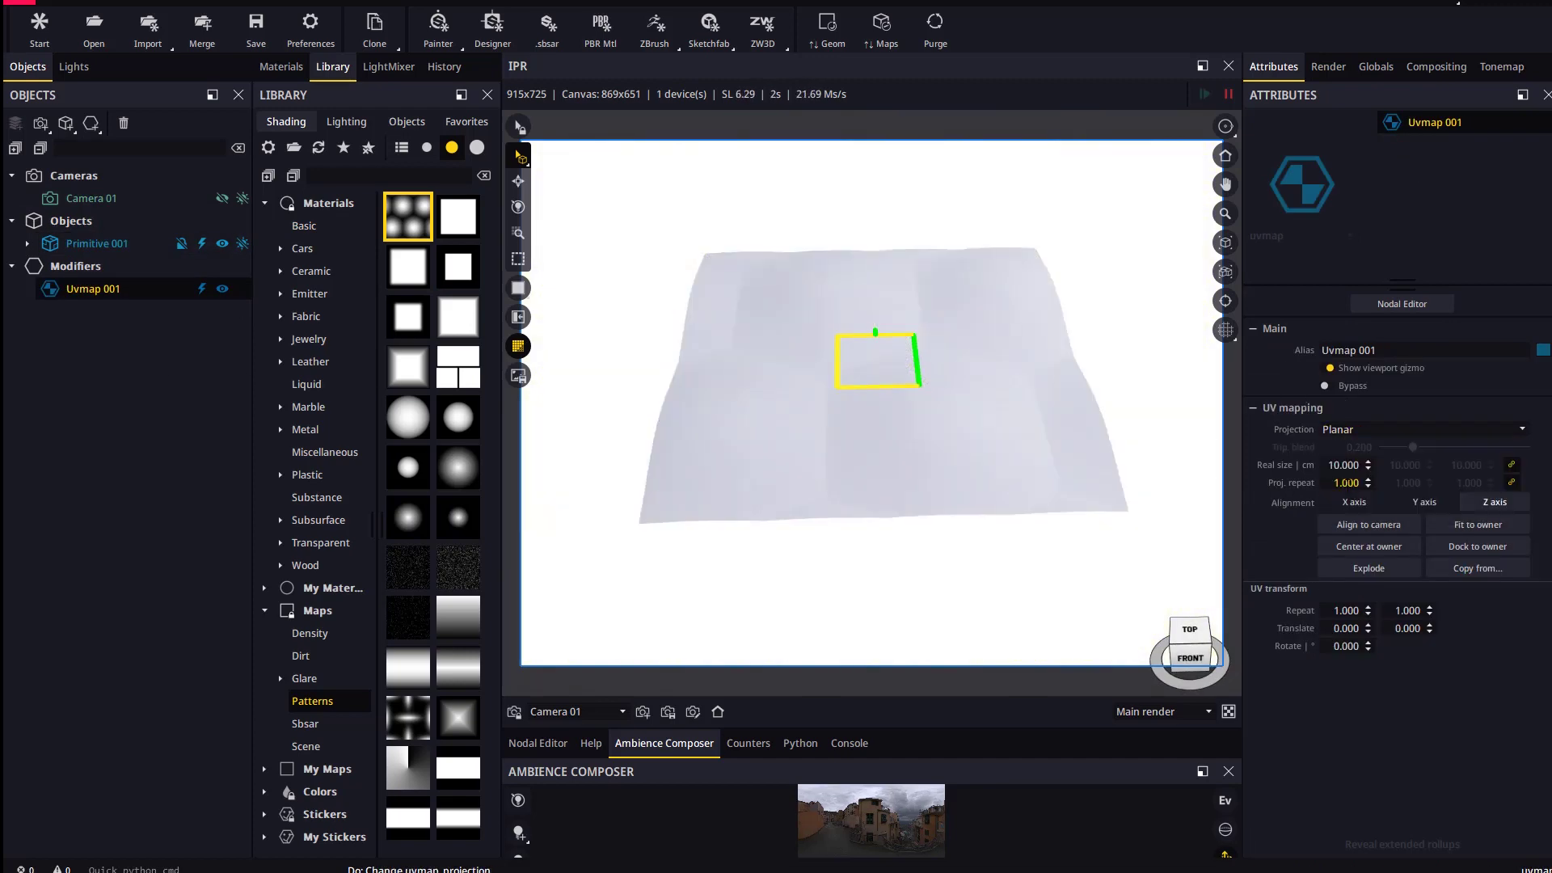
middle_drag(929, 396, 927, 404)
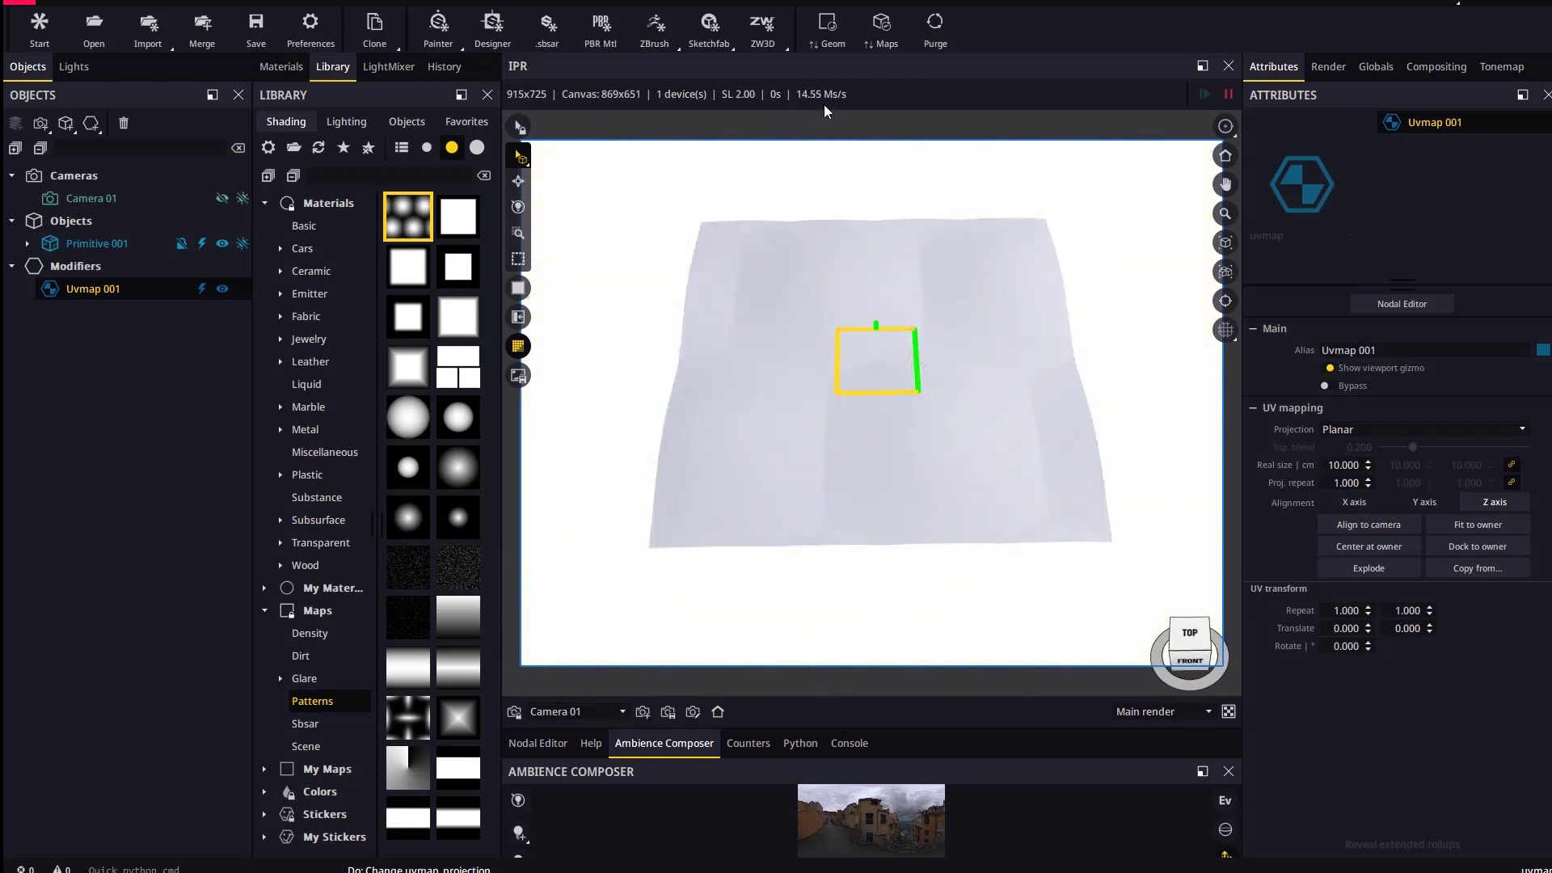
click(823, 33)
drag(935, 426, 914, 496)
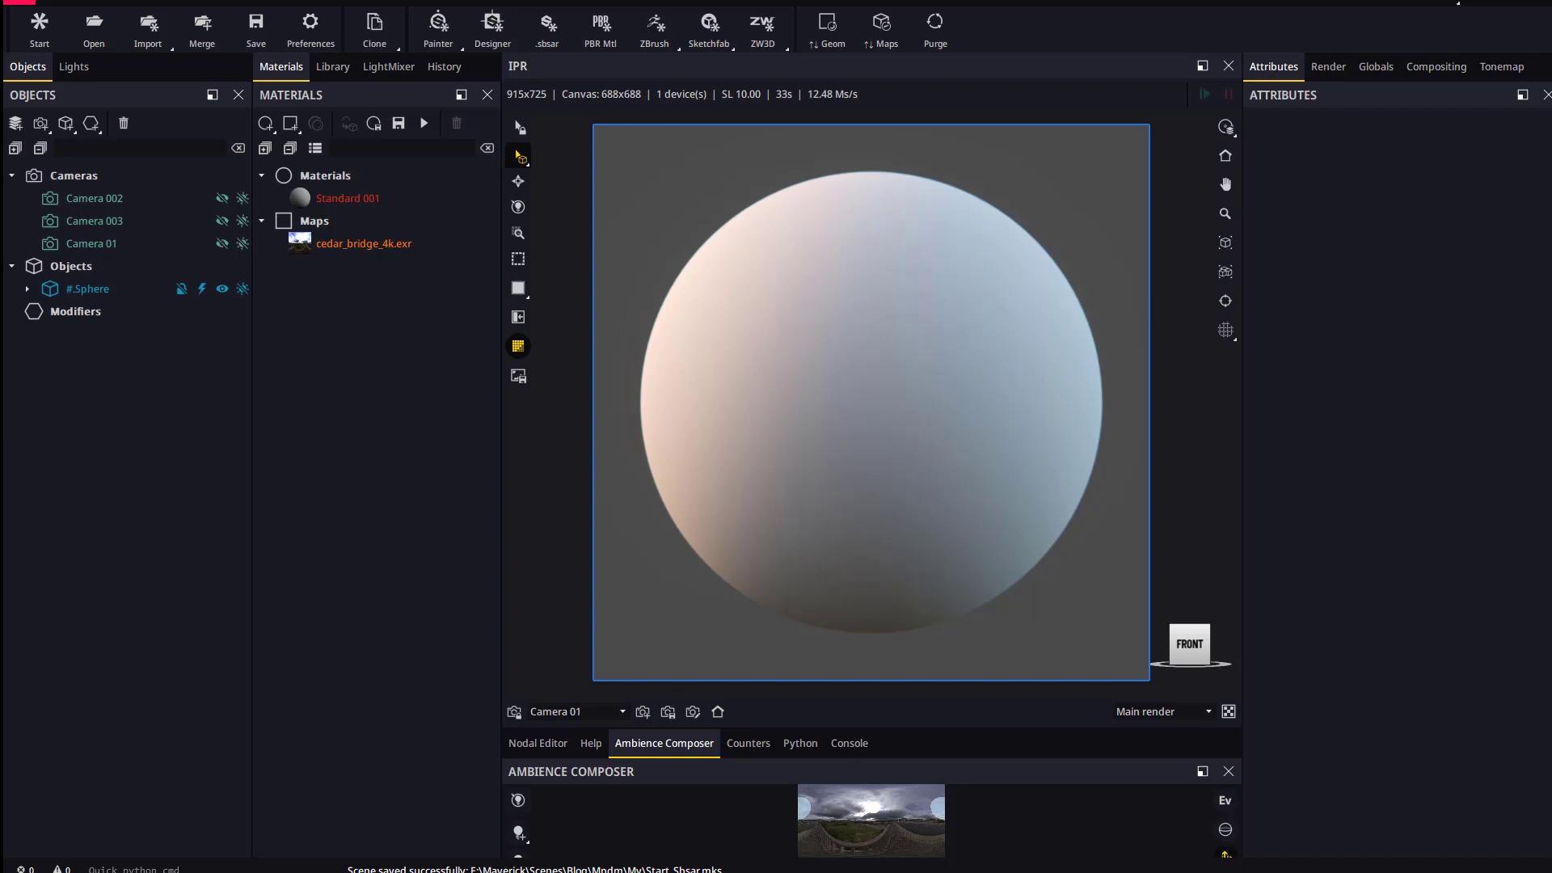
- Apply the canopy concrete tiles .sbsar material to the sphere and reload the geometry
drag(1551, 424, 865, 379)
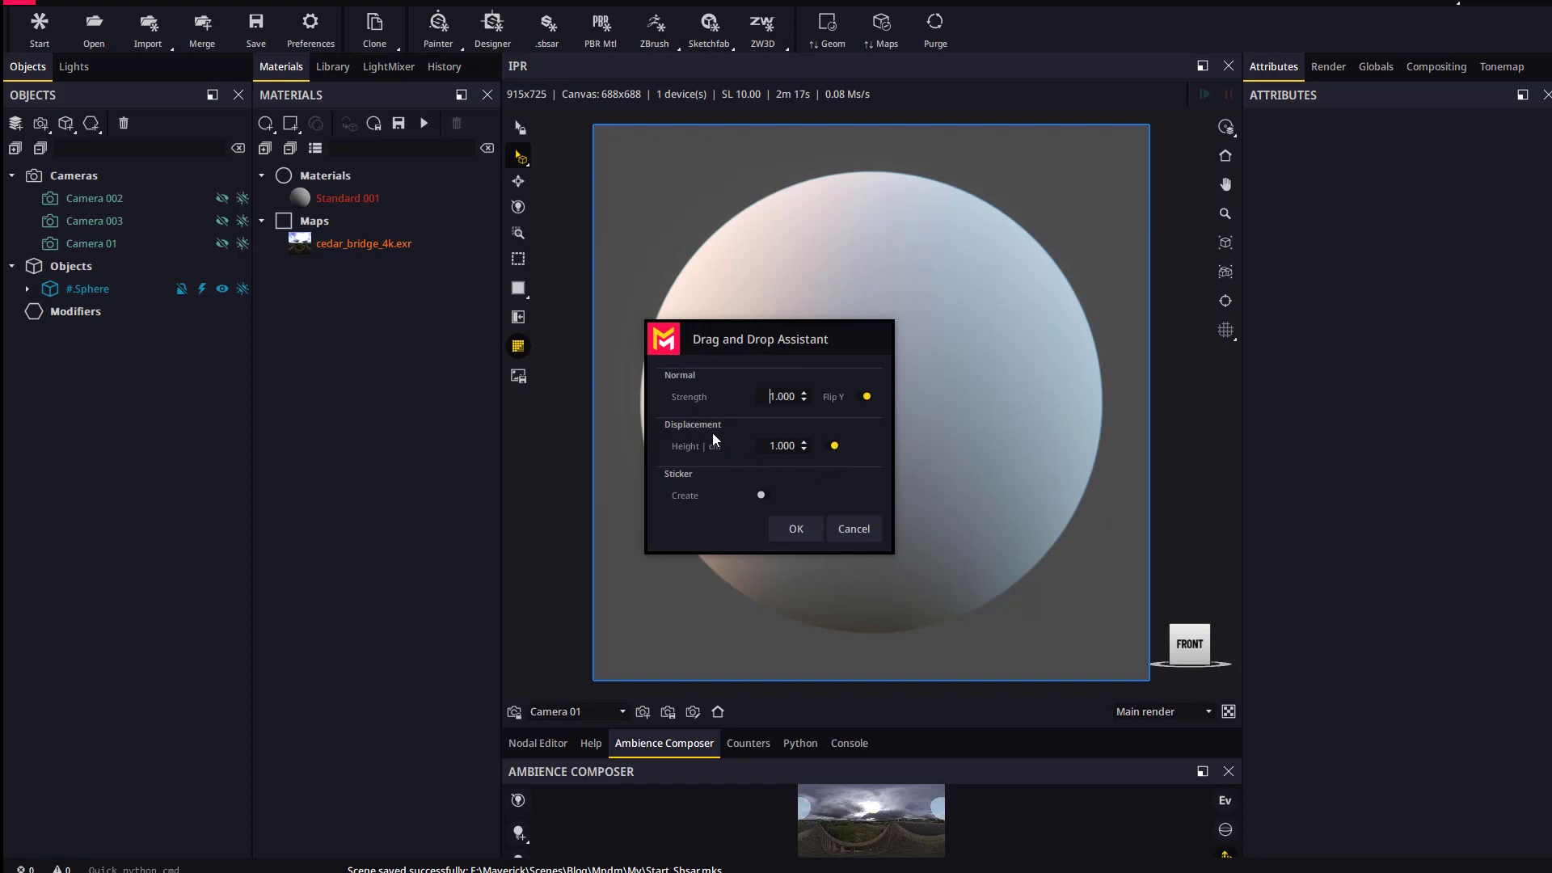
click(798, 529)
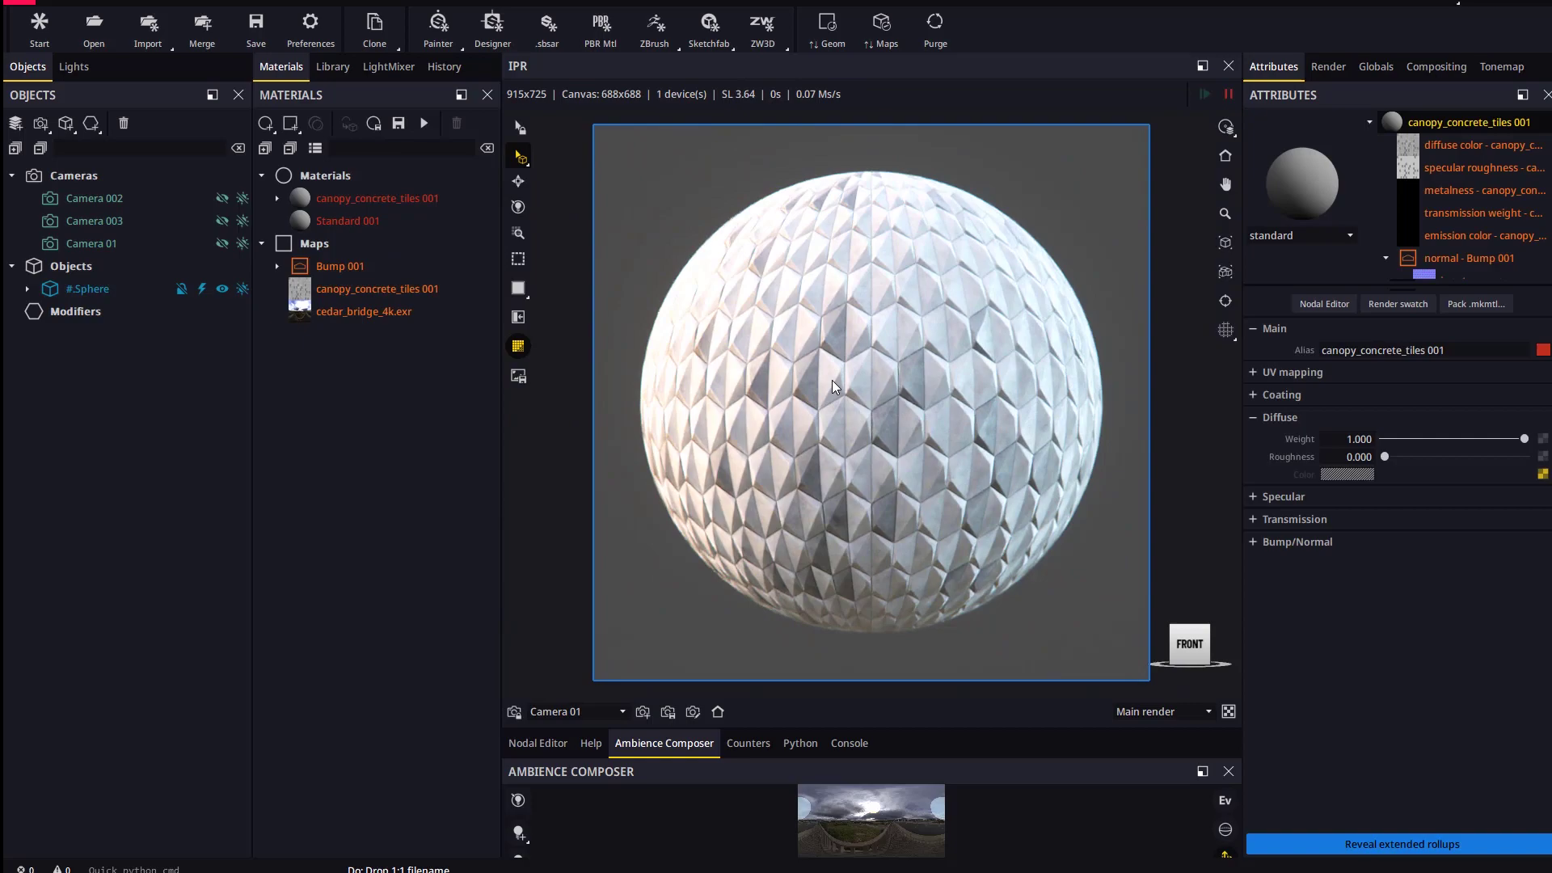
click(826, 29)
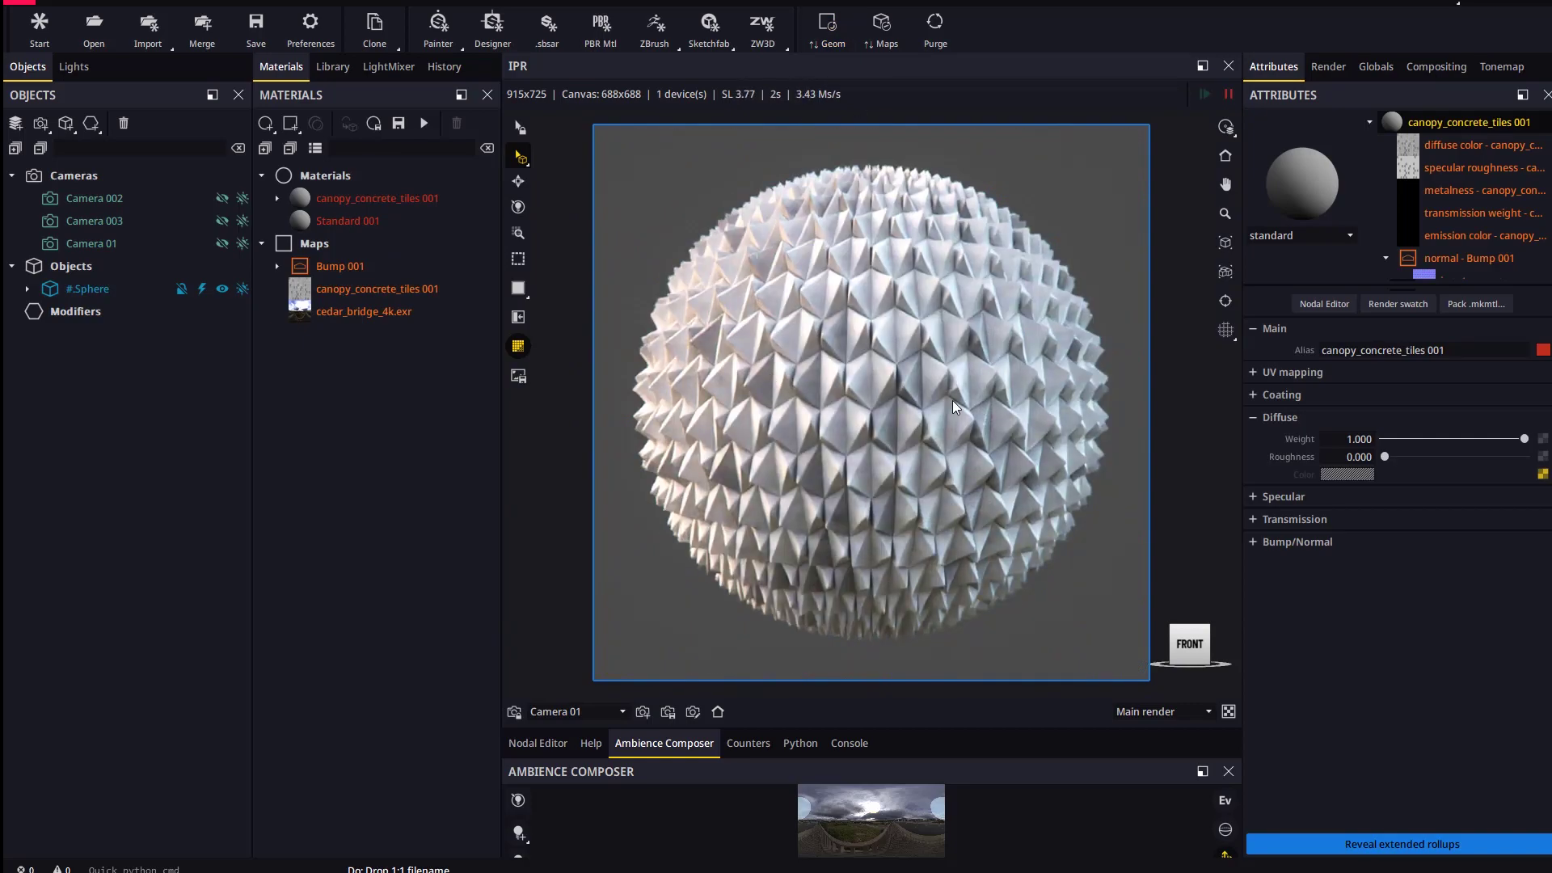
scroll(857, 395, up, 8)
- Disable global depth of field from the viewport menu
right_click(878, 352)
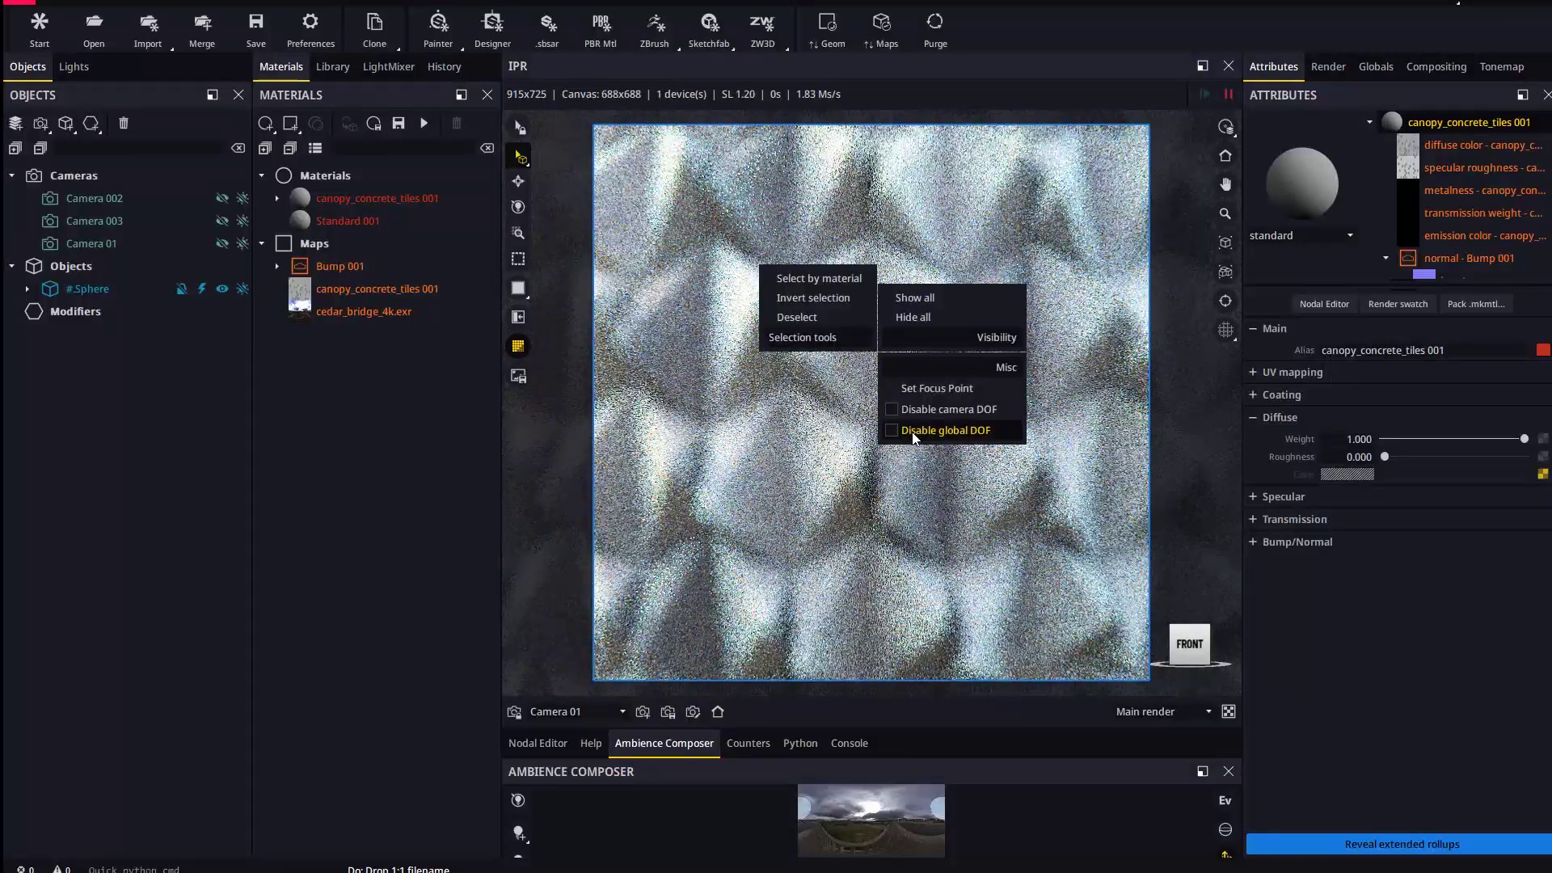
click(914, 437)
scroll(890, 454, up, 5)
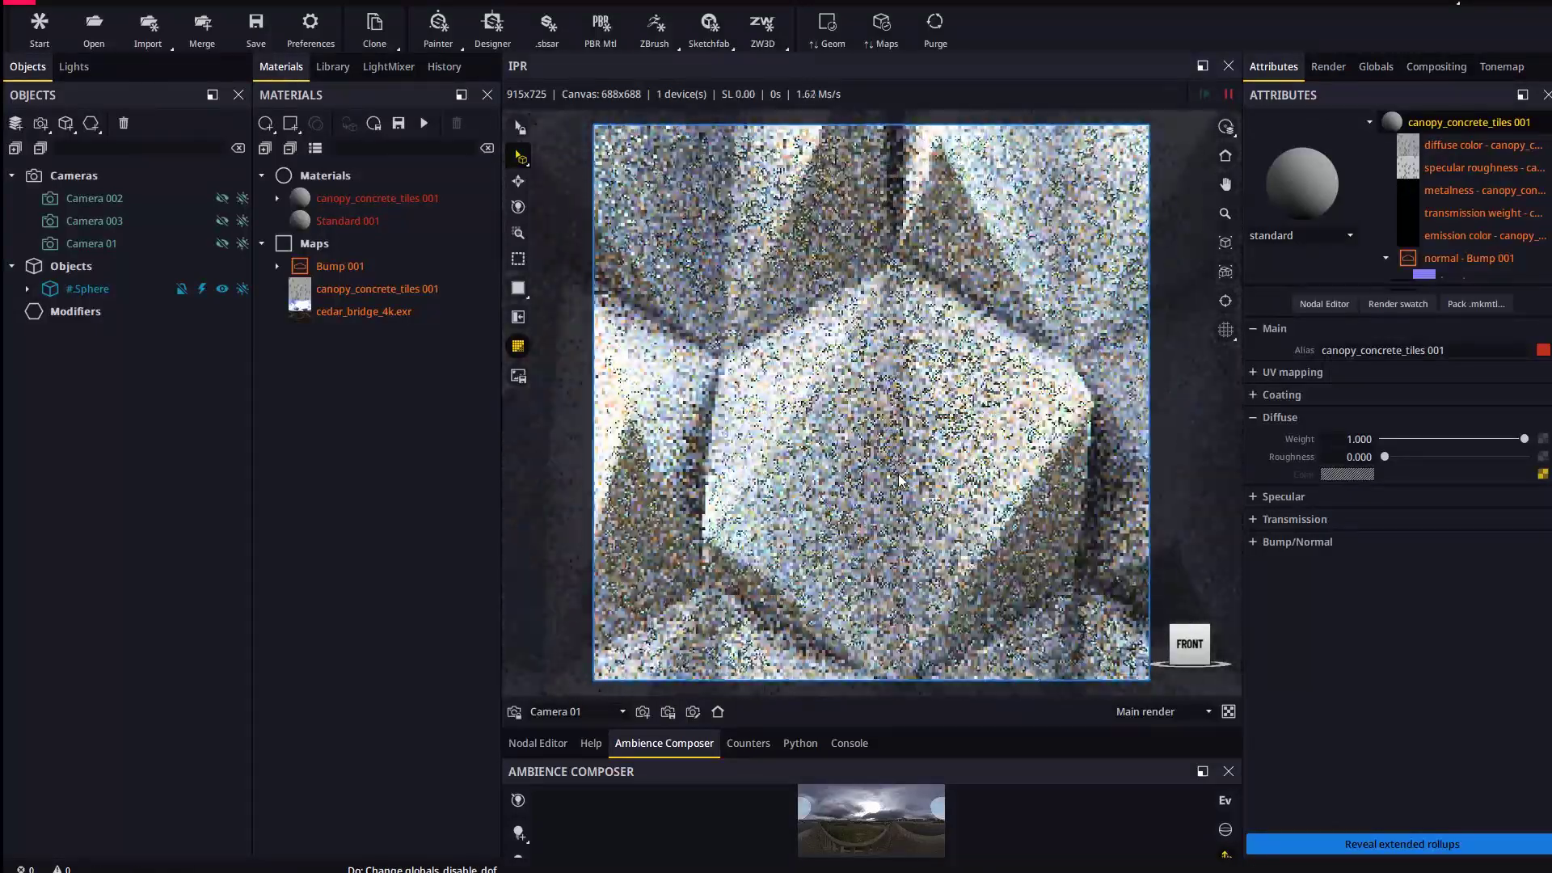
- Switch to the fast preview without globe lighting and select the diffuse color Substance map
click(518, 317)
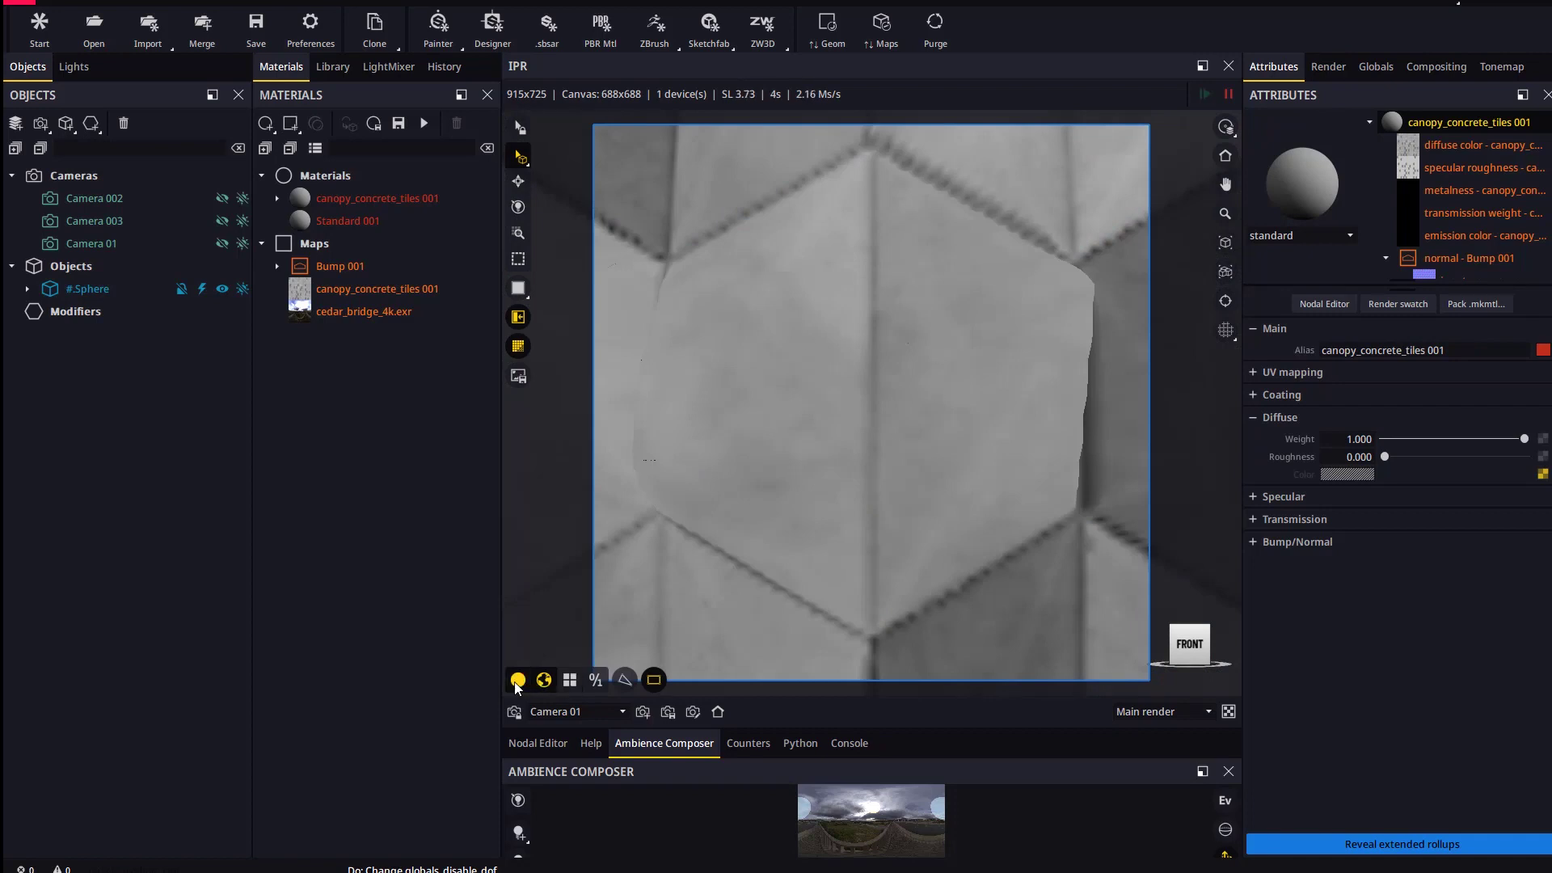
click(516, 683)
click(656, 686)
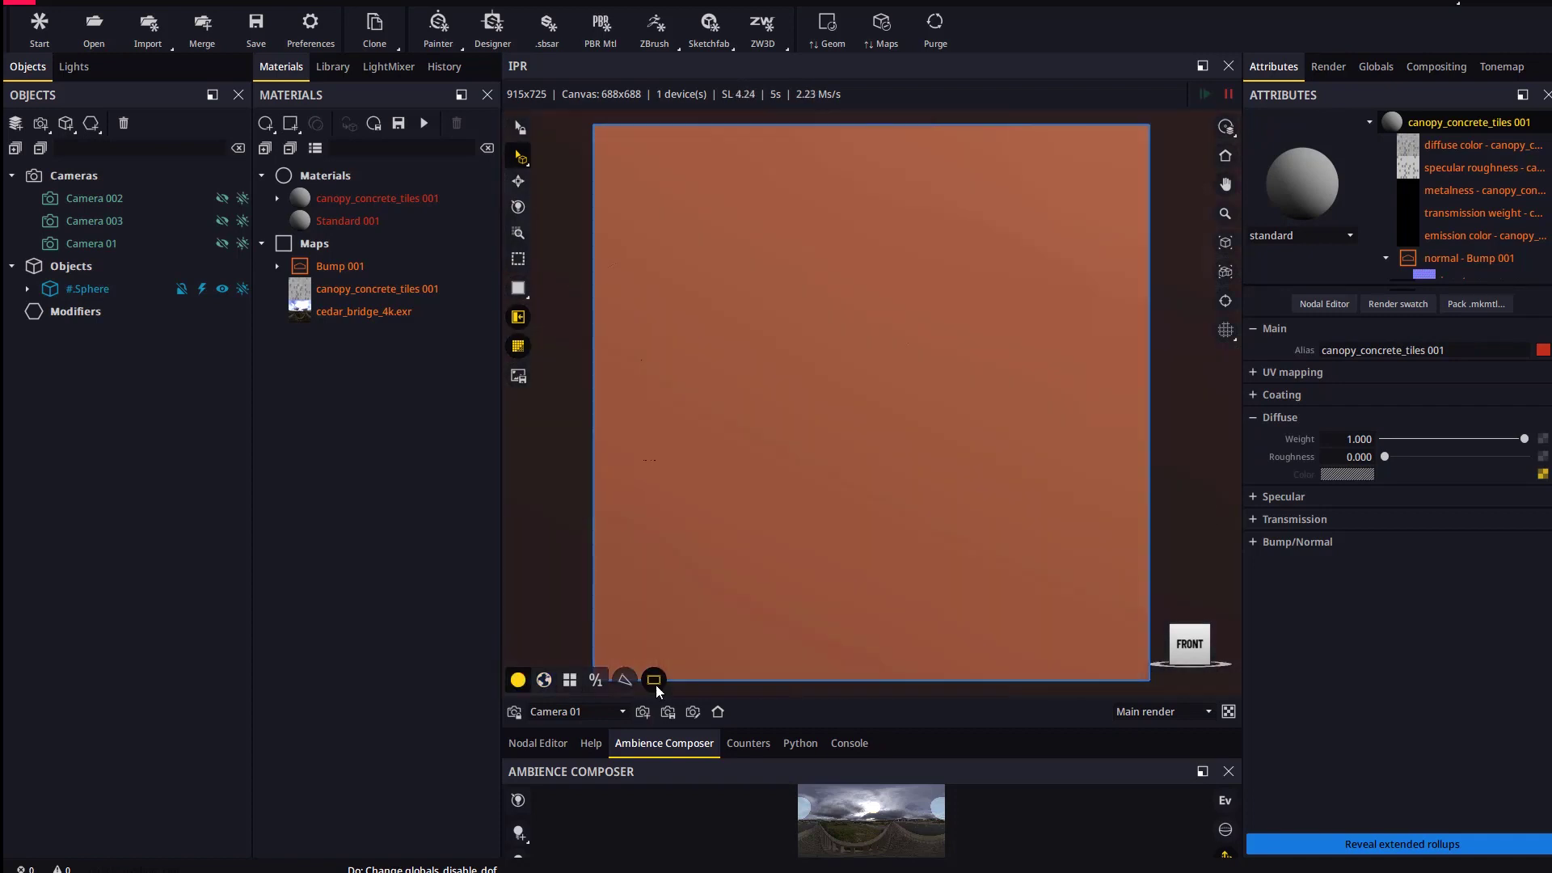
click(656, 686)
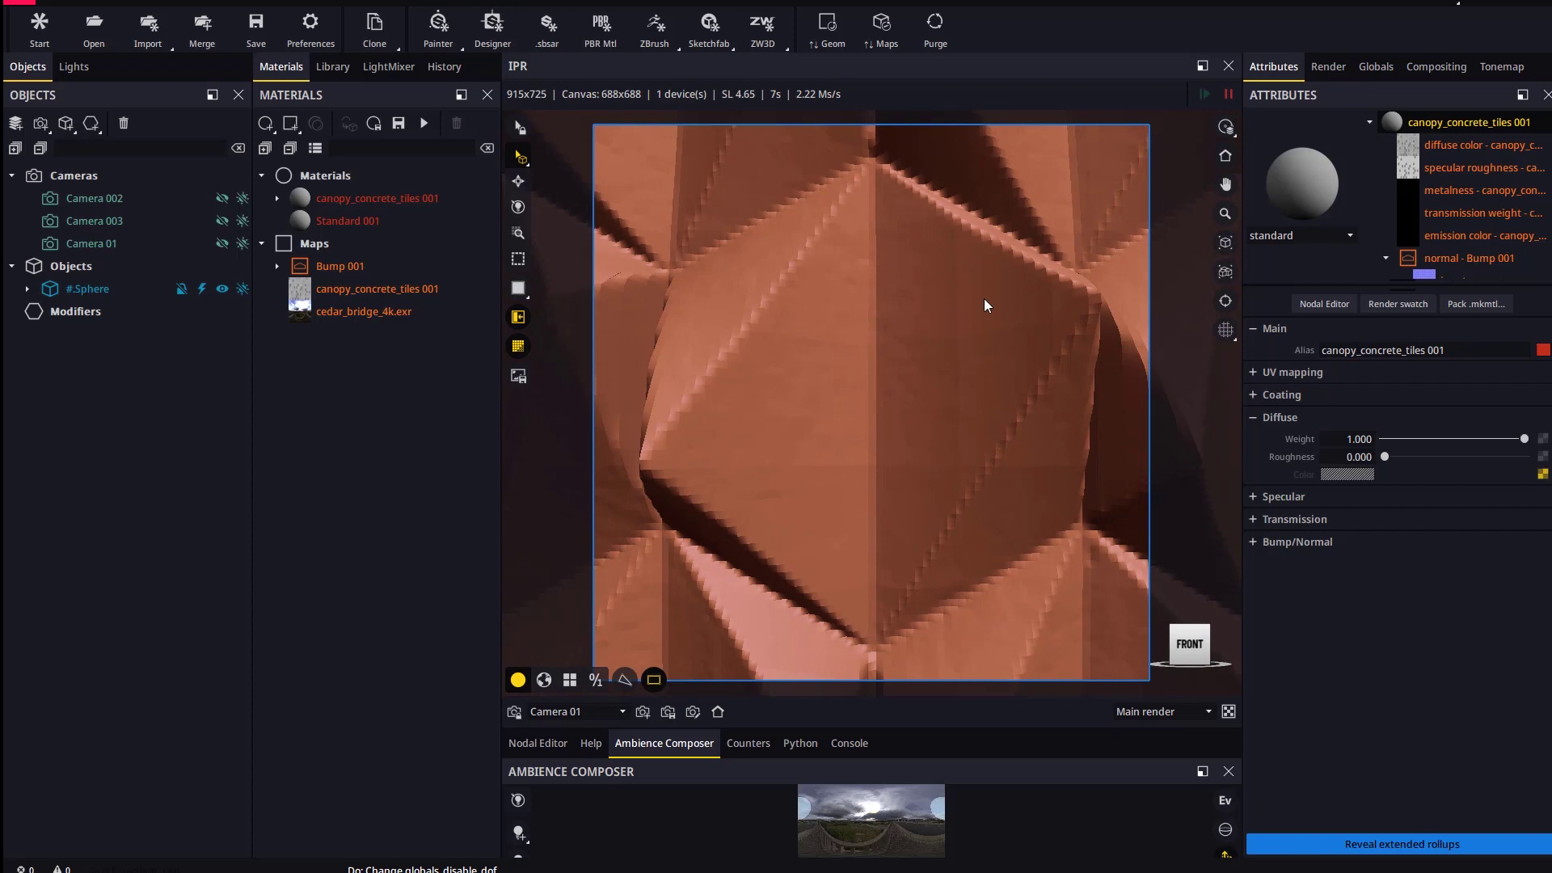
drag(712, 370, 792, 472)
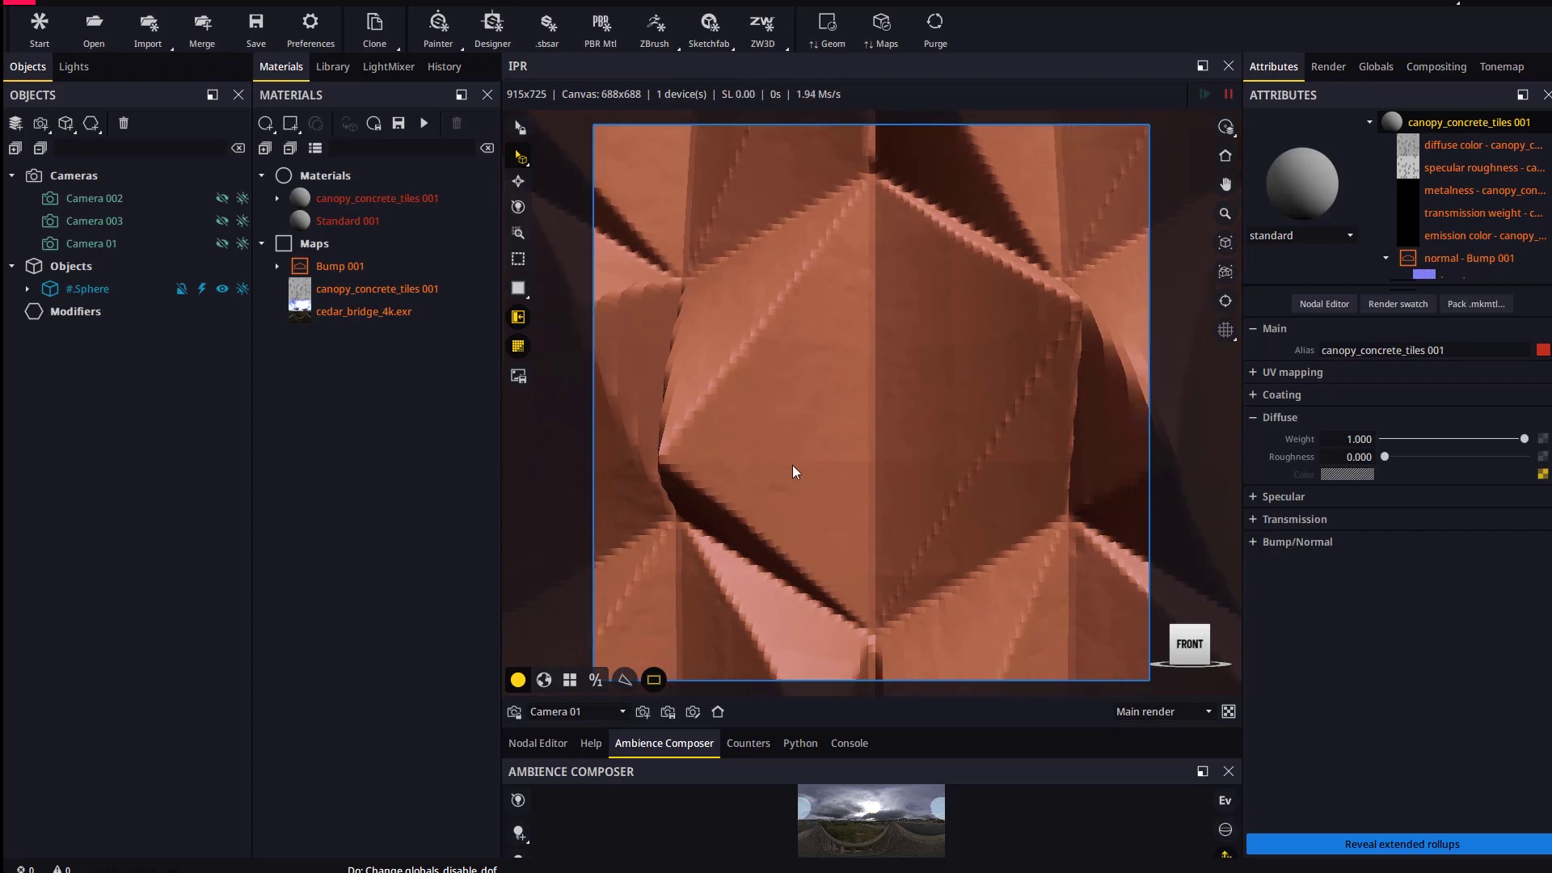
click(1440, 144)
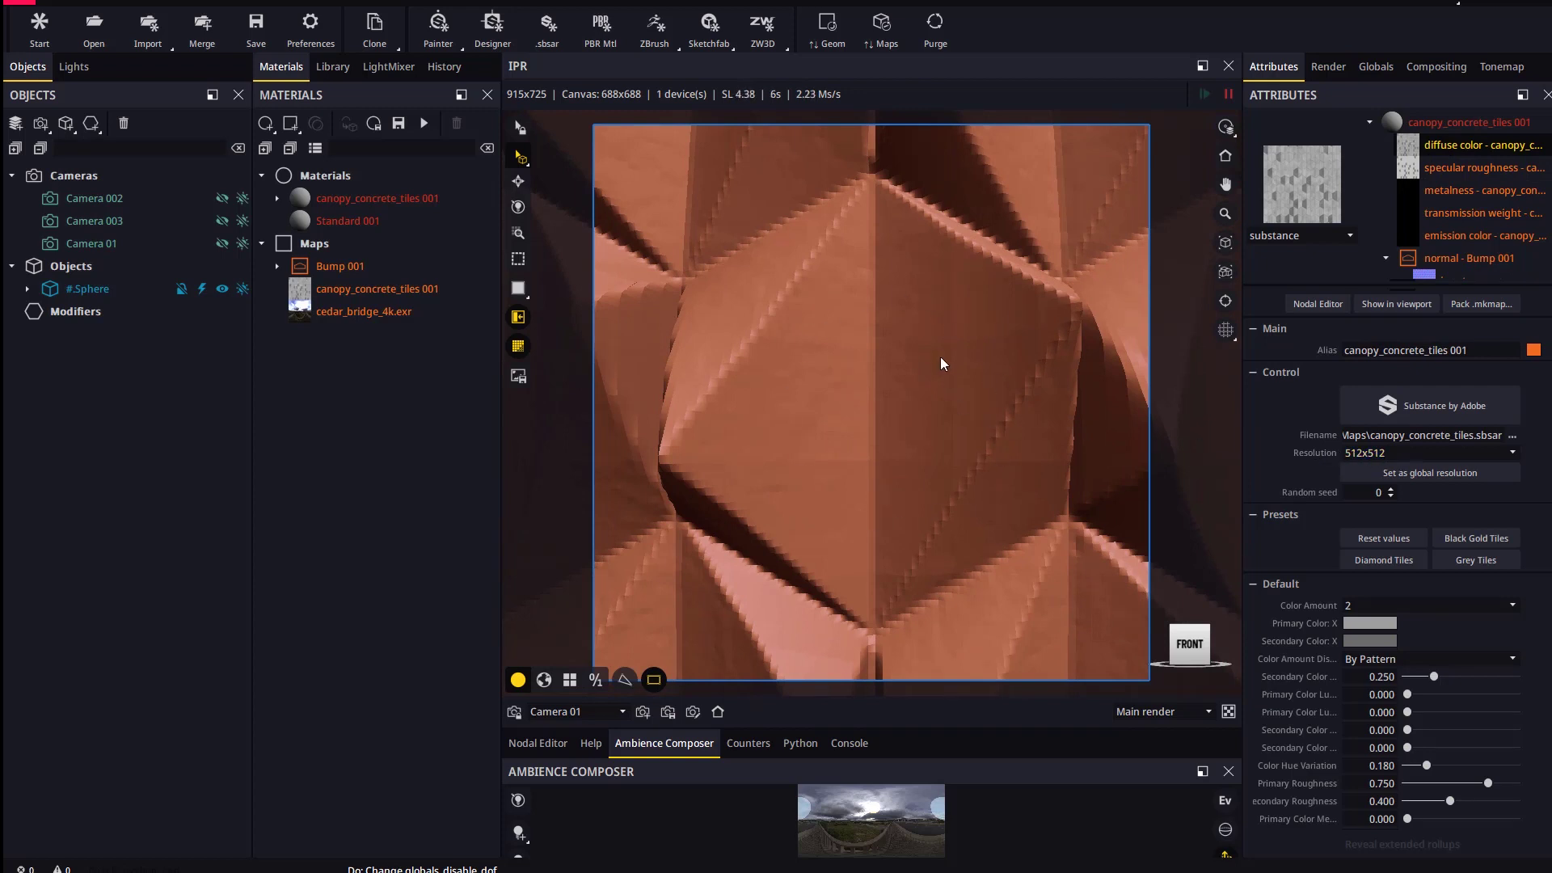
- Raise the Substance resolution through 1024 and 2048 to 4096x4096
click(1414, 453)
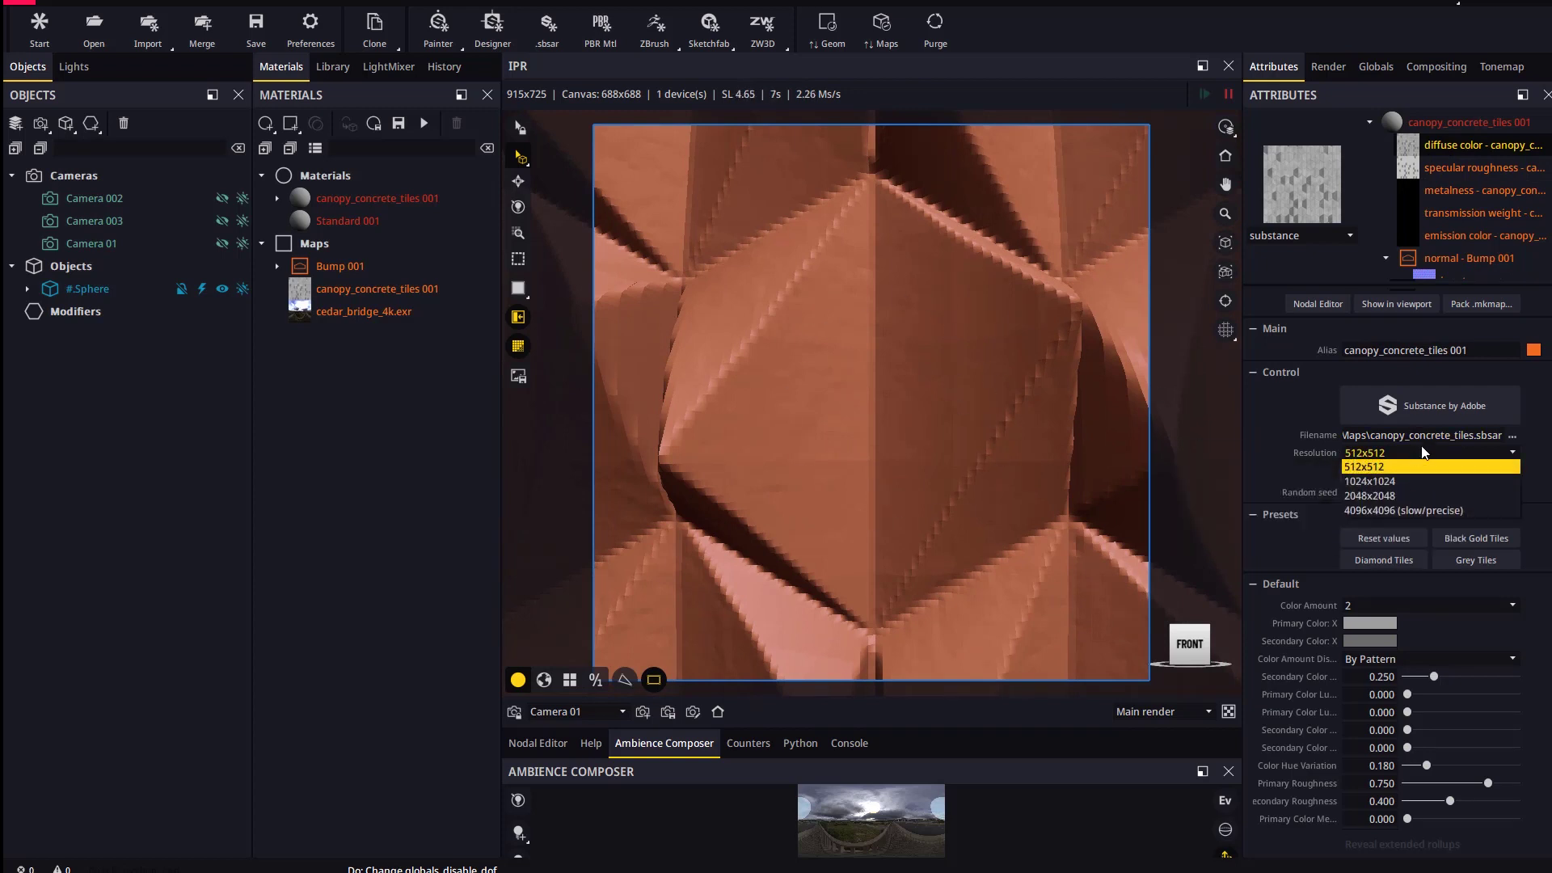
click(1360, 482)
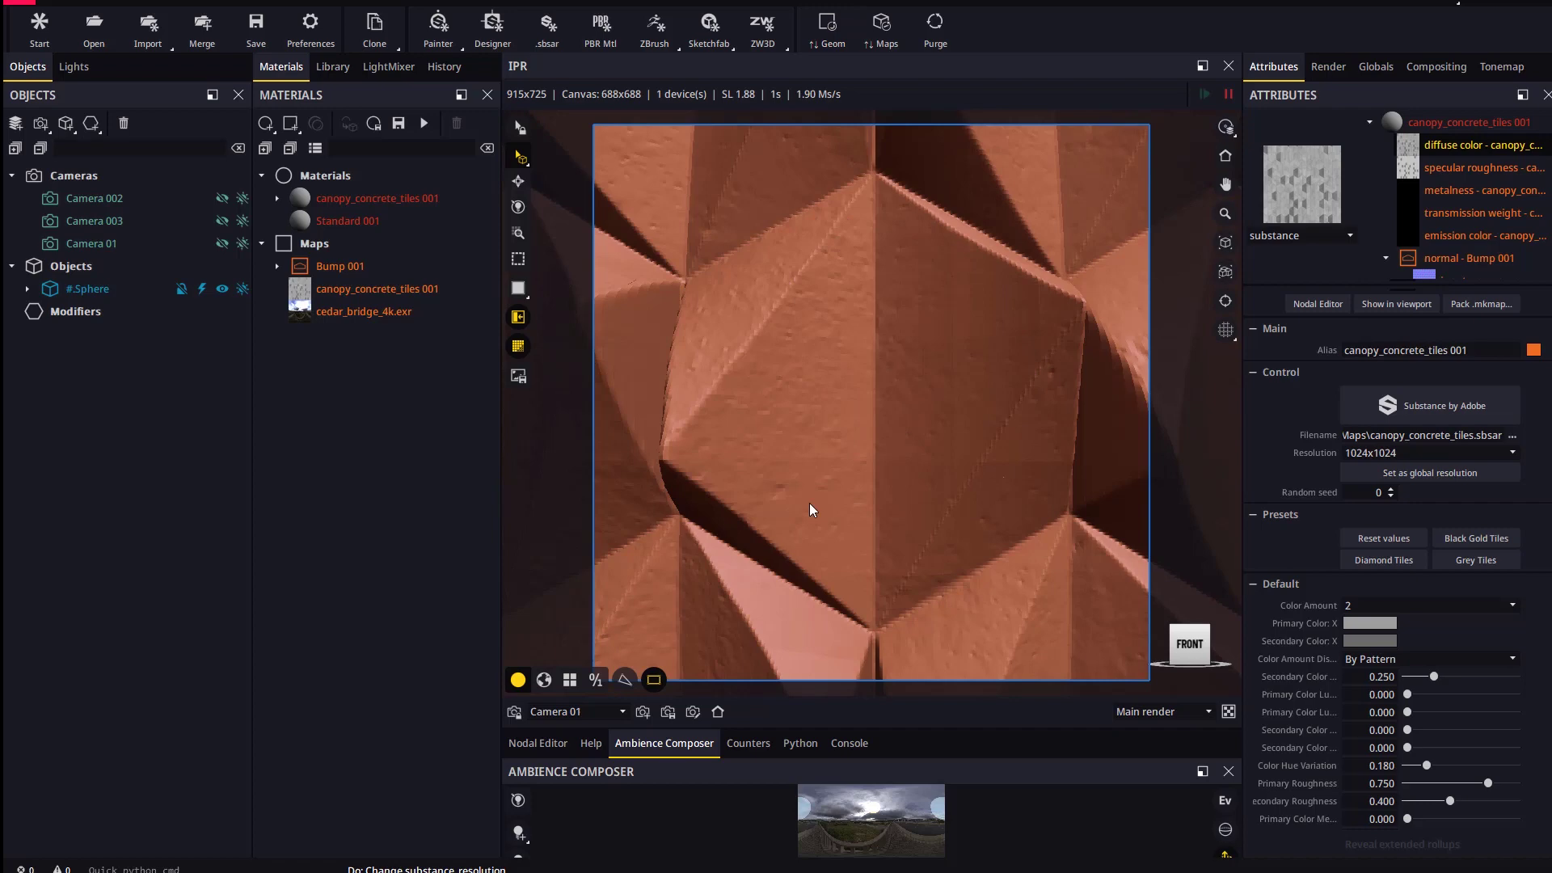
click(1404, 454)
click(1380, 500)
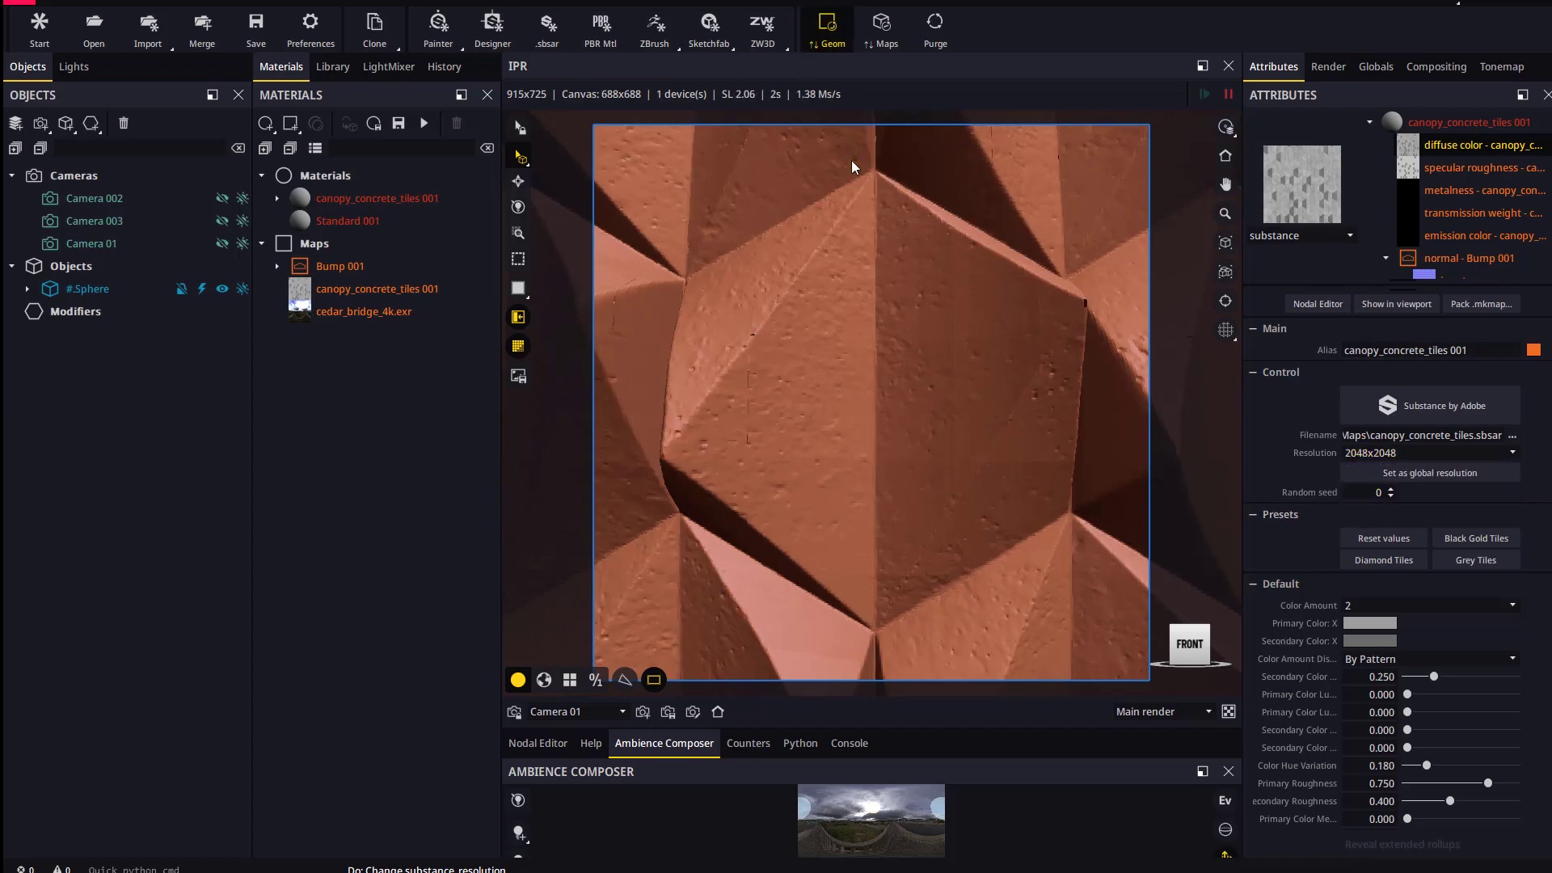
drag(769, 422, 788, 396)
middle_drag(787, 396, 909, 476)
scroll(895, 419, up, 2)
drag(909, 476, 921, 474)
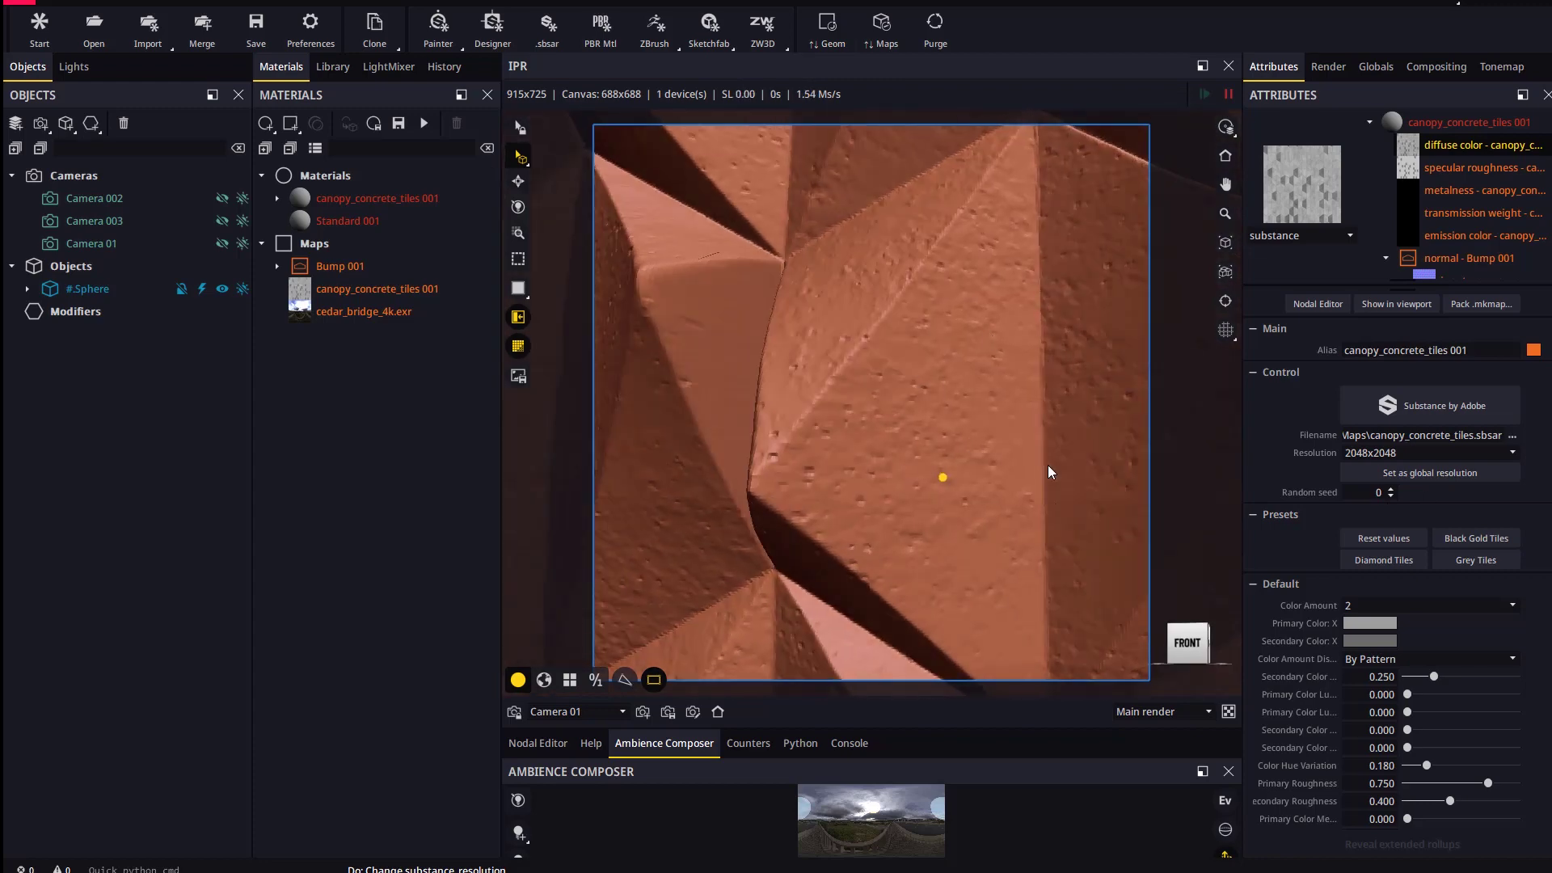
click(1429, 452)
click(1379, 507)
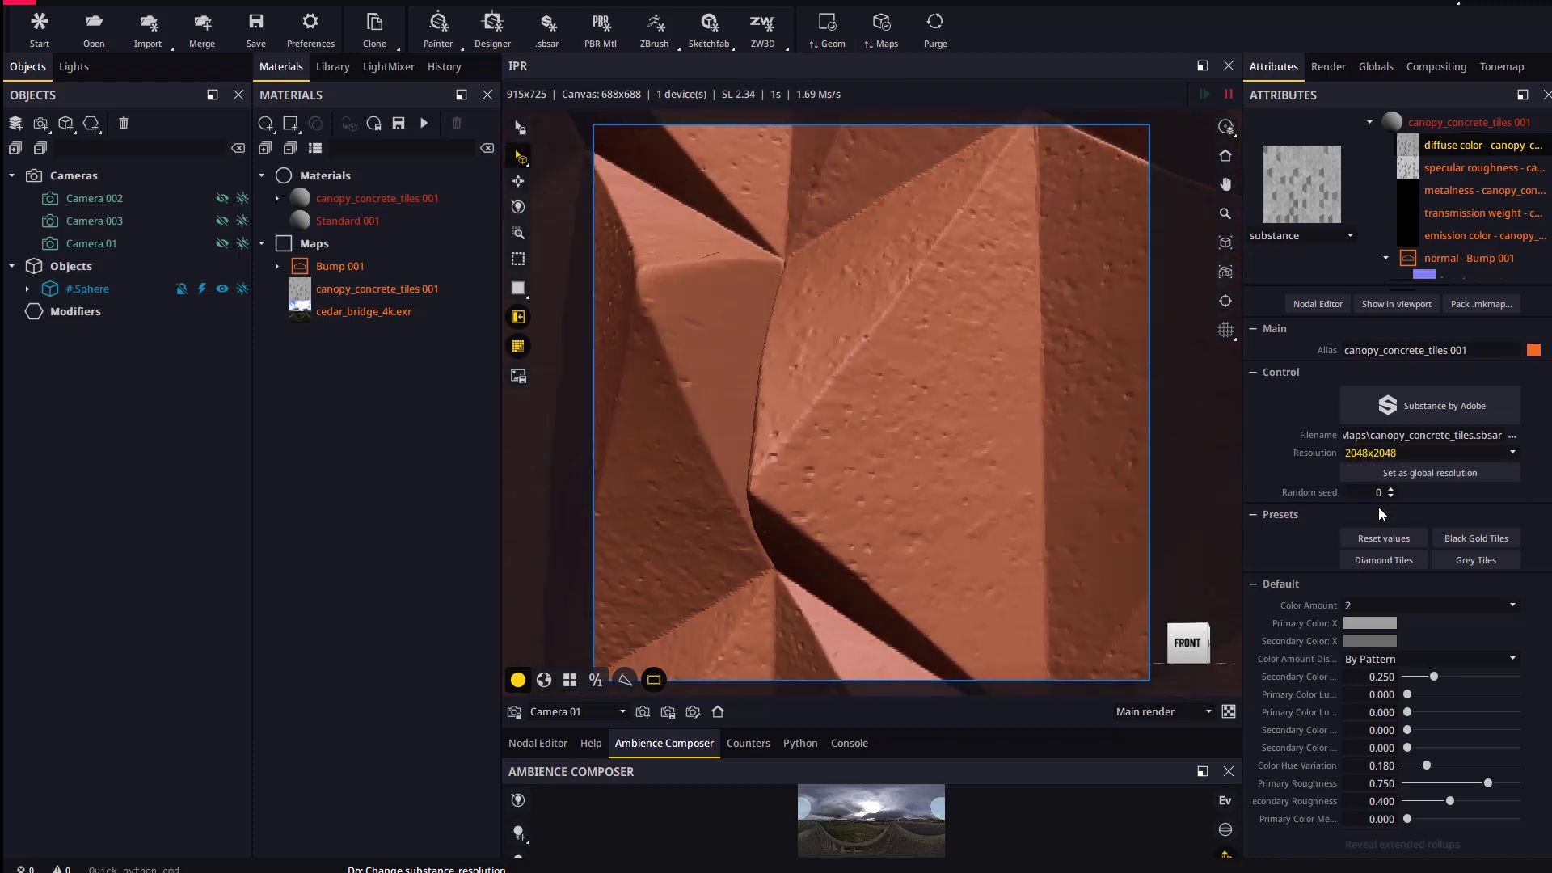
drag(870, 247, 894, 516)
scroll(903, 466, up, 3)
- Return to normal rendering and apply the Black Gold Tiles preset
click(519, 317)
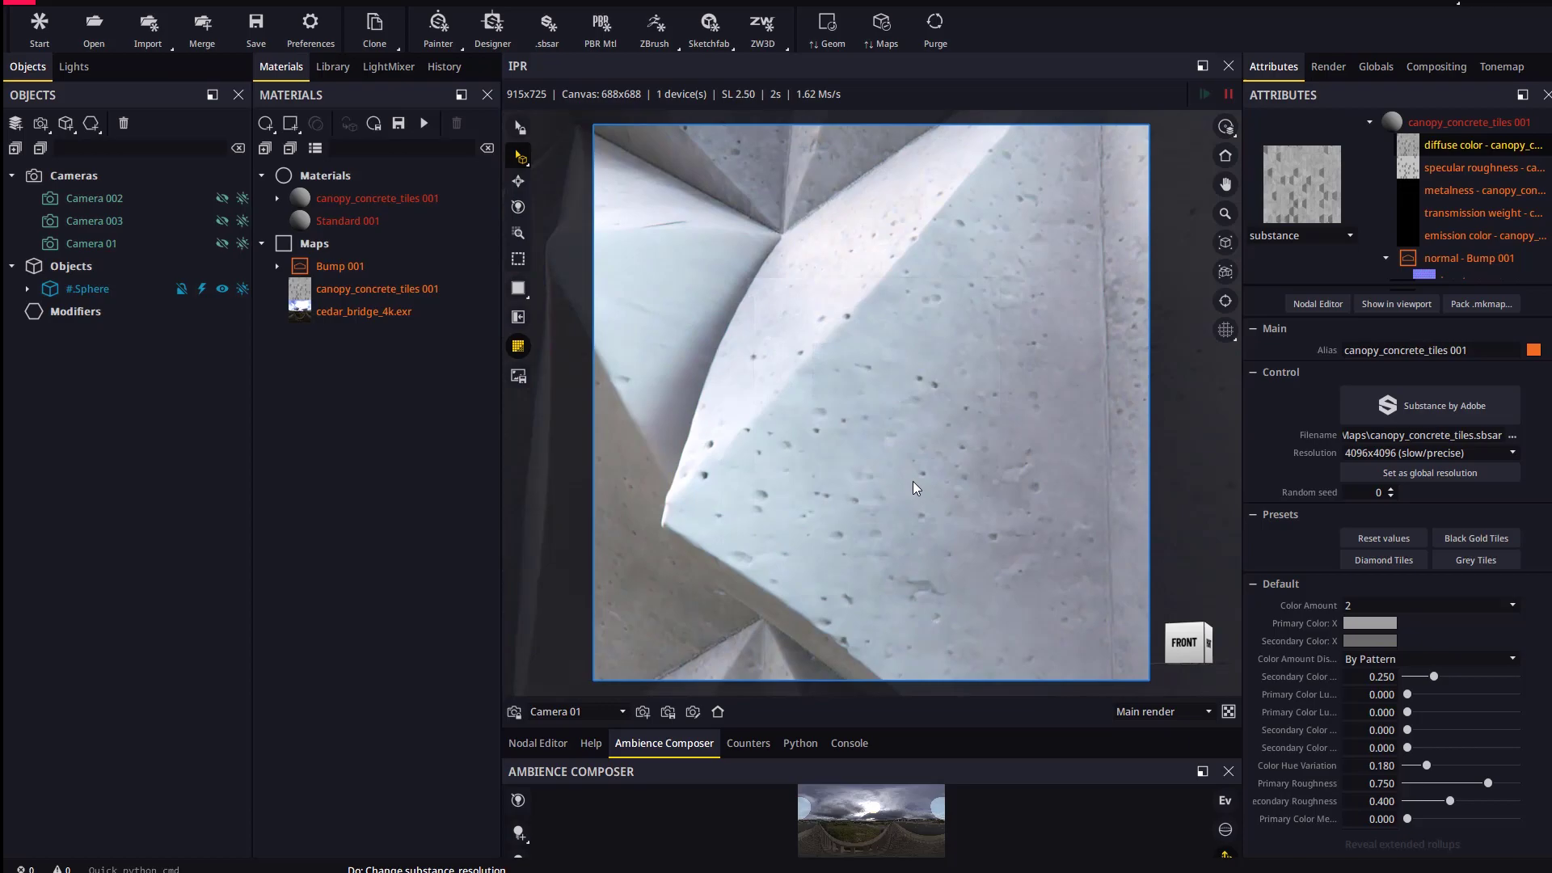
right_drag(913, 488, 729, 729)
click(1476, 539)
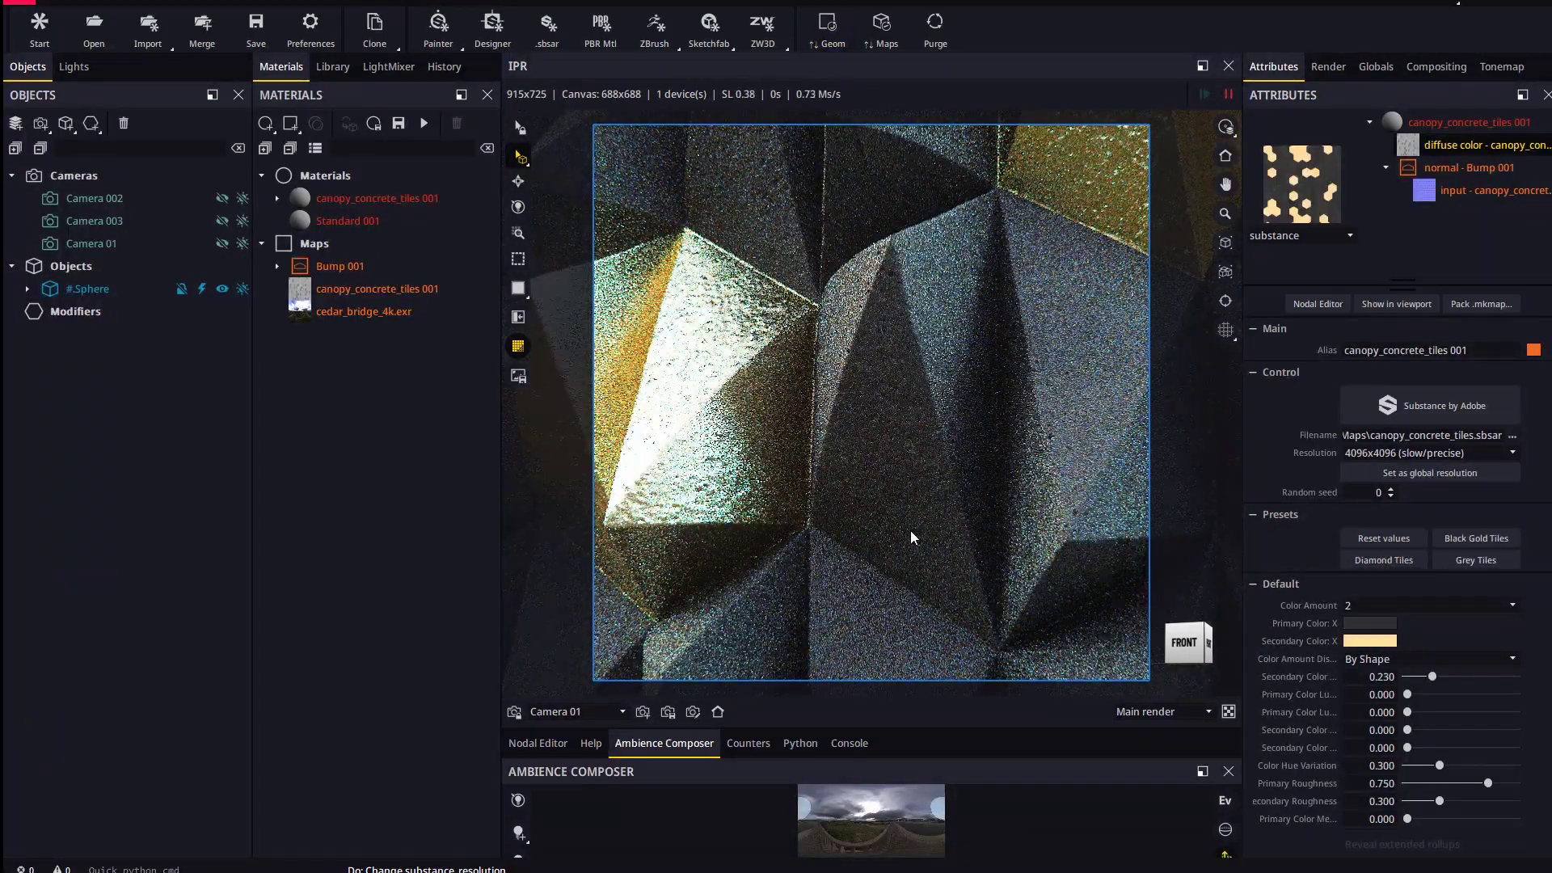
- Reframe the sphere and set canopy_concrete_tiles 001 Micro-Patch displacement height to 3 cm
drag(997, 524, 759, 323)
click(717, 713)
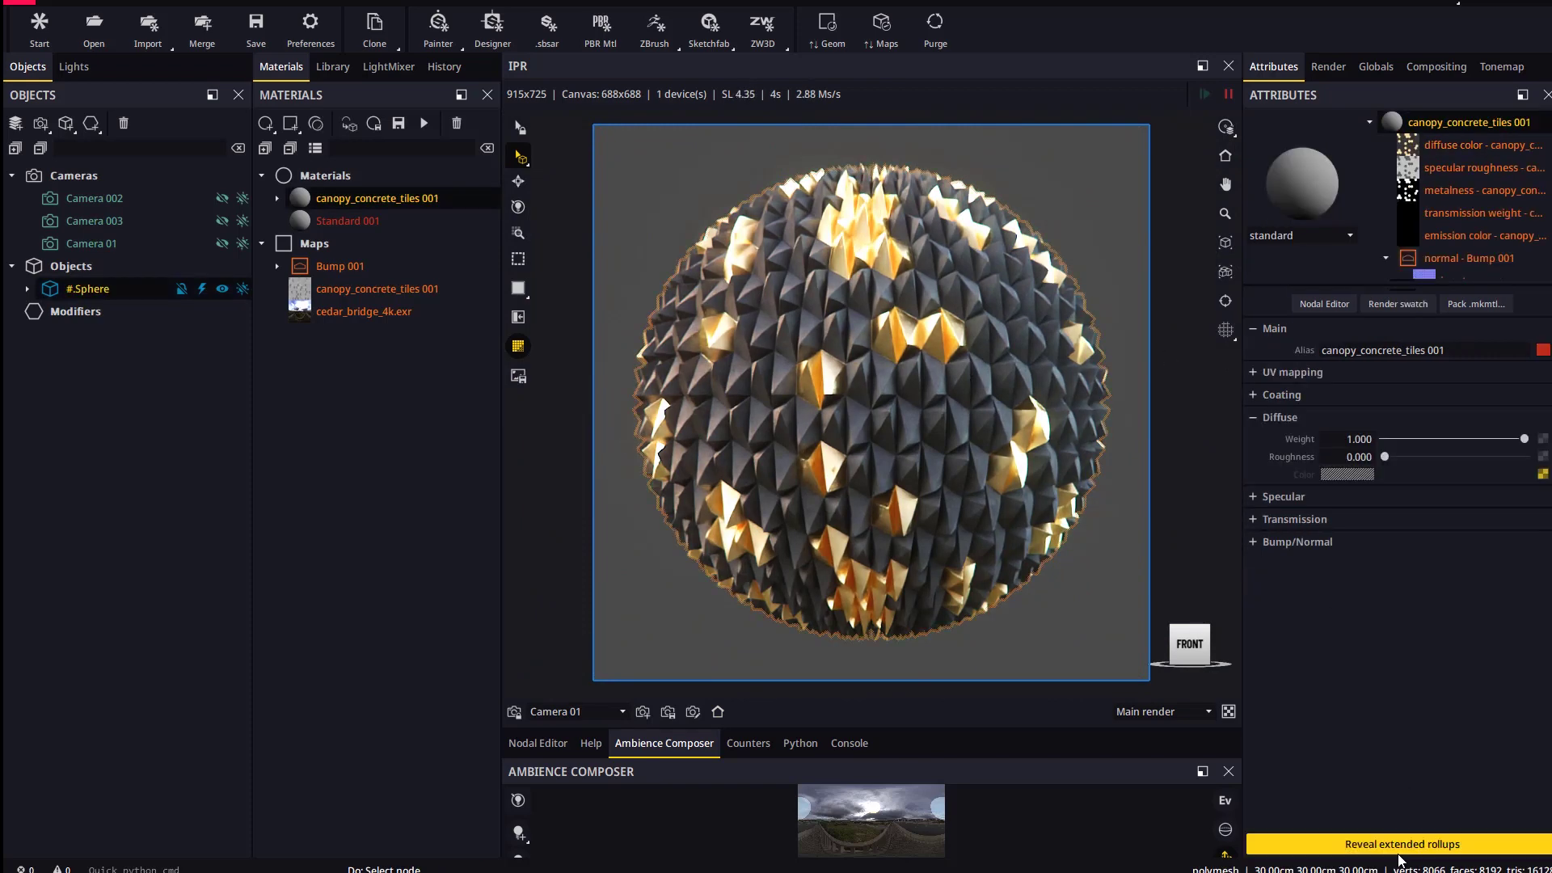
click(1351, 846)
click(1336, 656)
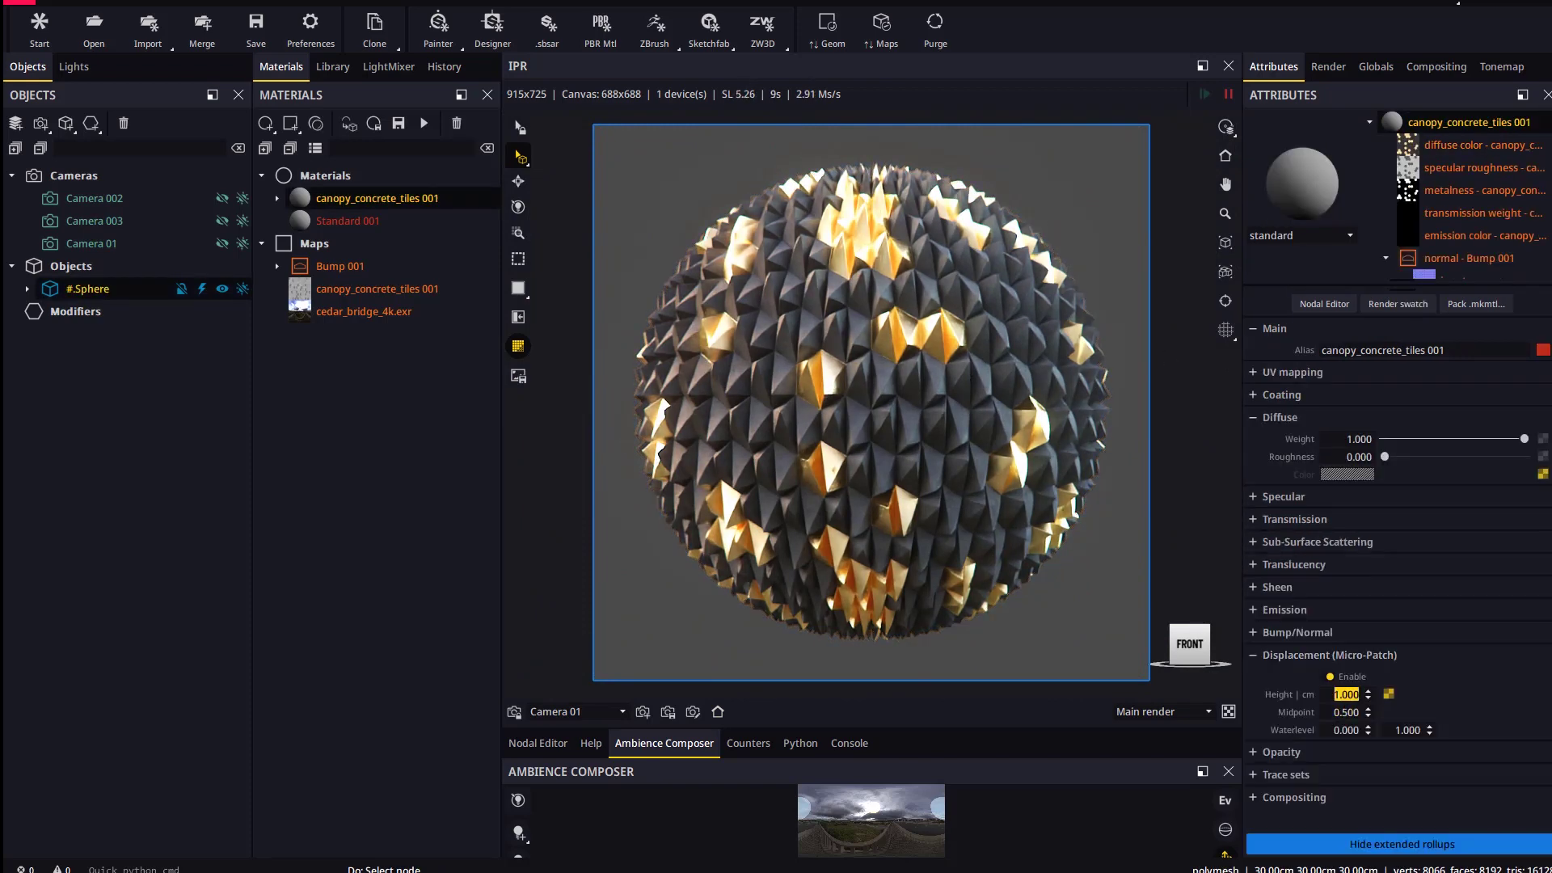
text(0.5)
key(Return)
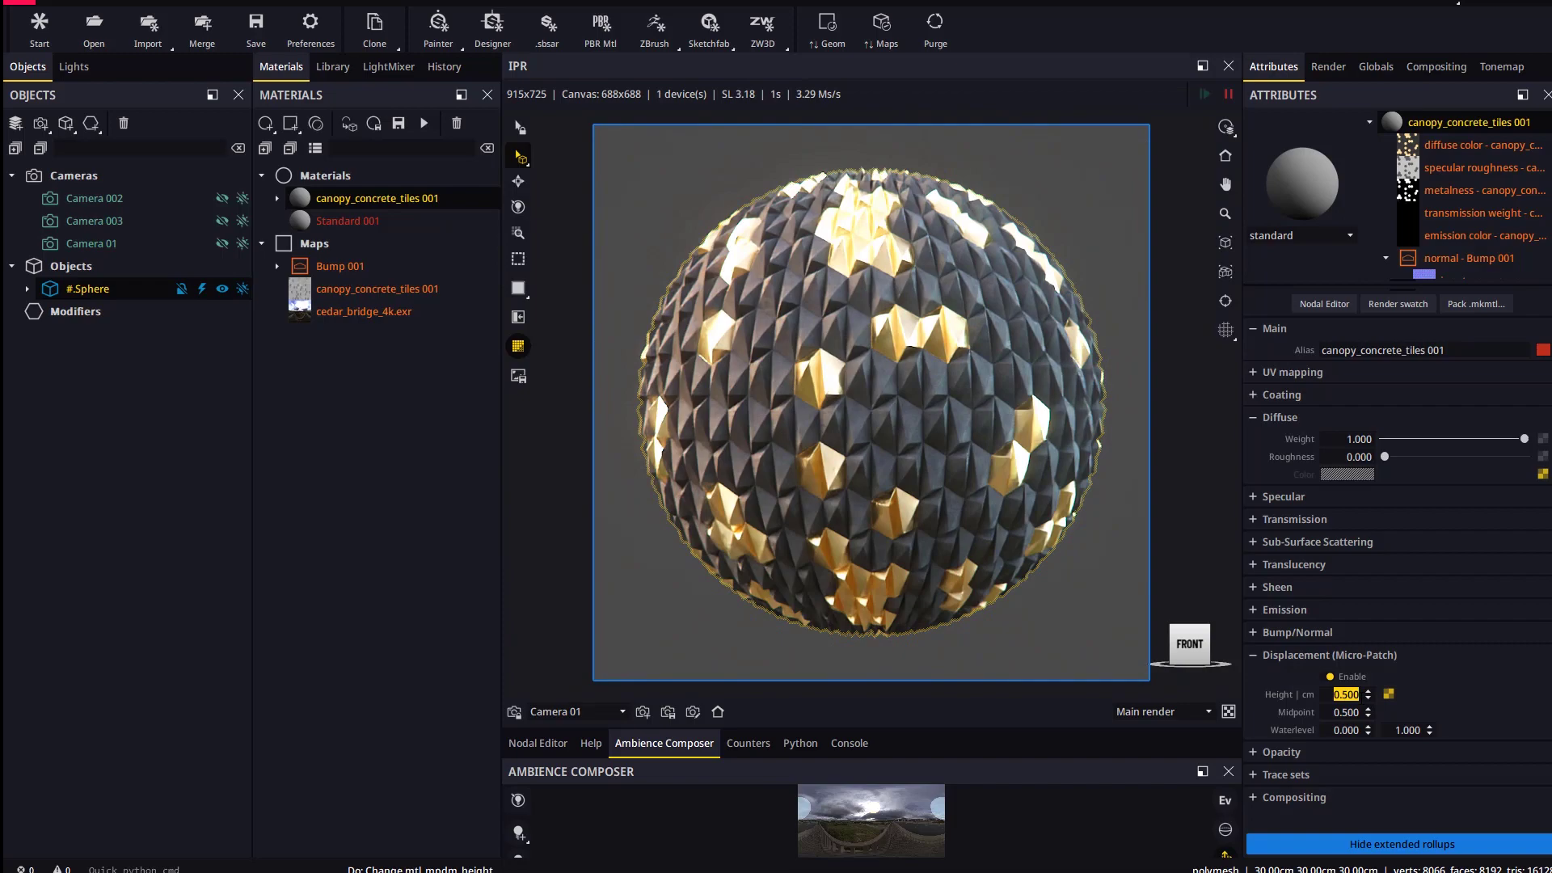
key(Return)
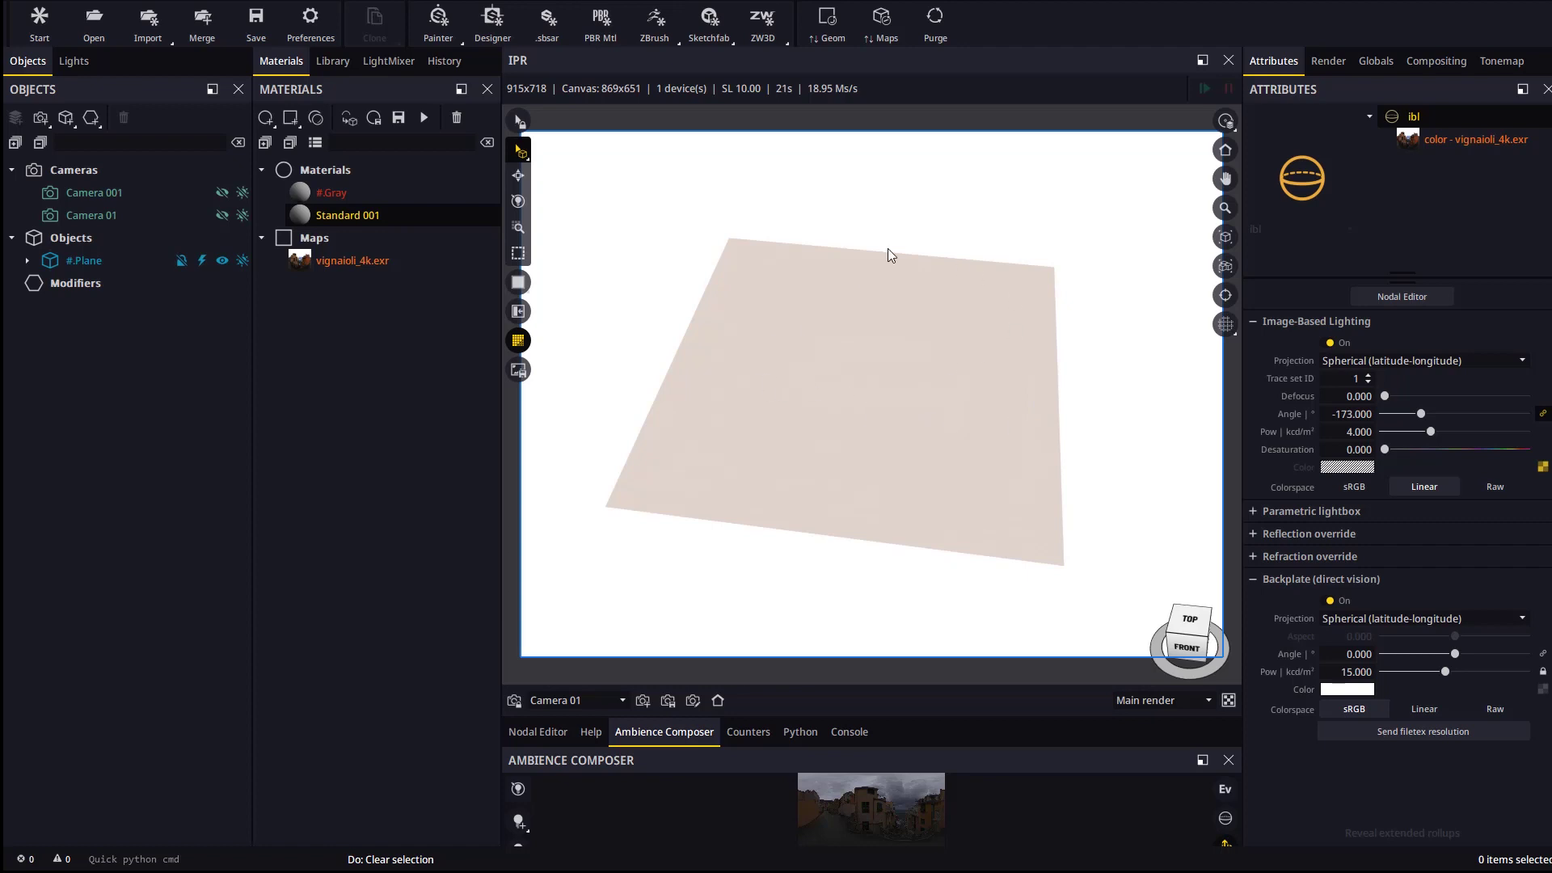
- Apply the parisian_sidewalk Substance material to the plane and orbit to view the paved tiles
click(813, 366)
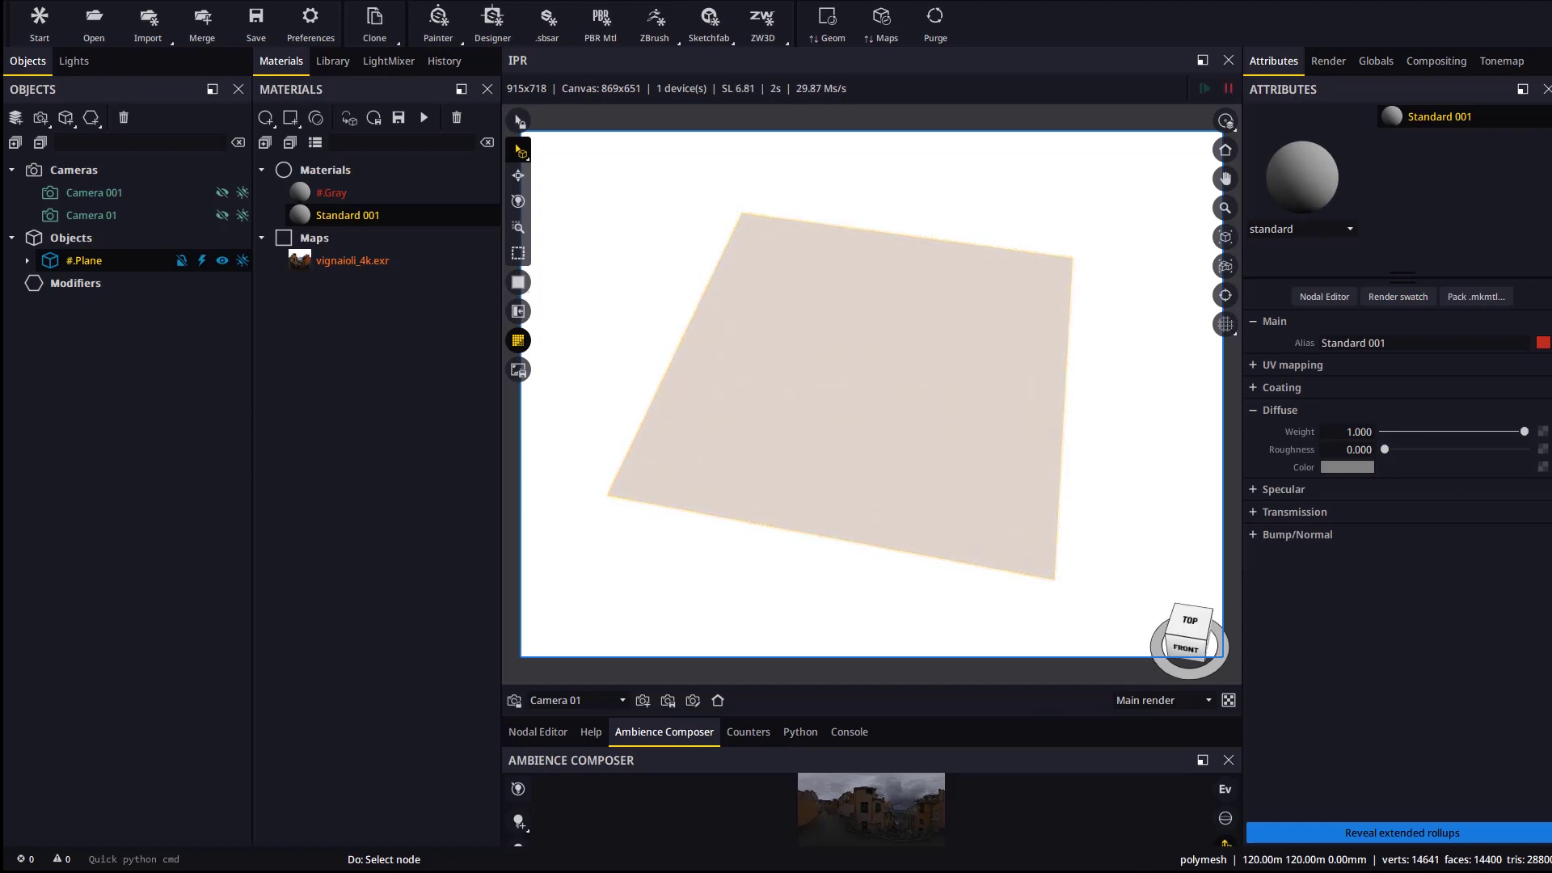
drag(1248, 549, 870, 405)
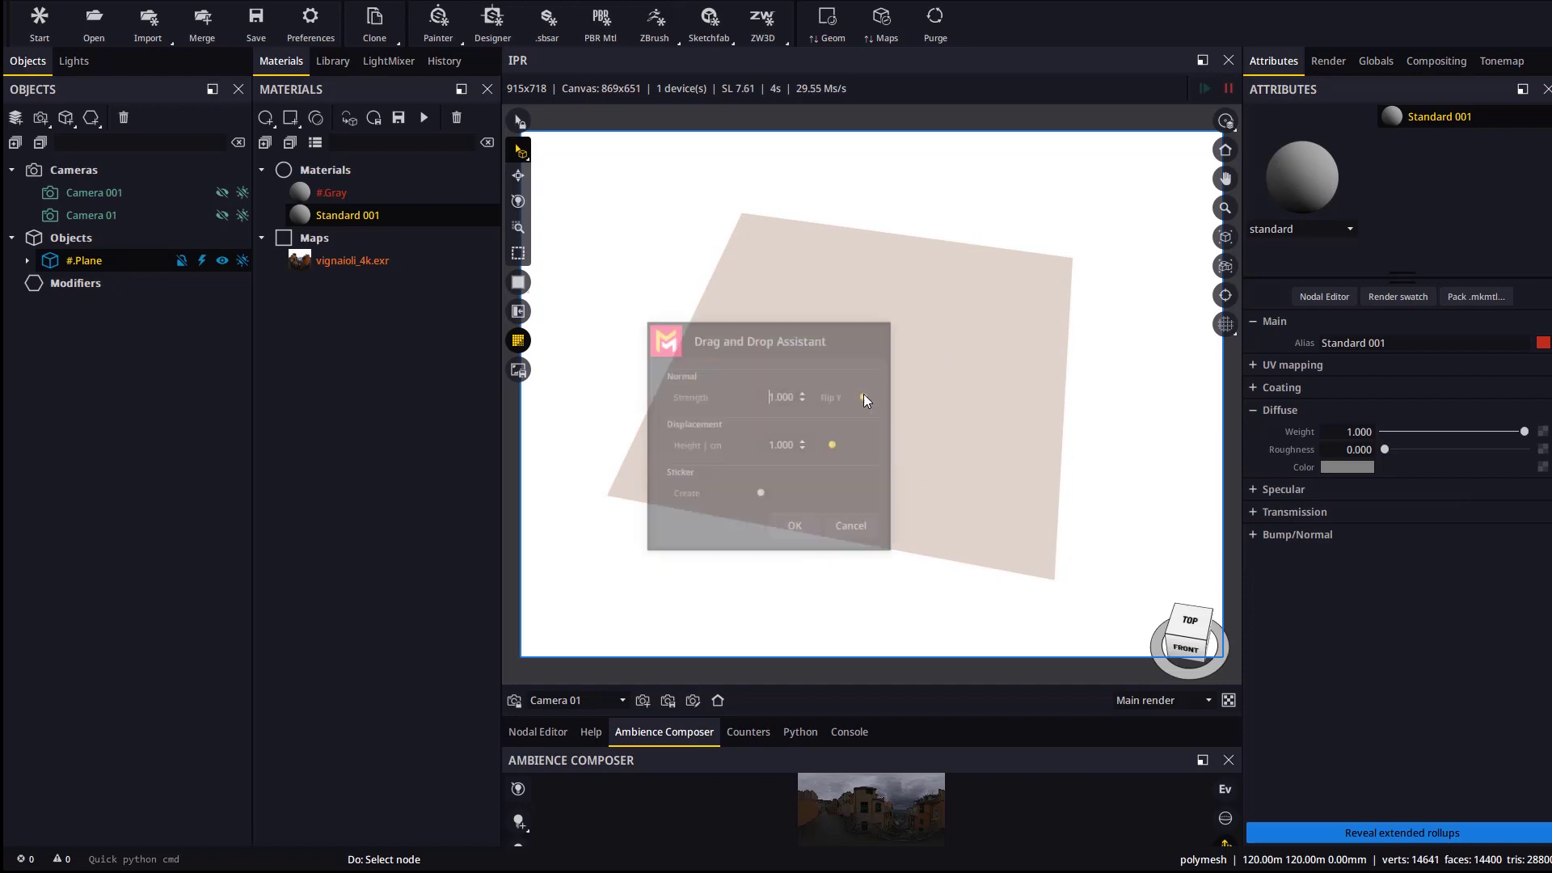
click(796, 529)
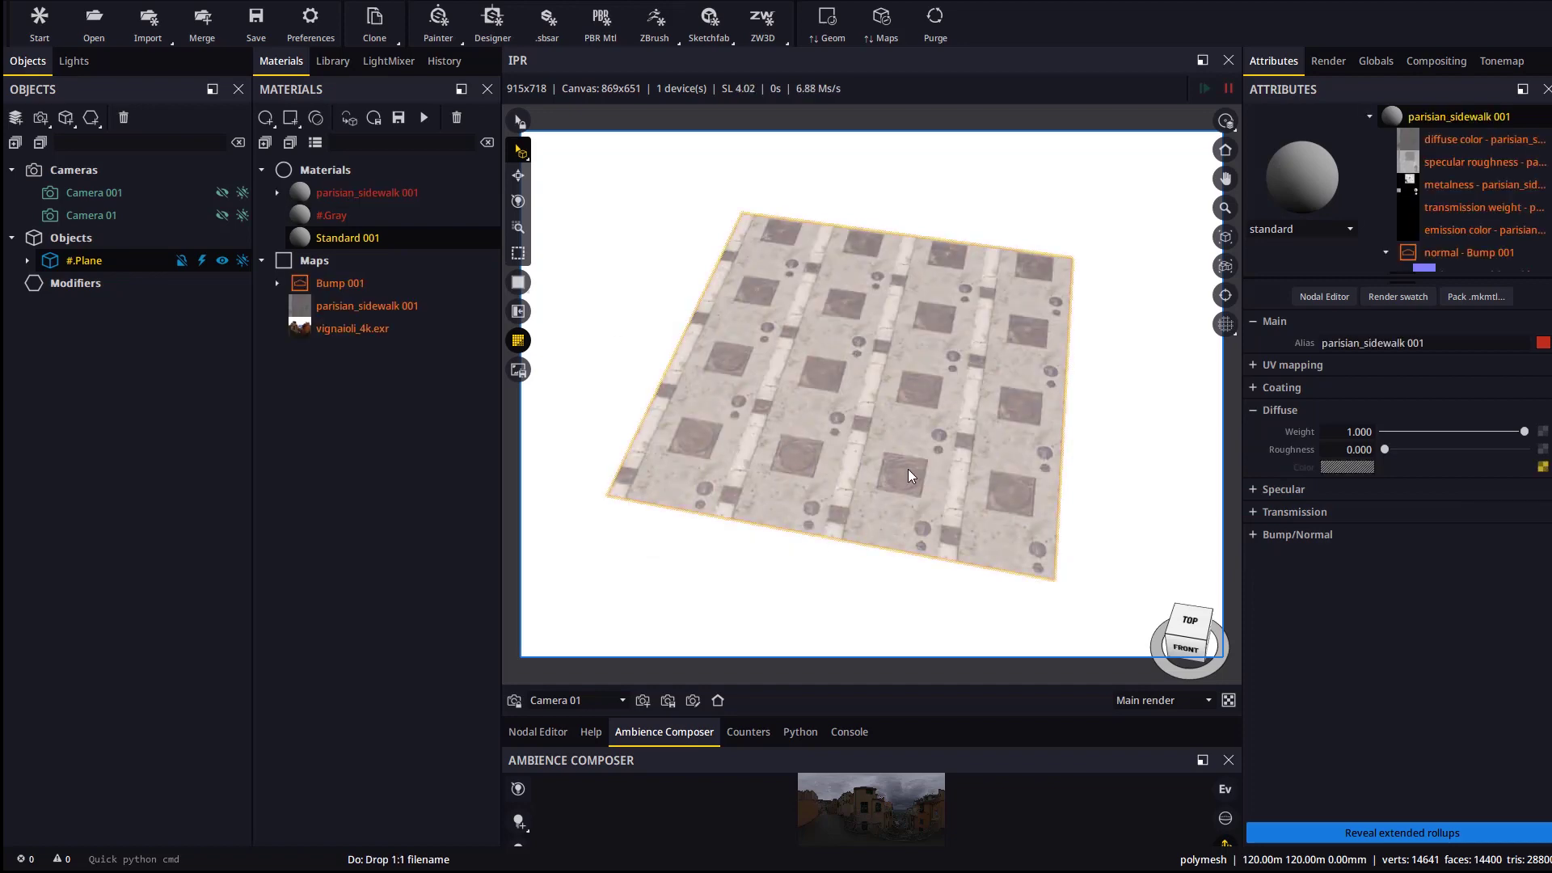
middle_drag(911, 475, 768, 468)
middle_drag(1037, 395, 864, 359)
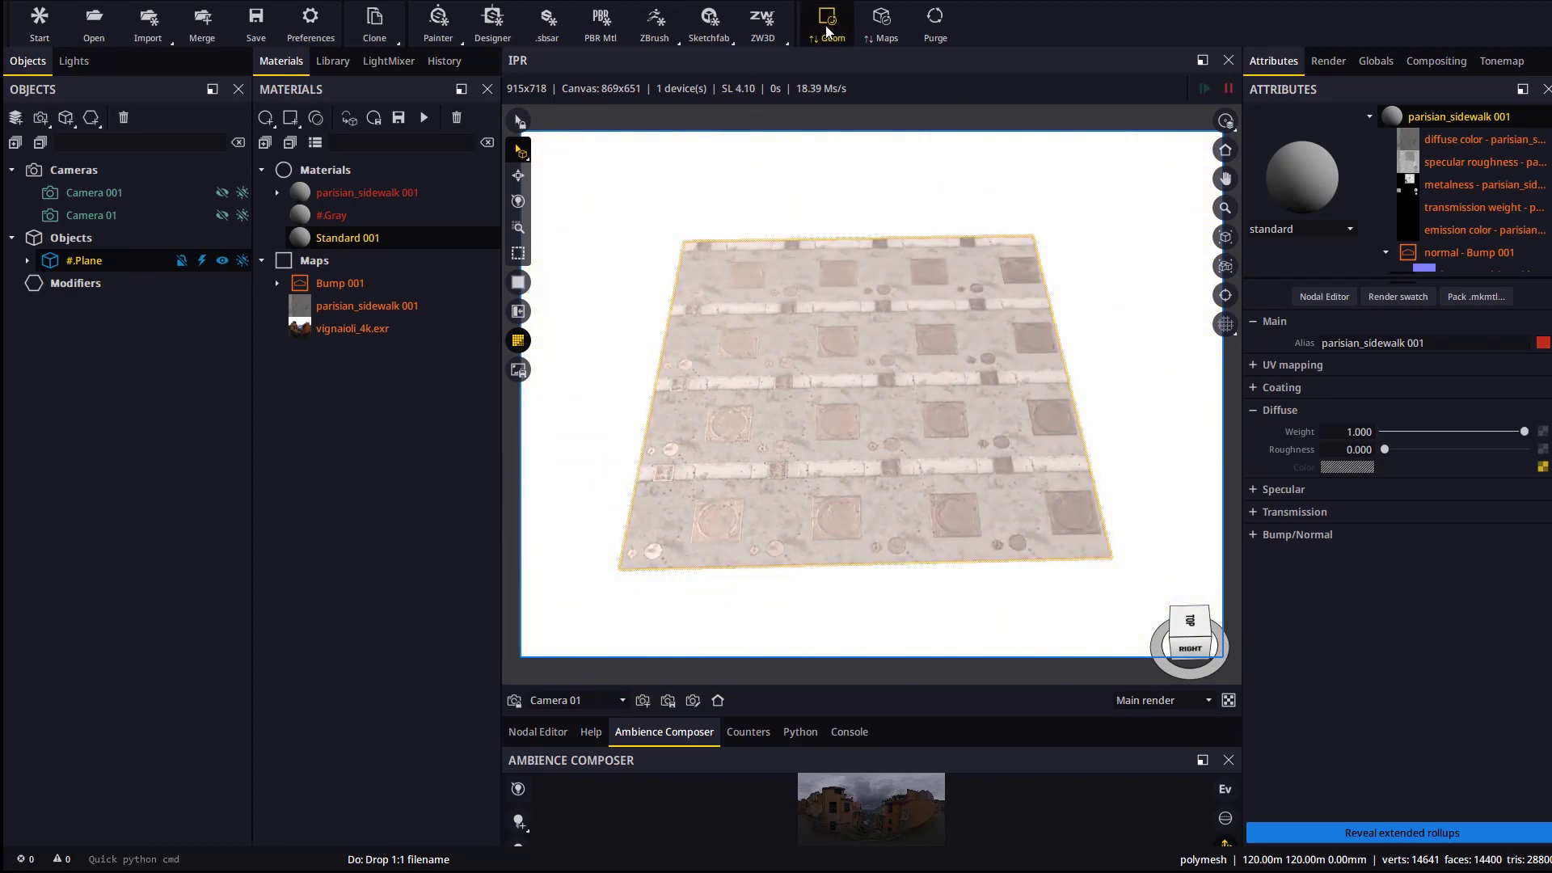
drag(943, 429, 874, 412)
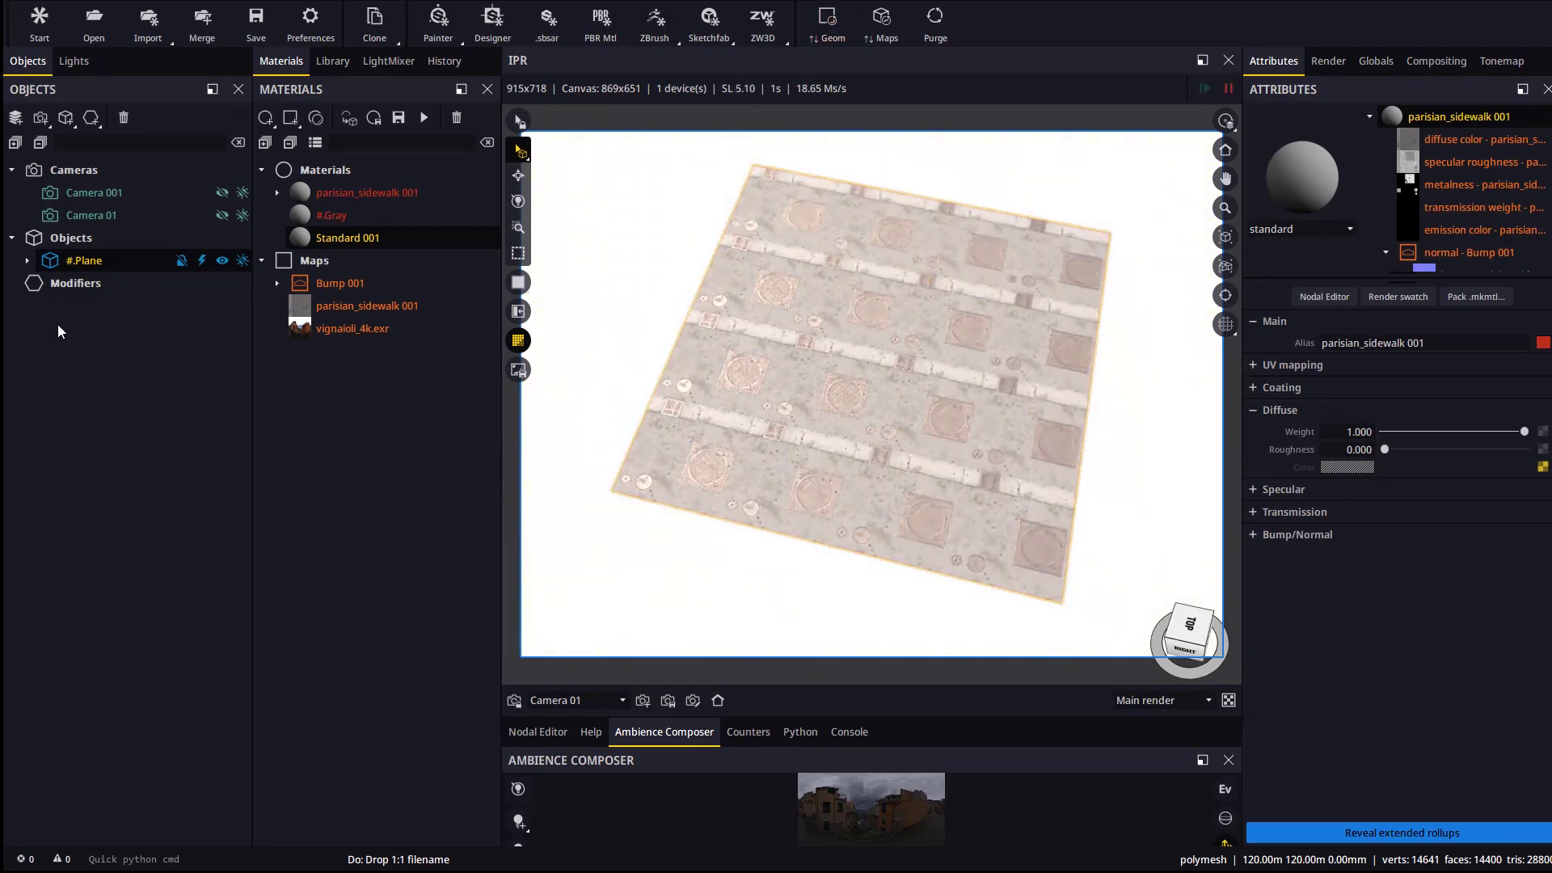
- Add a Planar UV map to the plane with a real size of 300 cm
right_click(86, 264)
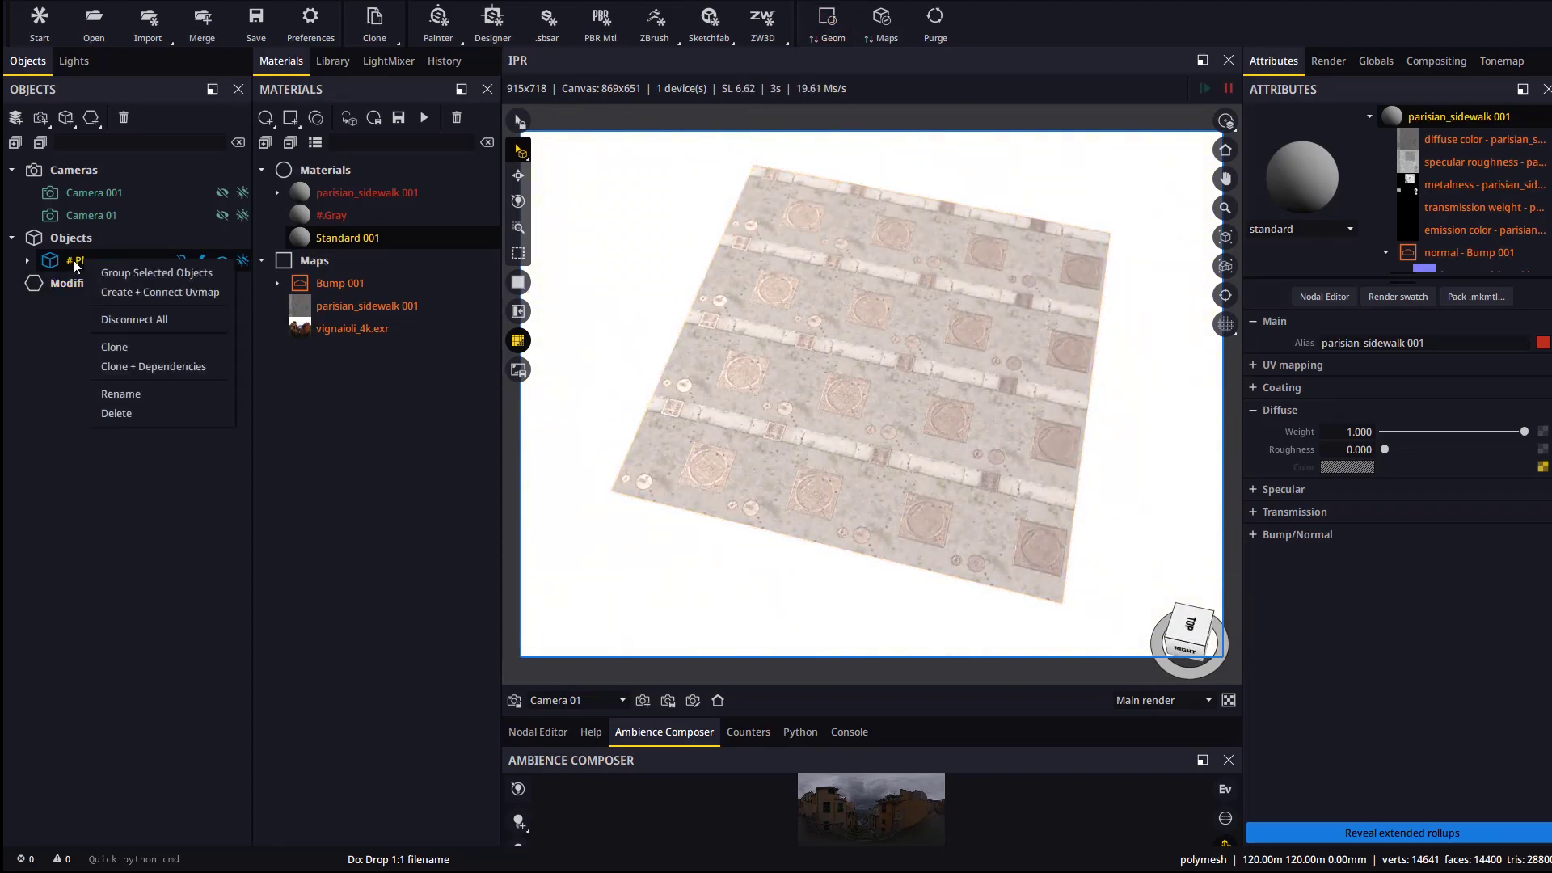
click(121, 292)
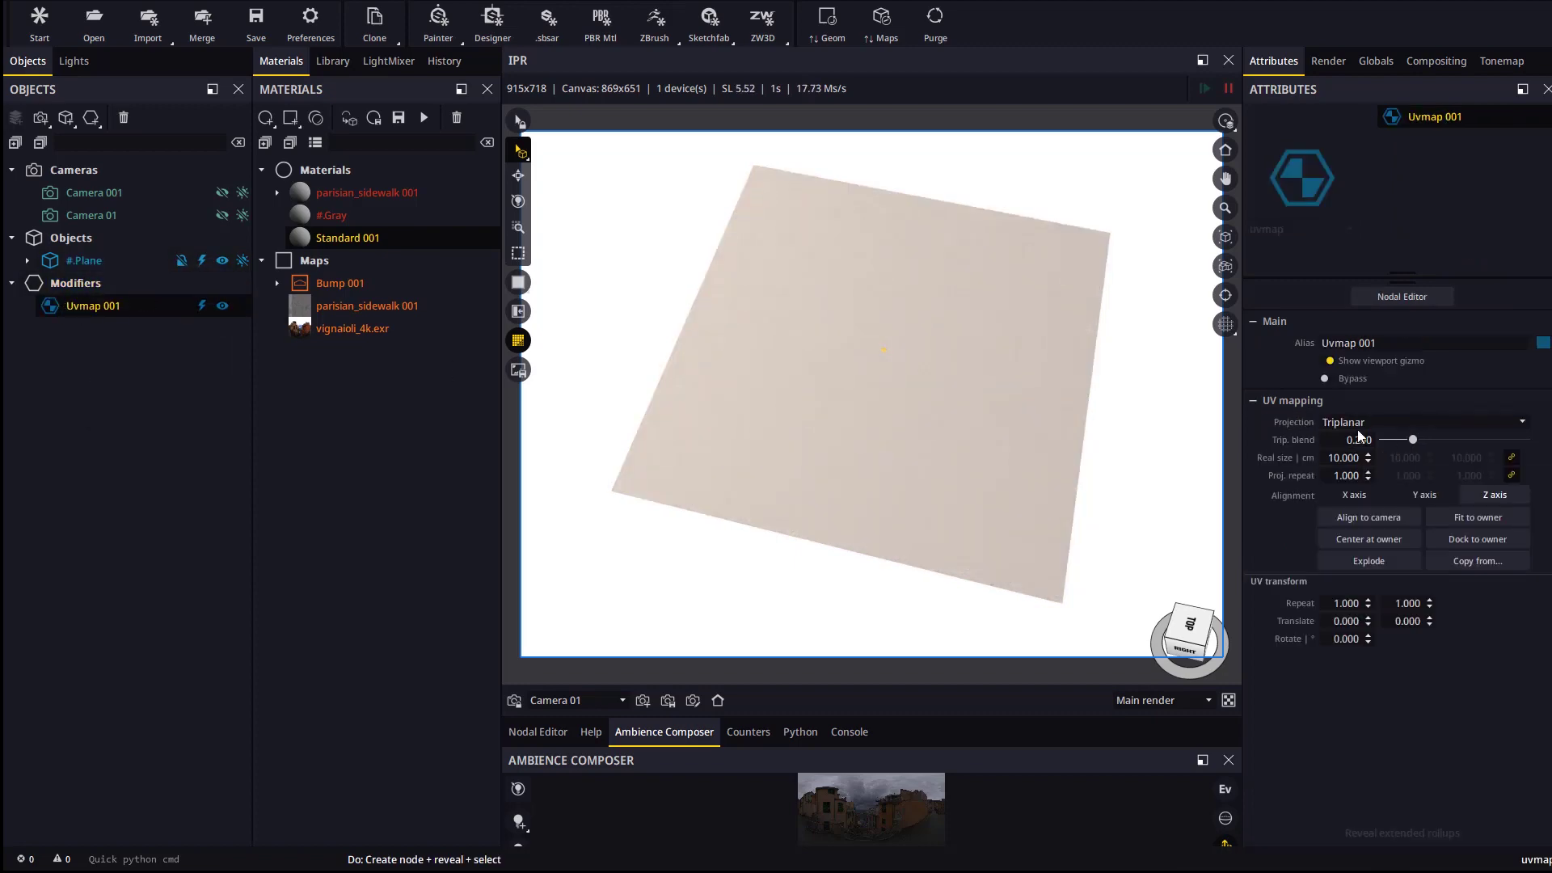
click(1359, 421)
click(1346, 477)
click(1344, 457)
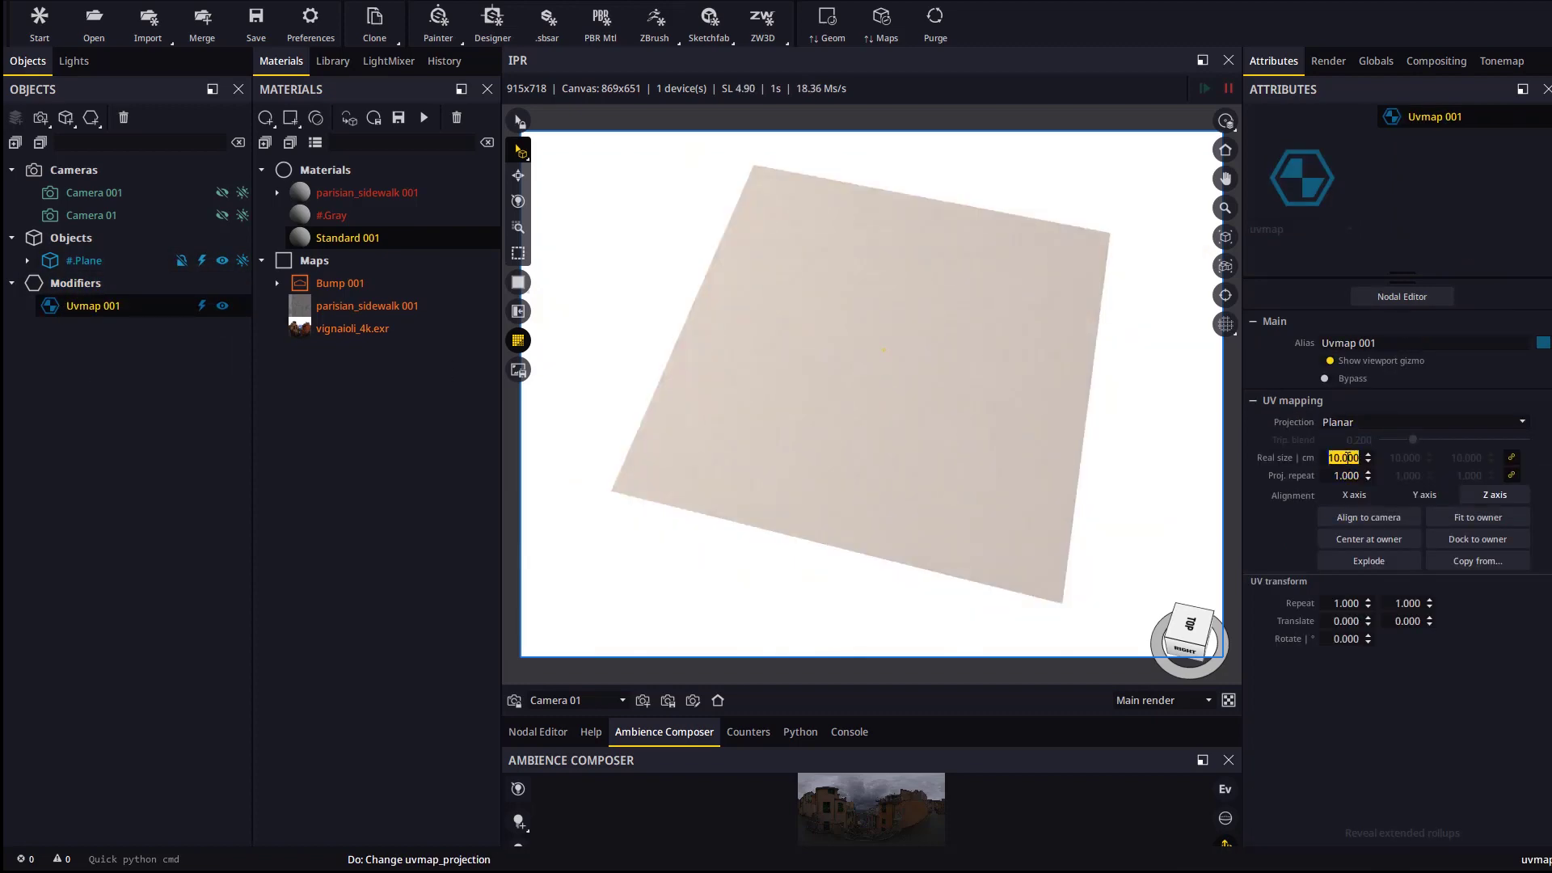
text(100)
key(Return)
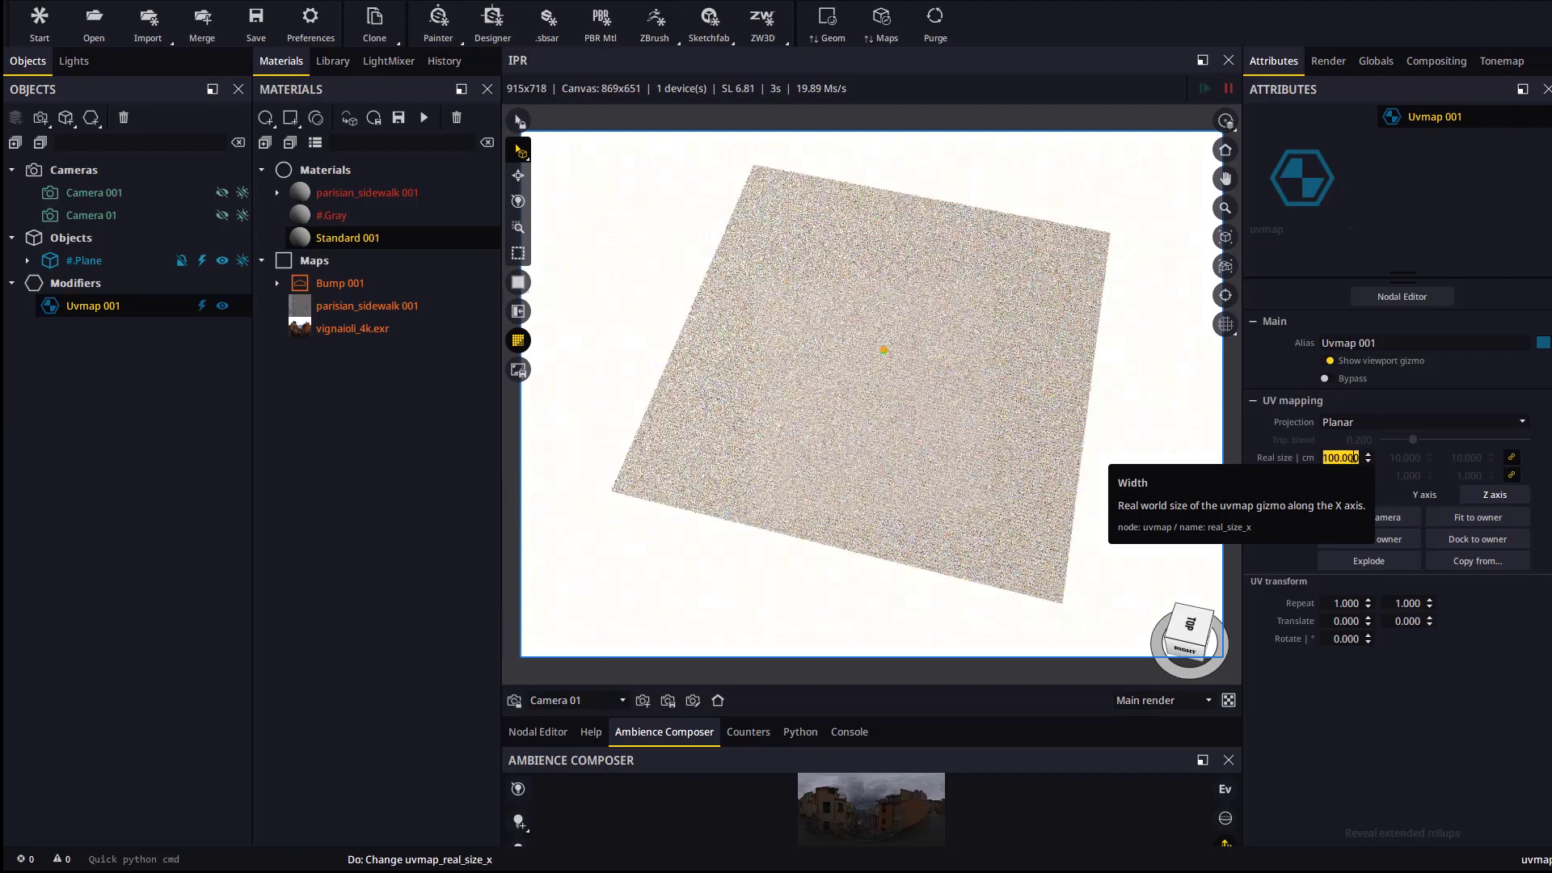
text(300)
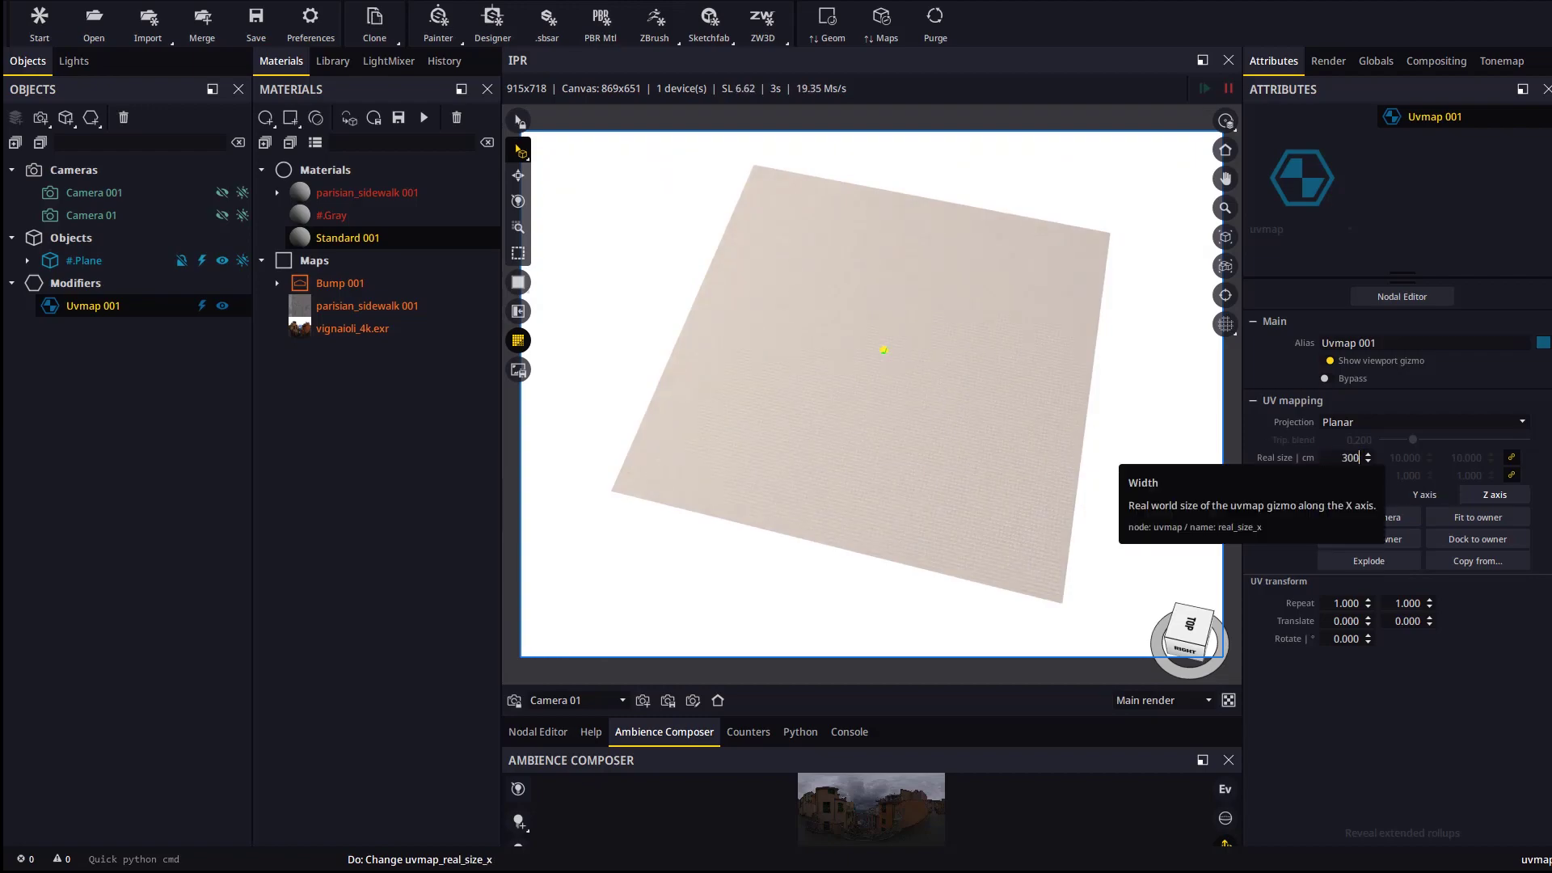
key(Return)
- Zoom and orbit in over the rescaled sidewalk to inspect the large manhole covers
mouse_move(878, 345)
middle_down()
mouse_move(893, 413)
mouse_move(880, 322)
middle_up()
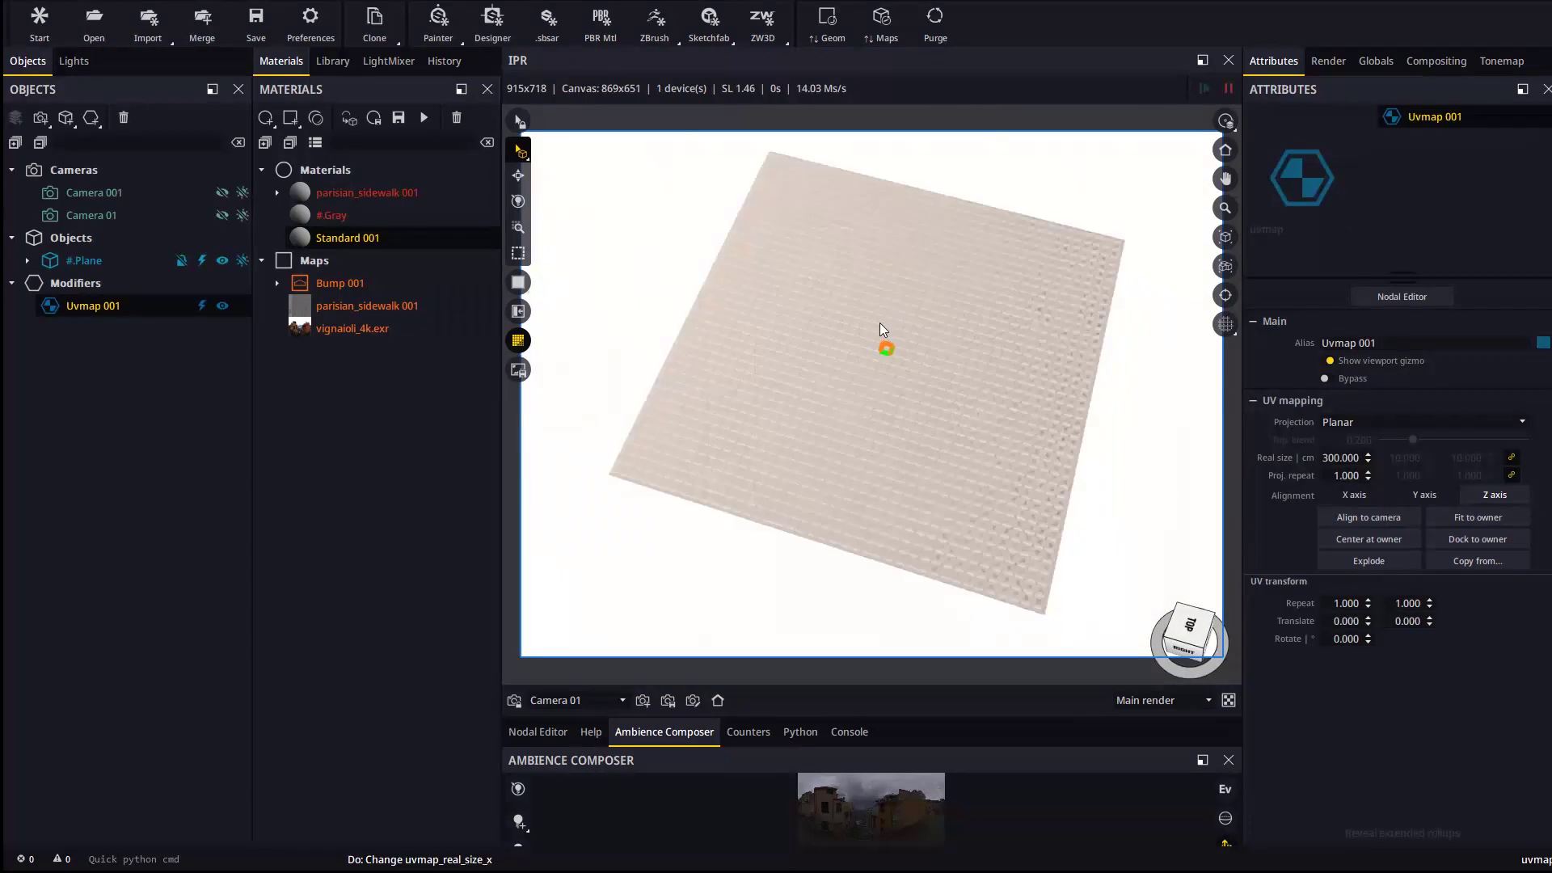
scroll(881, 323, up, 3)
middle_drag(926, 396, 882, 458)
scroll(884, 463, up, 8)
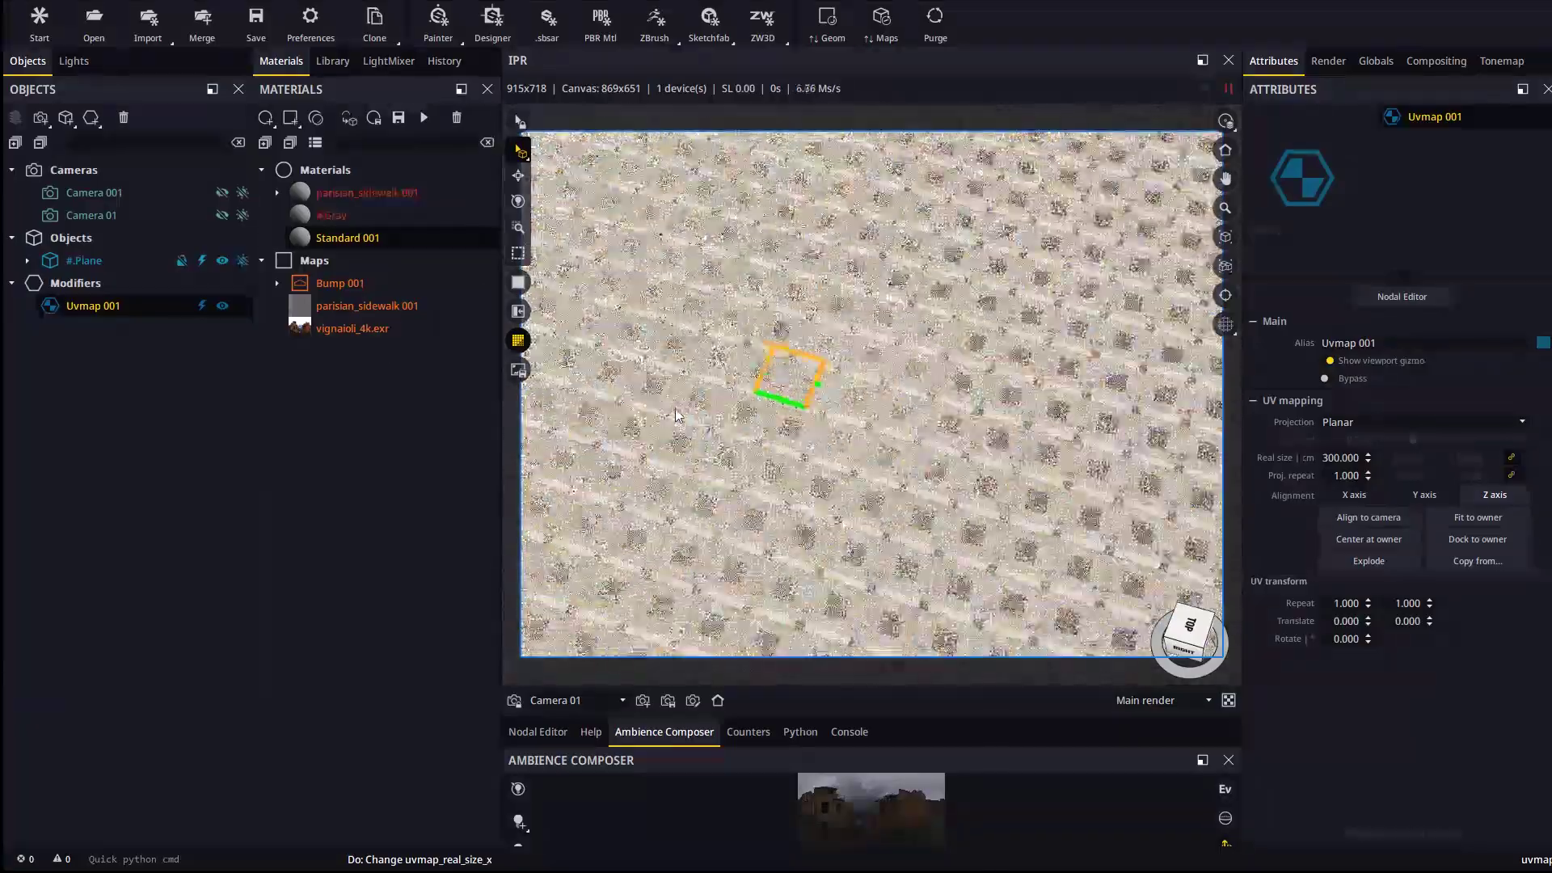
scroll(824, 444, up, 8)
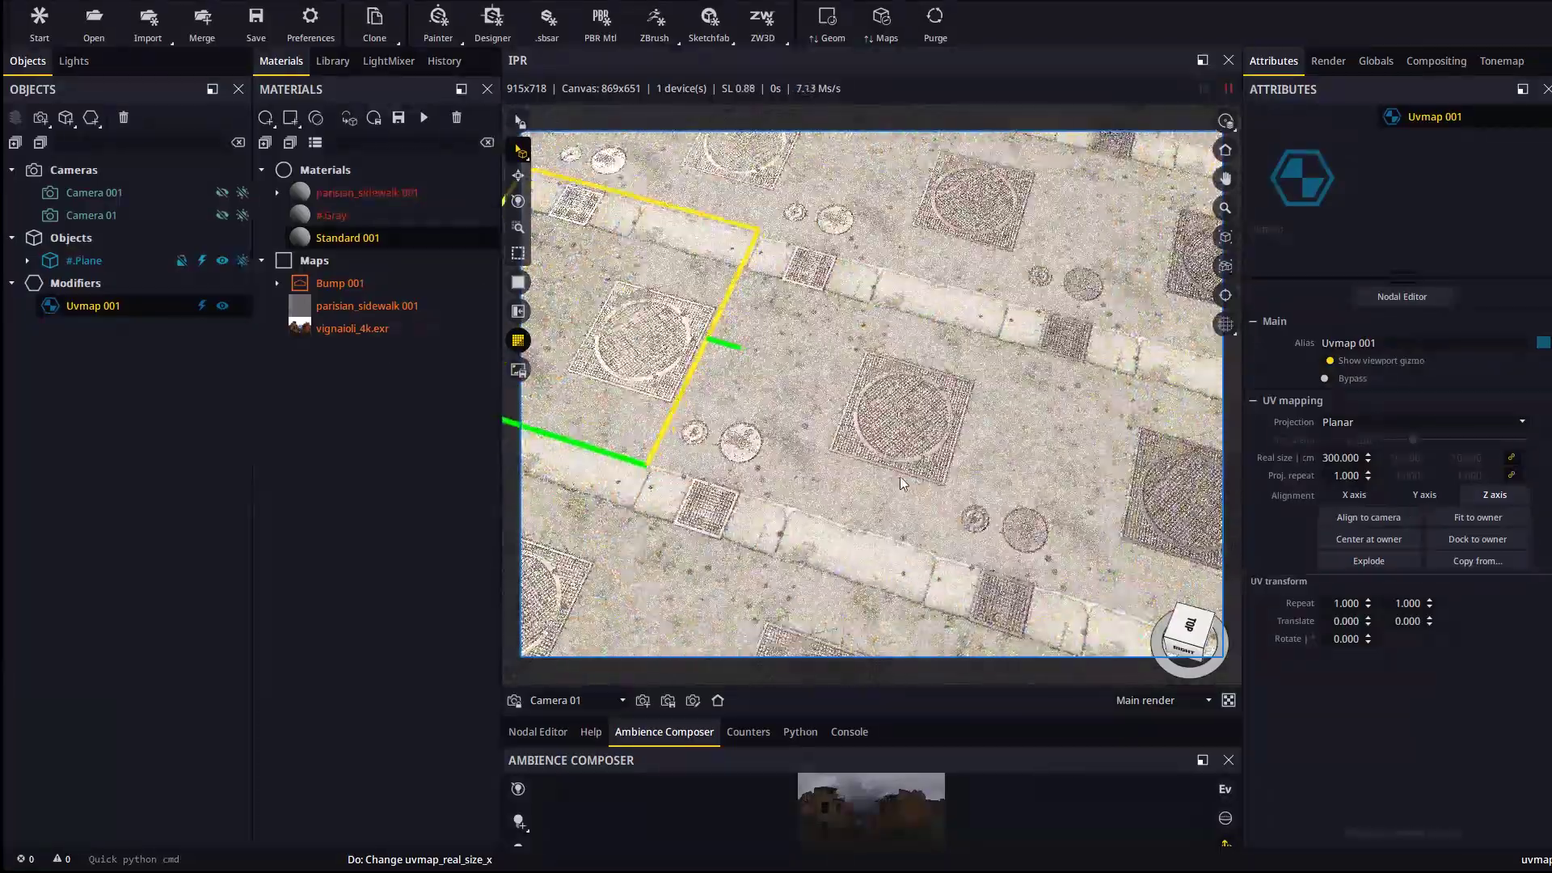
middle_drag(926, 509, 915, 466)
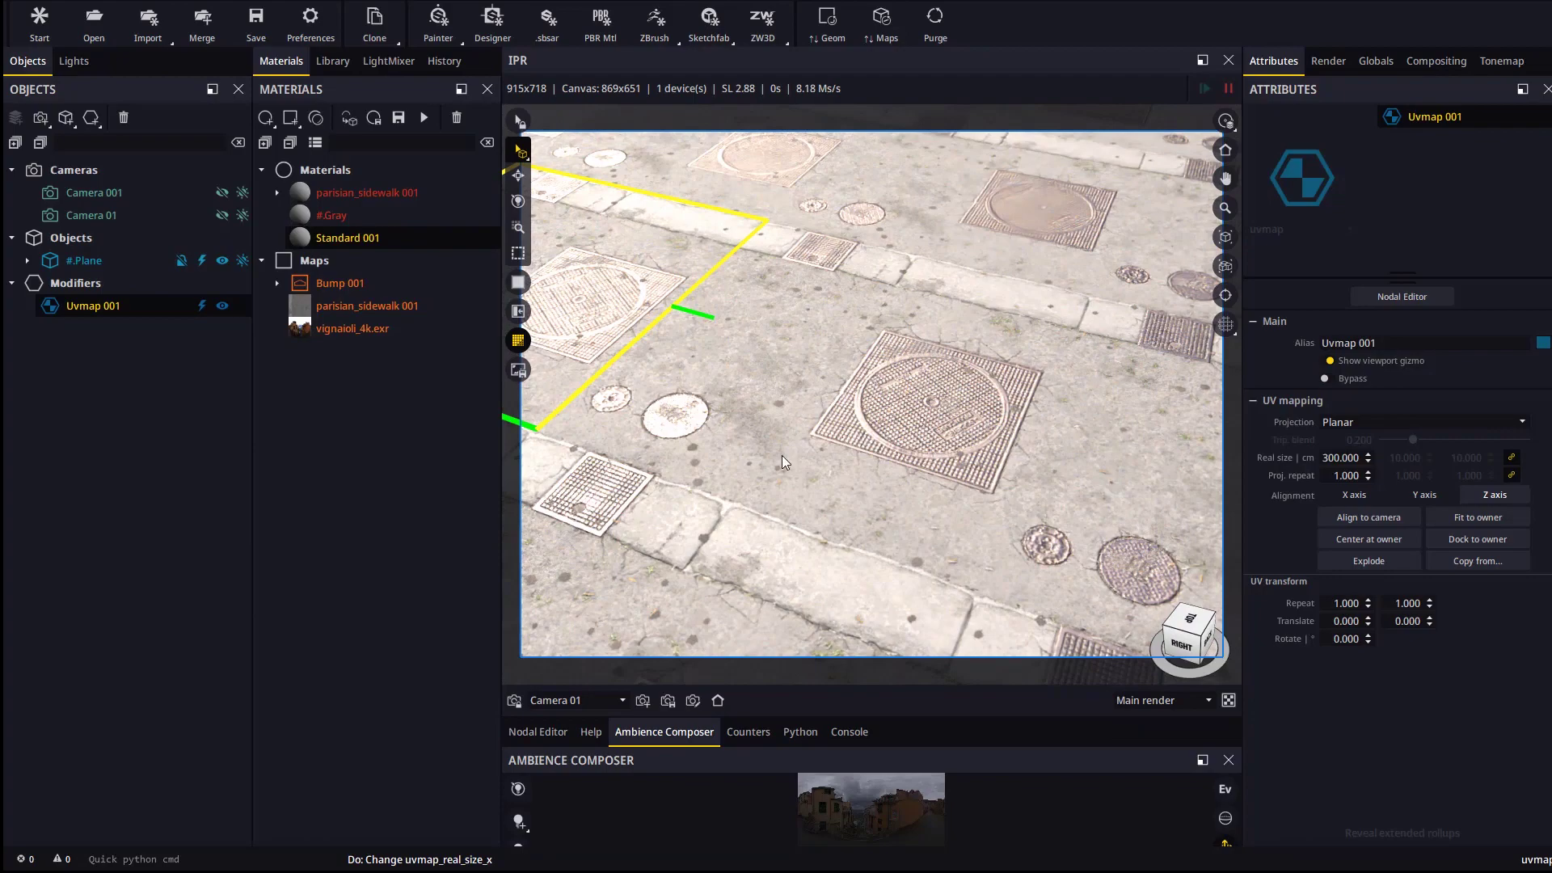
middle_drag(774, 474, 823, 458)
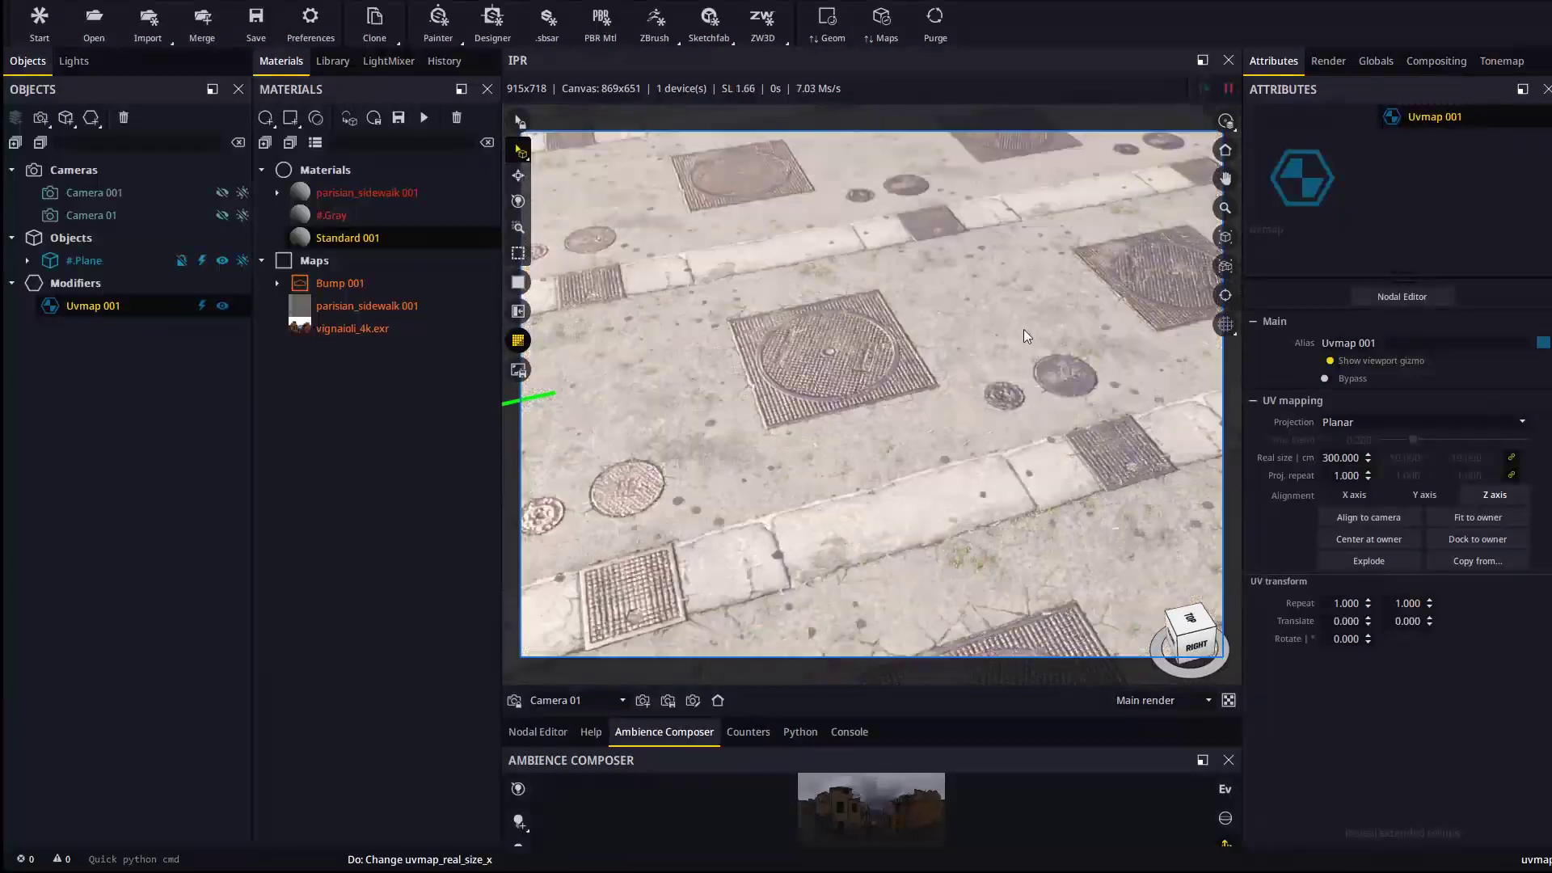
- Set the sidewalk material's micro-patch displacement height to 5 cm
click(1005, 445)
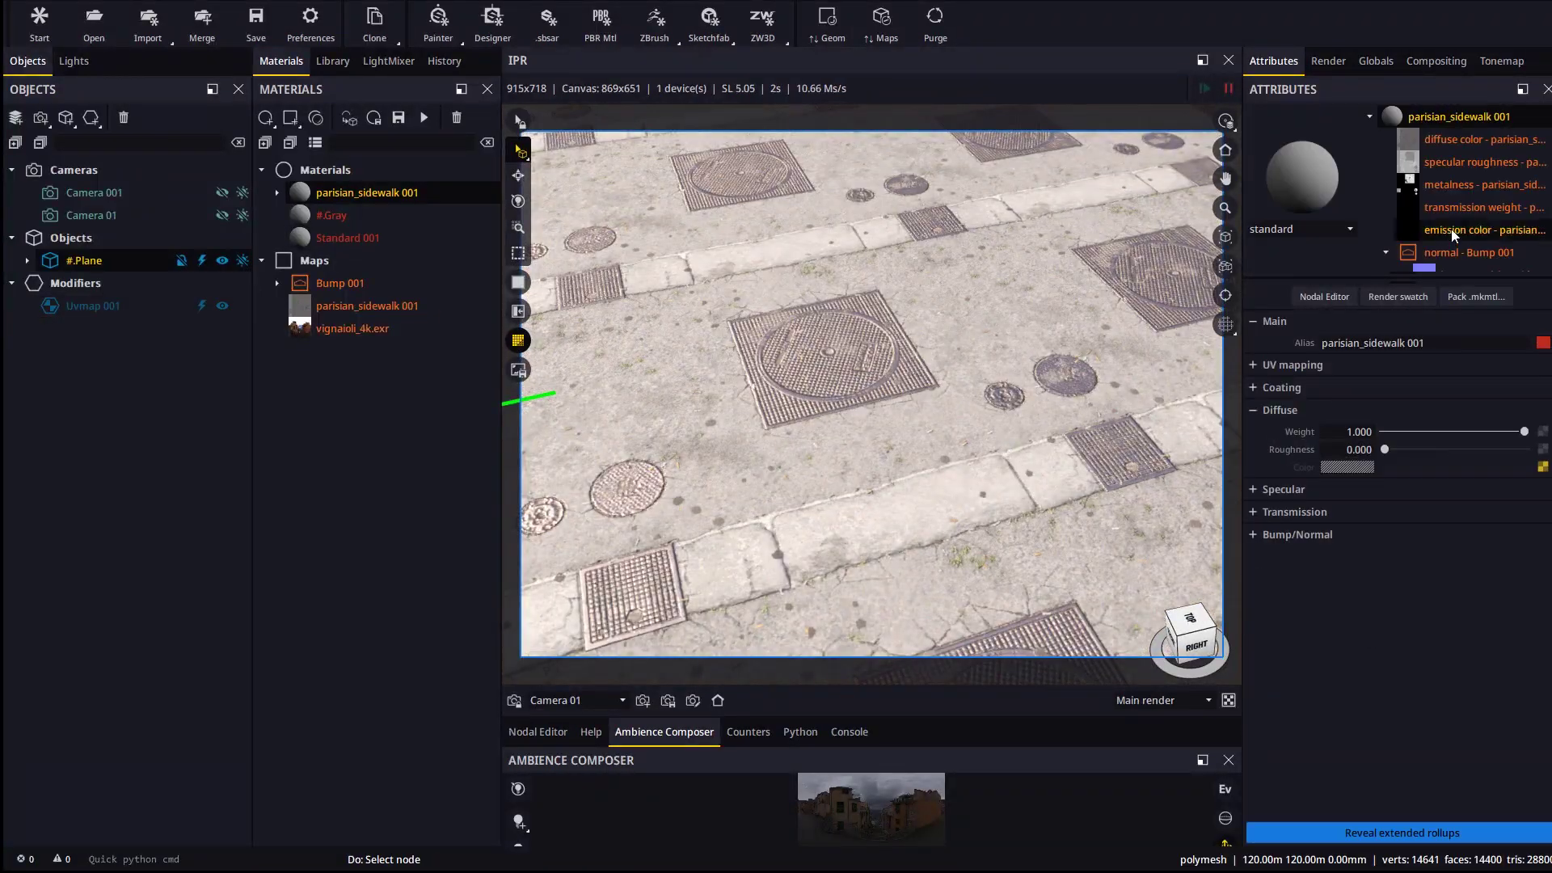
click(1413, 835)
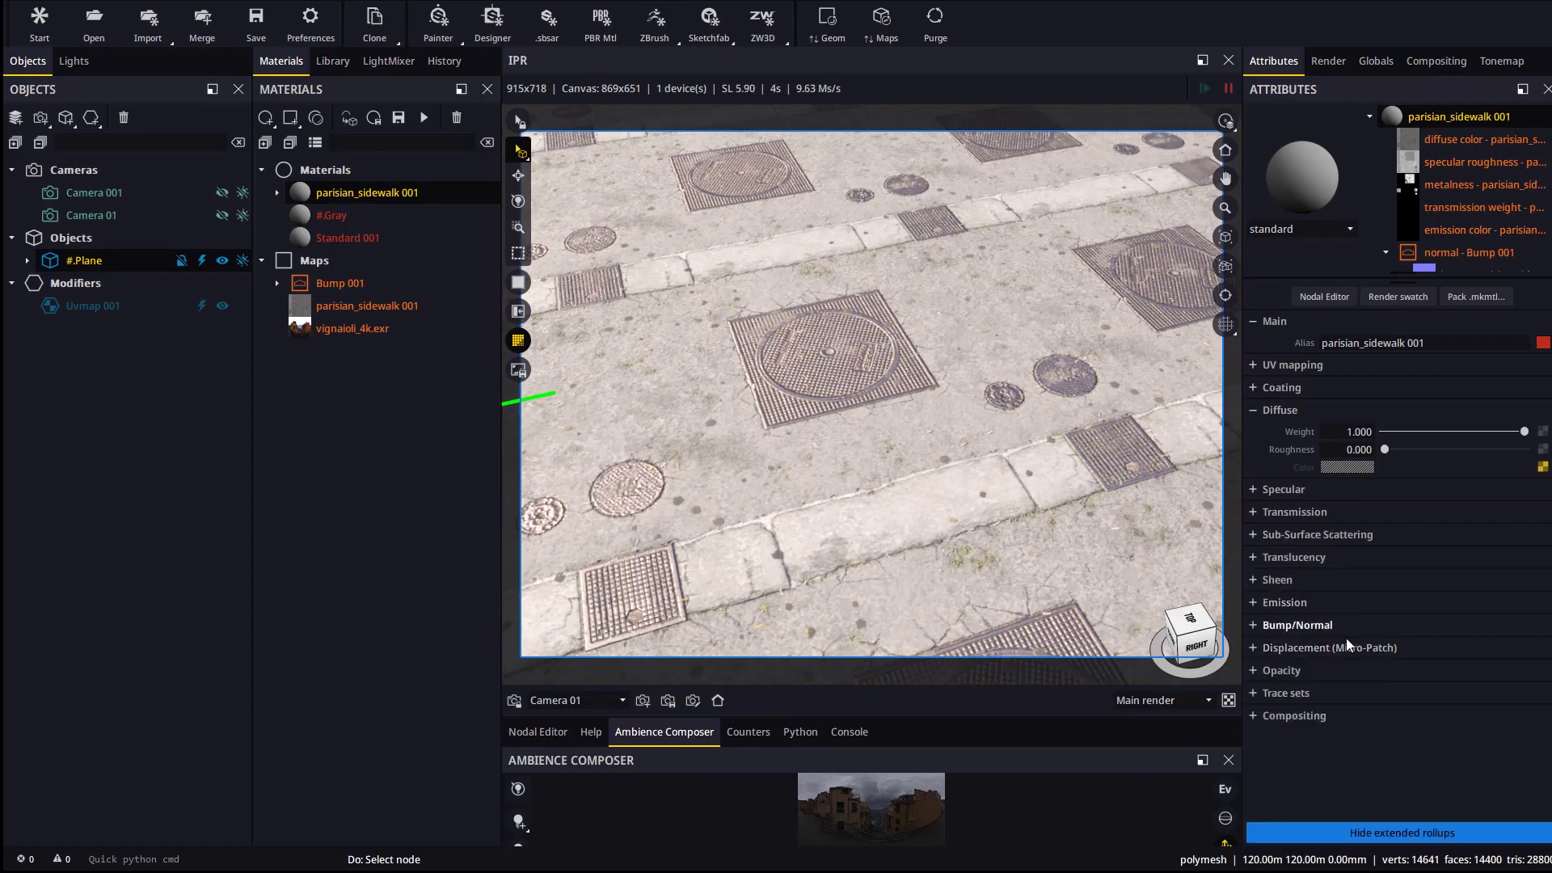
click(1310, 647)
click(1348, 687)
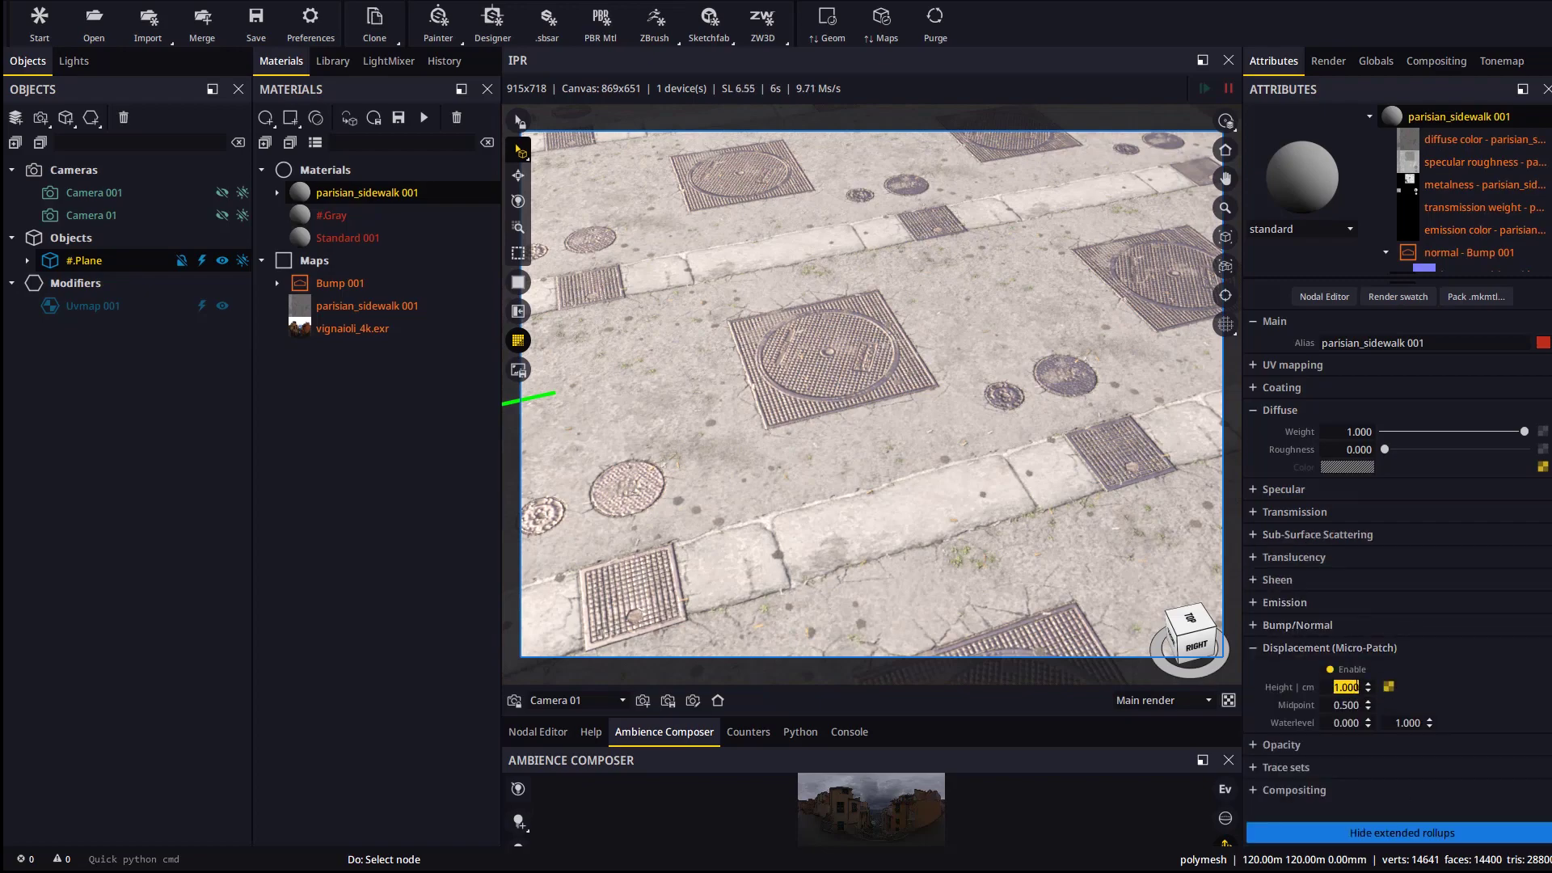
text(5)
key(Return)
middle_drag(928, 526, 906, 524)
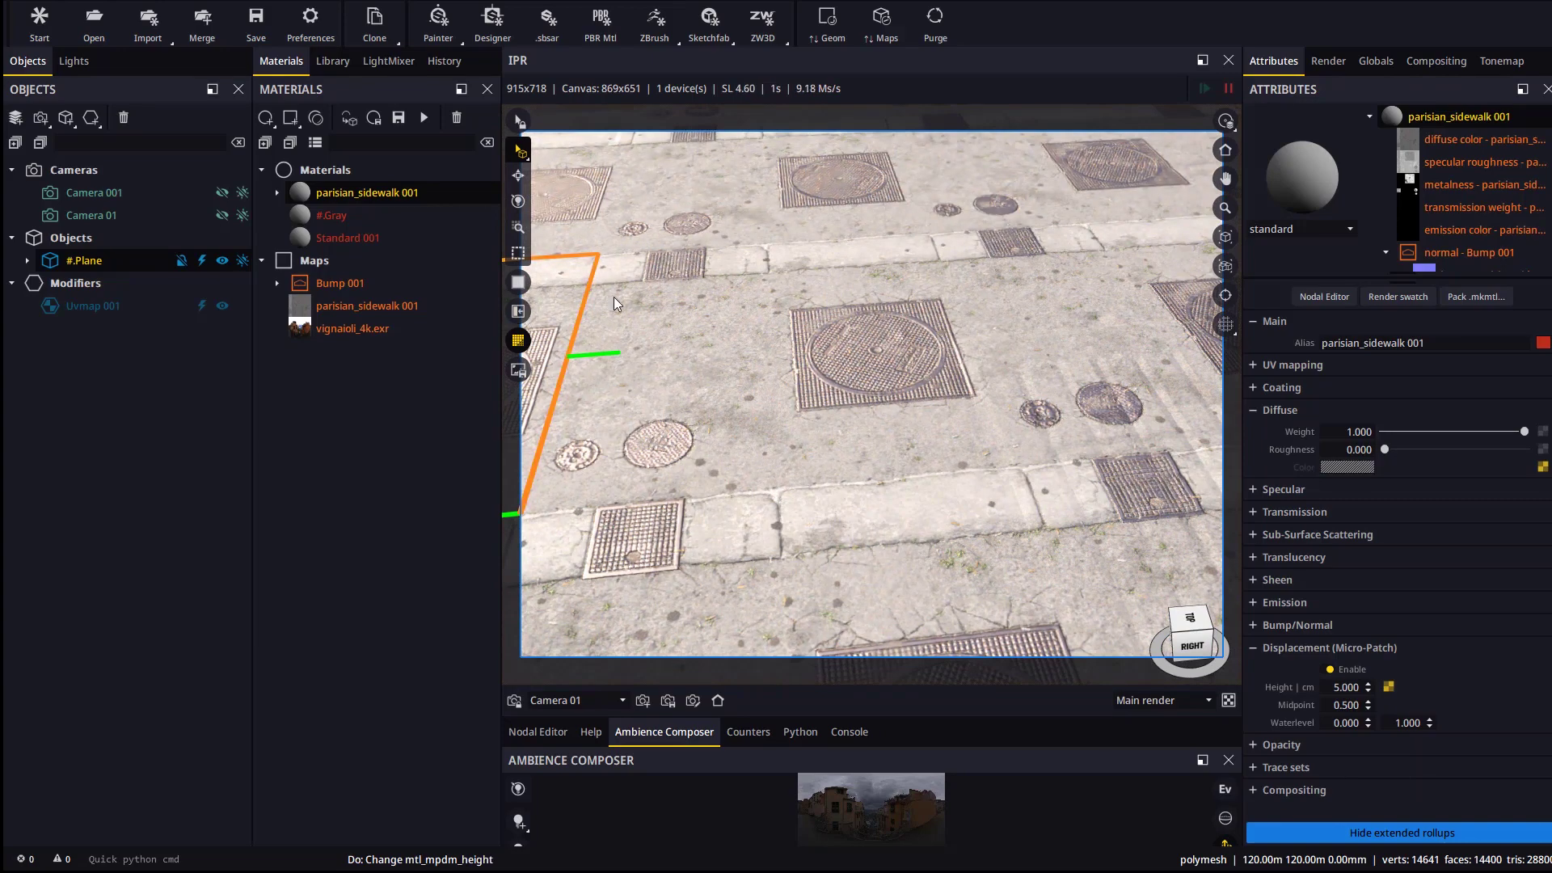
- Switch the preview to clay shading and reload the geometry to show the displaced pavement
click(518, 312)
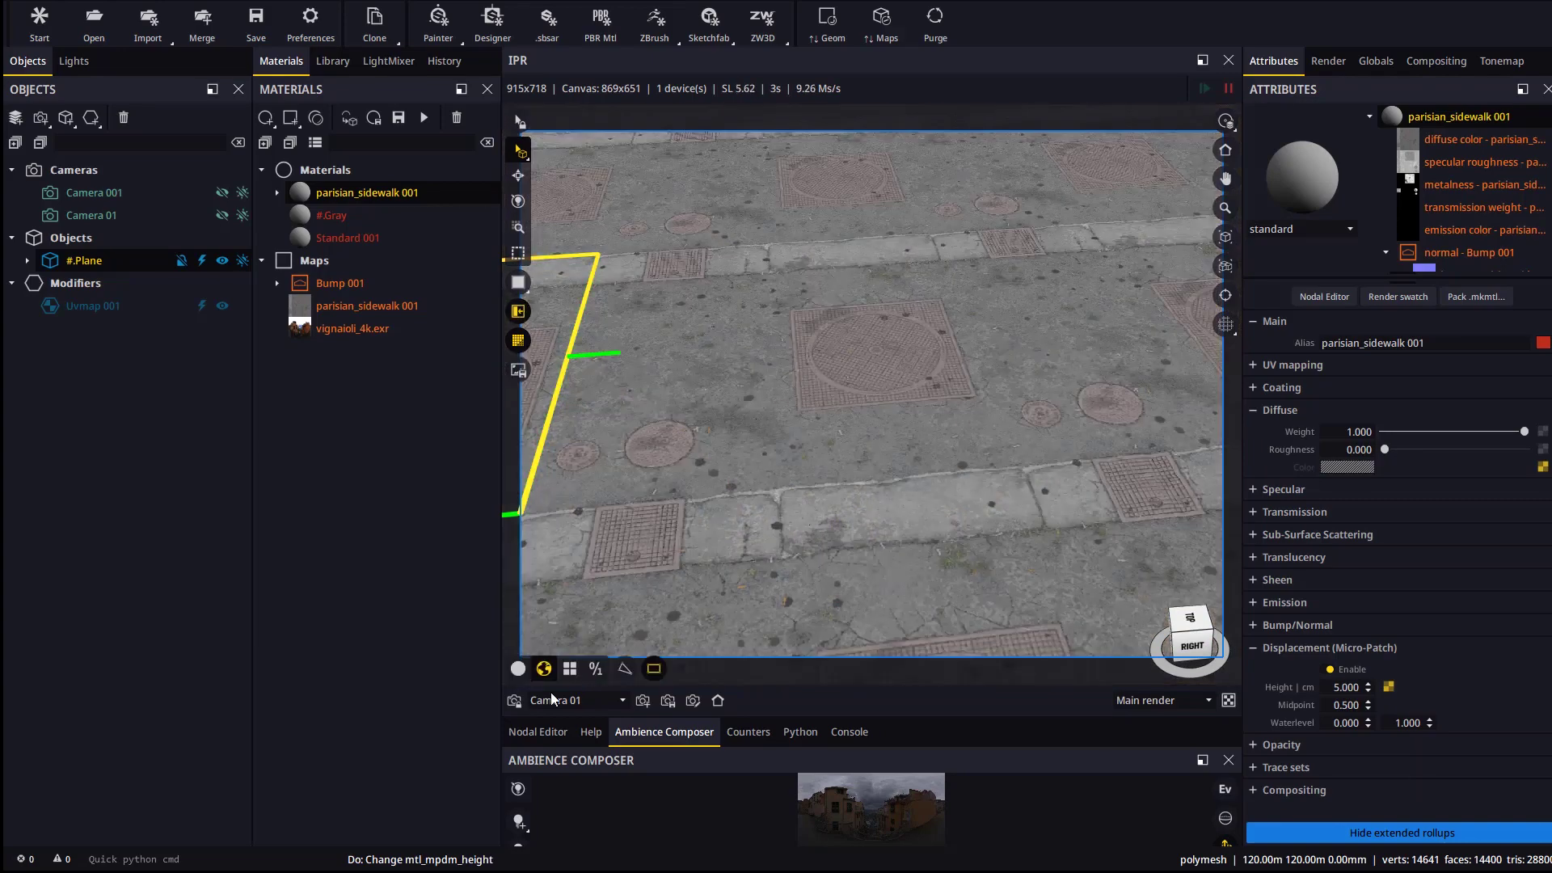
click(518, 668)
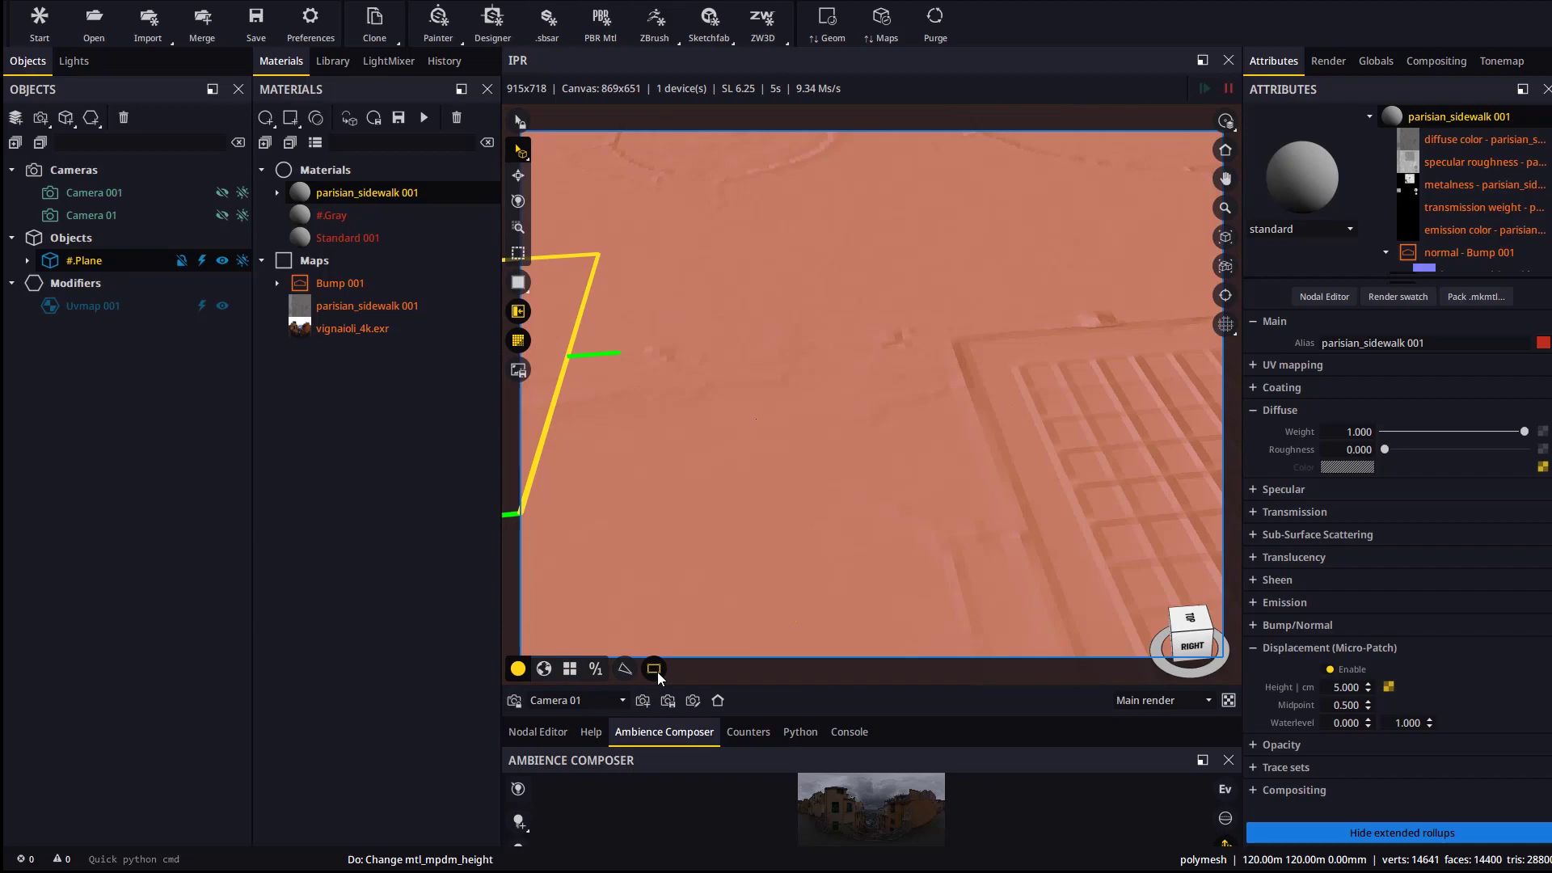
drag(915, 555, 744, 133)
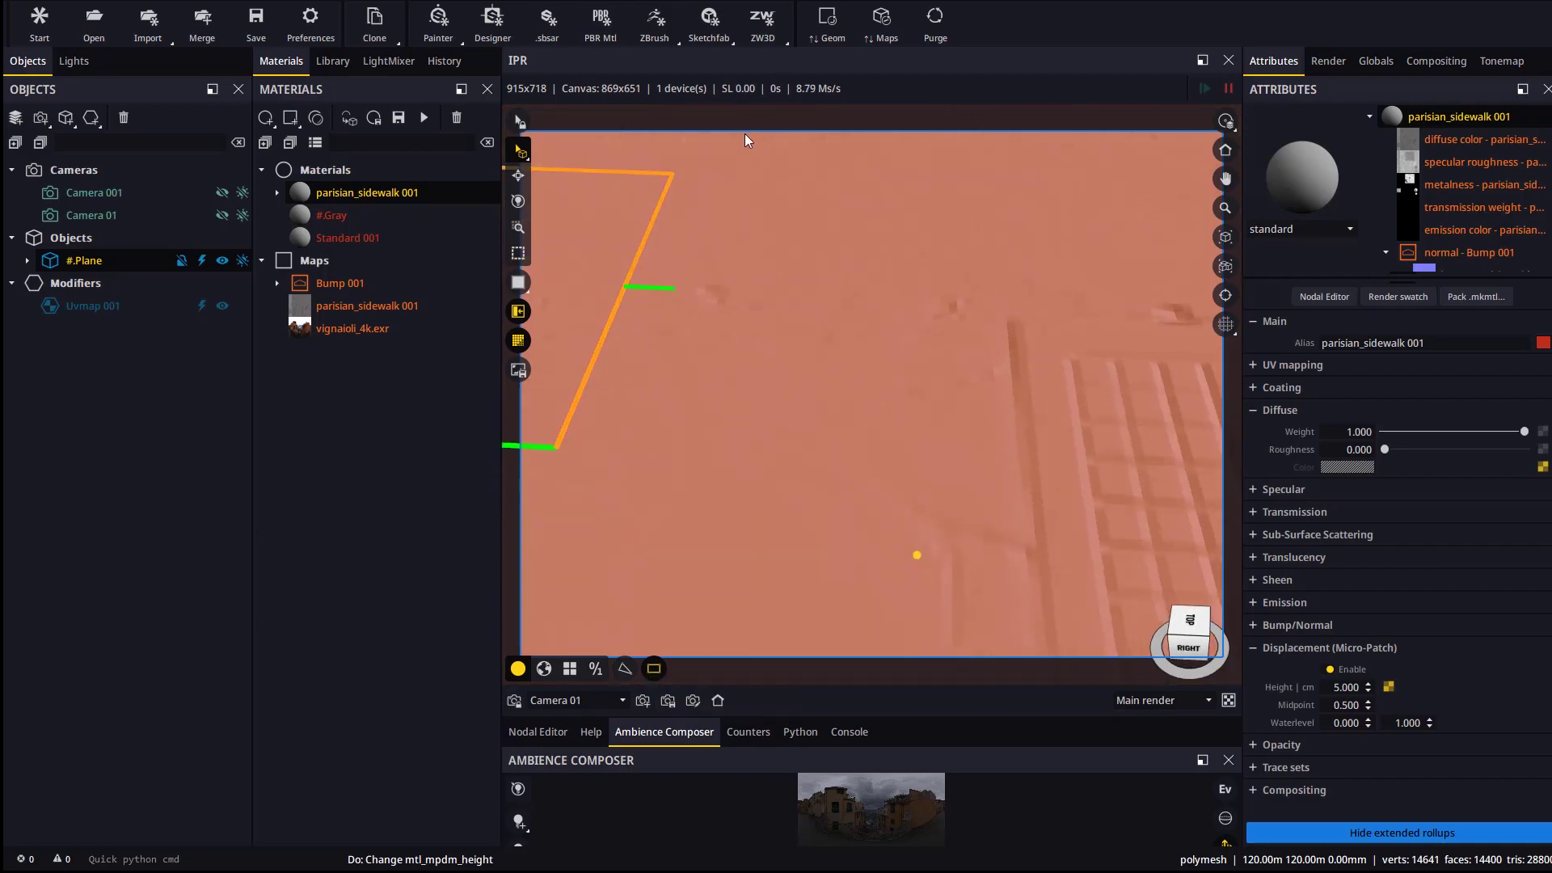
click(845, 28)
drag(985, 420, 960, 385)
scroll(915, 424, up, 7)
- Set the parisian_sidewalk diffuse color Substance resolution to 2048x2048
click(1025, 473)
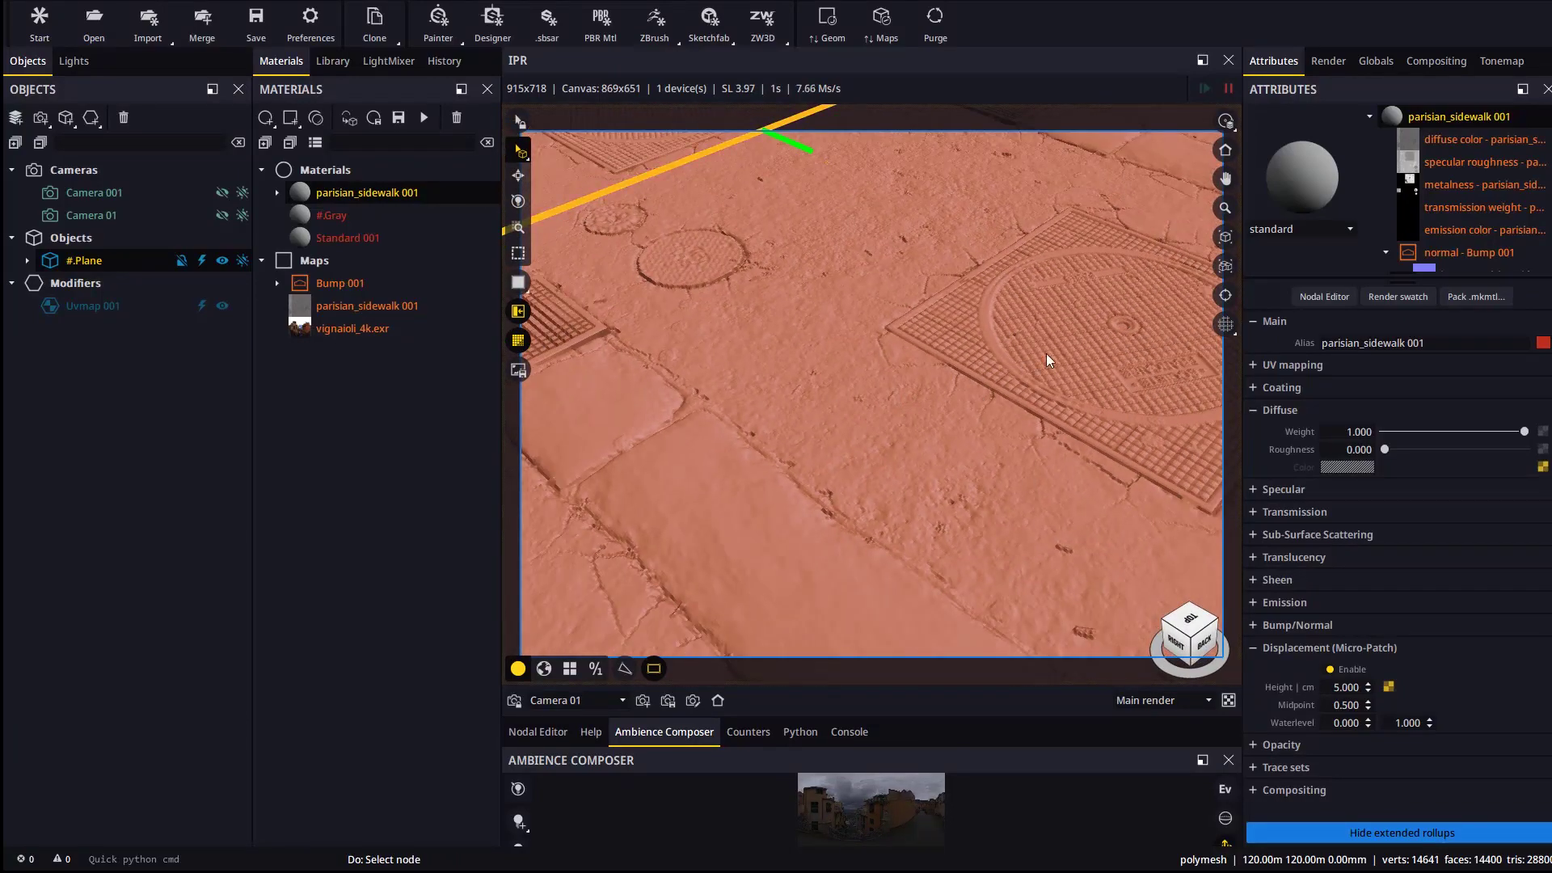
click(1463, 139)
click(1371, 444)
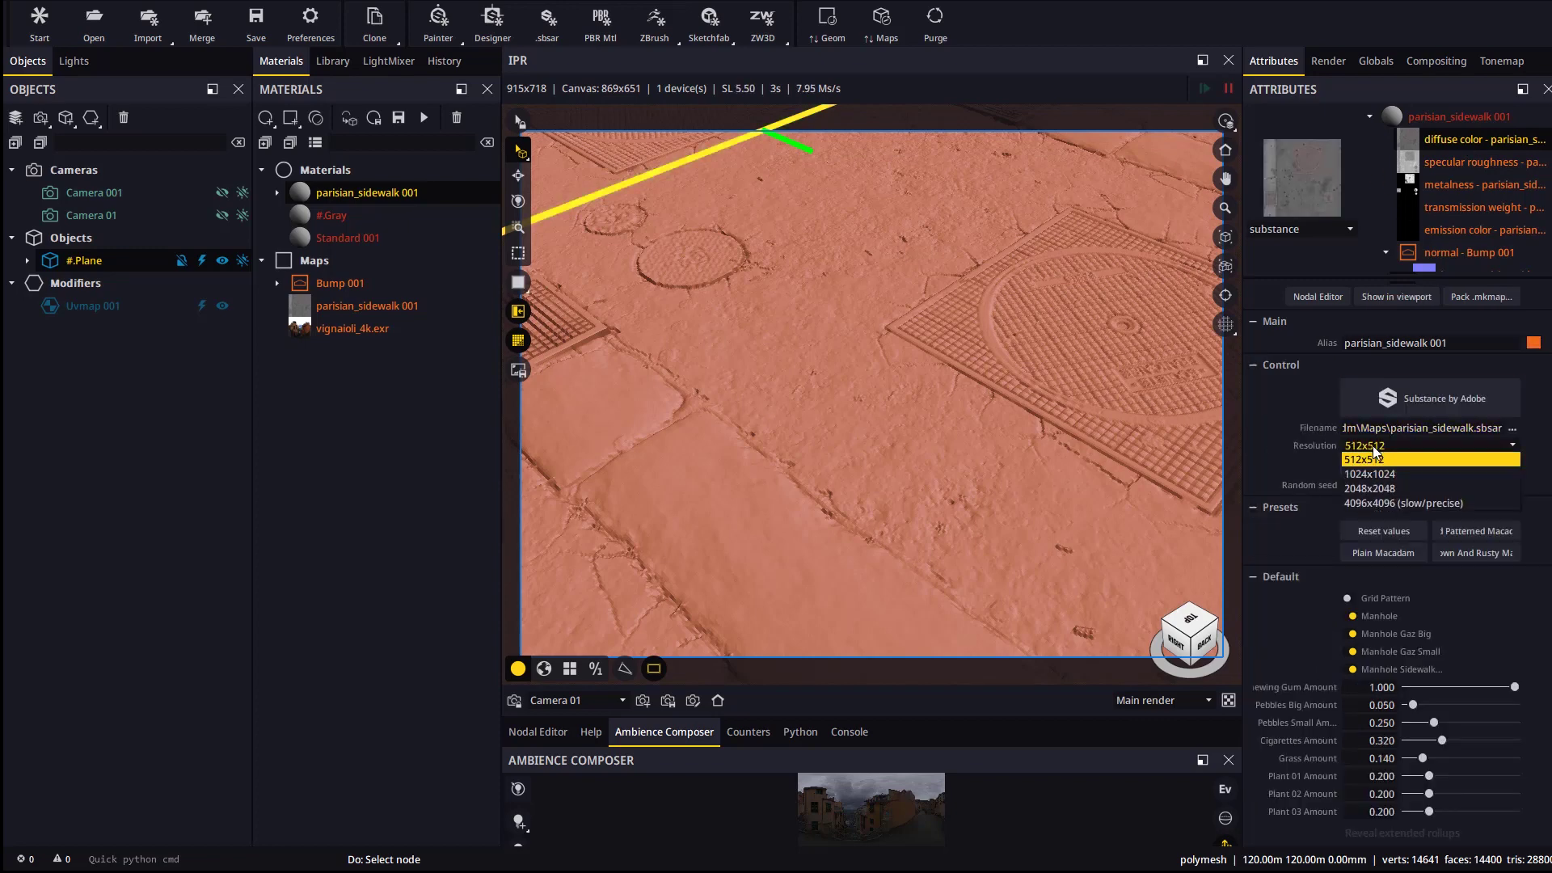
click(1360, 485)
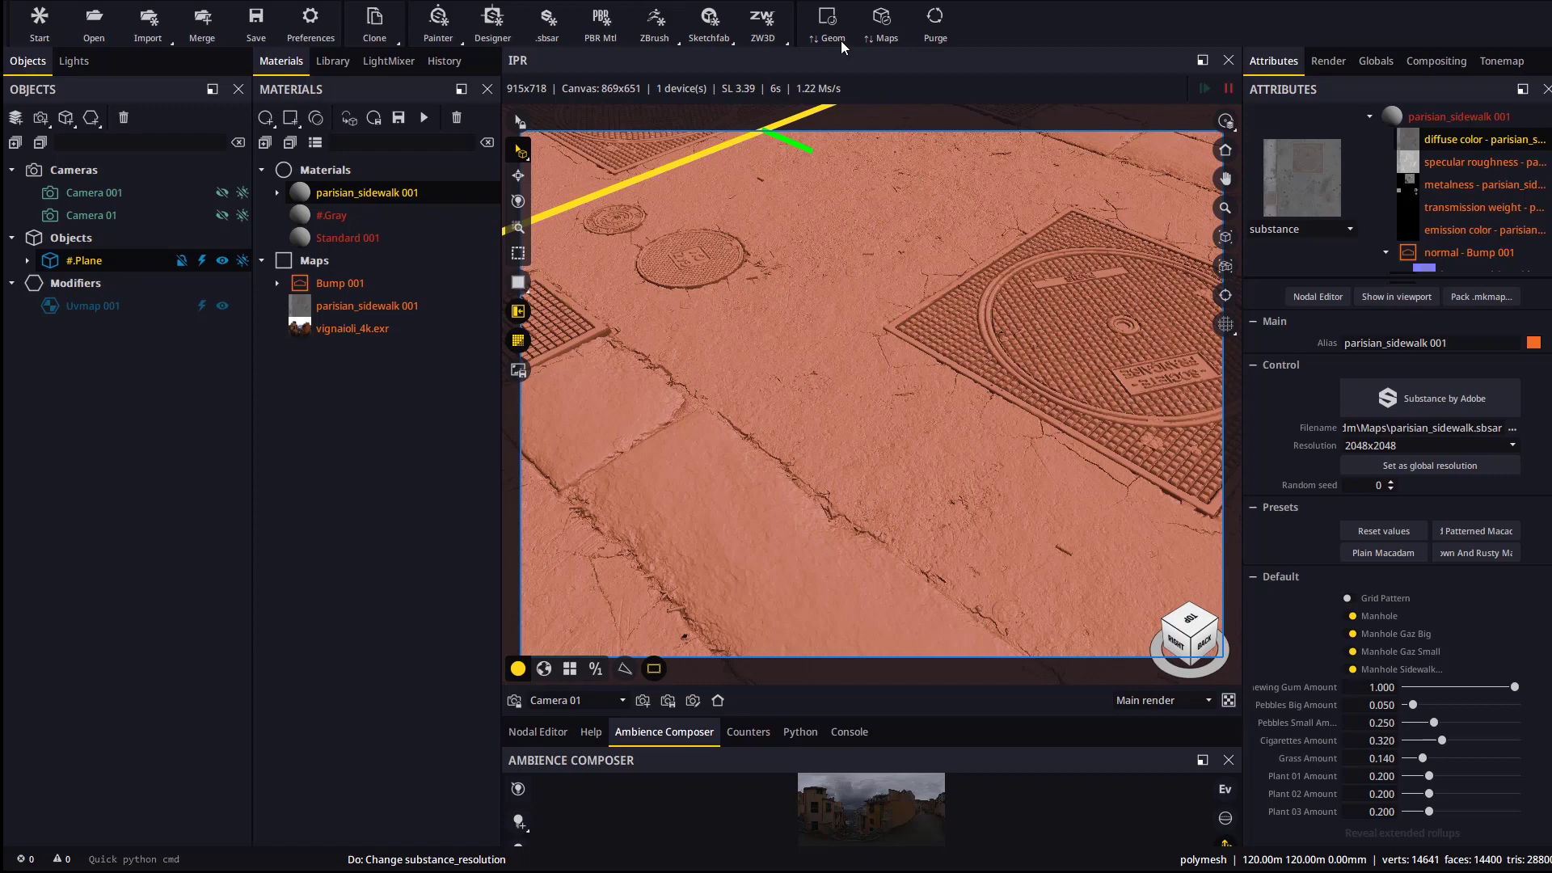
middle_drag(963, 435, 1107, 443)
- Zoom out and orbit around the sidewalk plane to inspect its edges and the metal grate
middle_drag(1099, 522, 790, 341)
scroll(793, 347, down, 3)
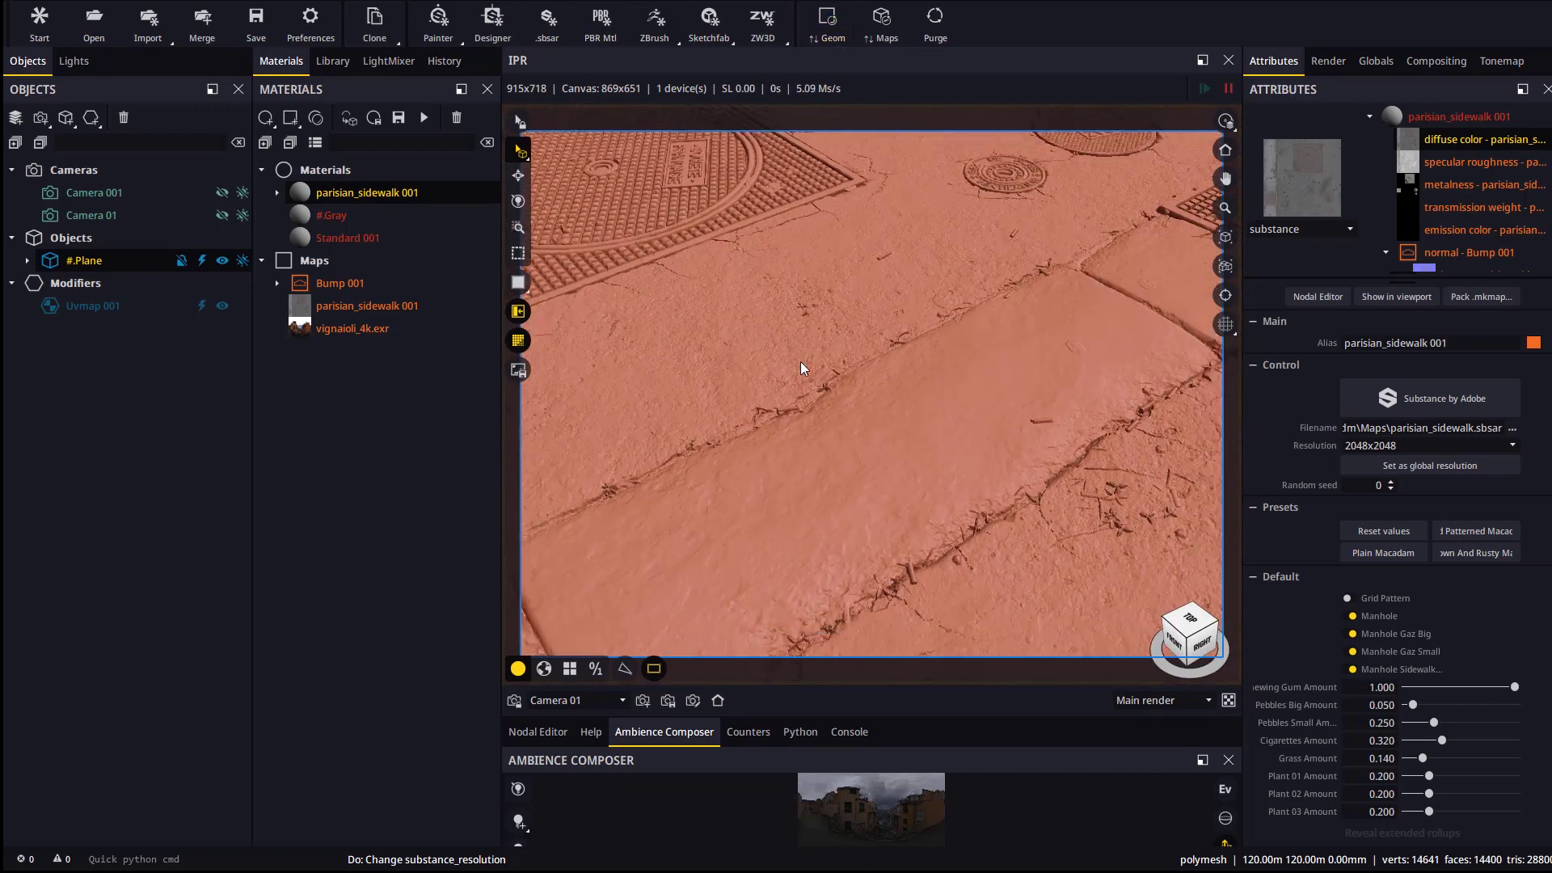
middle_drag(880, 477, 813, 435)
scroll(850, 430, down, 6)
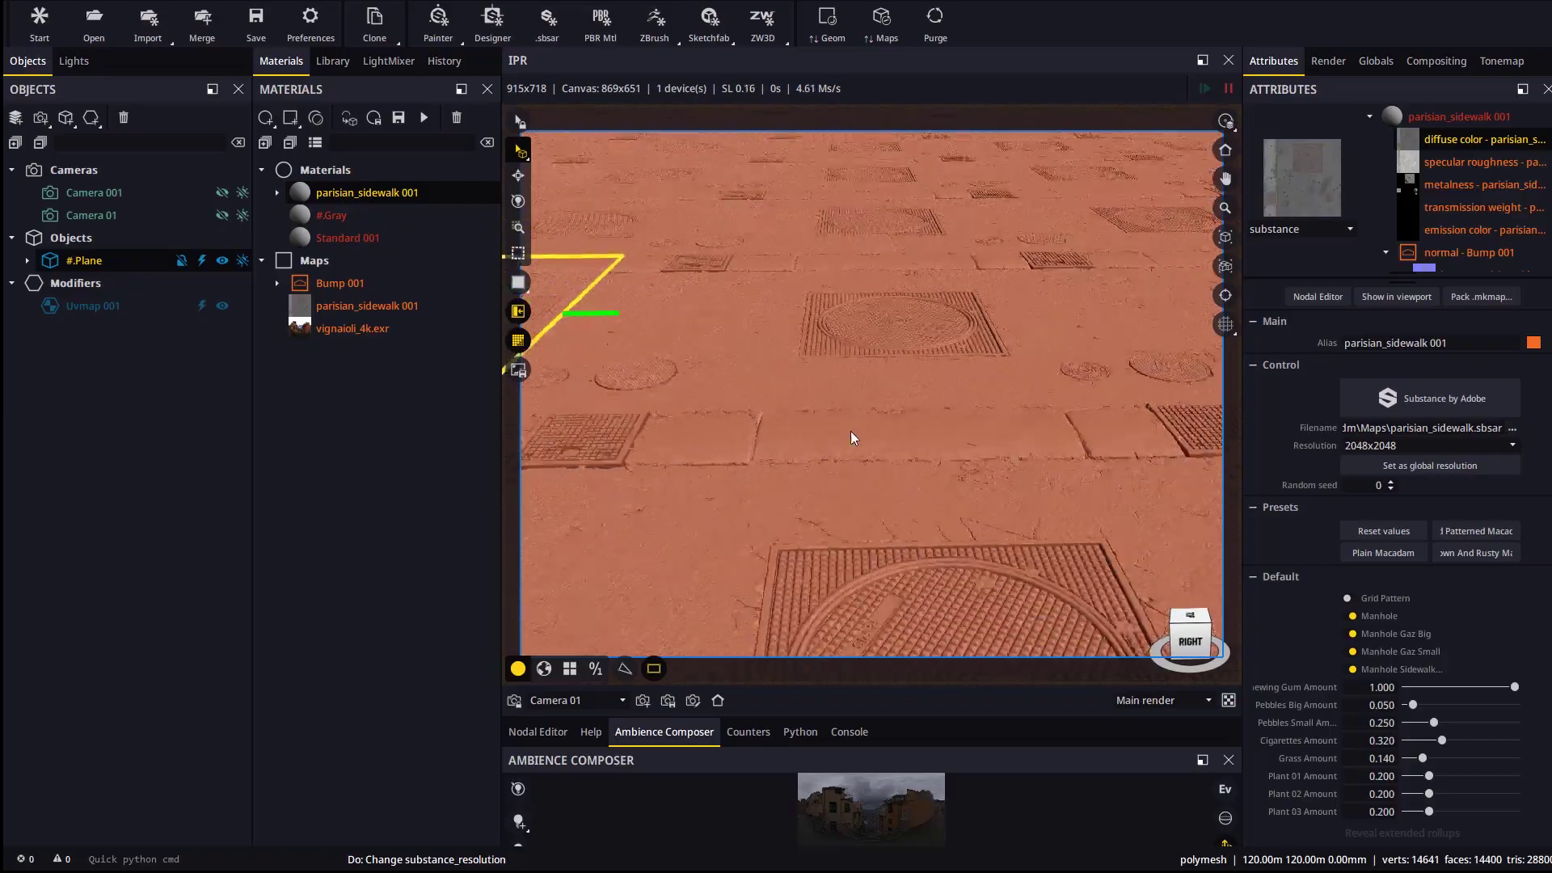
scroll(860, 438, down, 3)
mouse_move(888, 468)
middle_down()
mouse_move(849, 521)
mouse_move(880, 439)
mouse_move(891, 514)
mouse_move(904, 477)
middle_up()
scroll(865, 492, down, 7)
scroll(869, 497, down, 3)
scroll(889, 452, up, 3)
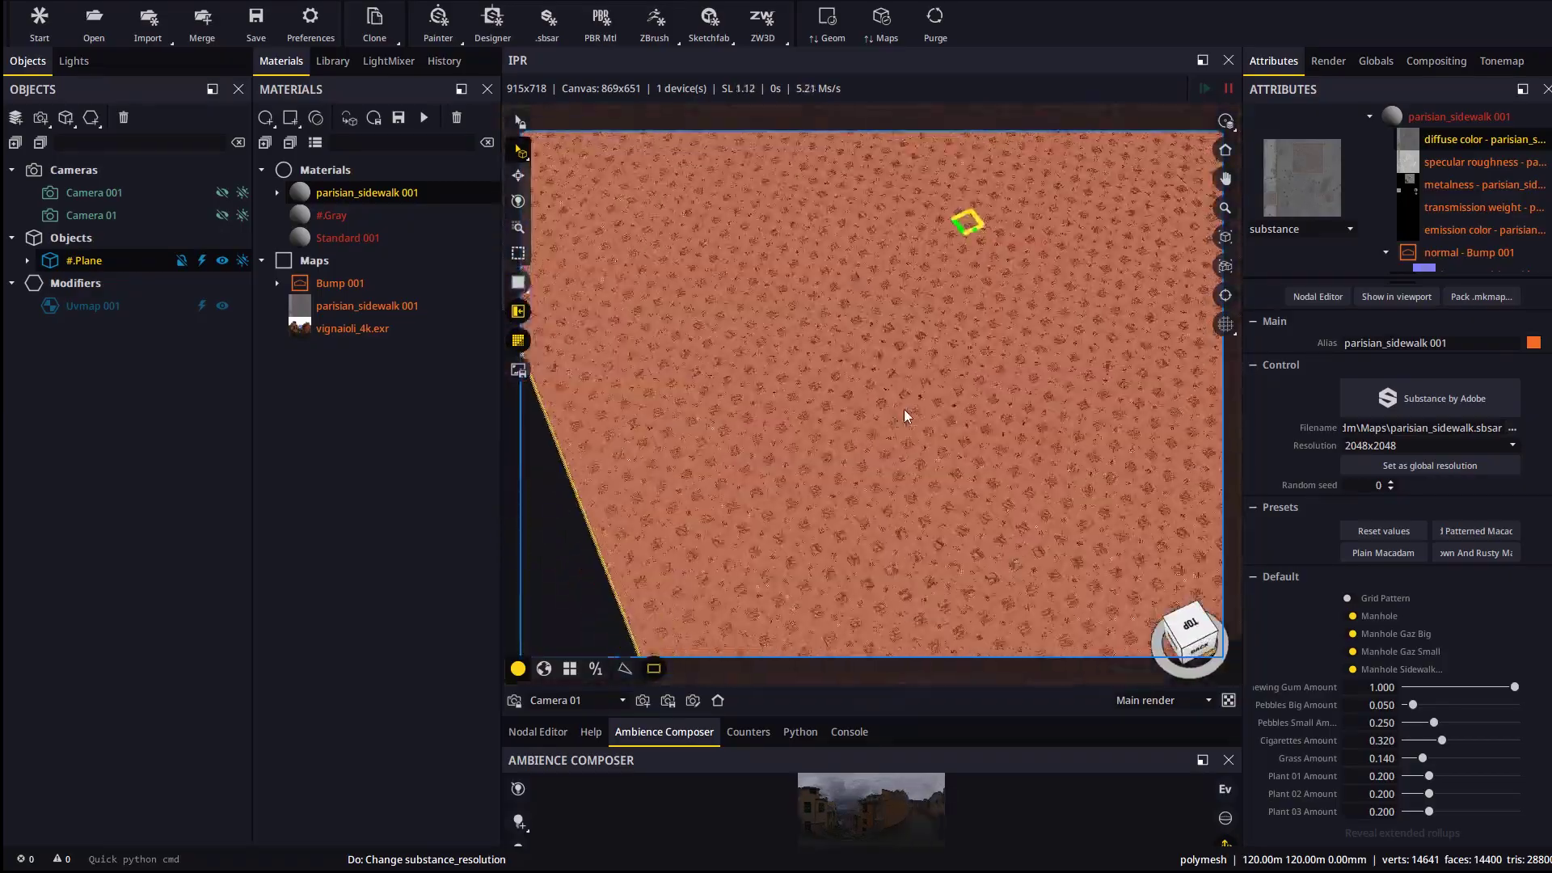
scroll(900, 427, up, 4)
scroll(900, 434, up, 10)
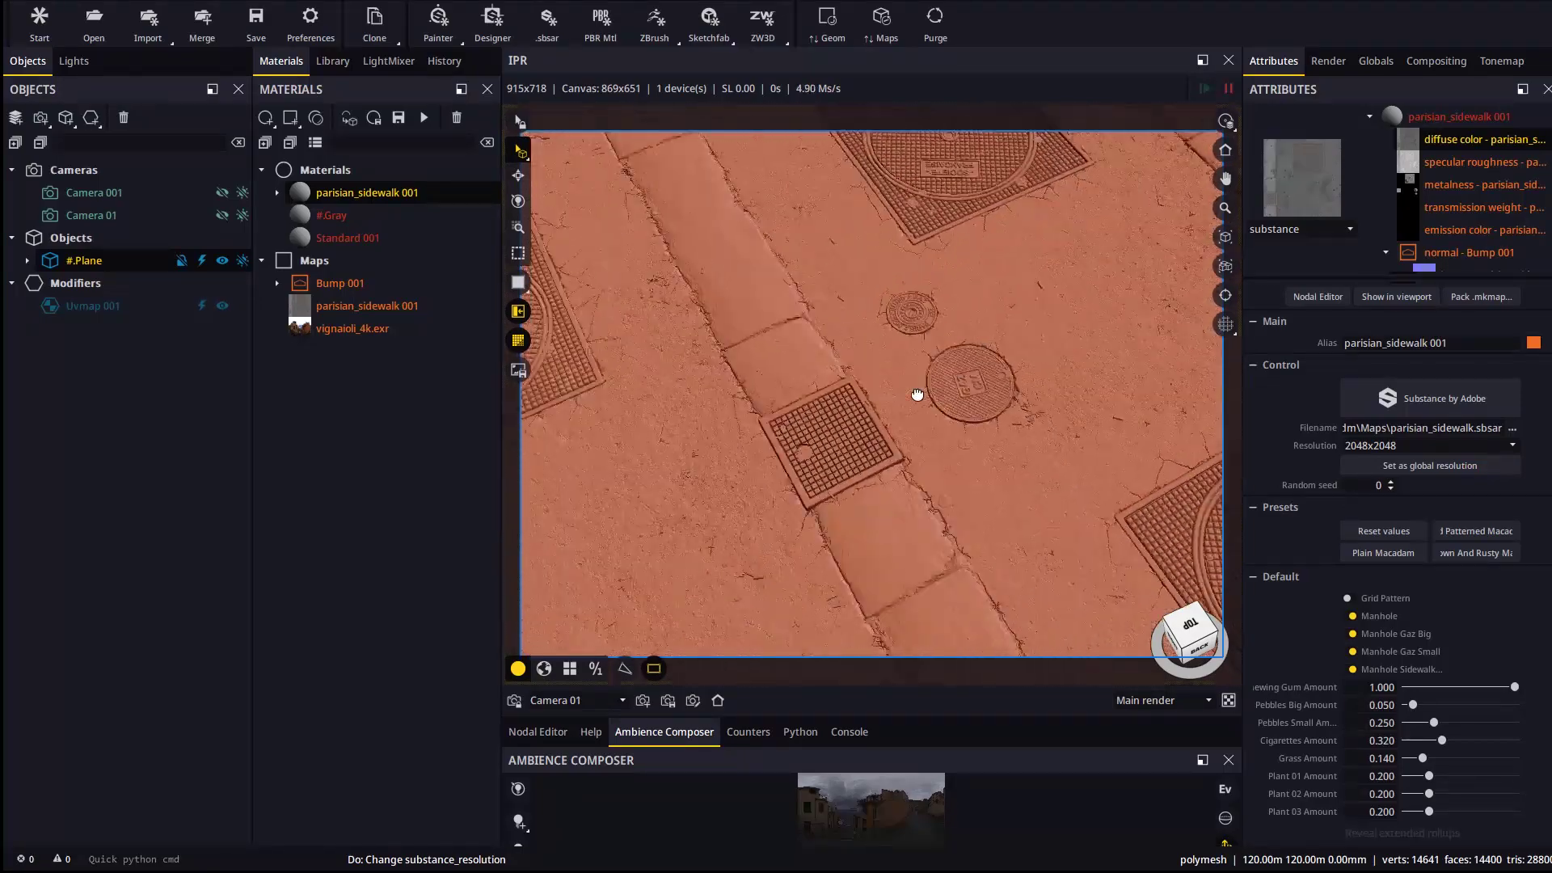
drag(788, 455, 947, 382)
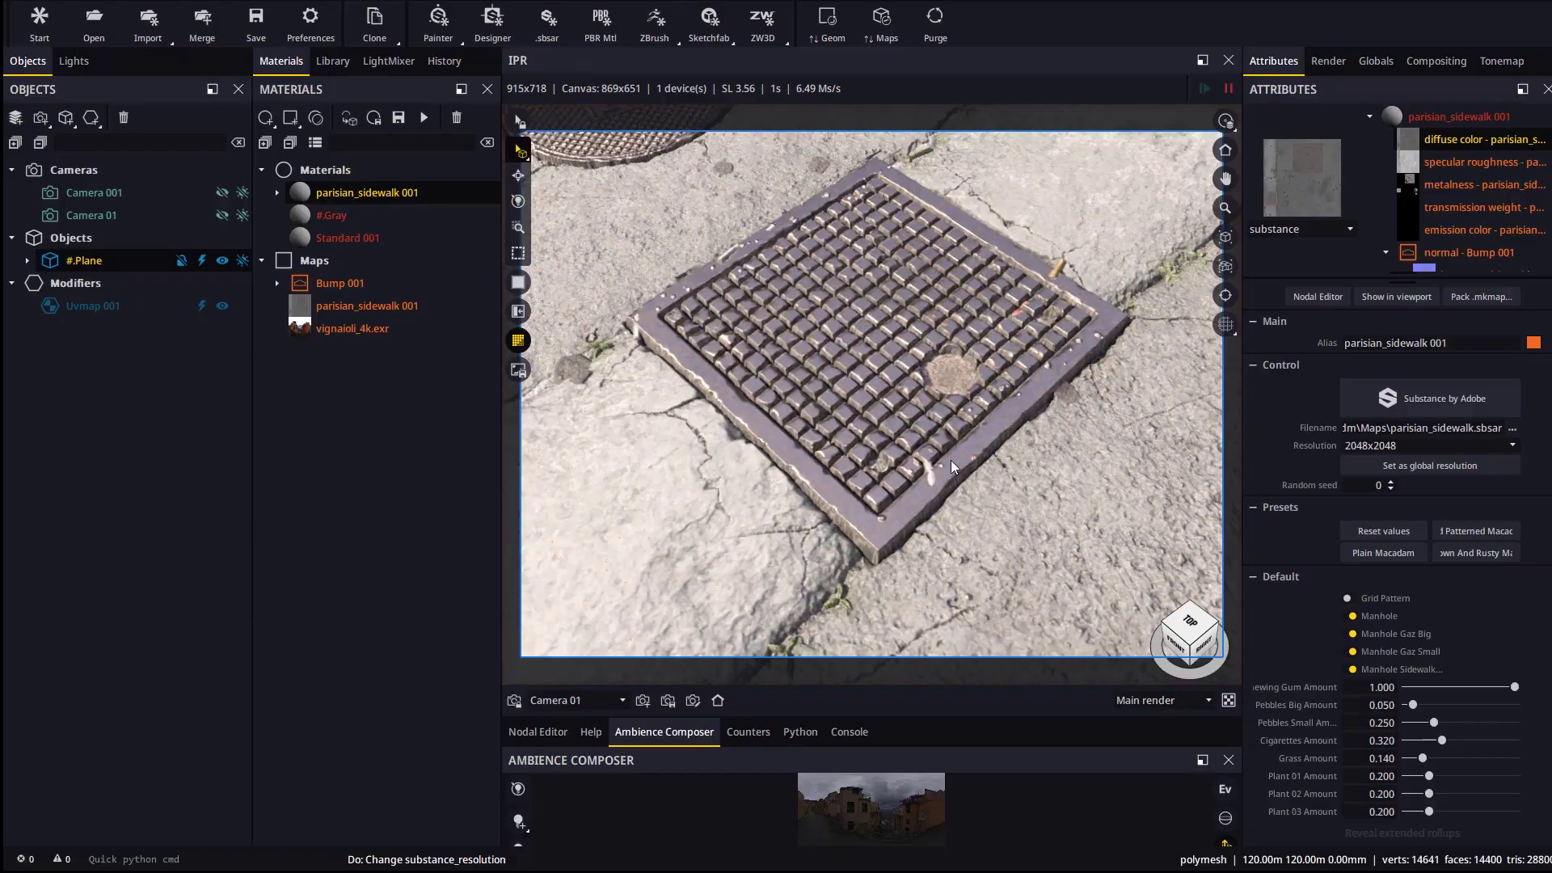
middle_drag(951, 467, 763, 497)
scroll(858, 488, down, 6)
- Show the geometry counters, resize the render viewport, and drop an .sbsar file onto the plane
click(748, 732)
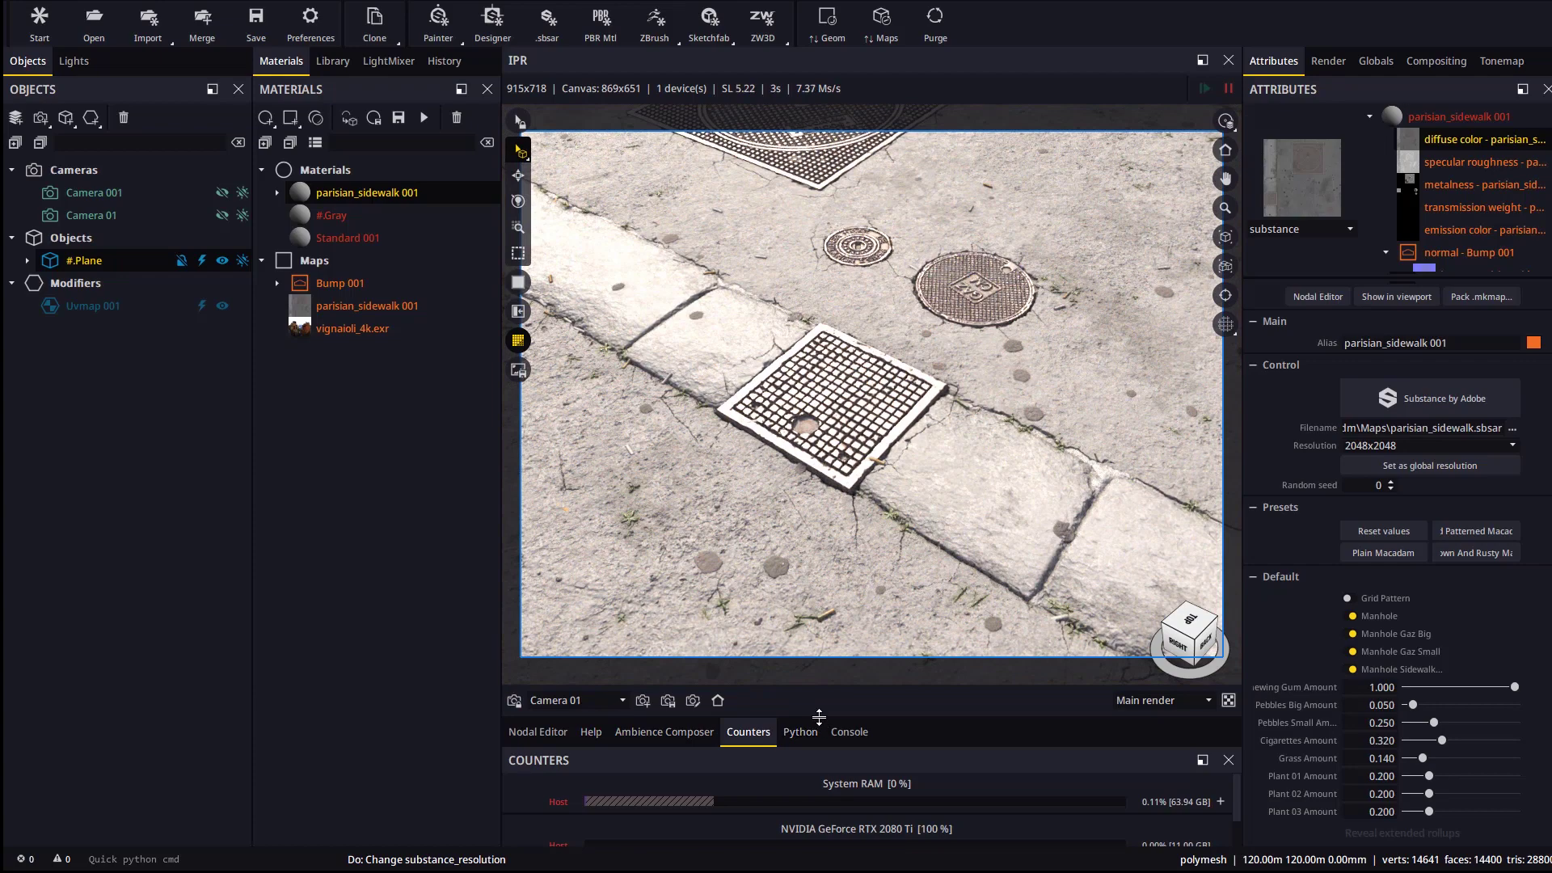
drag(819, 717, 812, 591)
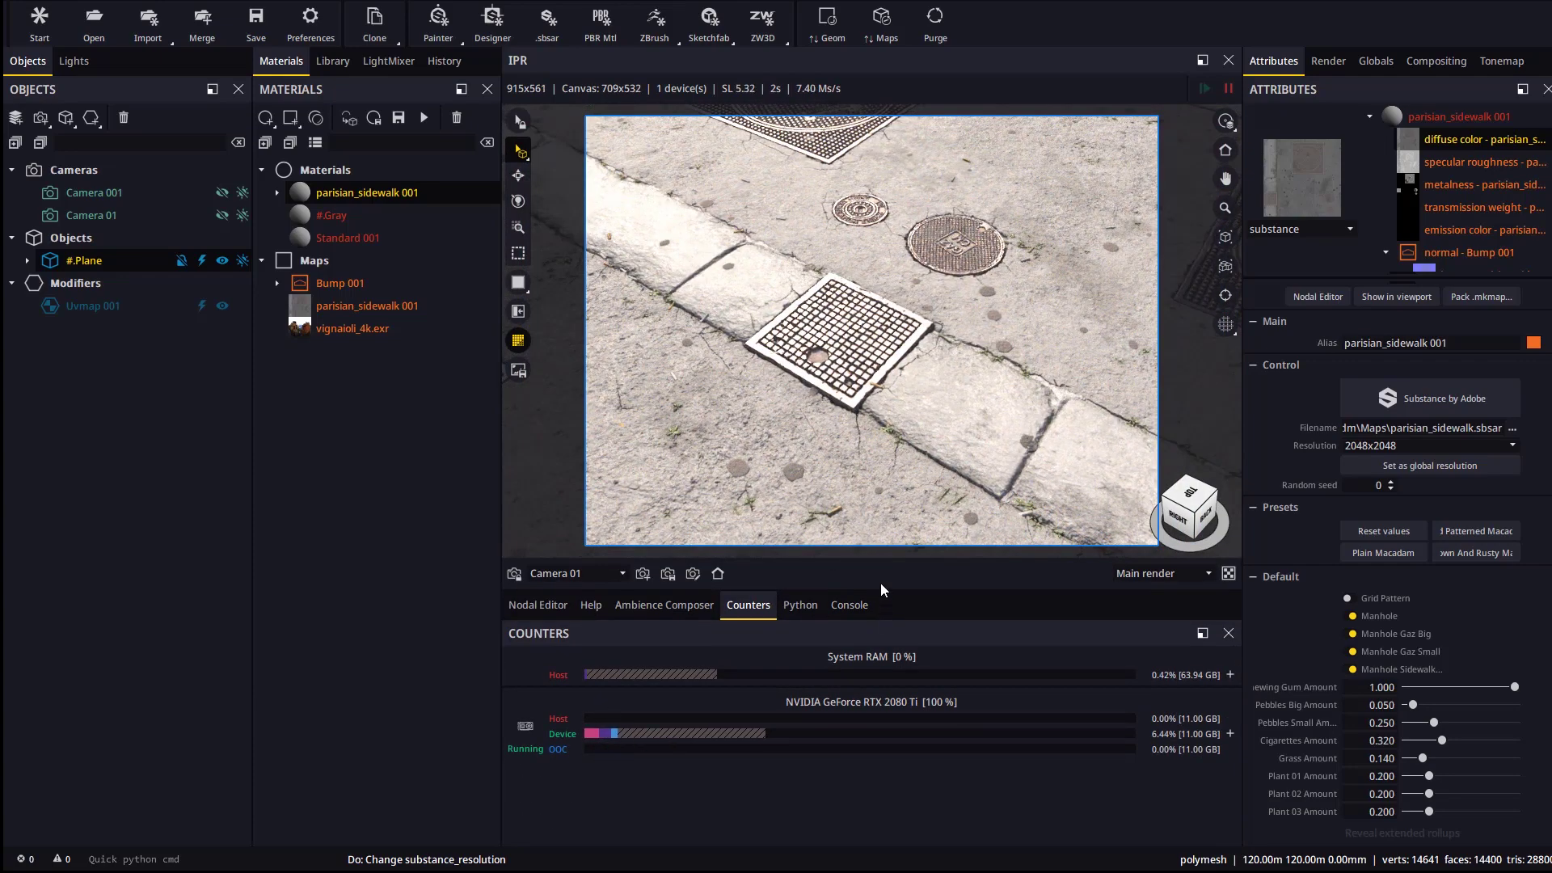
drag(881, 590, 880, 721)
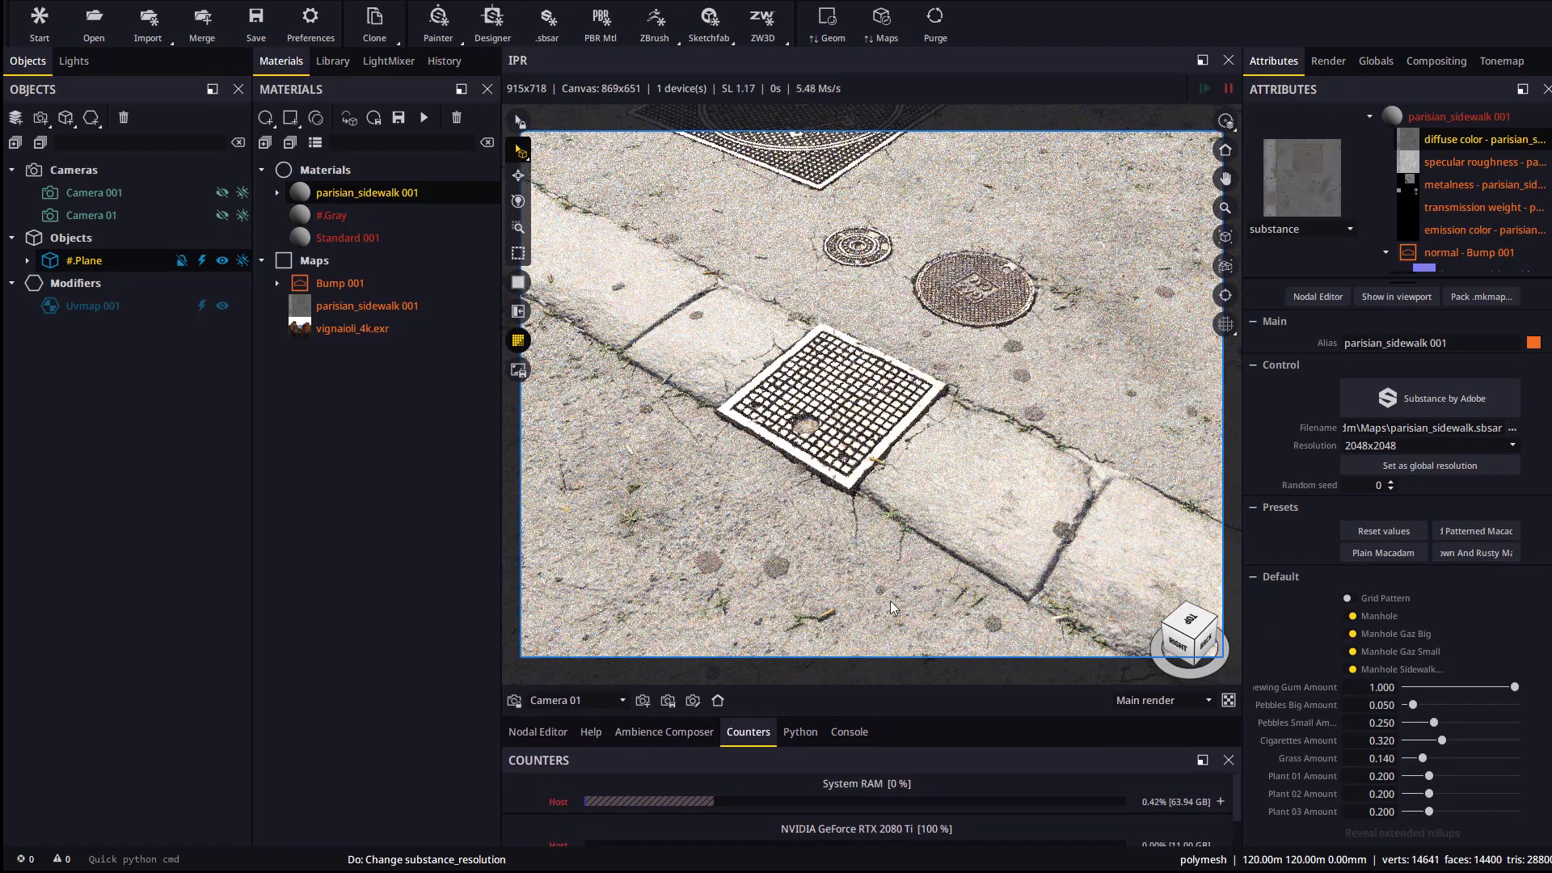
middle_drag(1087, 453, 923, 449)
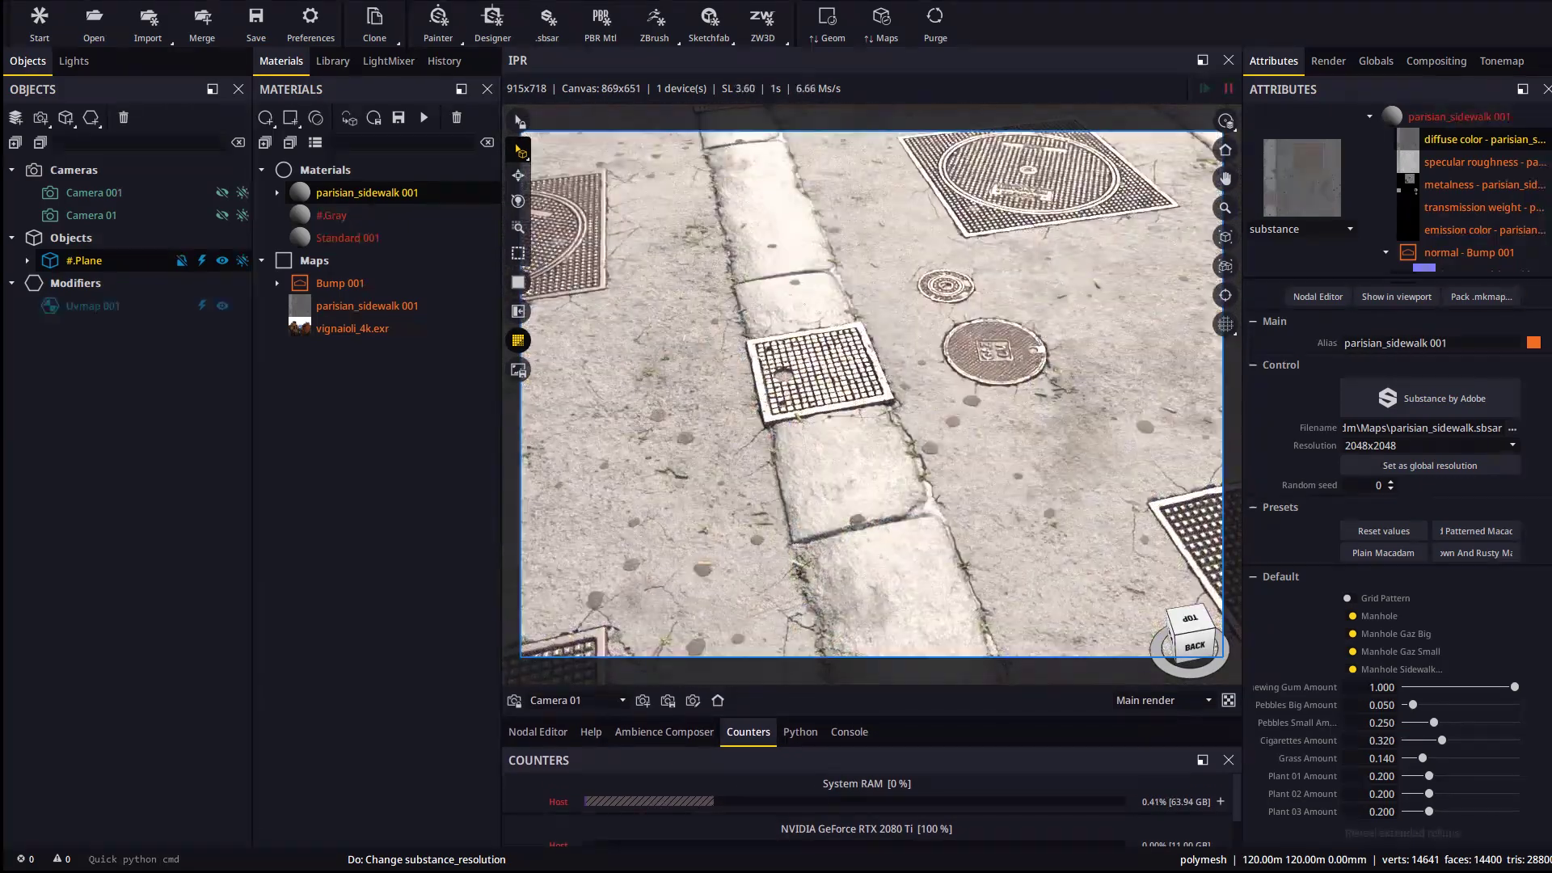
drag(1, 566, 850, 418)
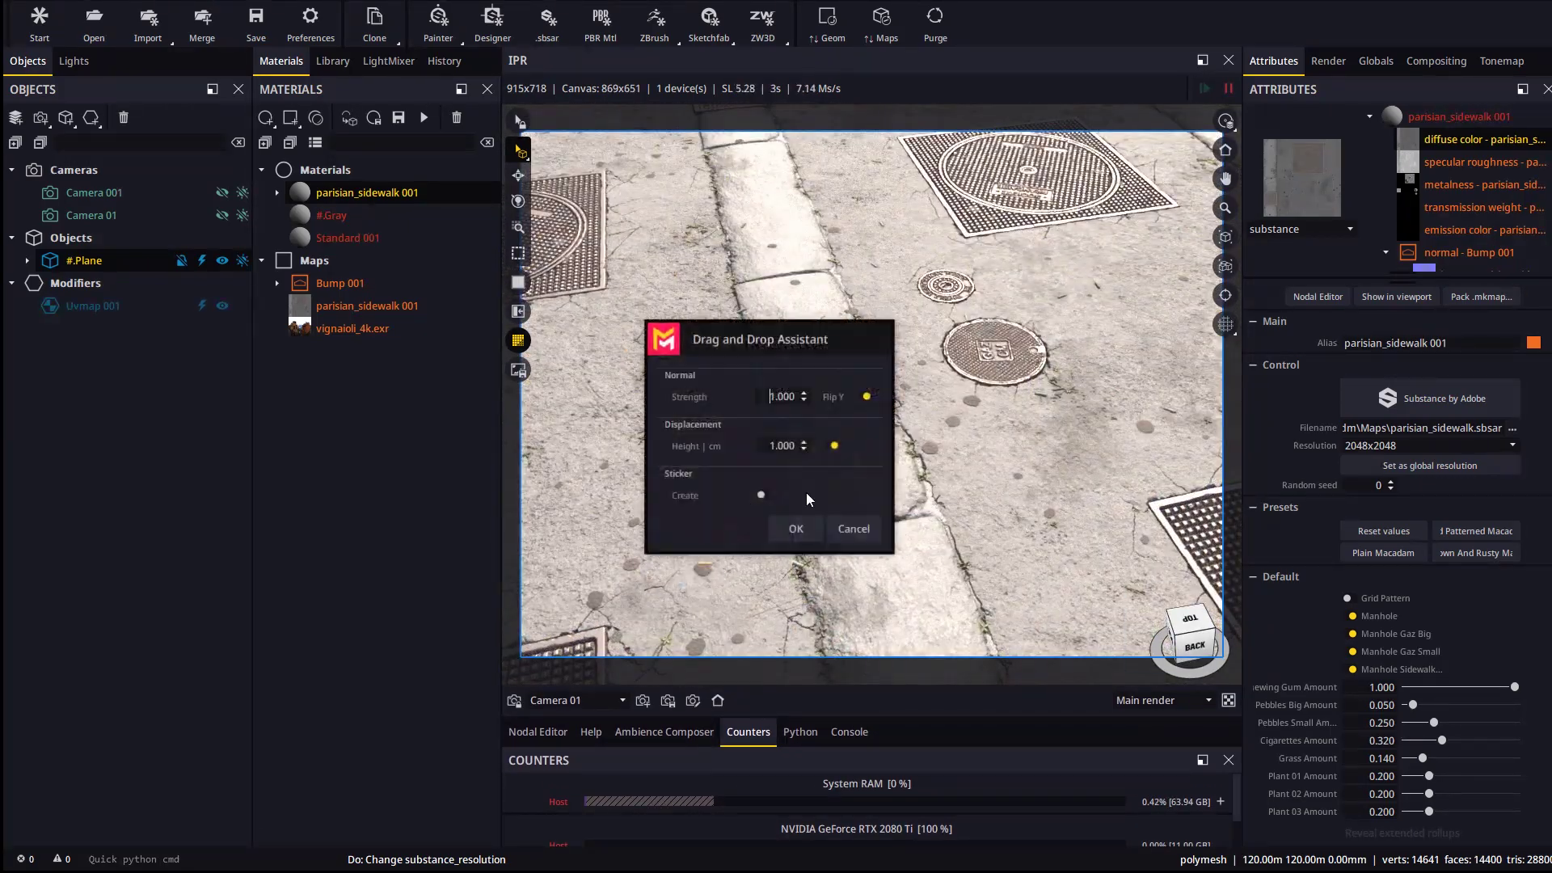
- Accept the rocky ground material import, set its displacement height to 10 cm, and toggle clay preview
click(787, 533)
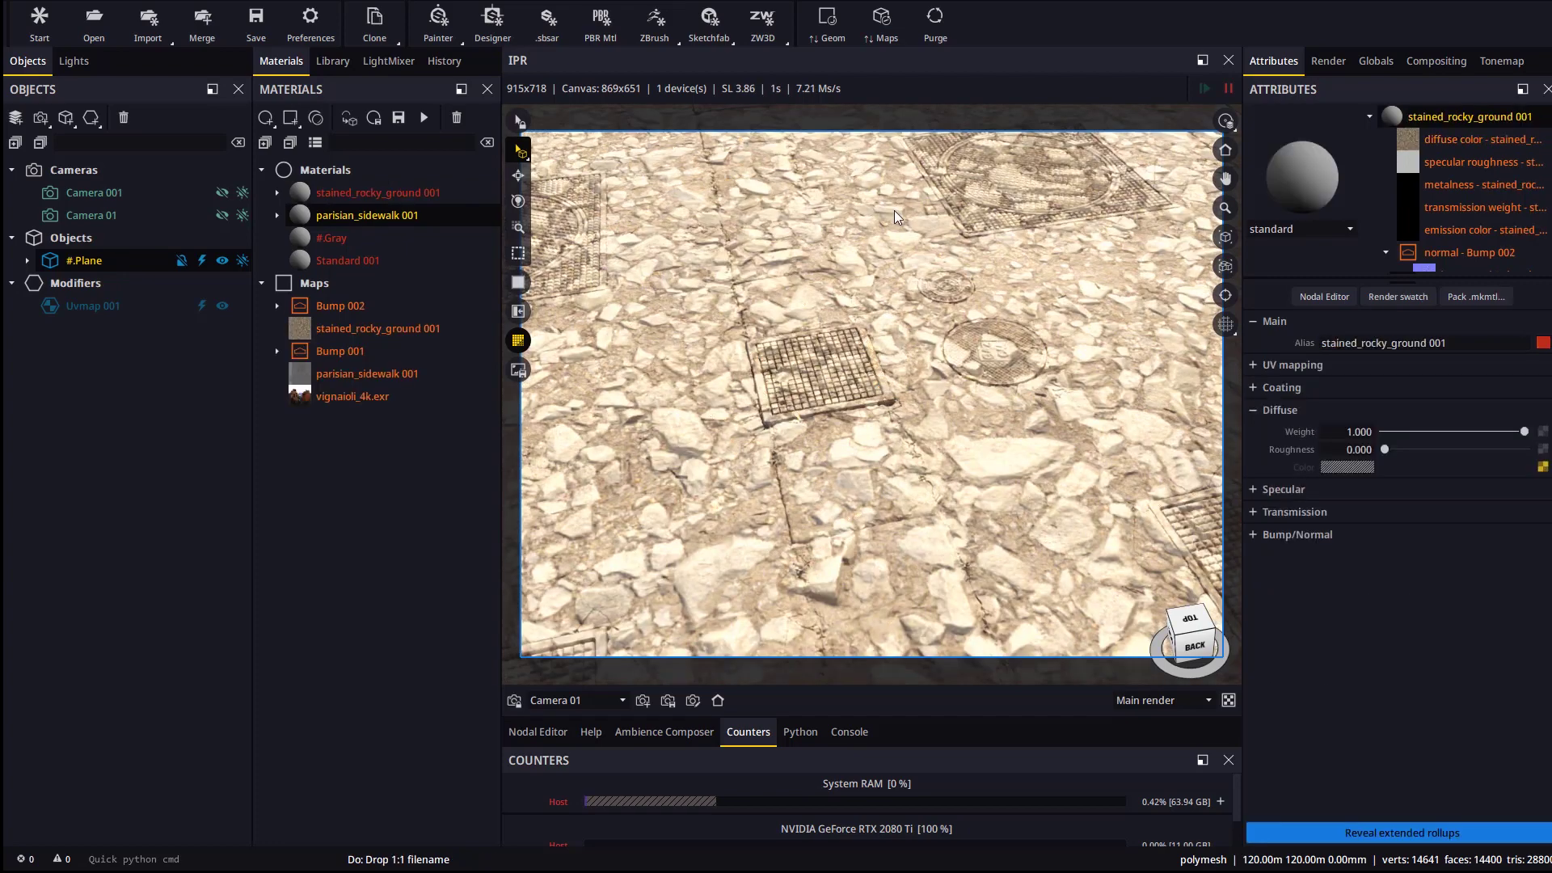
click(1403, 832)
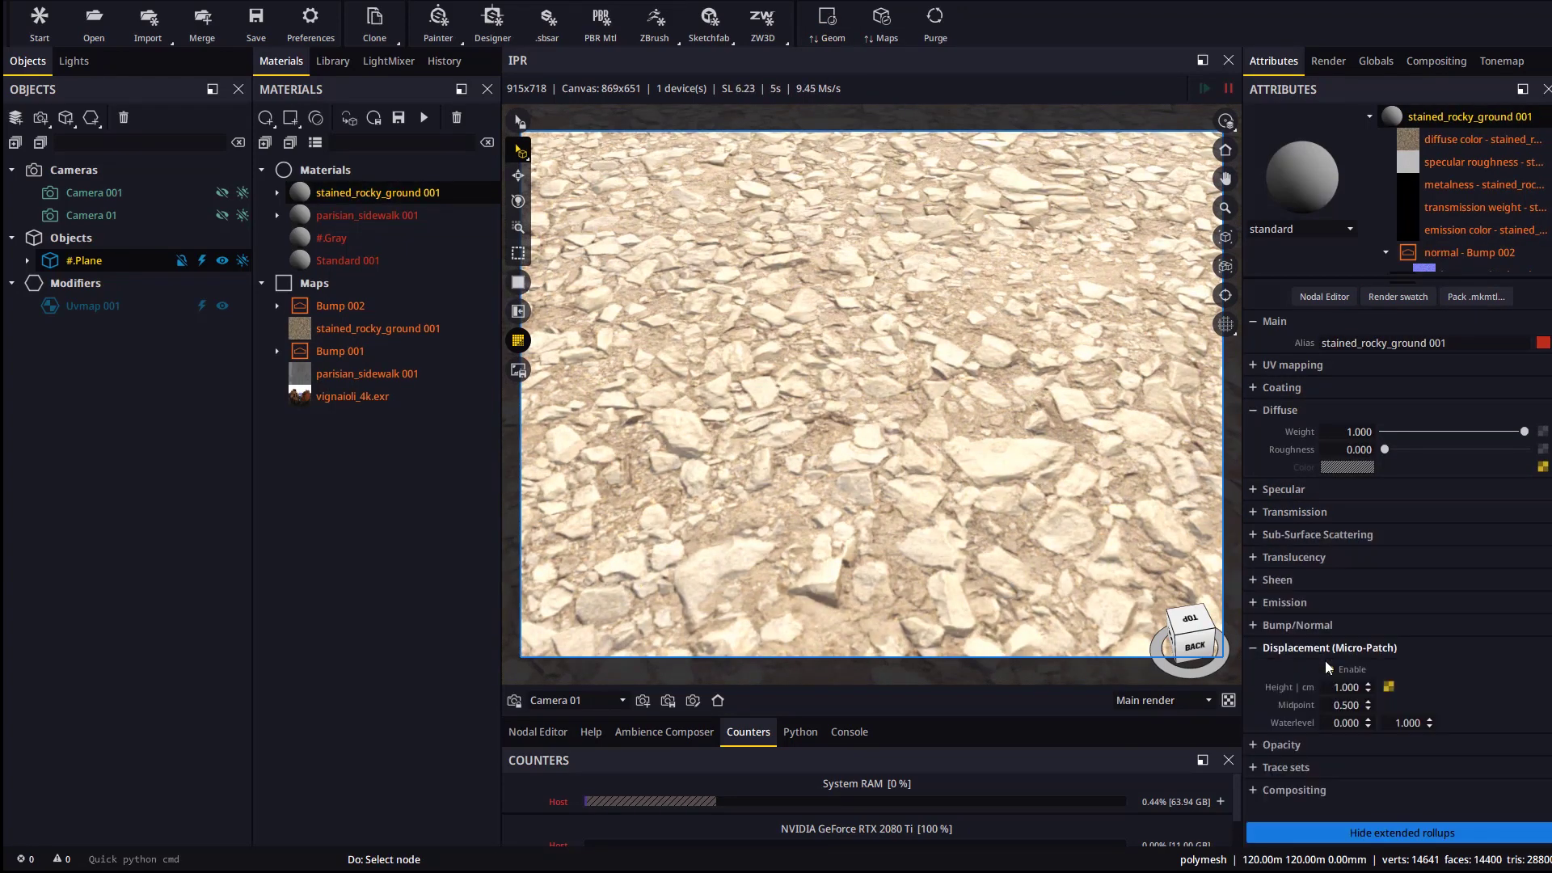
double_click(1347, 687)
text(5)
key(Return)
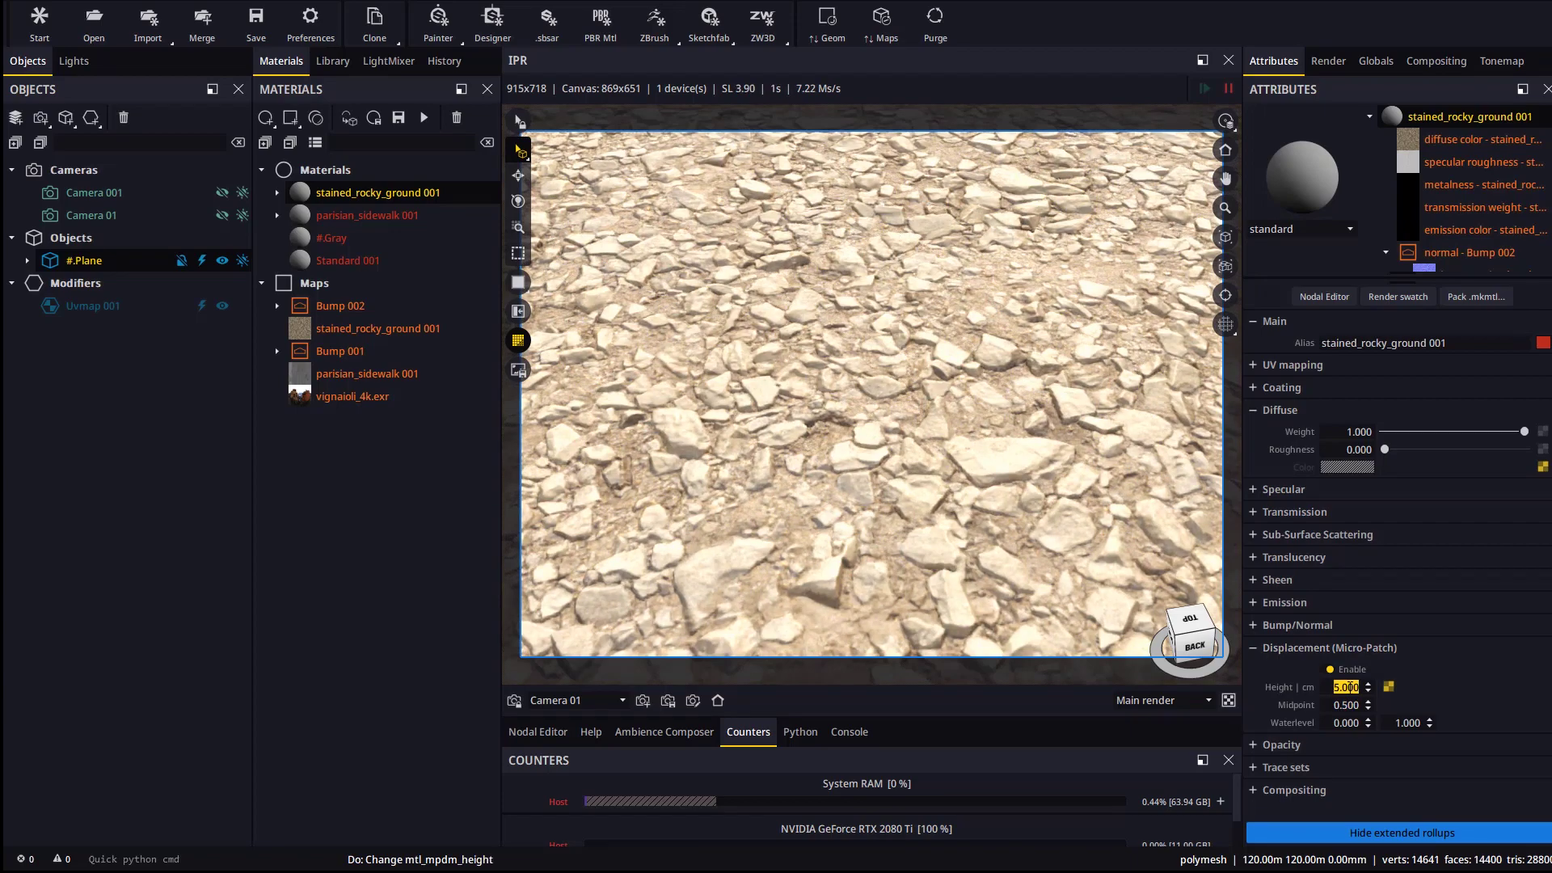
text(10)
key(Return)
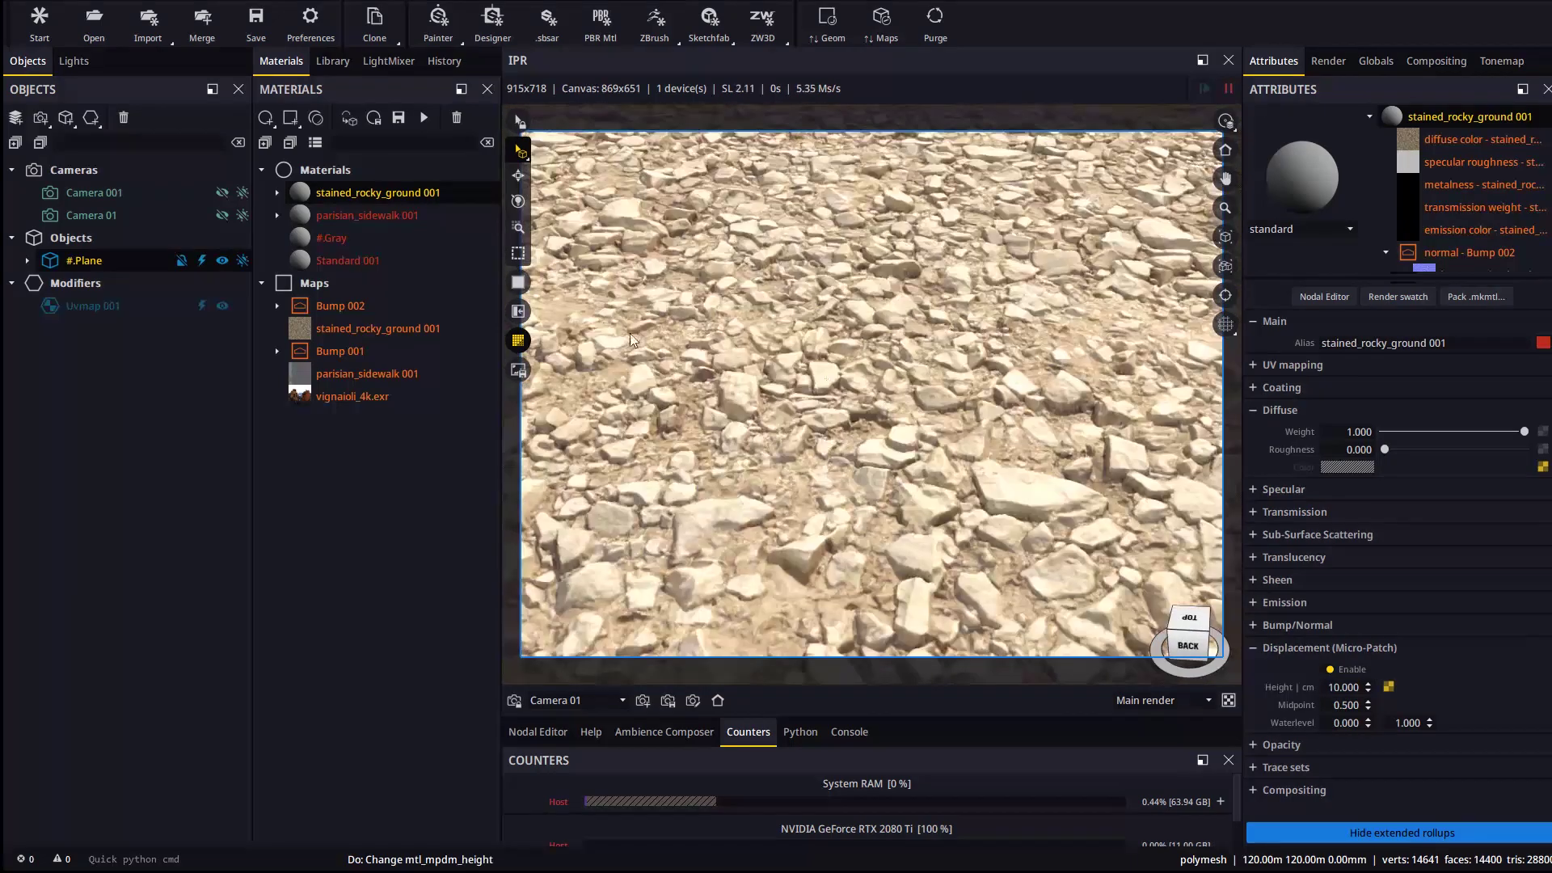
click(518, 312)
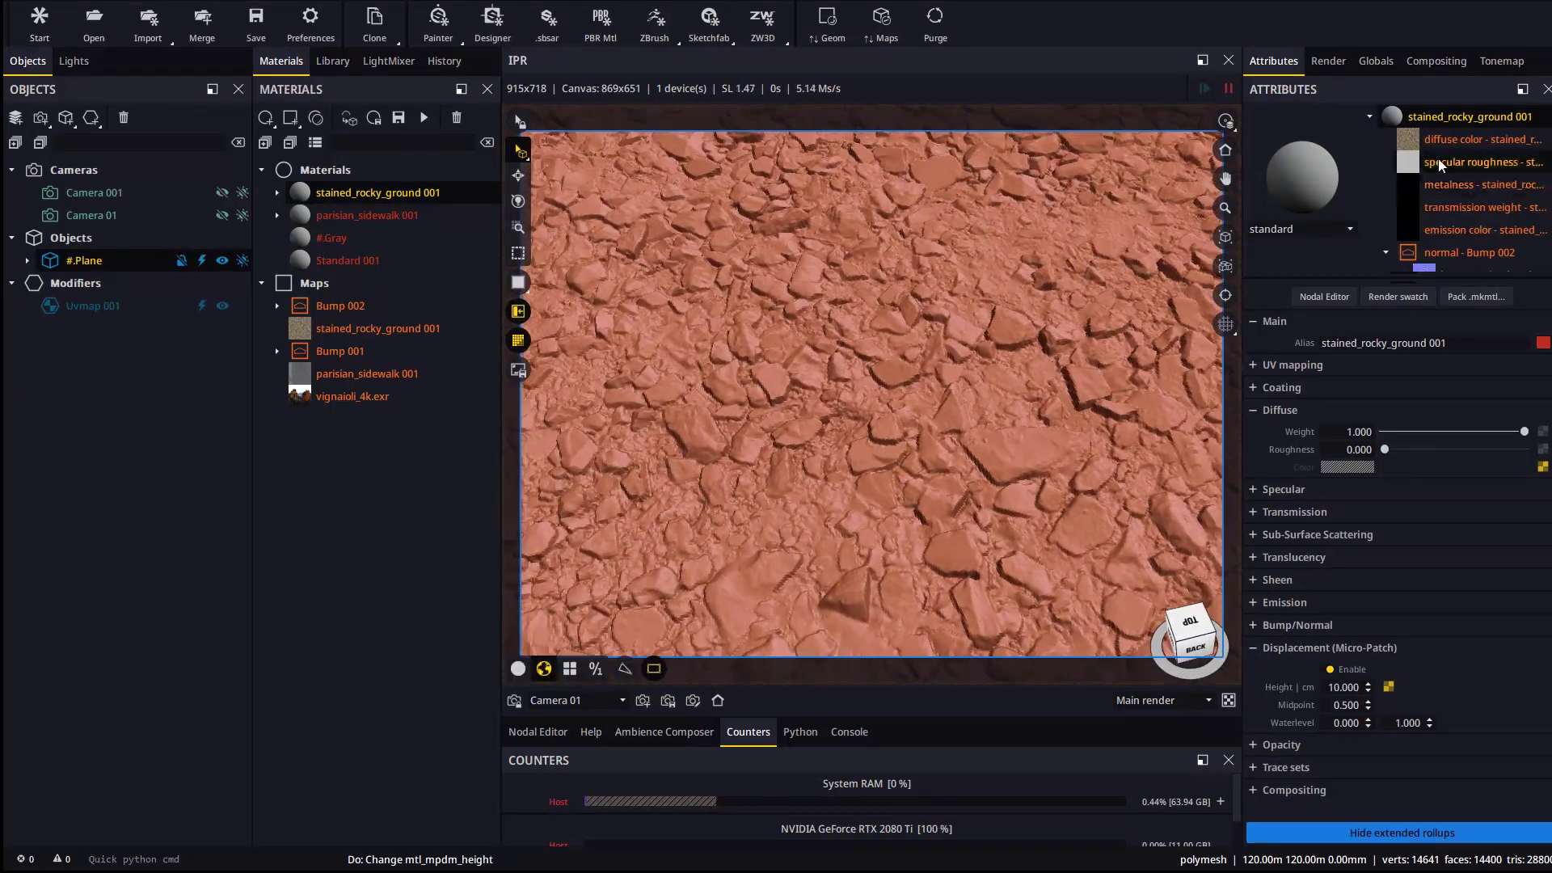
click(1467, 141)
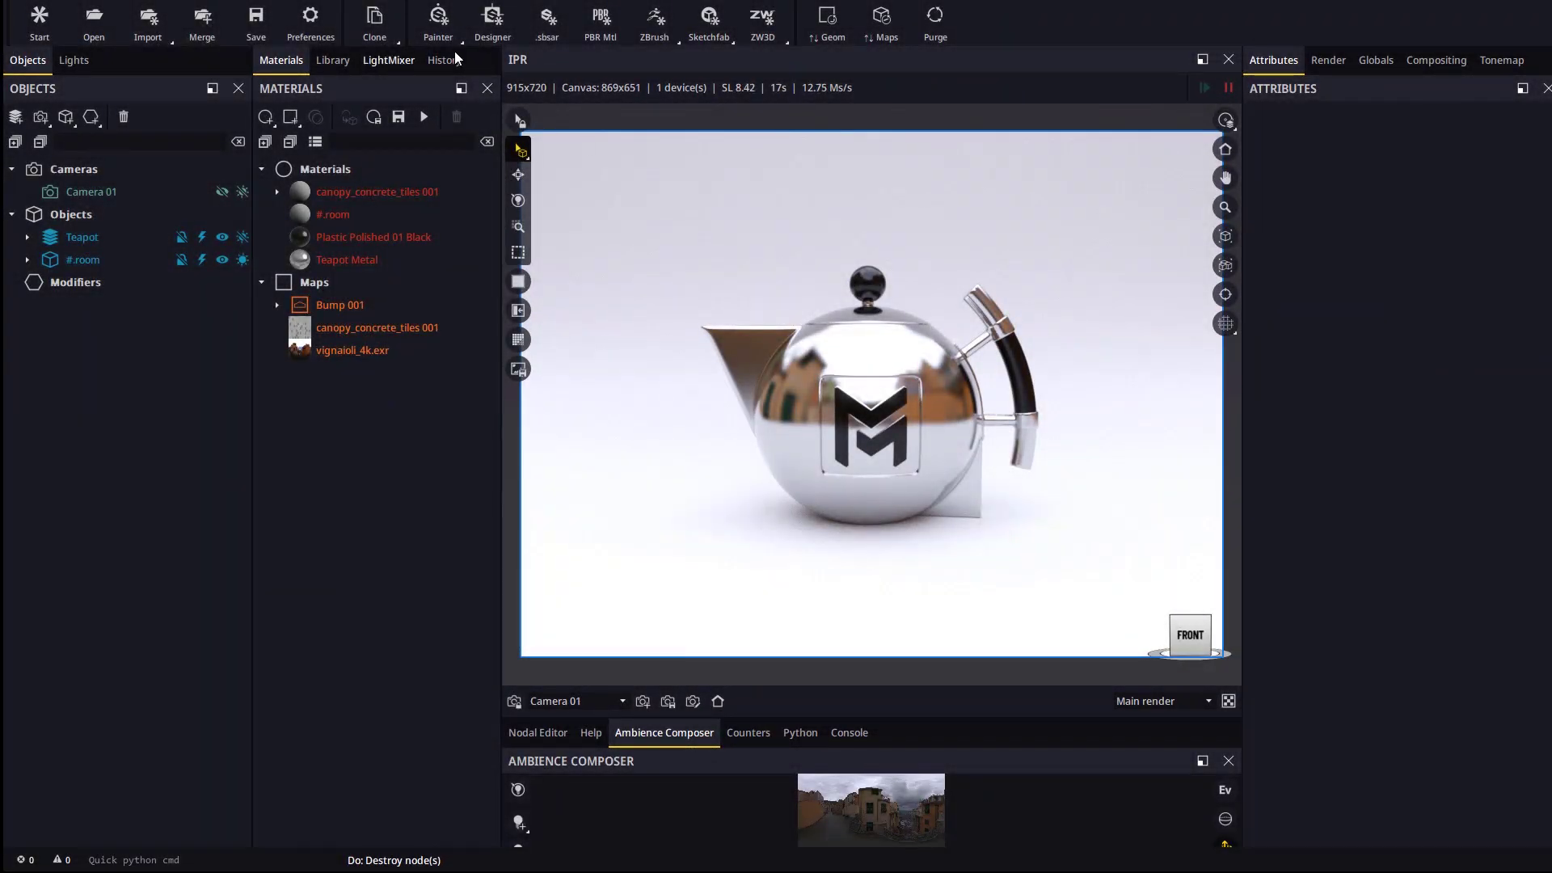
- Import the alien_rock_coral_formation texture set with displacement enabled onto a preview sphere
click(490, 30)
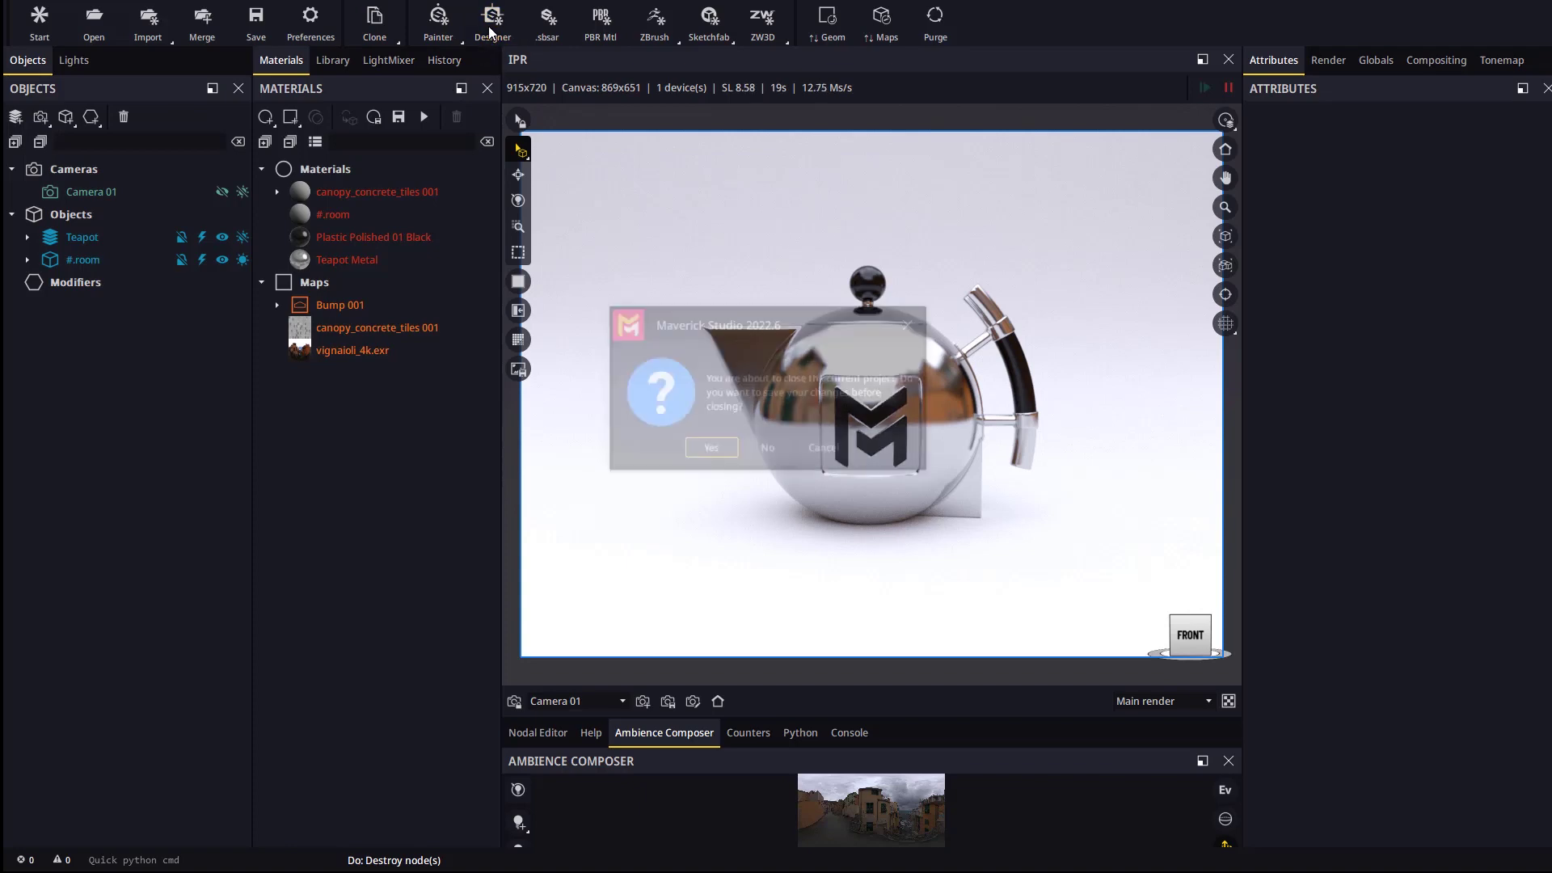
click(768, 447)
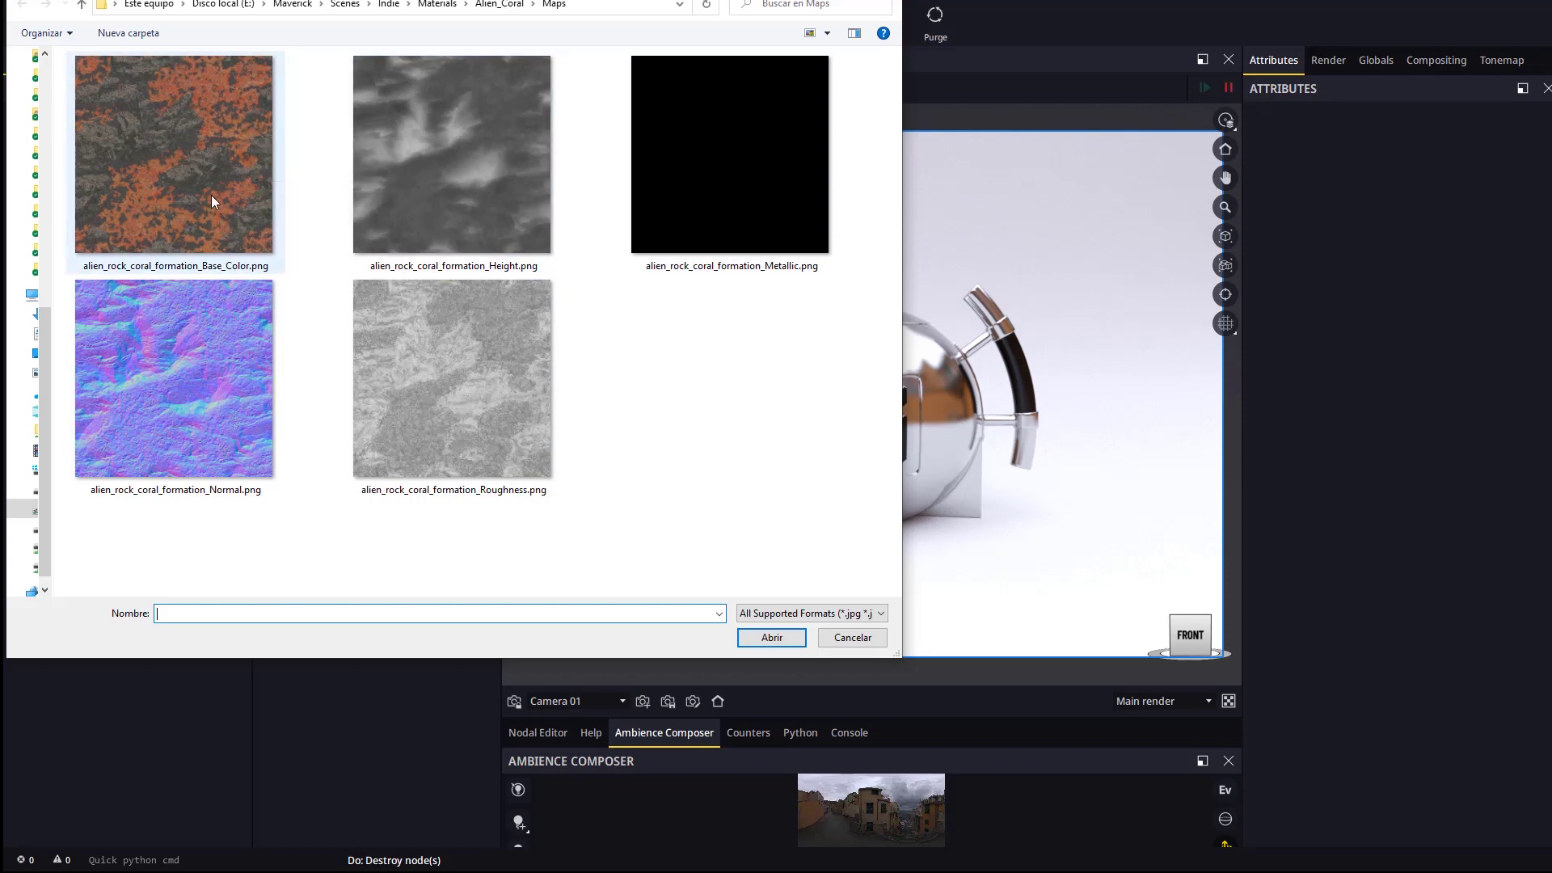
double_click(199, 138)
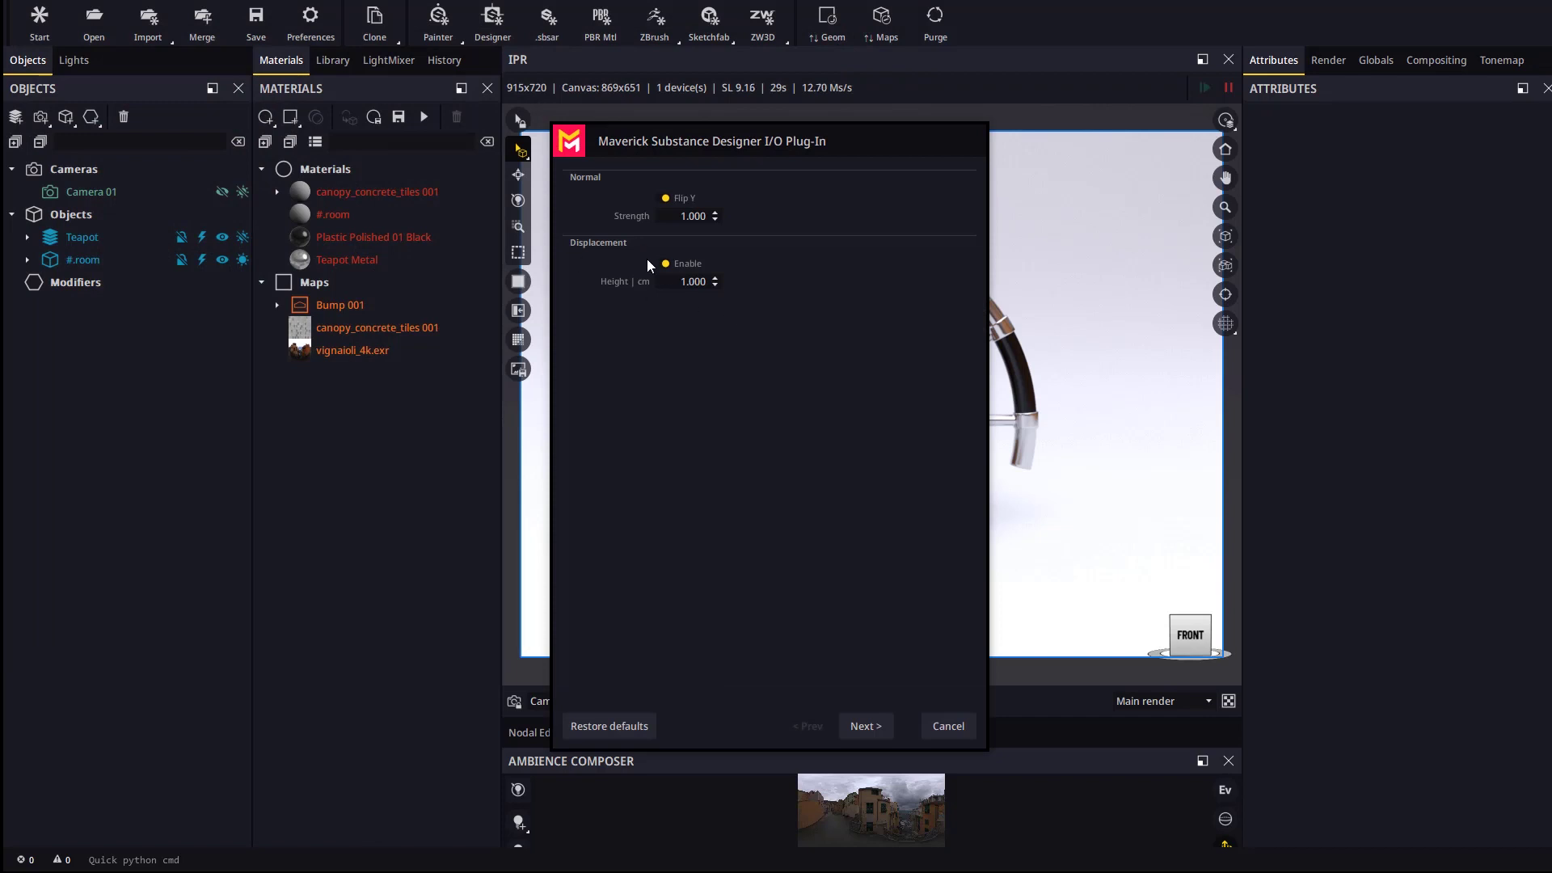
click(664, 265)
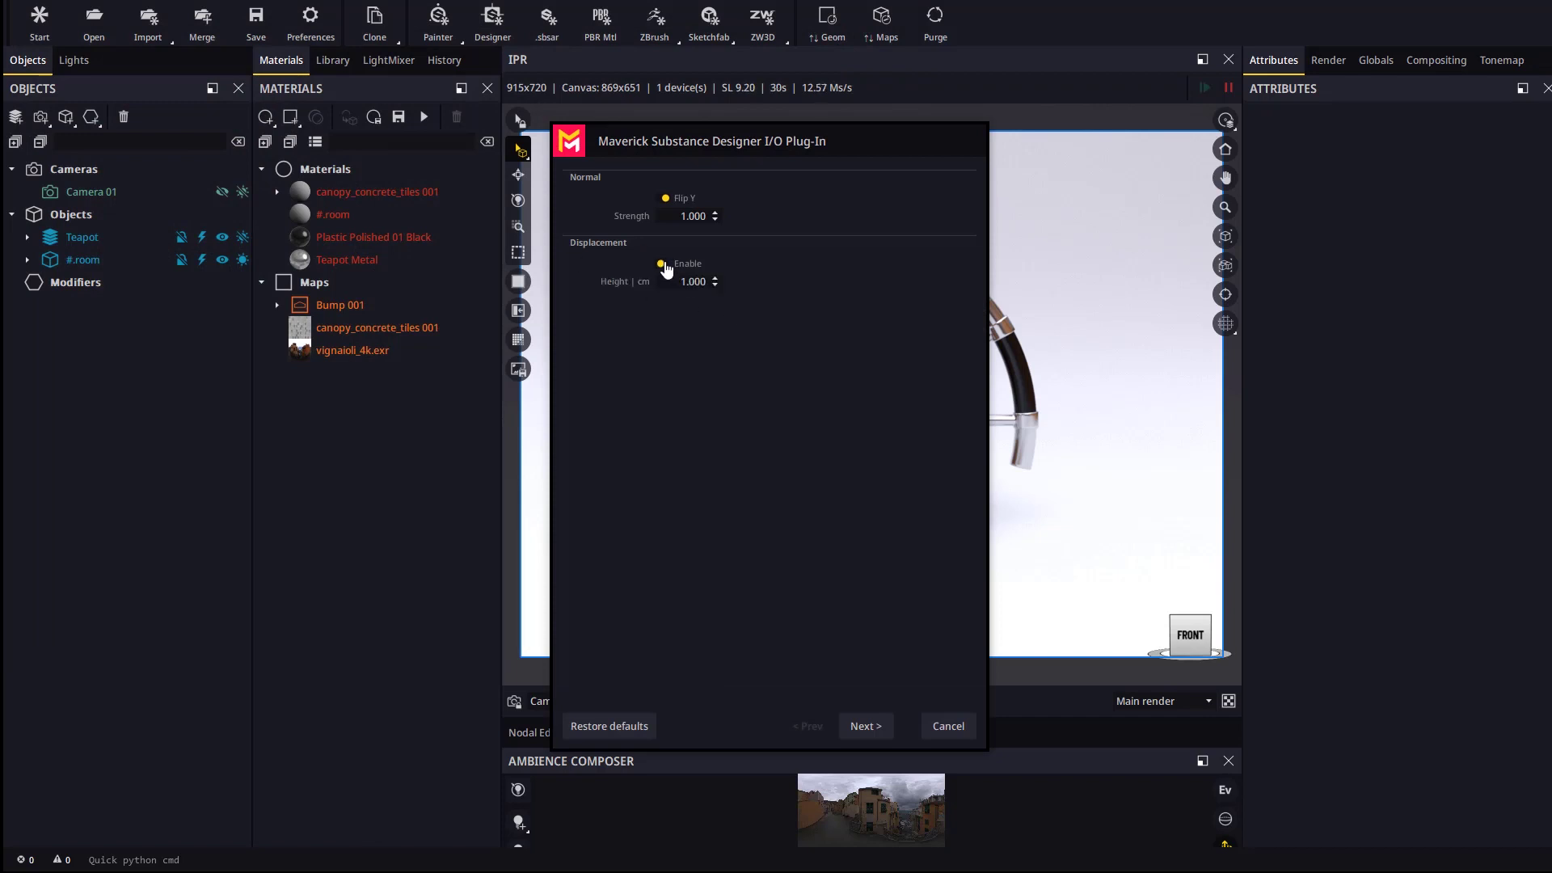
click(866, 726)
scroll(911, 546, down, 3)
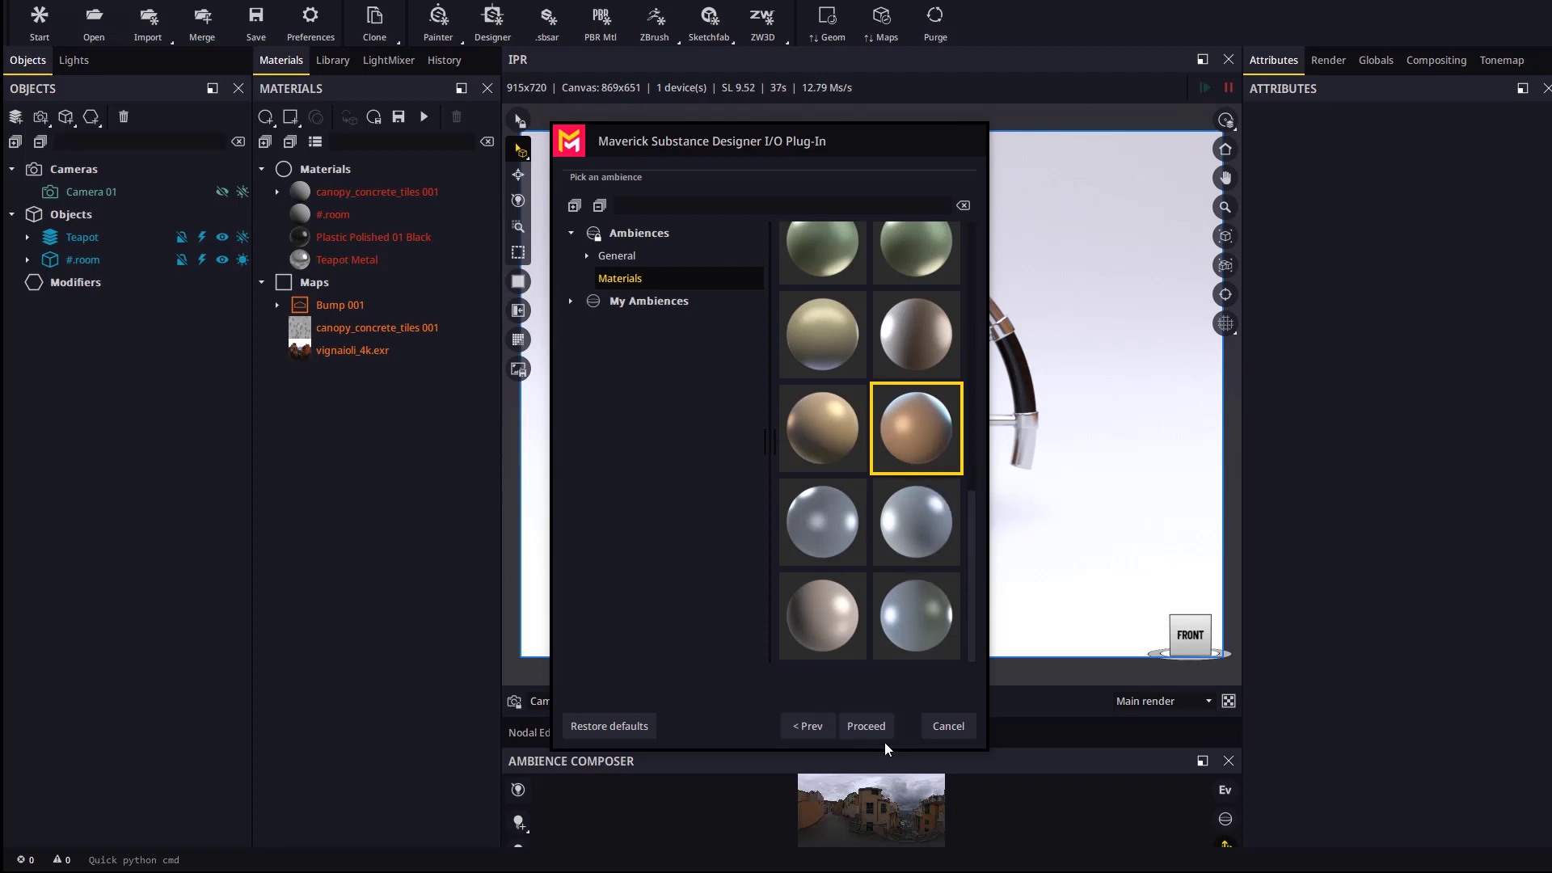
click(866, 725)
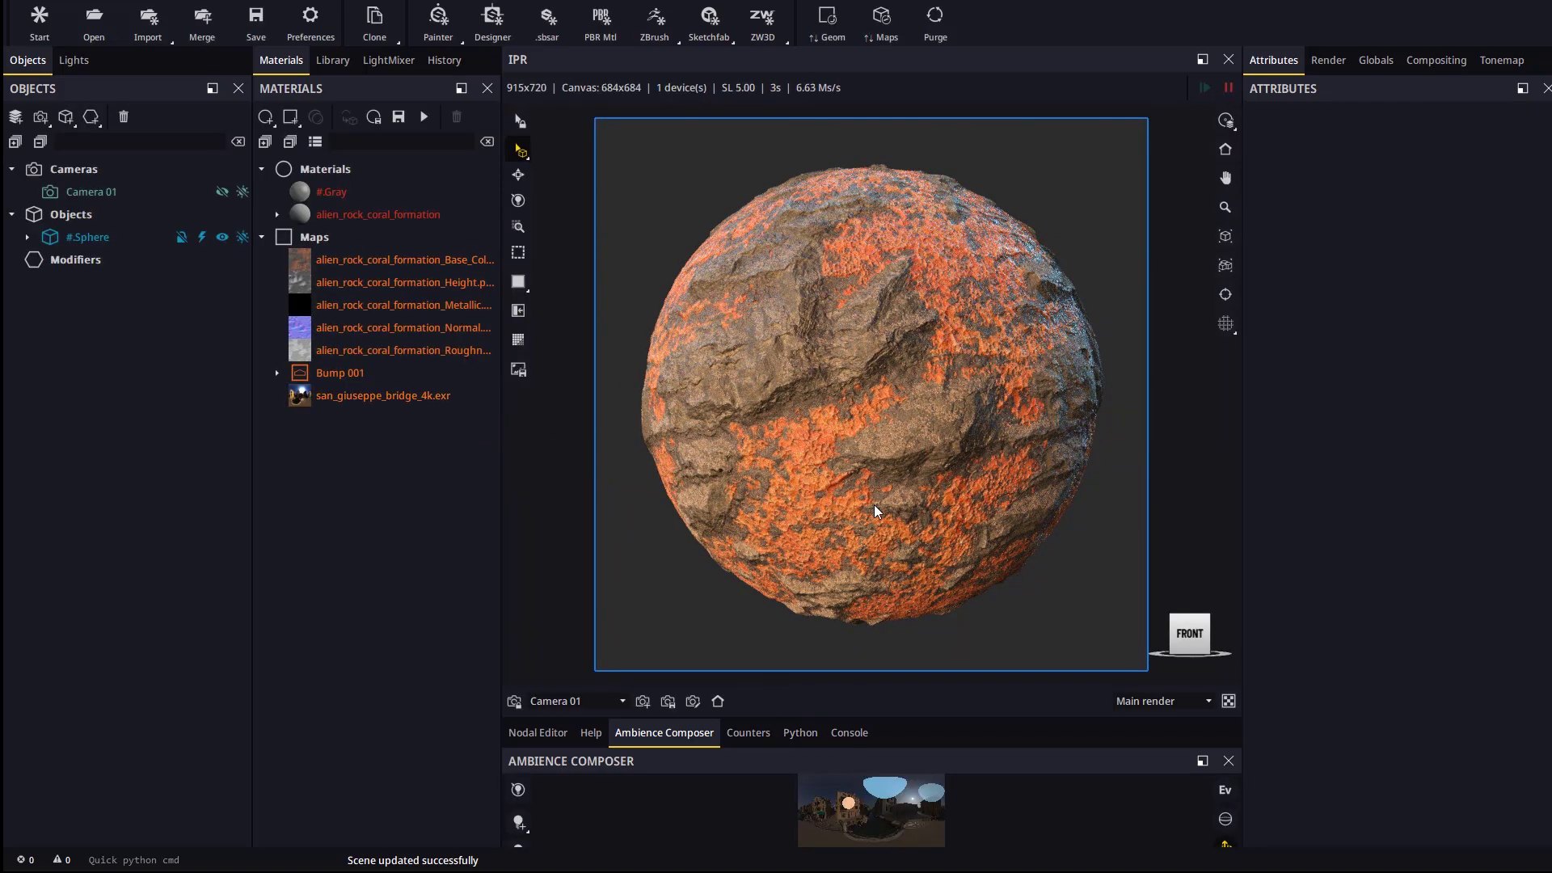
- Set the alien_rock_coral_formation micro-patch displacement height to 3 cm
click(872, 362)
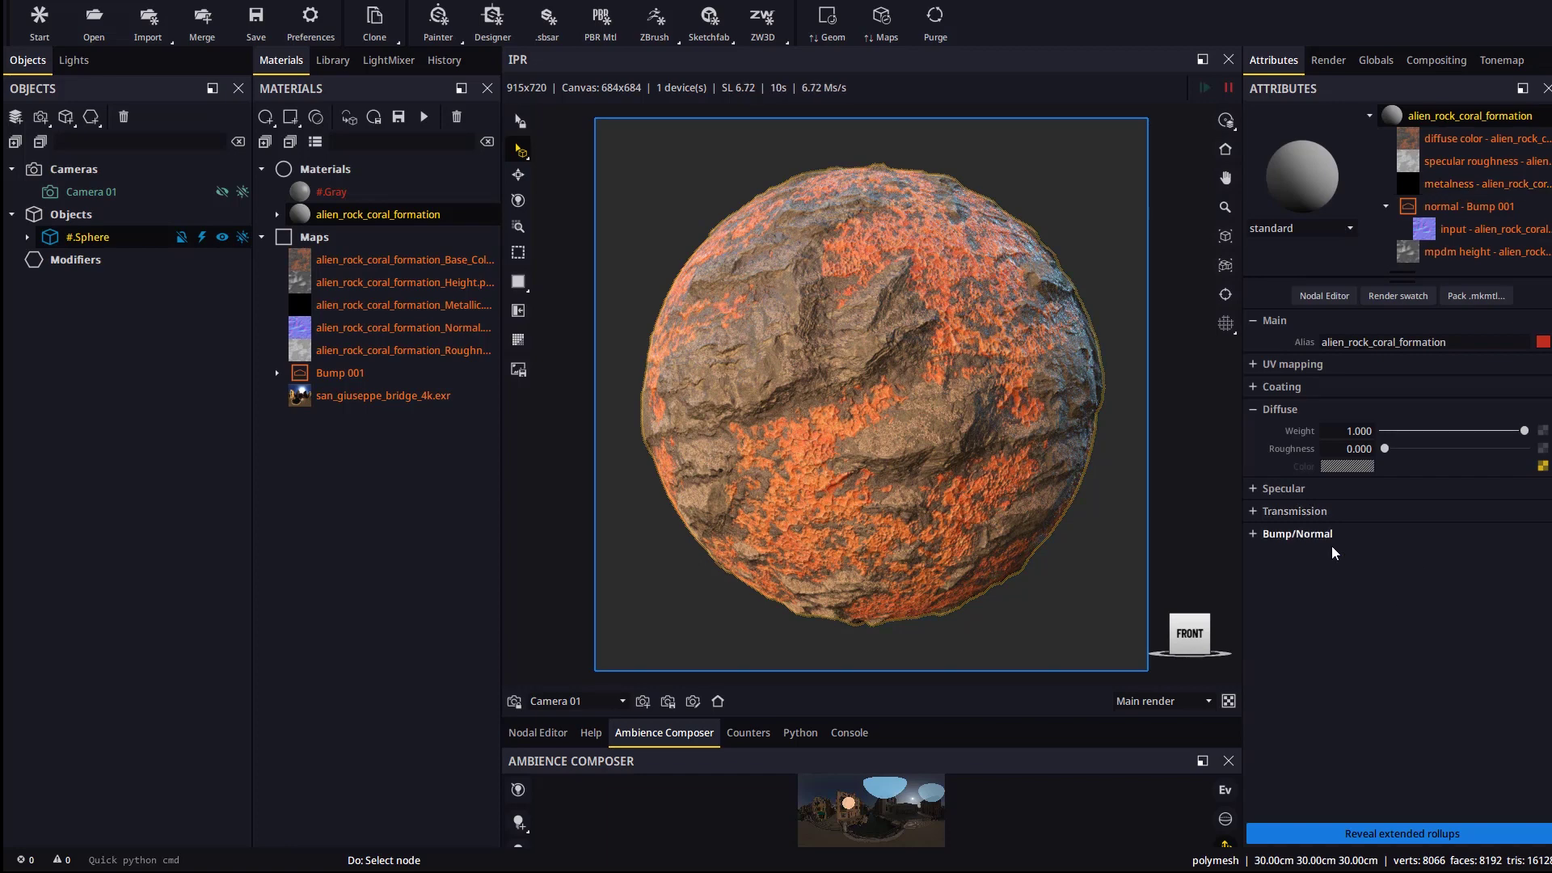
click(1407, 835)
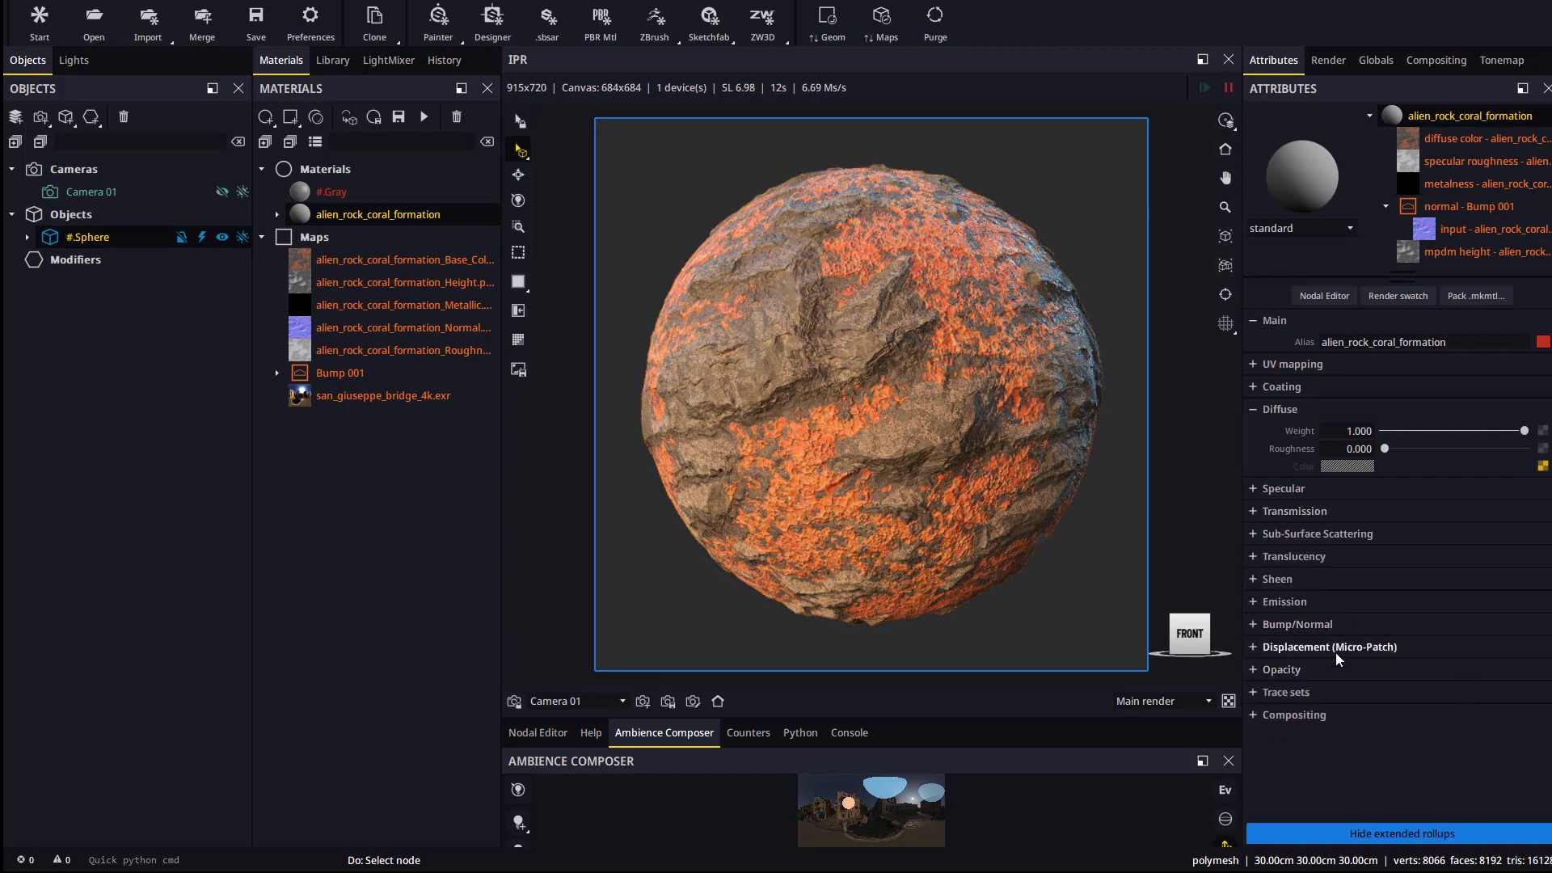
click(1326, 648)
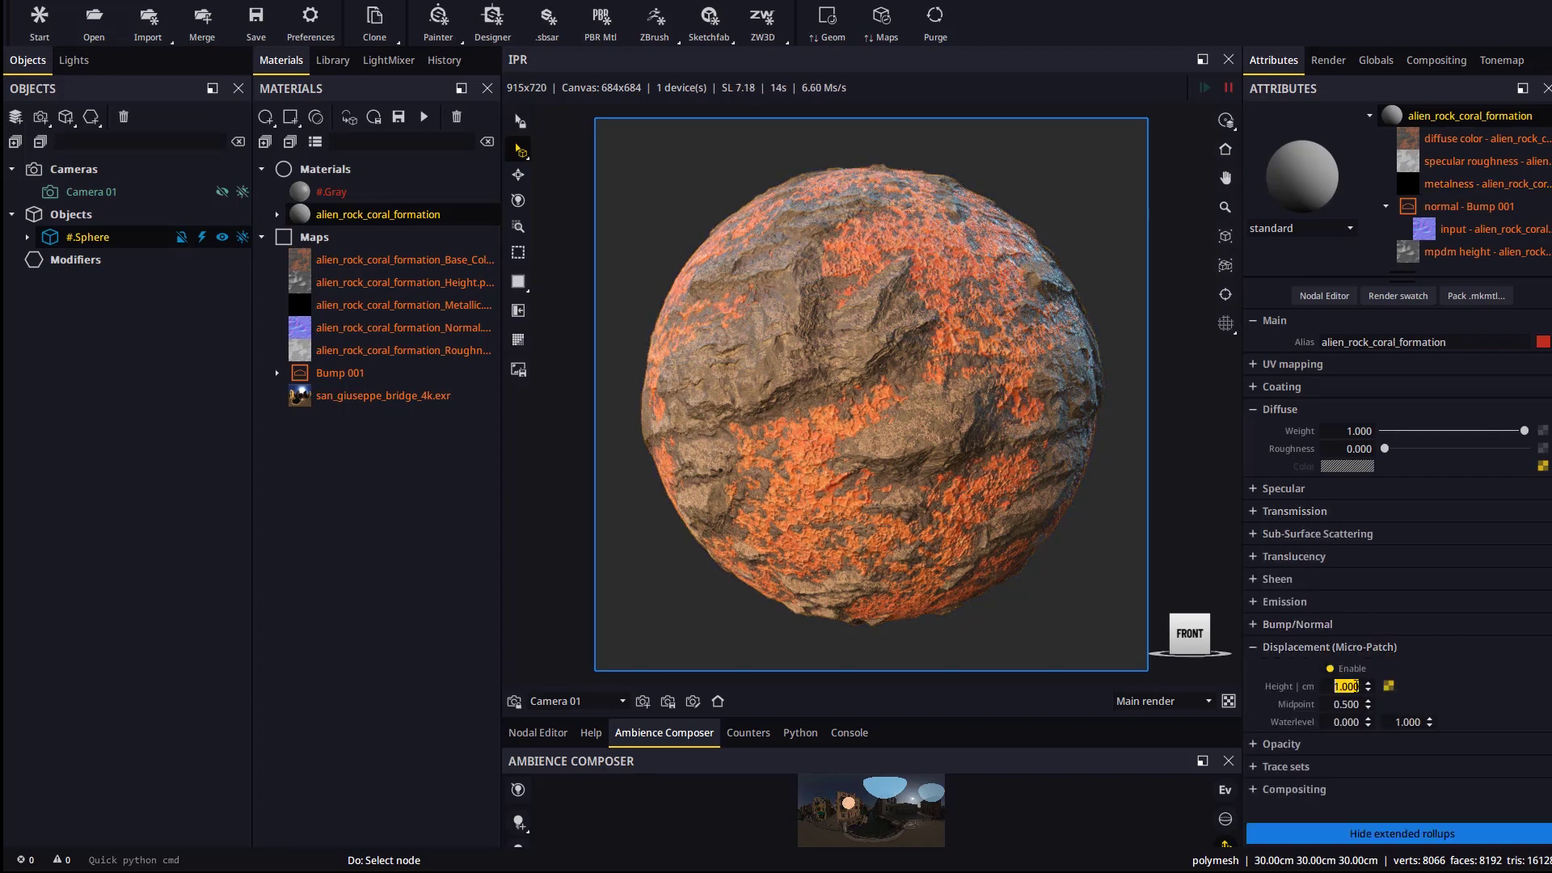
text(3)
key(Return)
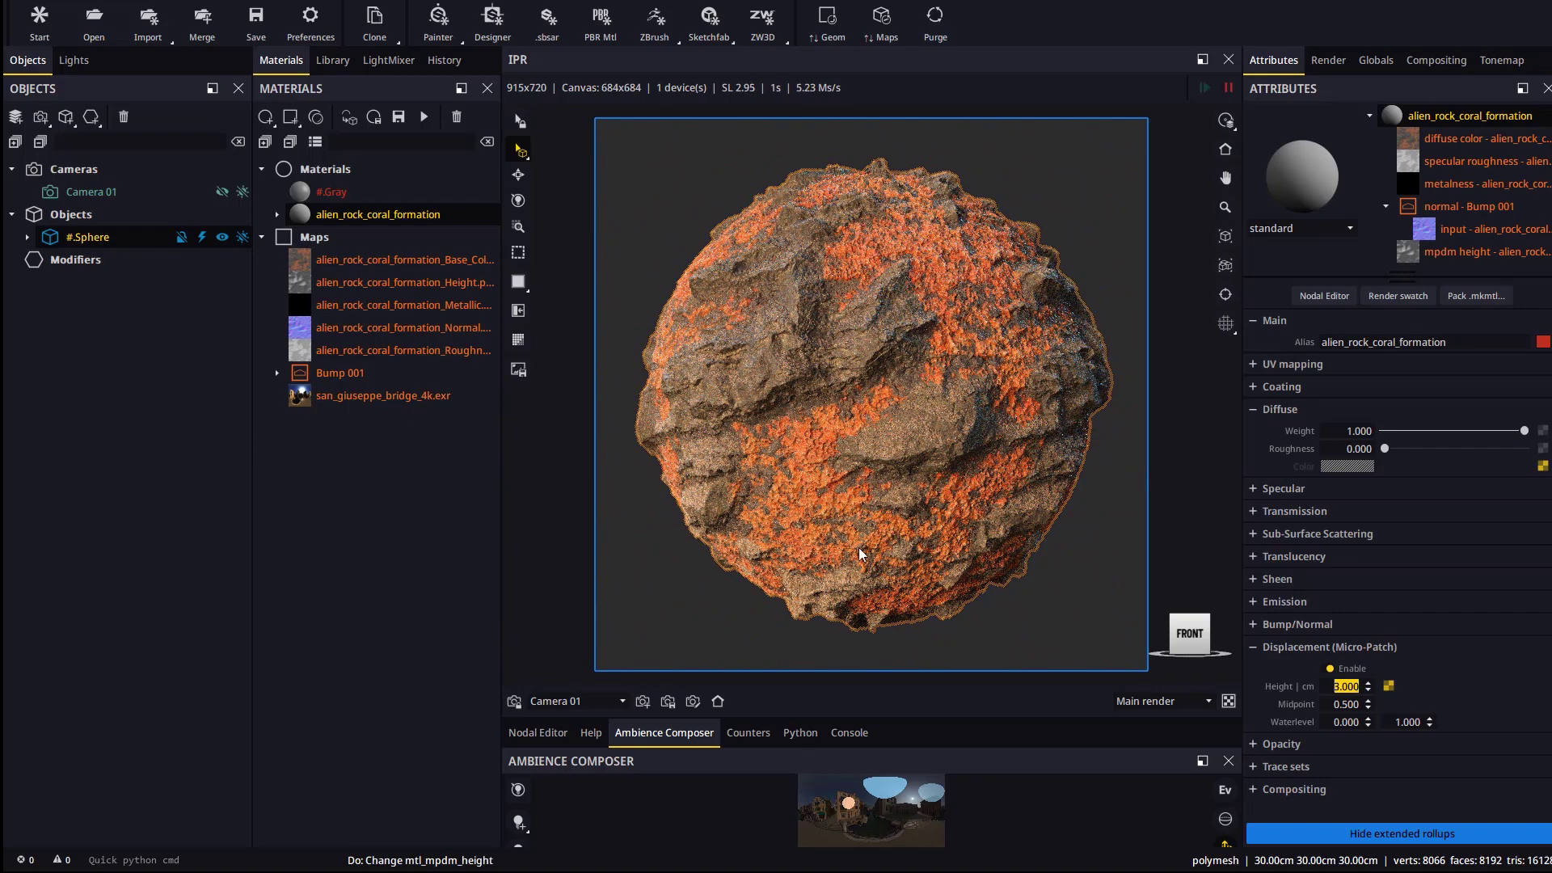
- Rotate the environment panorama and raise the spotlight powers in LightMixer, consolidating the changes
drag(756, 722, 756, 646)
drag(898, 750, 835, 750)
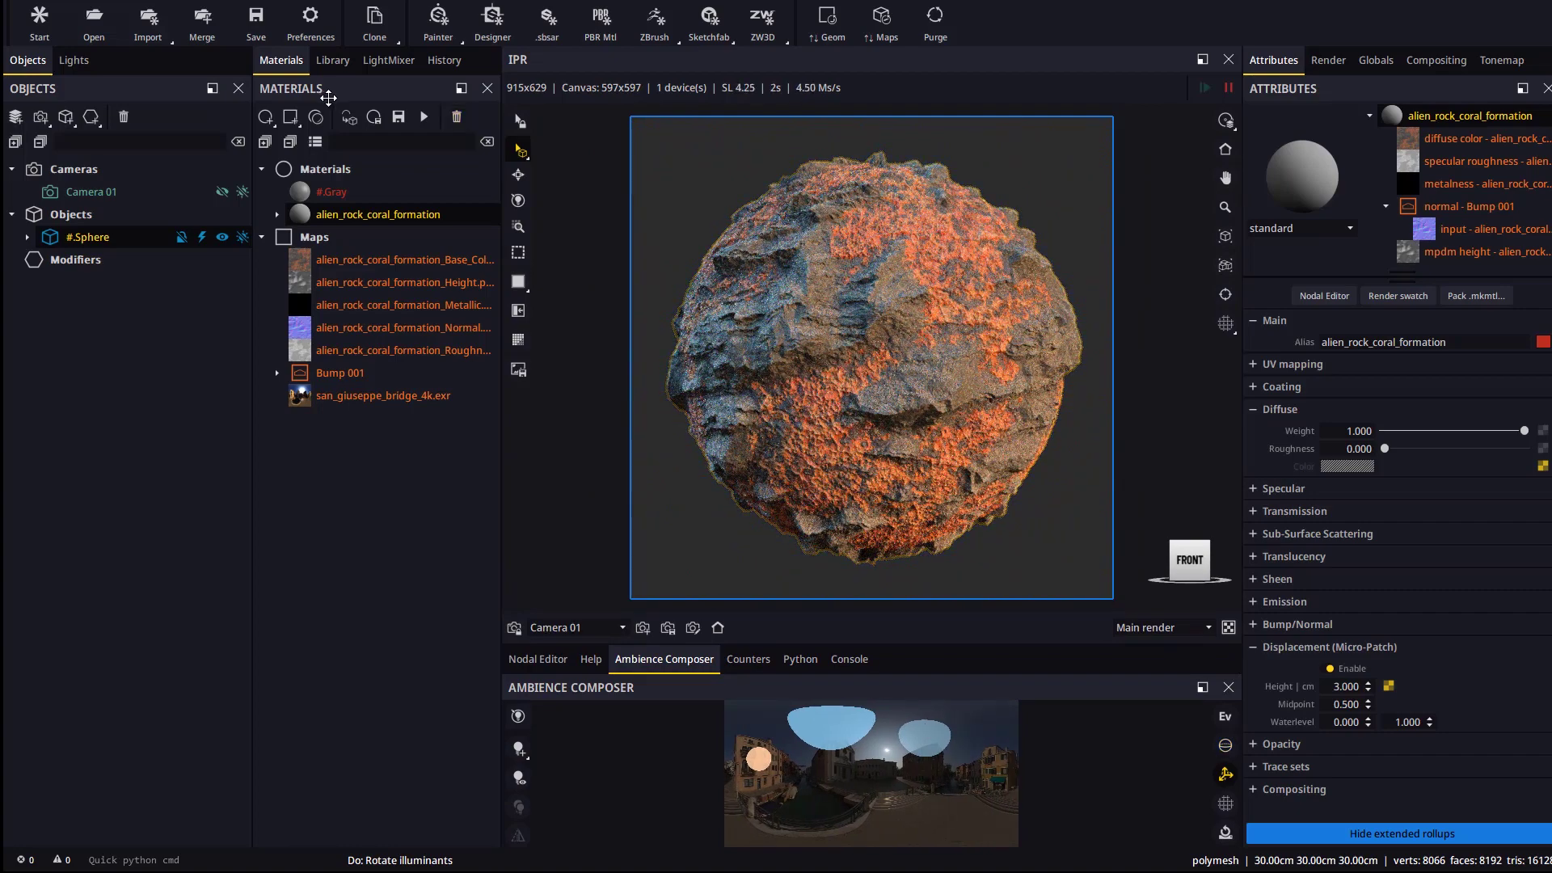
click(388, 61)
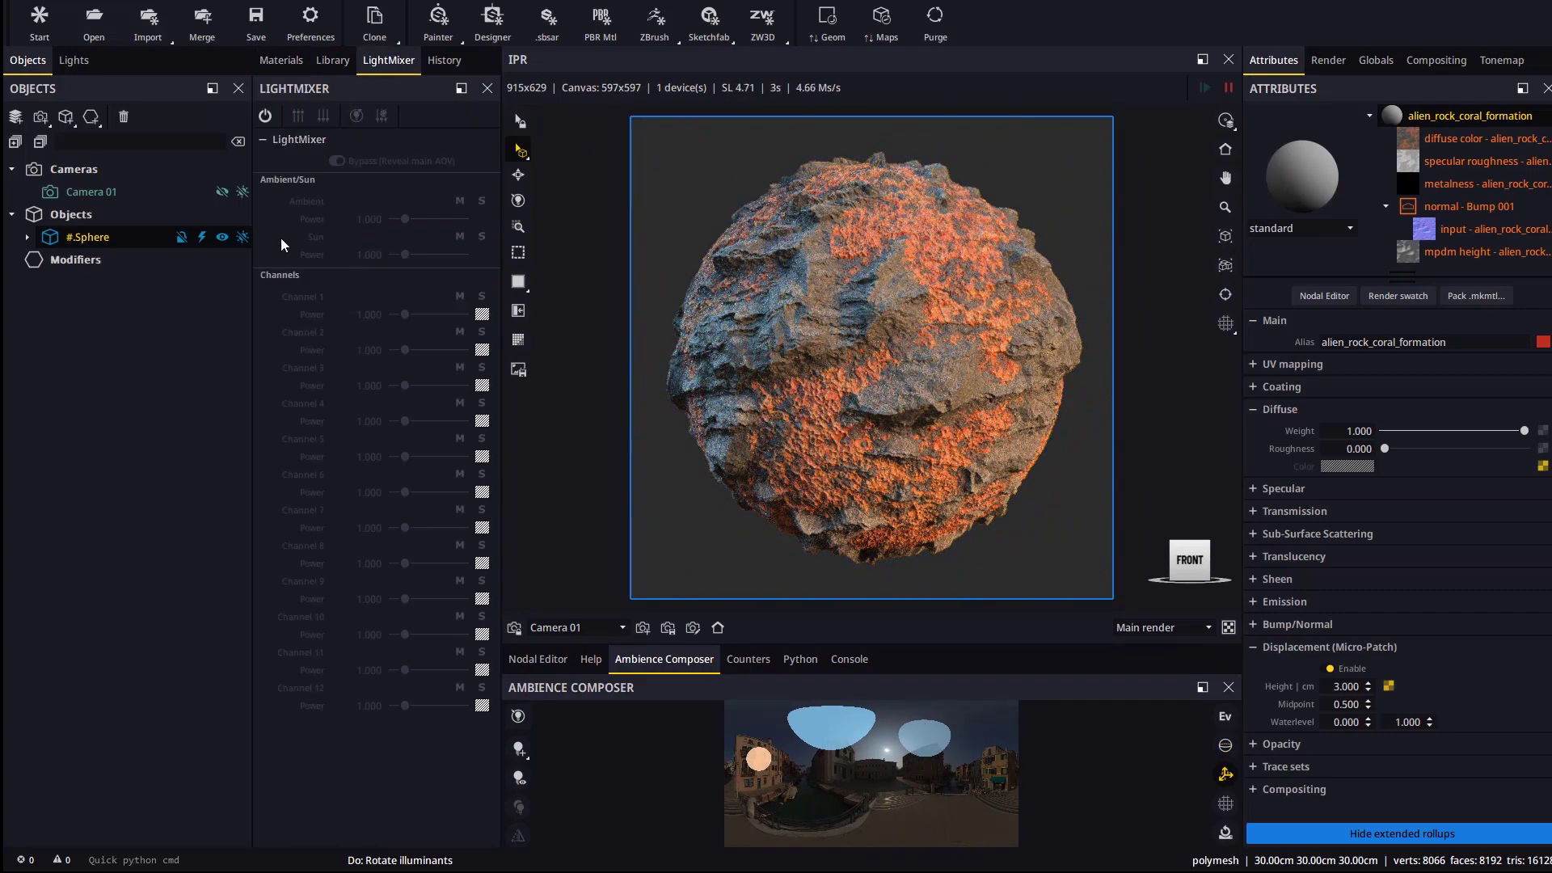
click(265, 116)
click(460, 201)
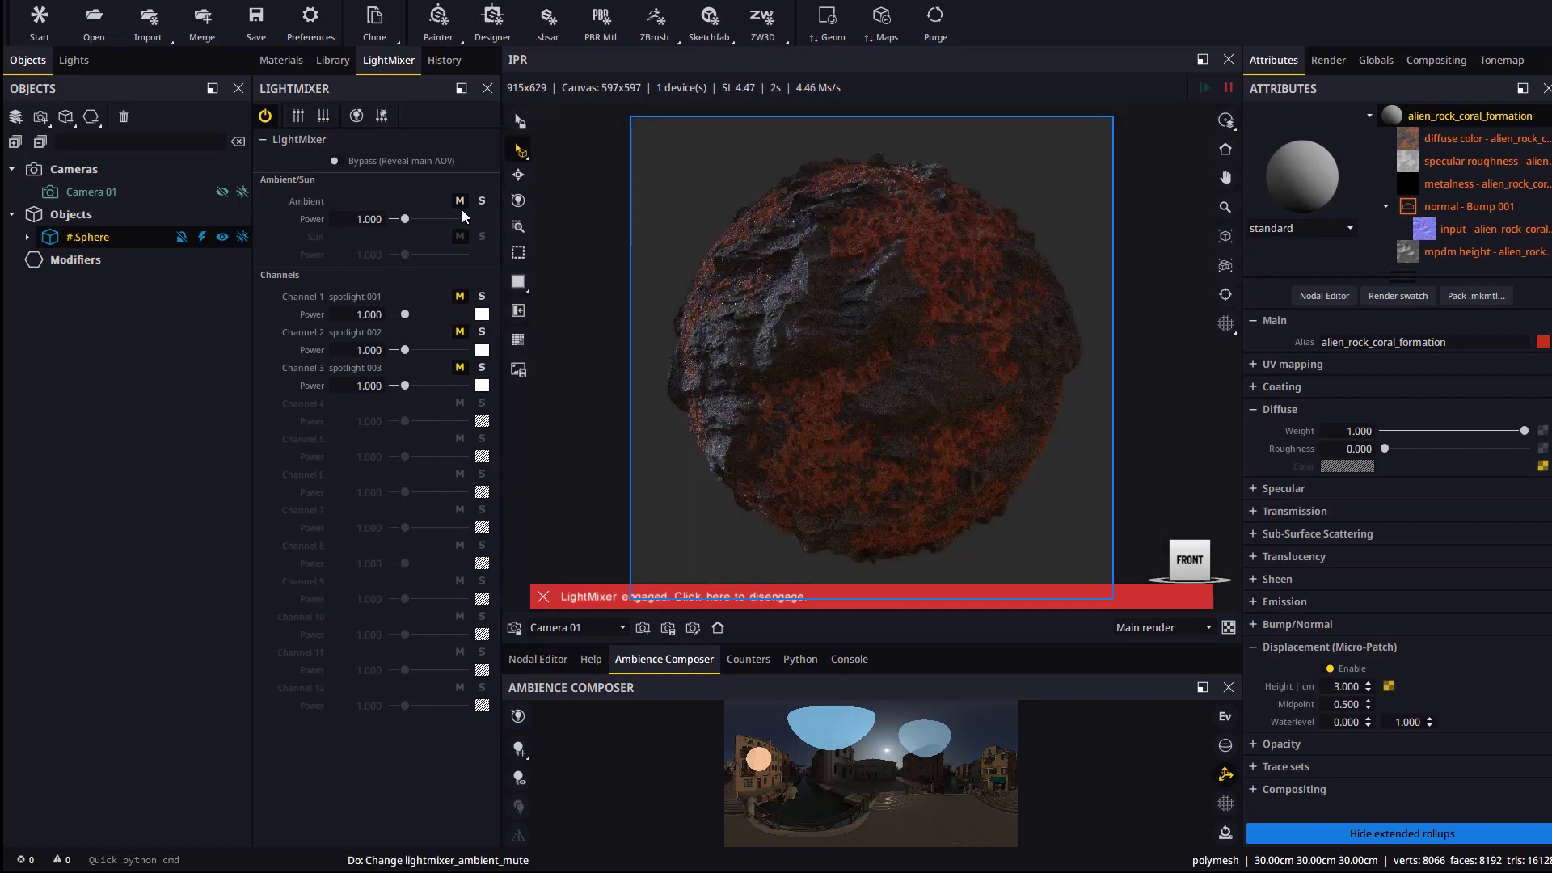
click(460, 295)
drag(405, 314, 406, 351)
click(460, 331)
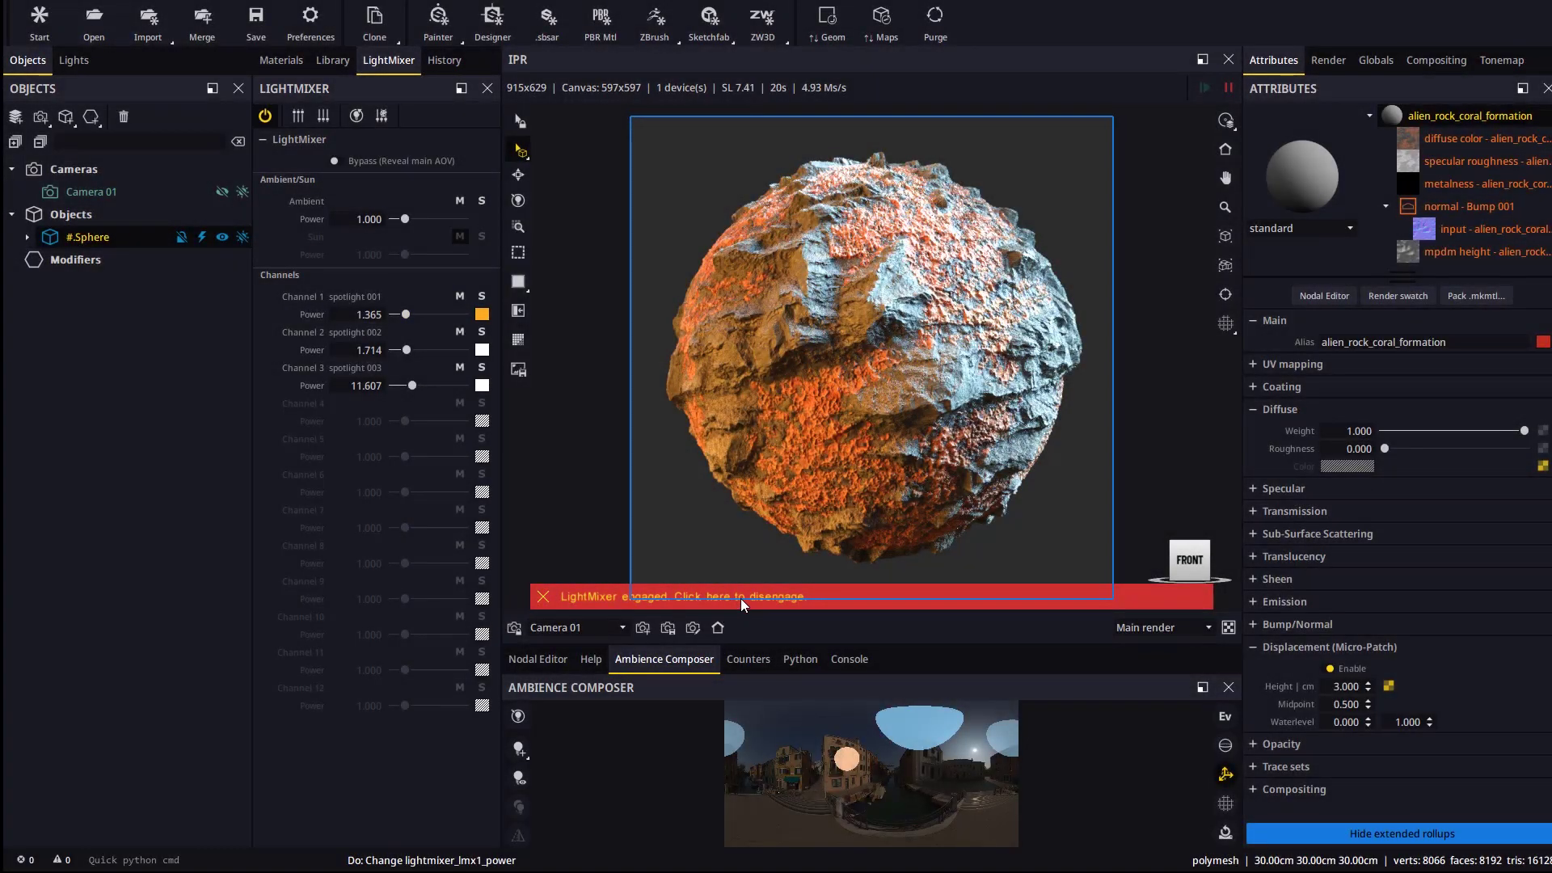
click(741, 598)
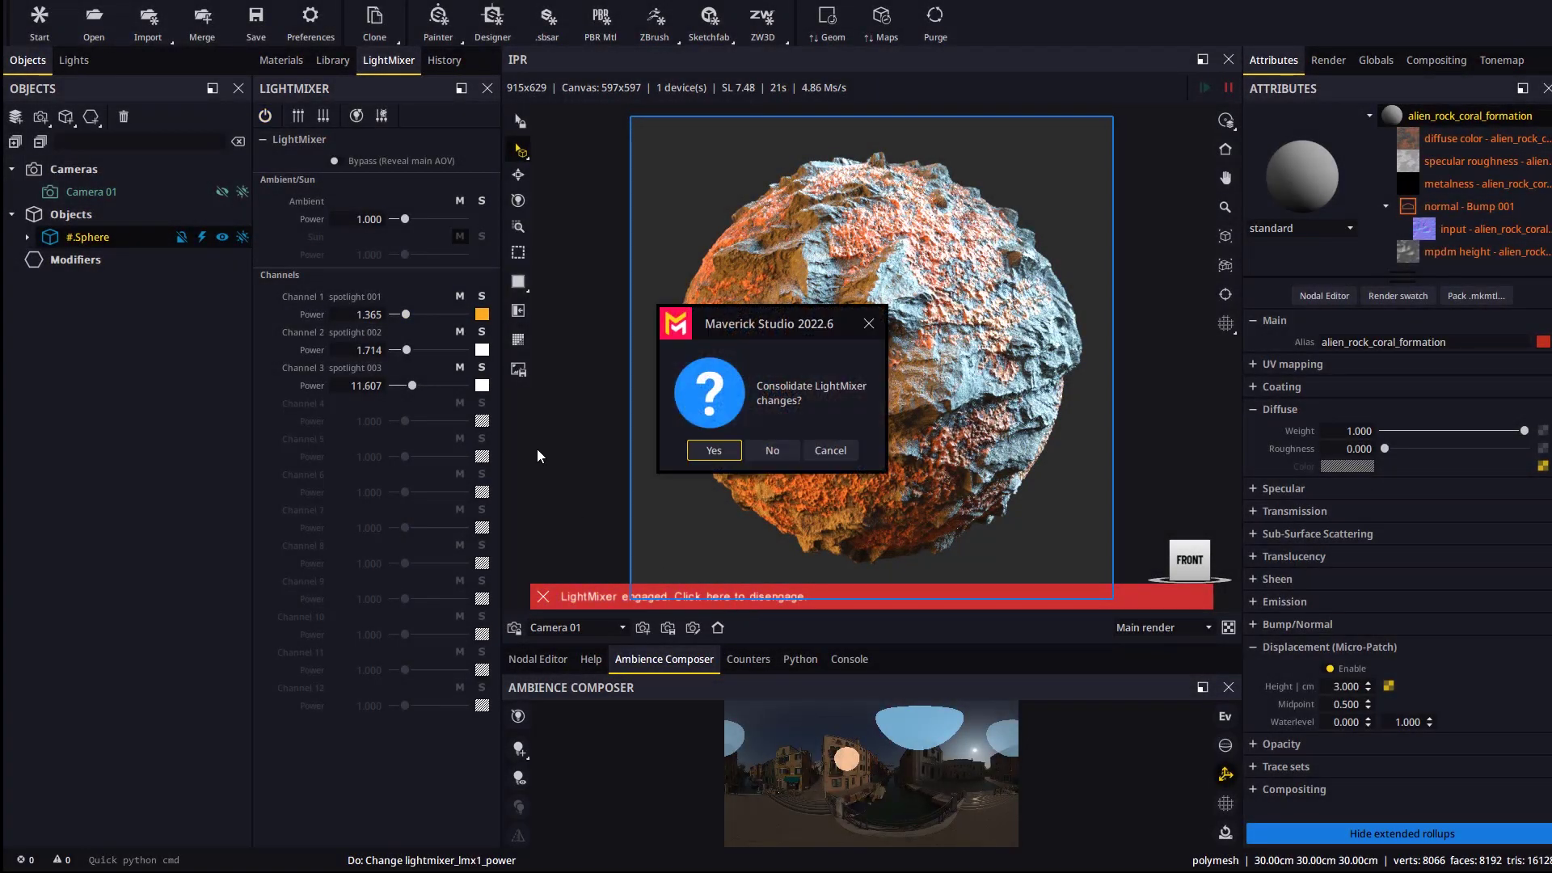
click(714, 453)
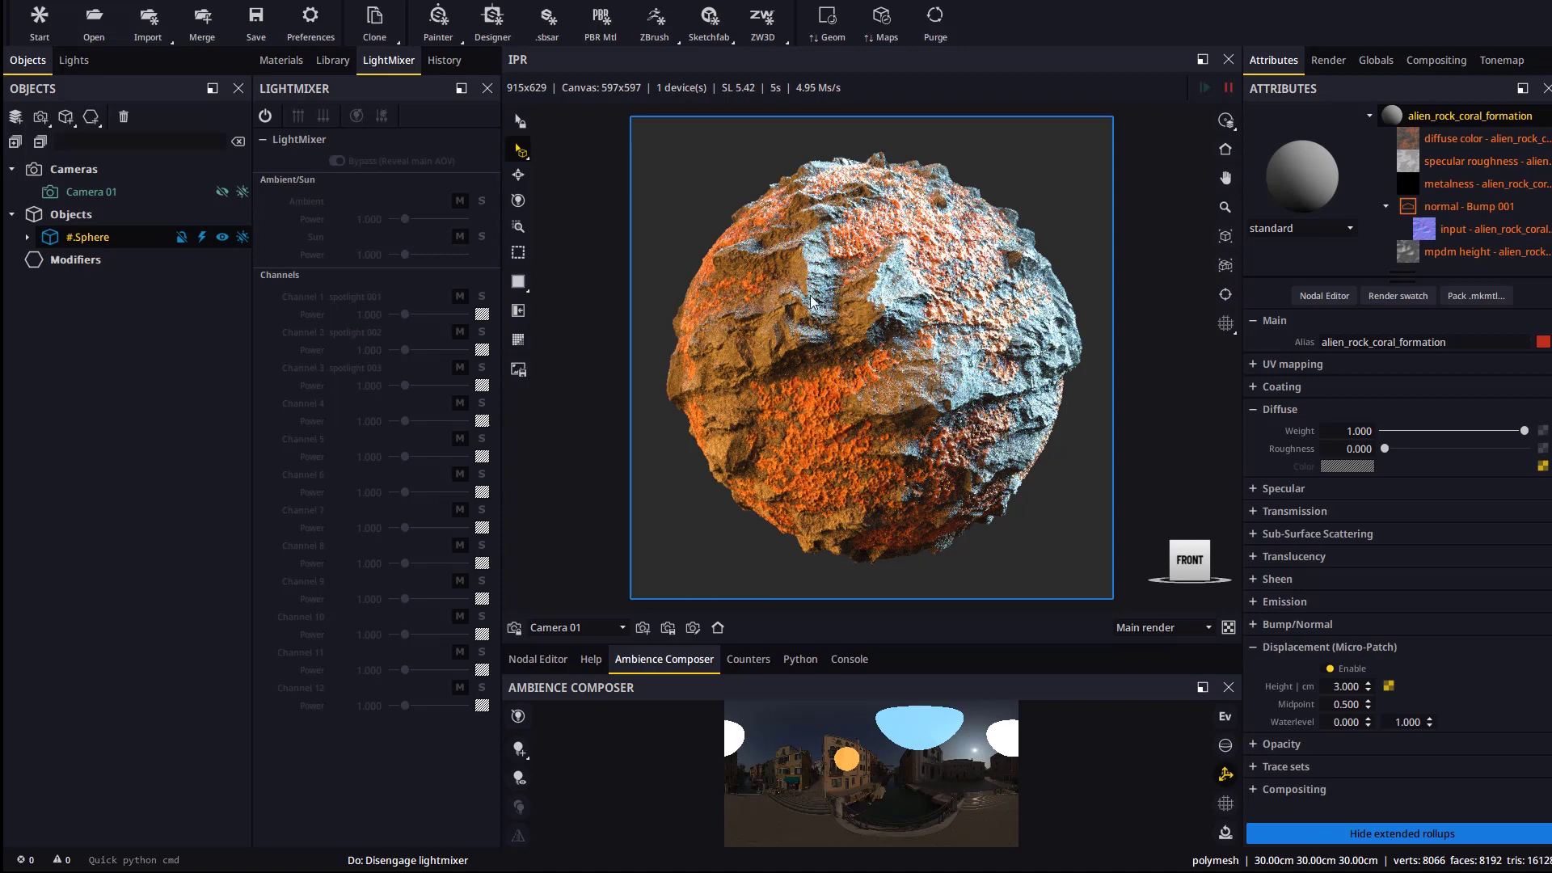
click(282, 60)
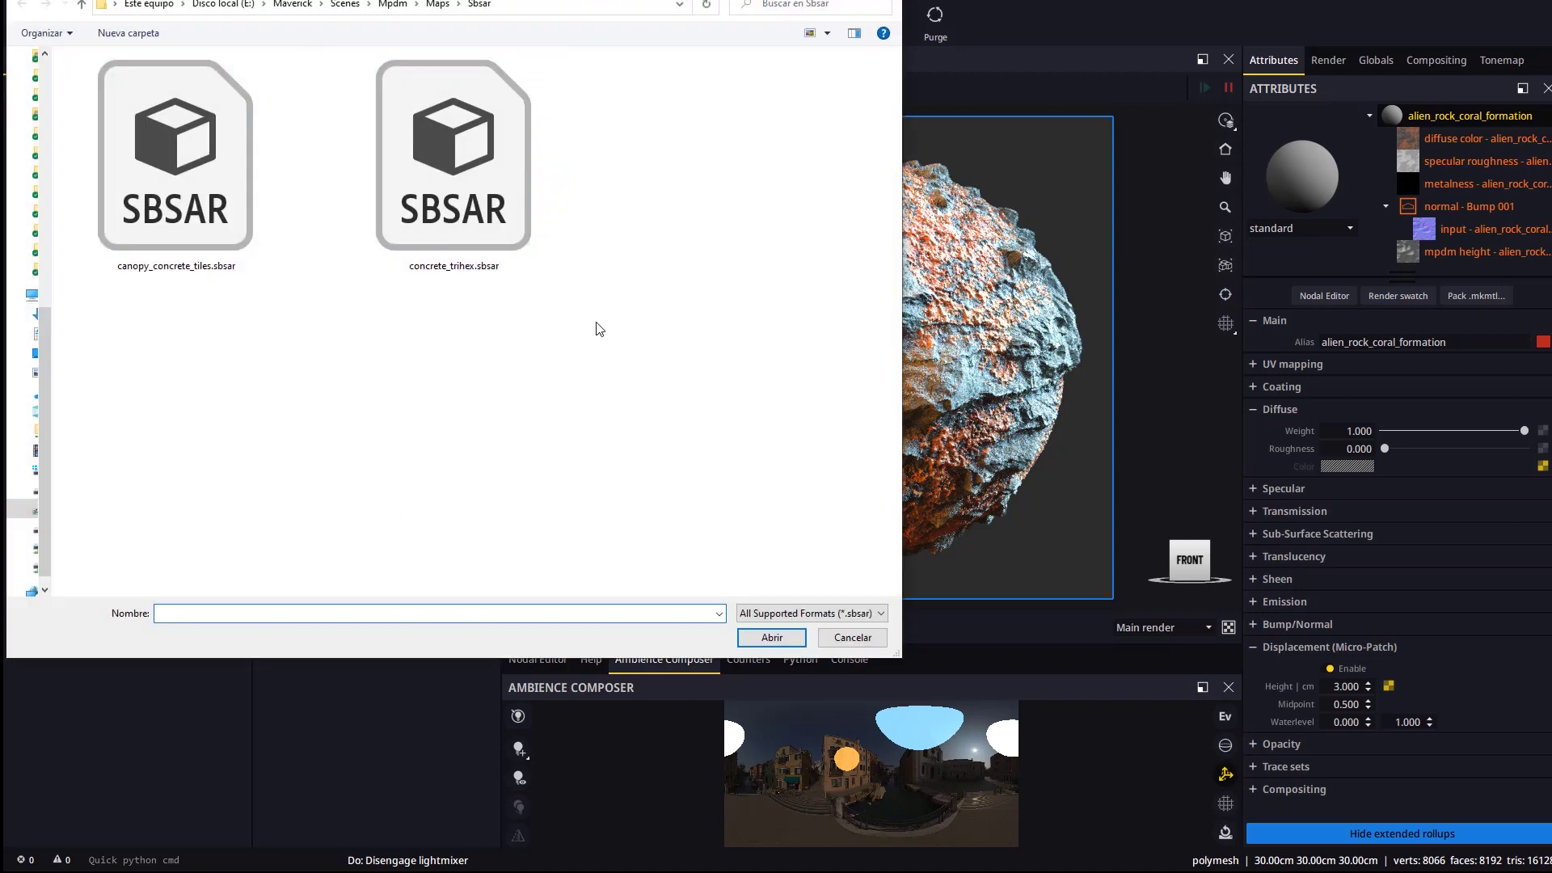
- Import canopy_concrete_tiles and apply canopy_concrete_tiles 001 to the sphere with rebuilt geometry
double_click(174, 162)
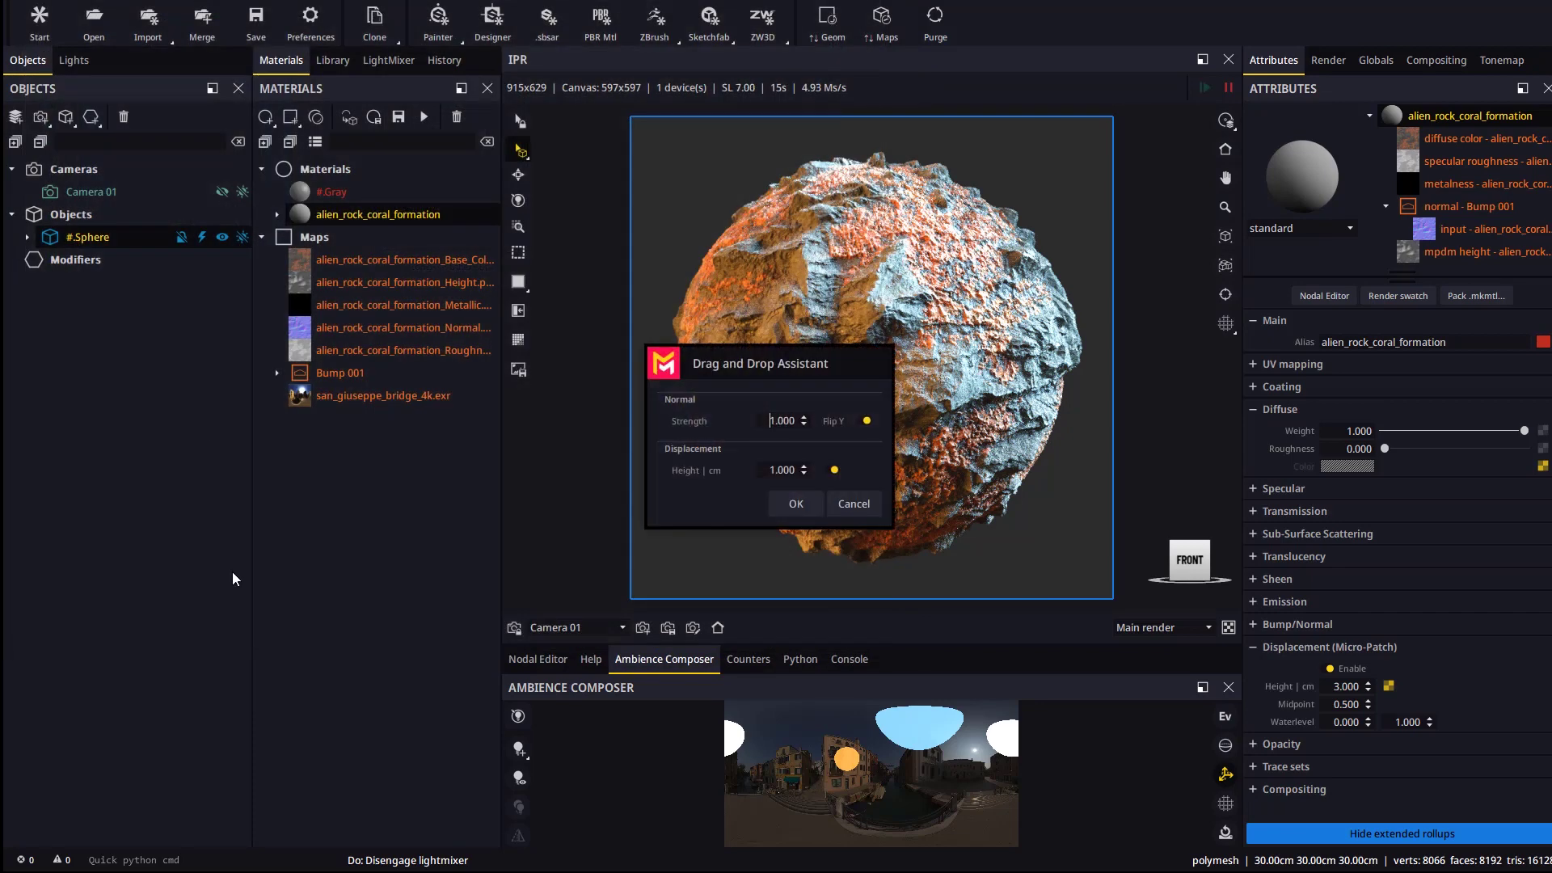
click(795, 503)
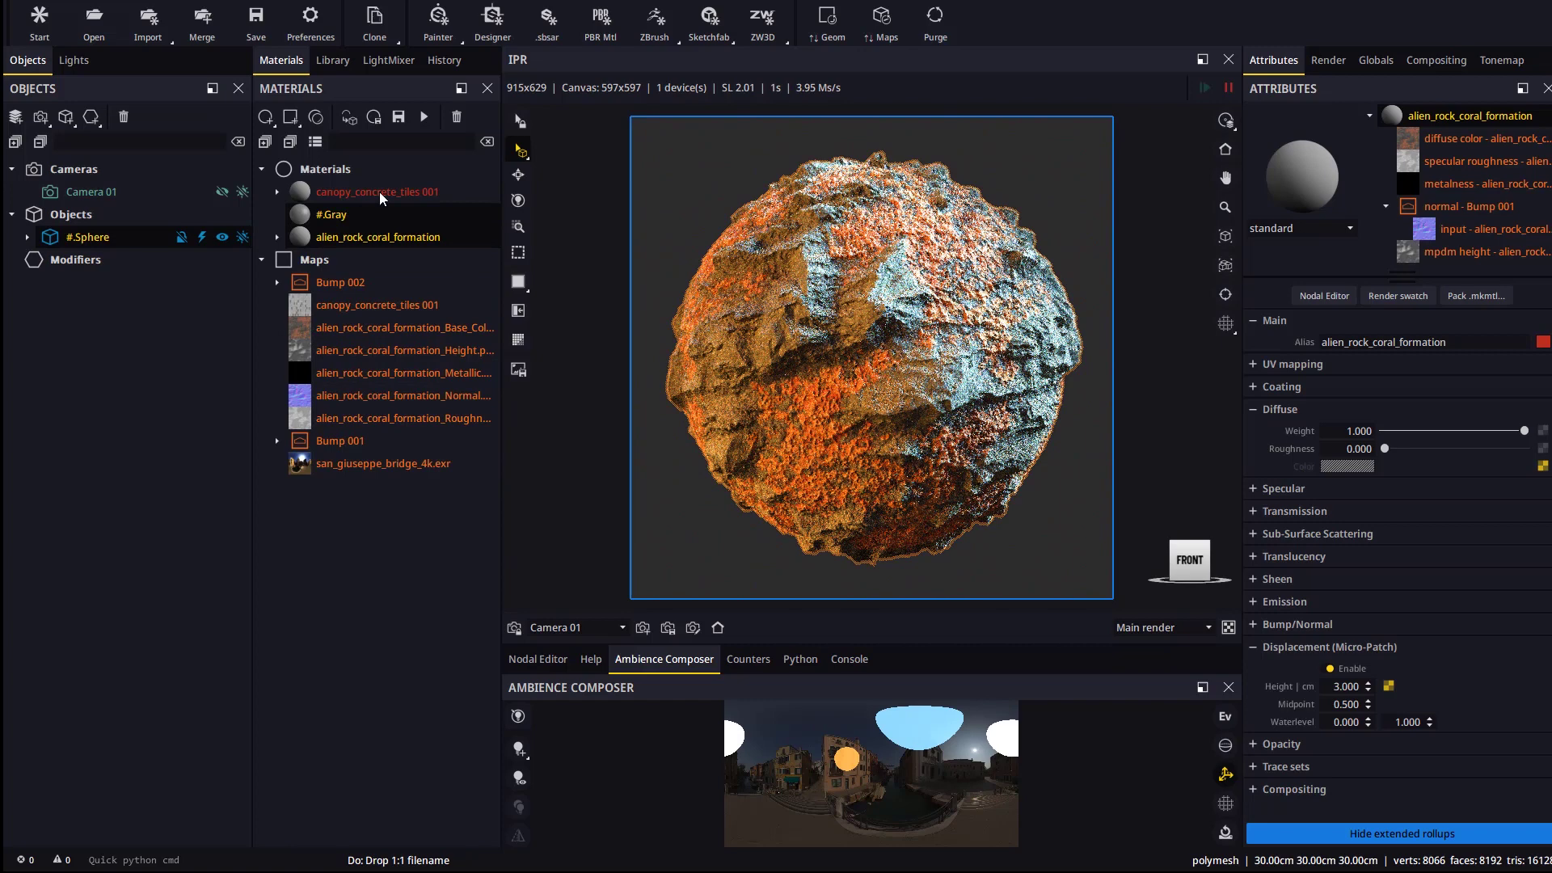
click(350, 192)
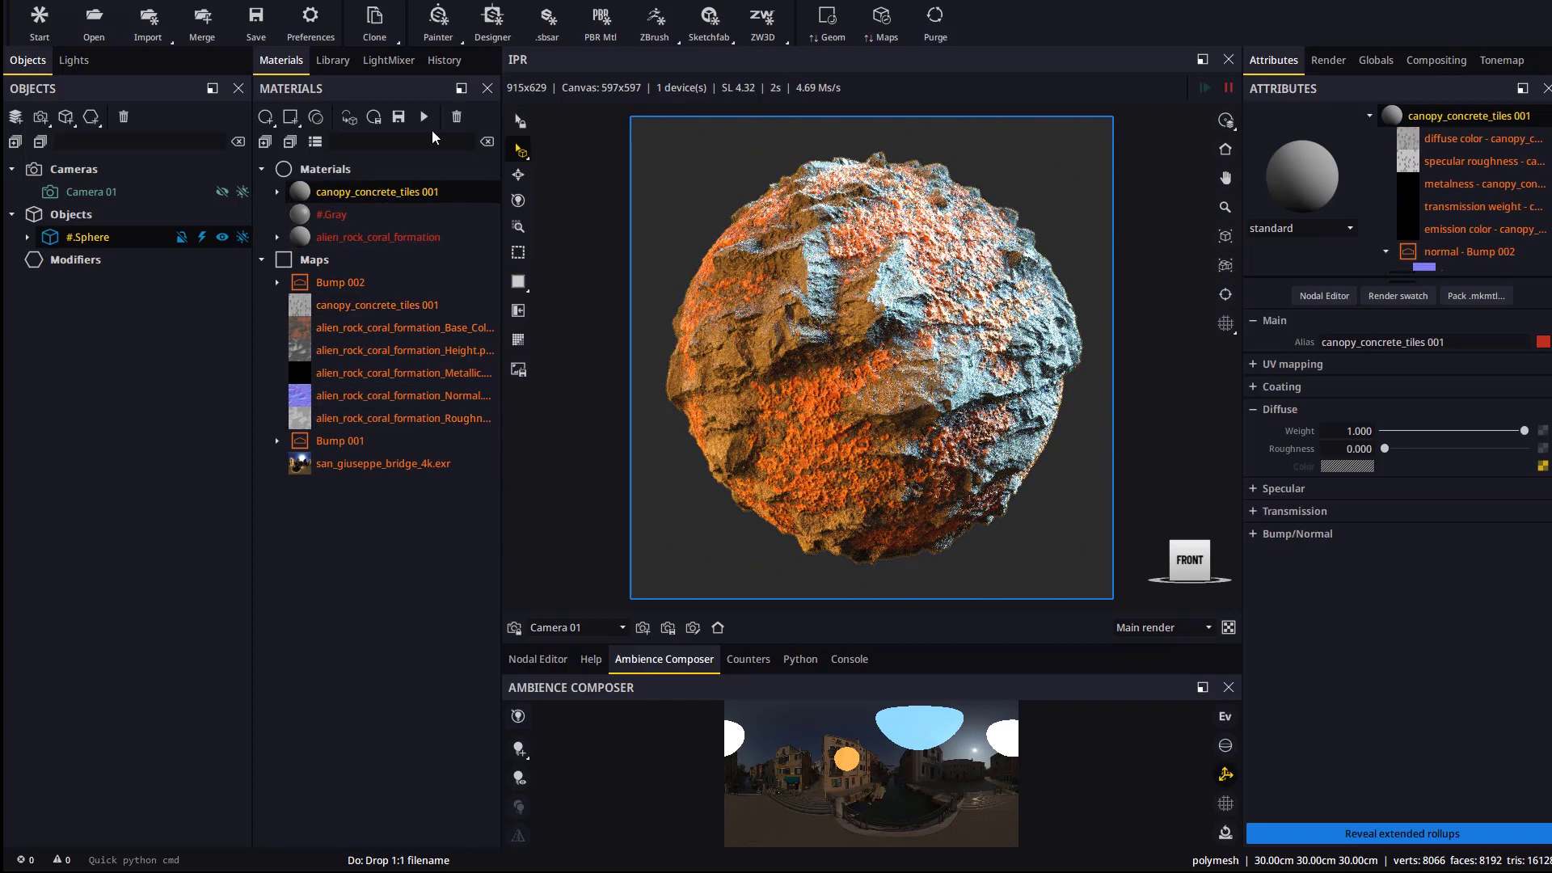
click(424, 118)
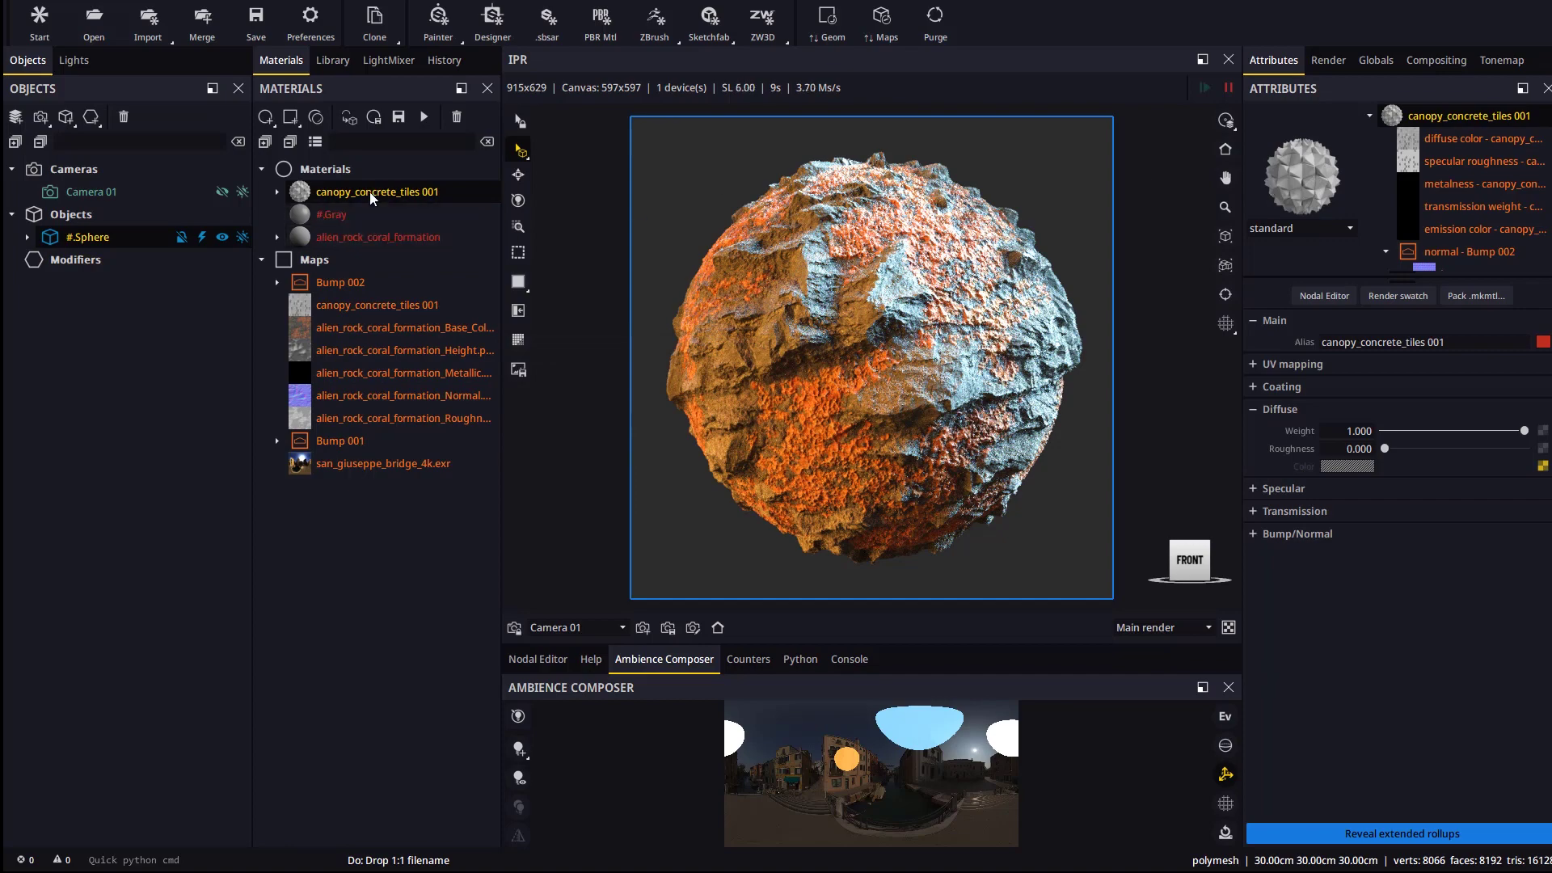
drag(370, 191, 780, 508)
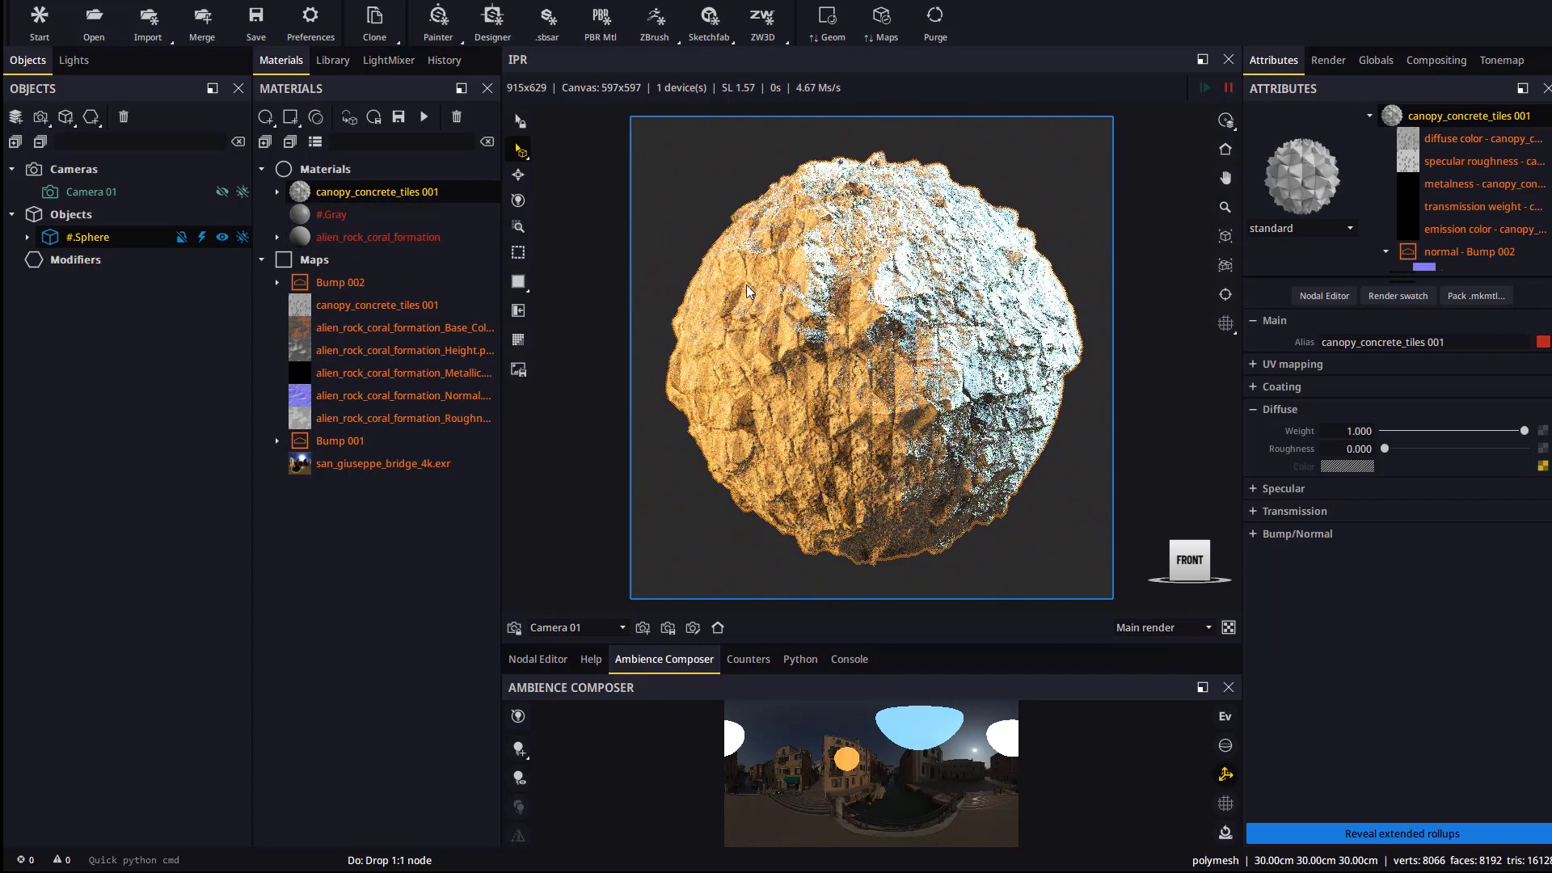
click(826, 20)
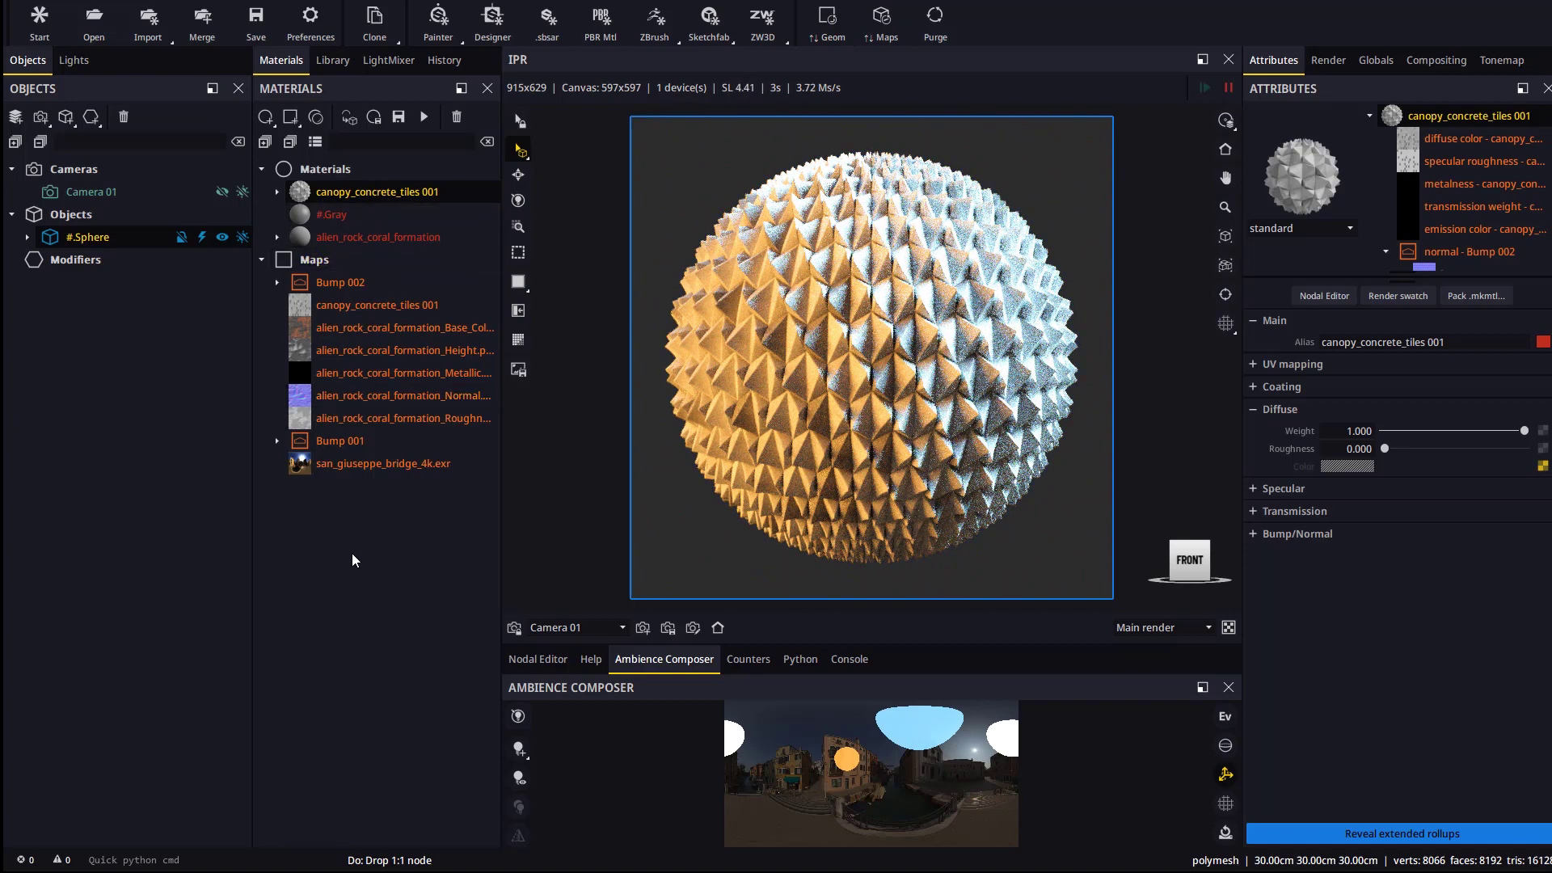
- Load concrete_trihex.sbsar with default import settings and select the new concrete_trihex 001 material
click(549, 18)
click(452, 162)
click(772, 636)
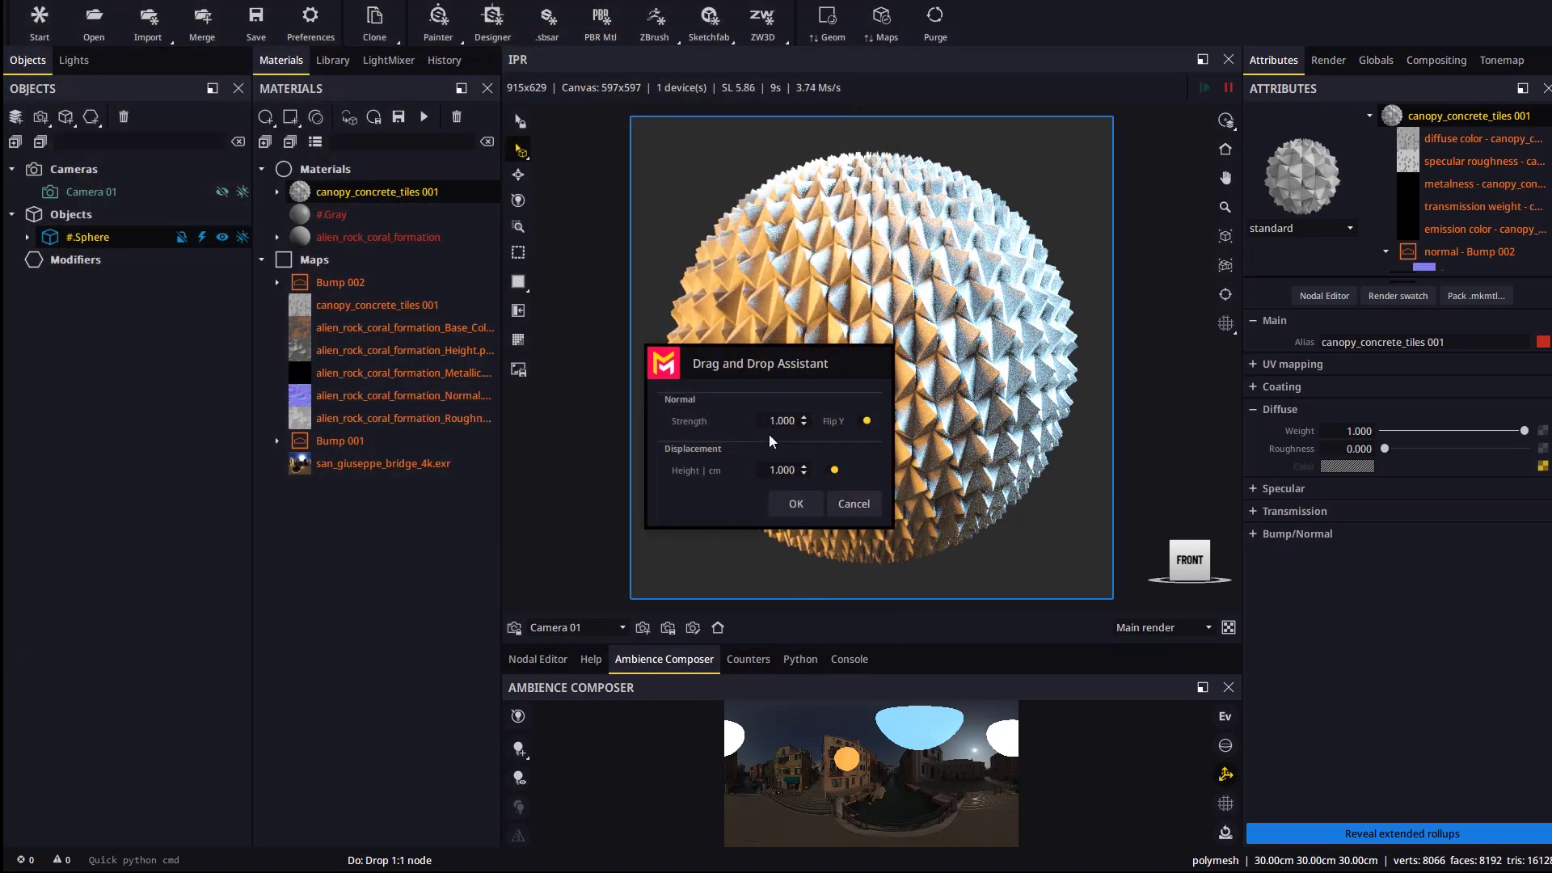
click(798, 504)
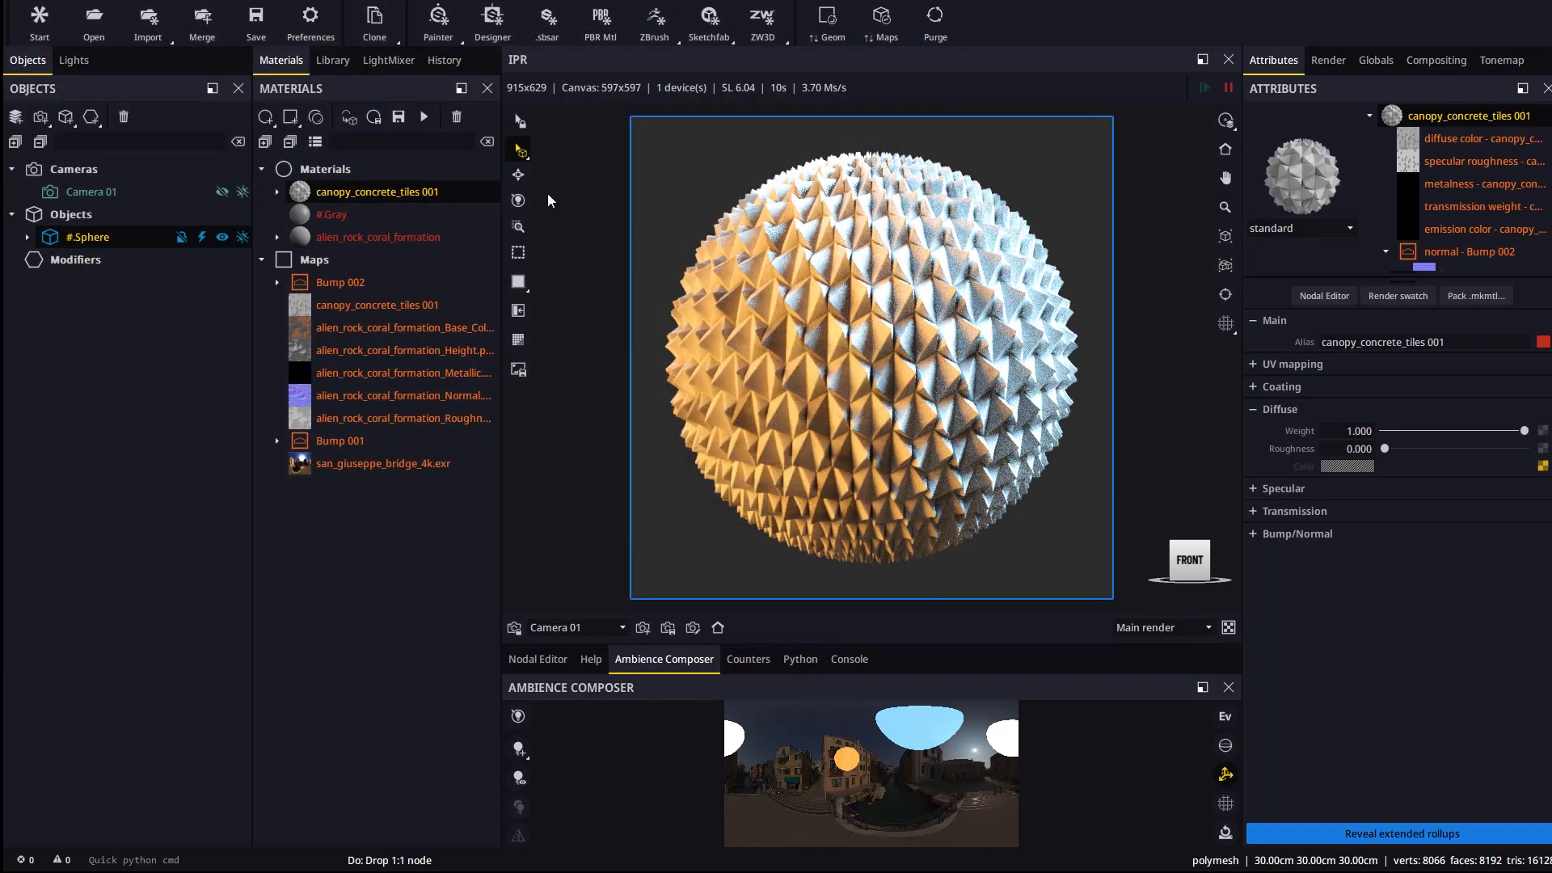
click(378, 191)
- Render the material swatches and drag concrete_trihex 001 onto the sphere
click(422, 118)
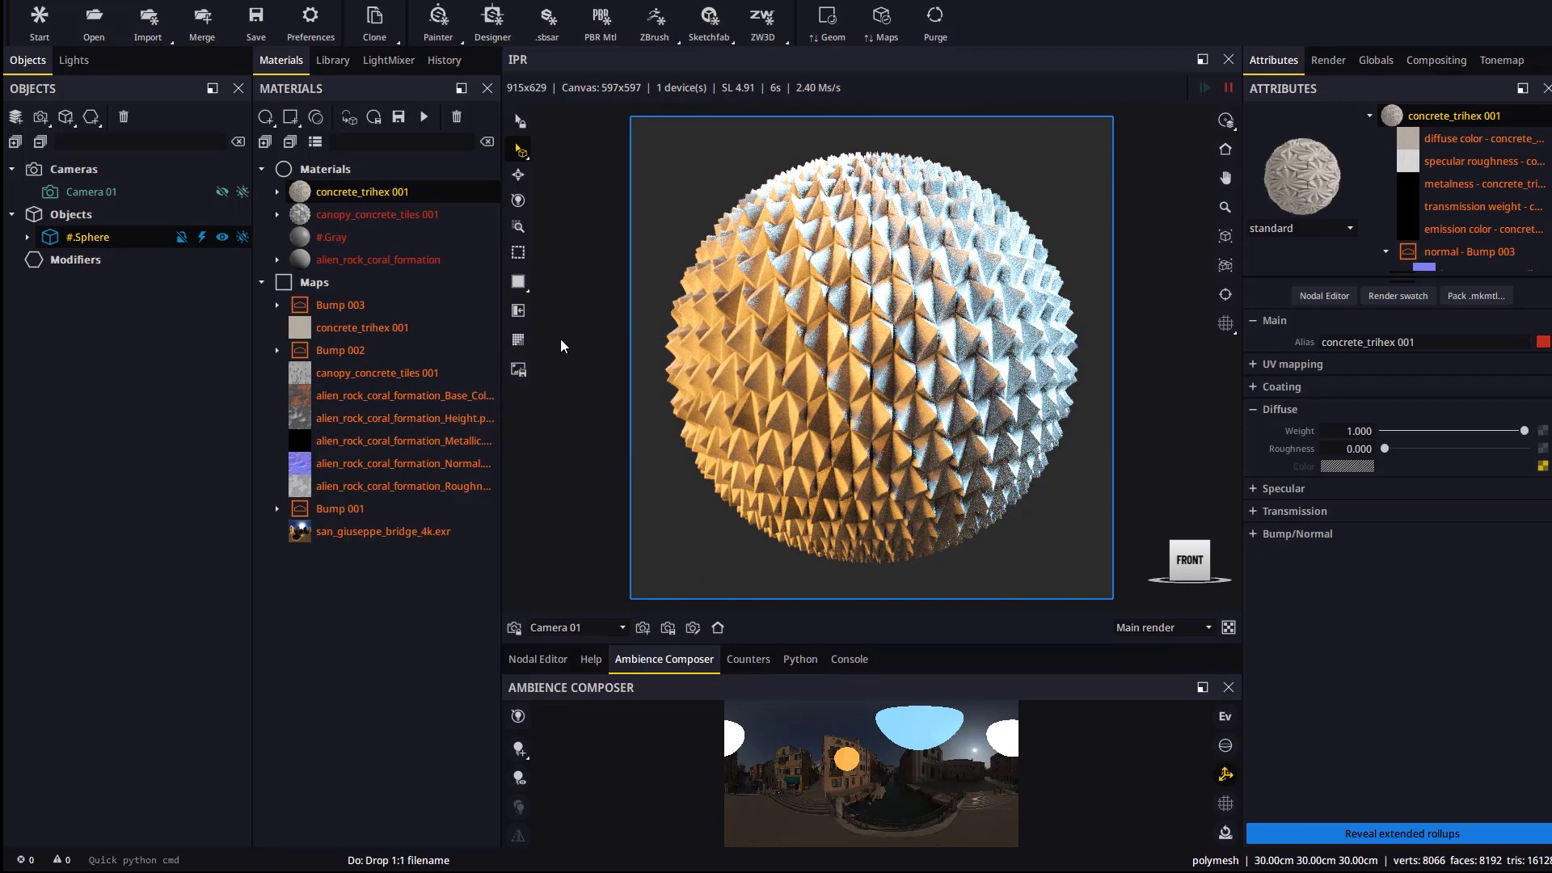
drag(346, 191, 795, 326)
drag(772, 565, 773, 565)
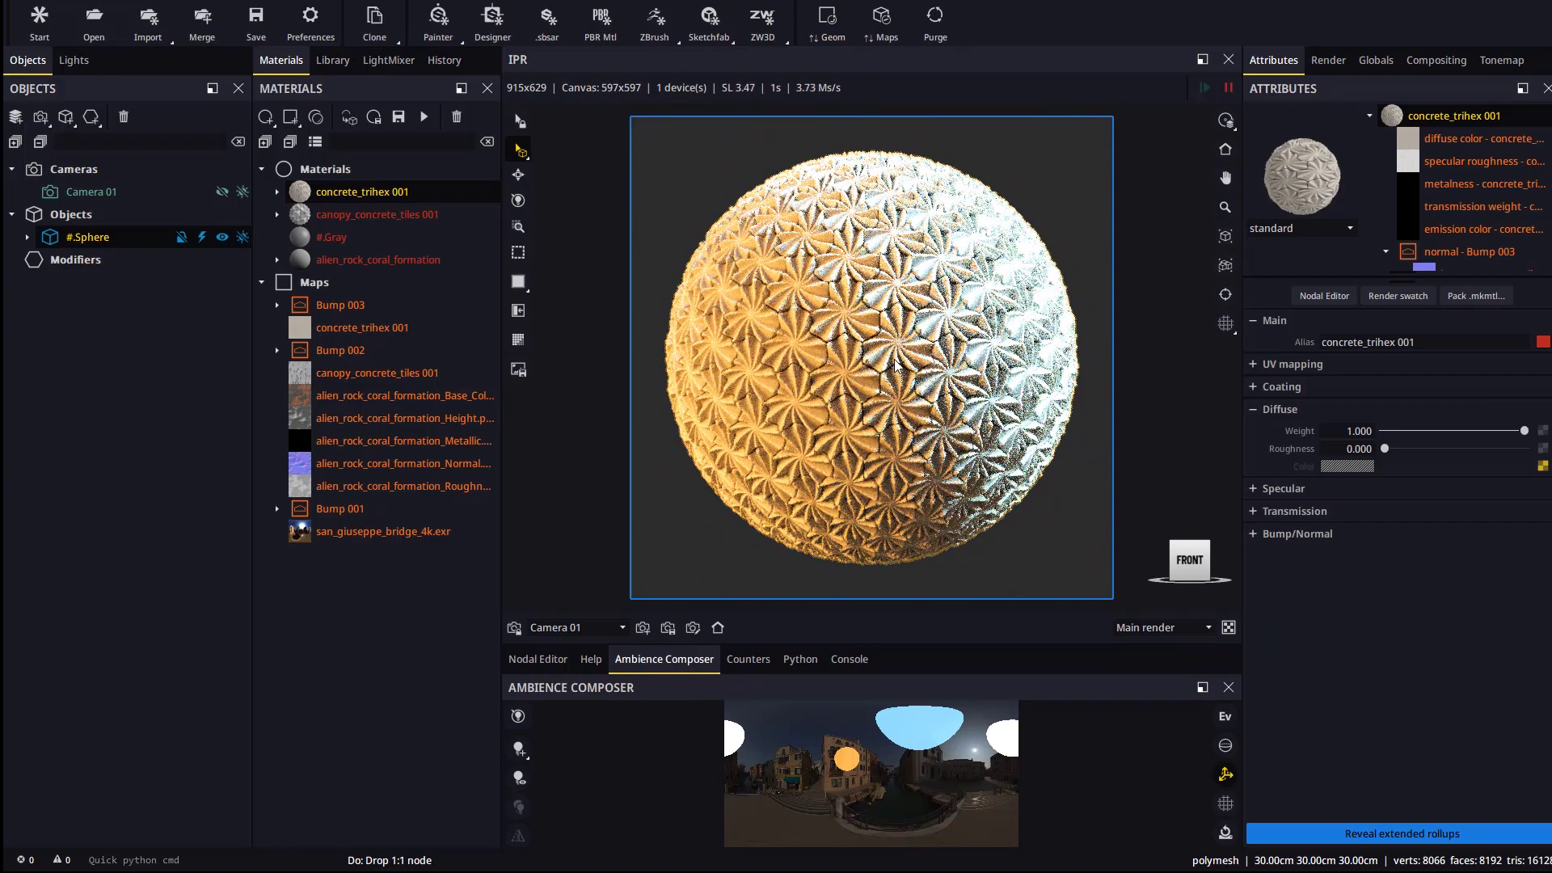
scroll(730, 355, up, 5)
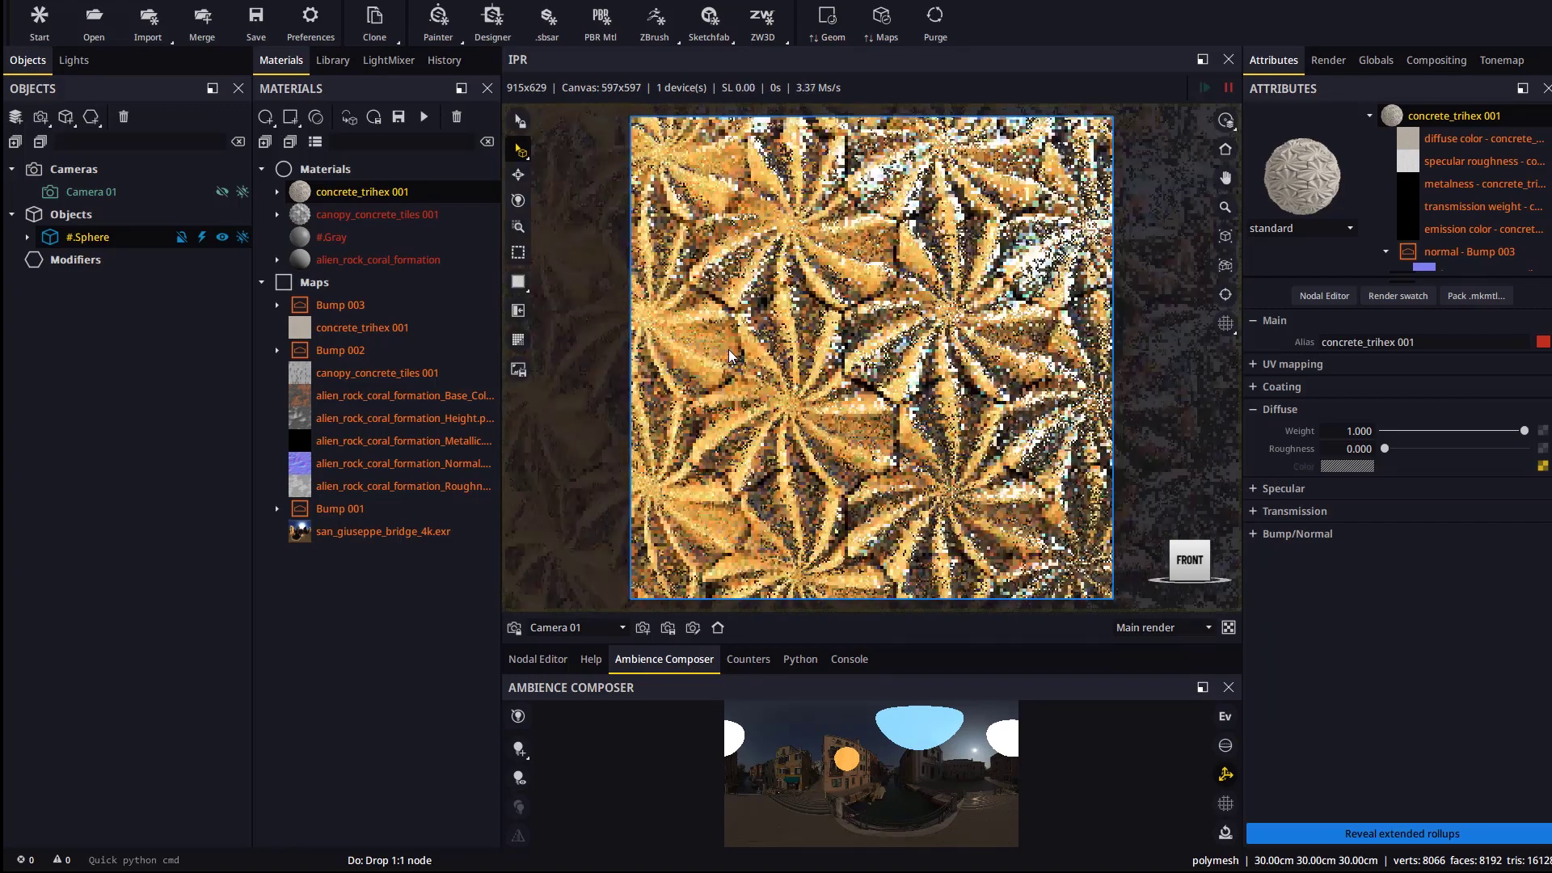
scroll(729, 356, up, 1)
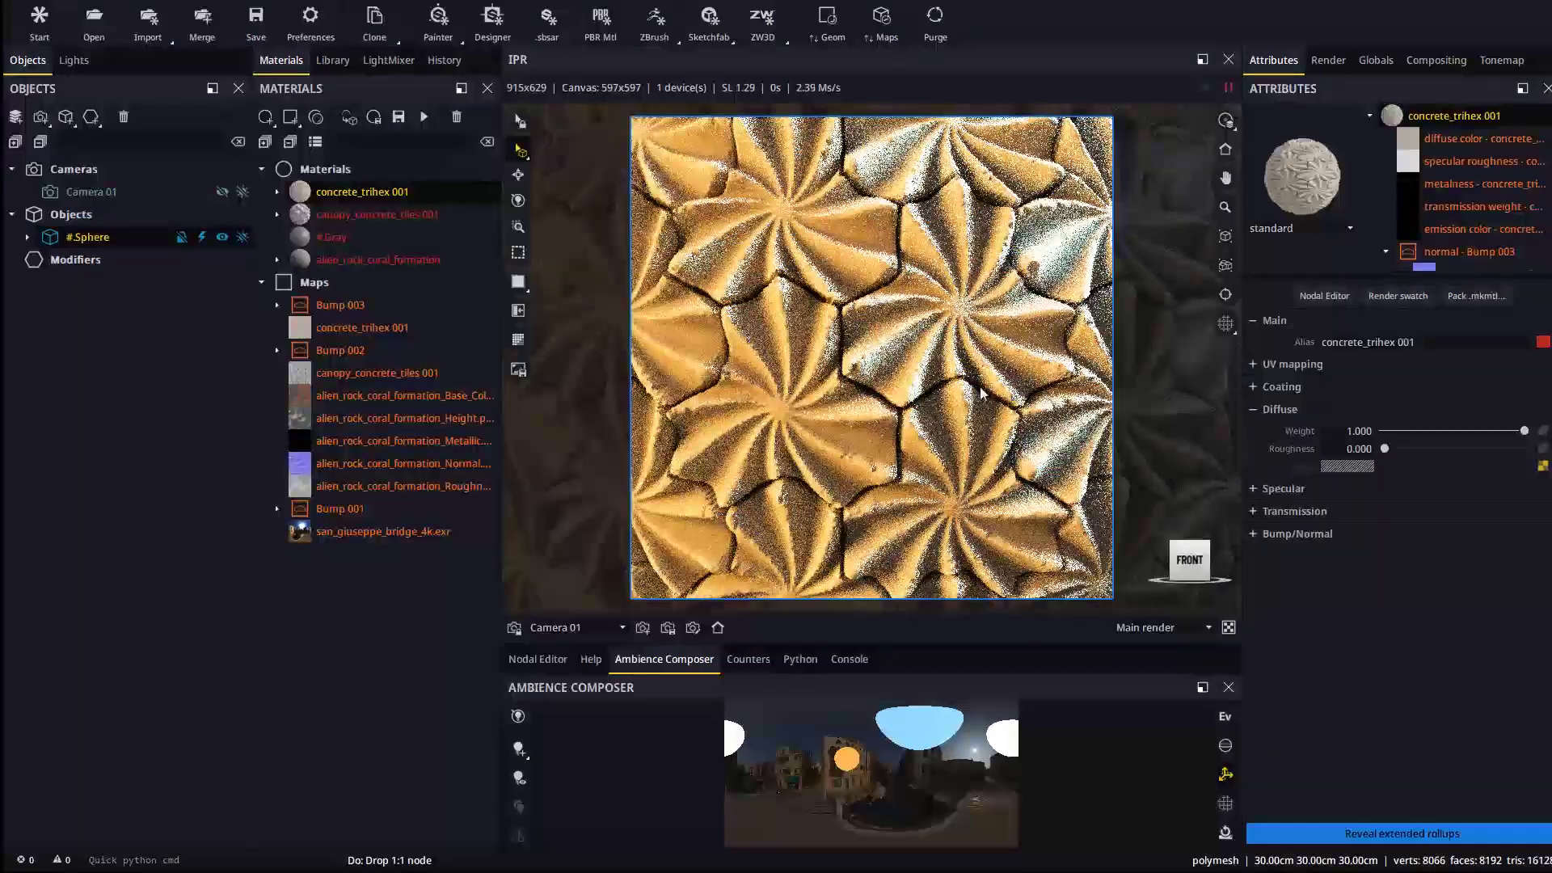
- Inspect the star-tile relief in clay shading with normal smoothing, then select the diffuse color substance node
click(519, 312)
click(519, 596)
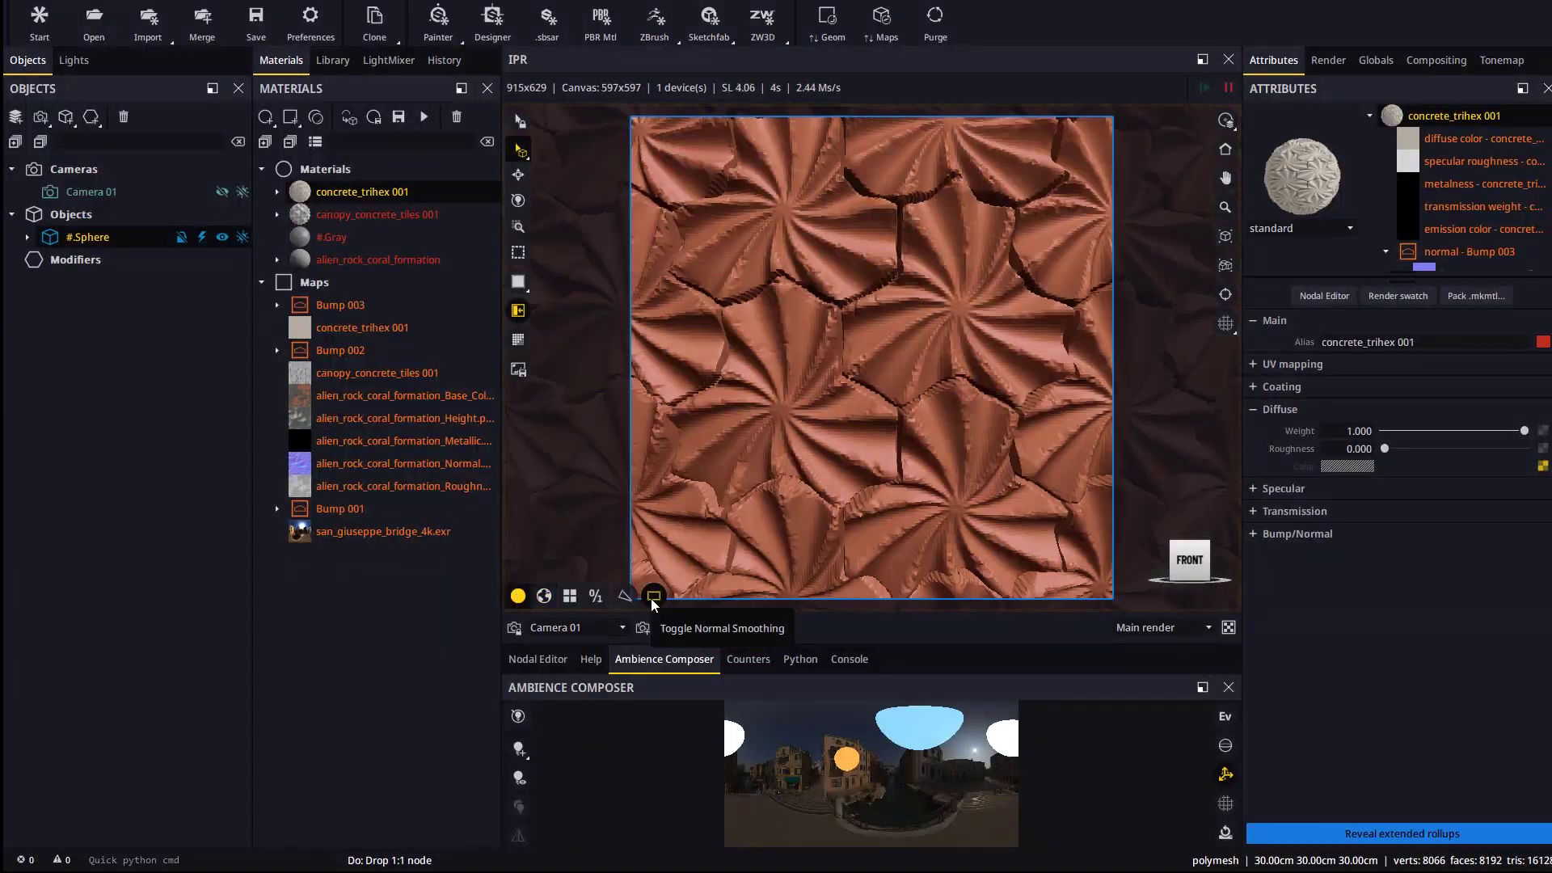
click(652, 598)
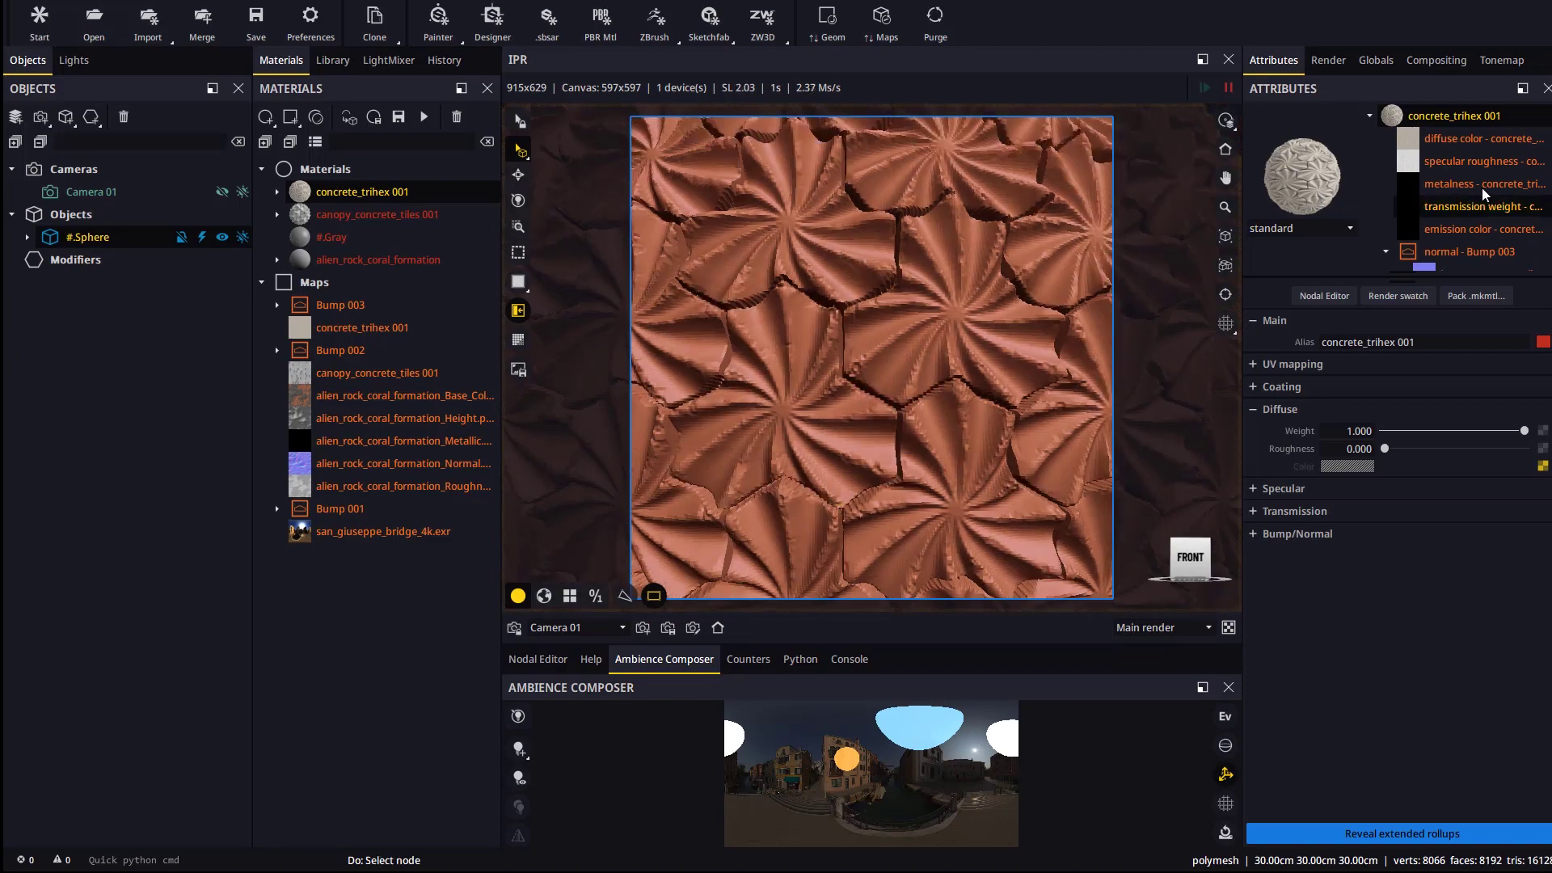
click(1483, 138)
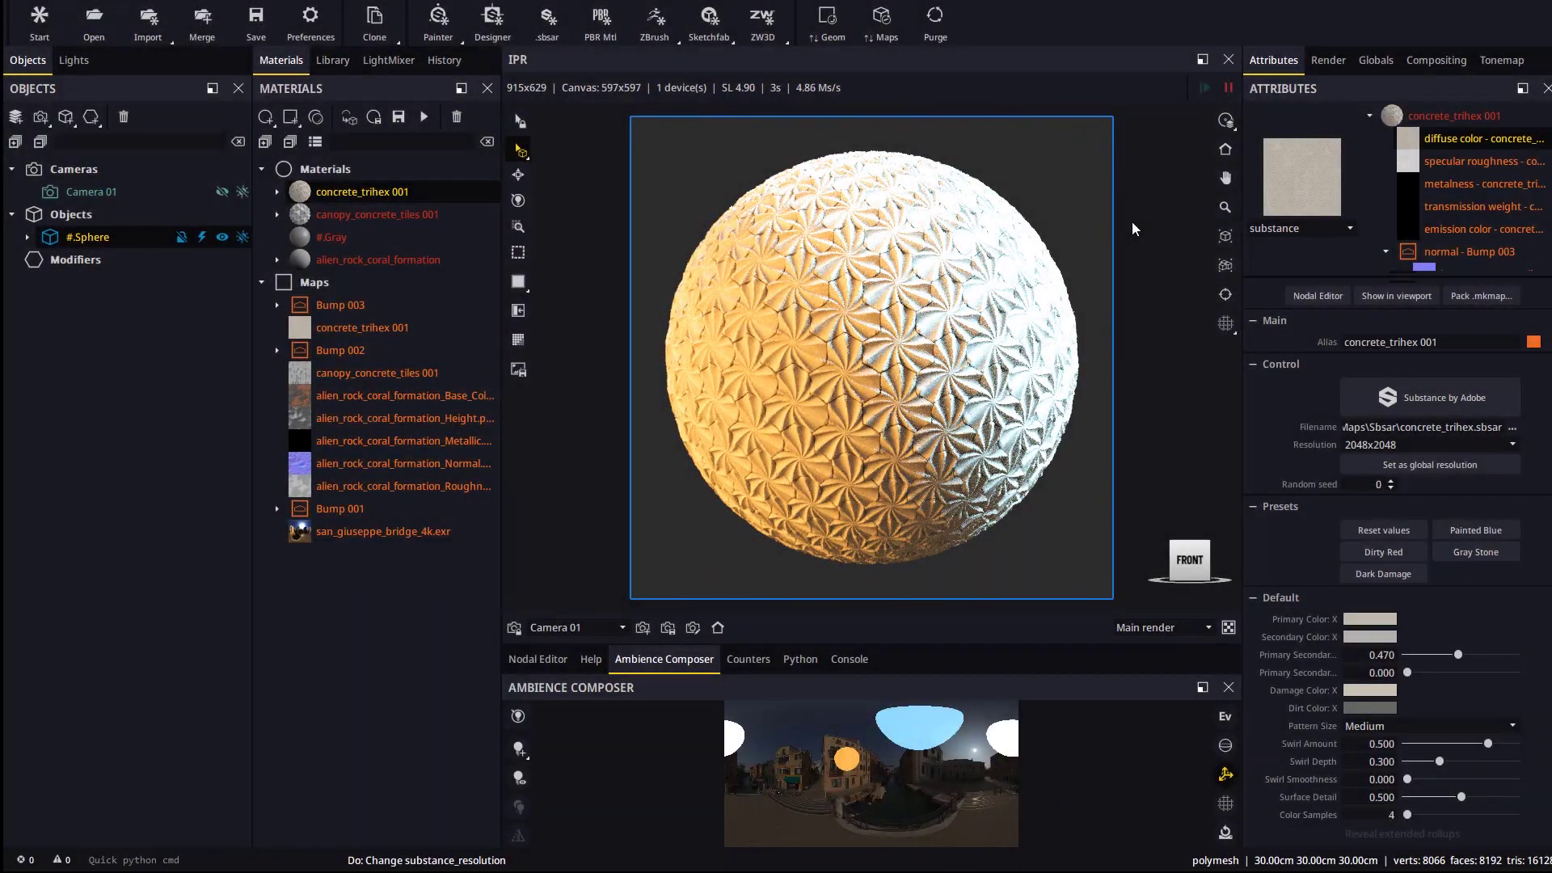
- Import the Wicker008A PBR set with Displacement enabled and drag the new material onto the sphere
click(599, 30)
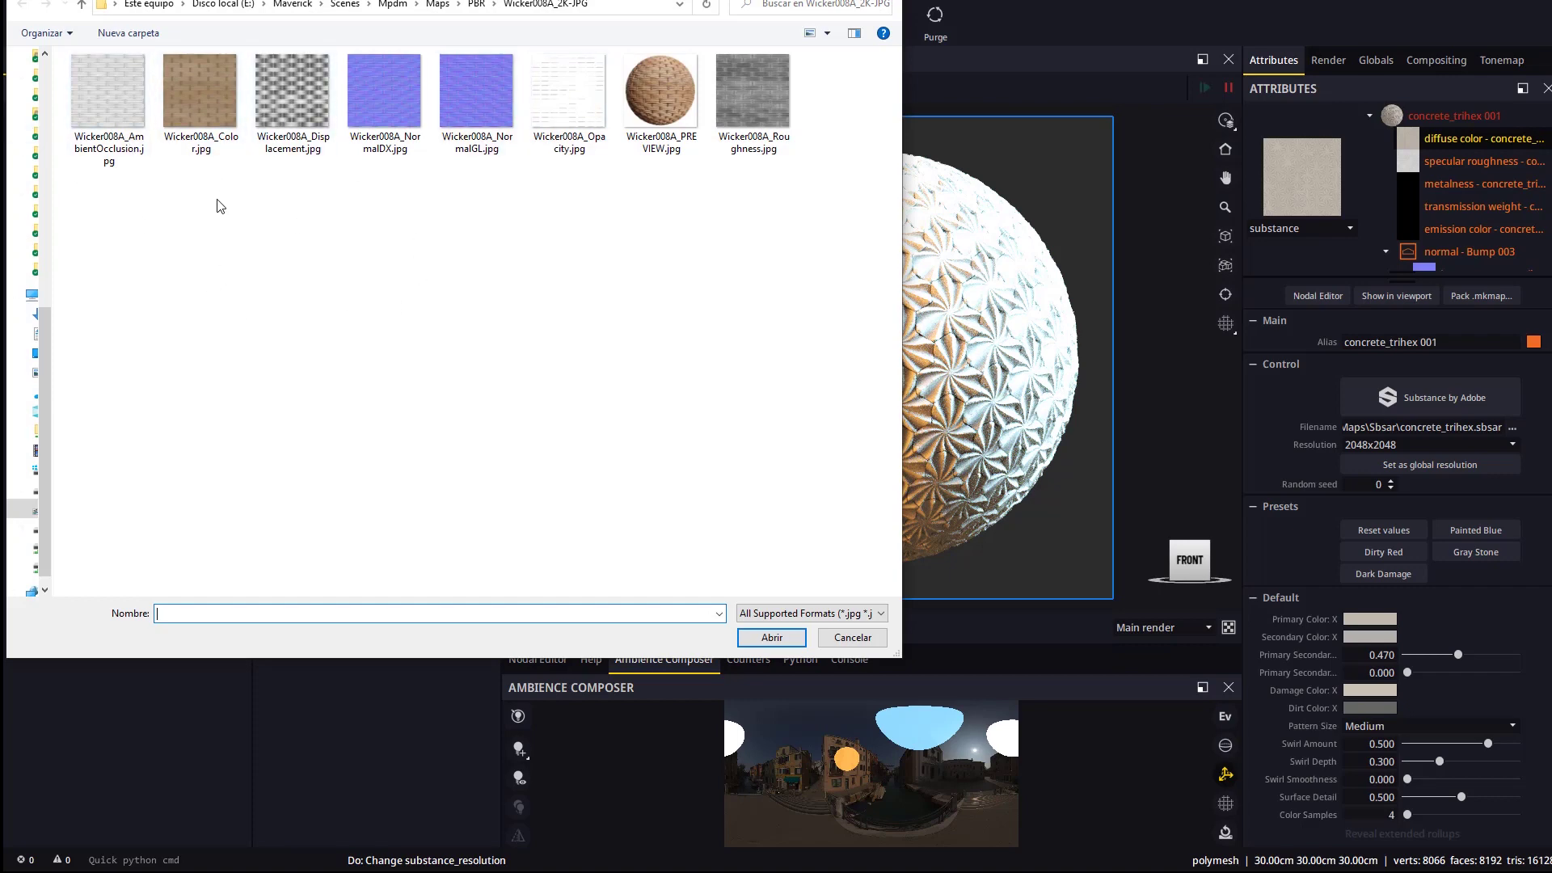
double_click(210, 98)
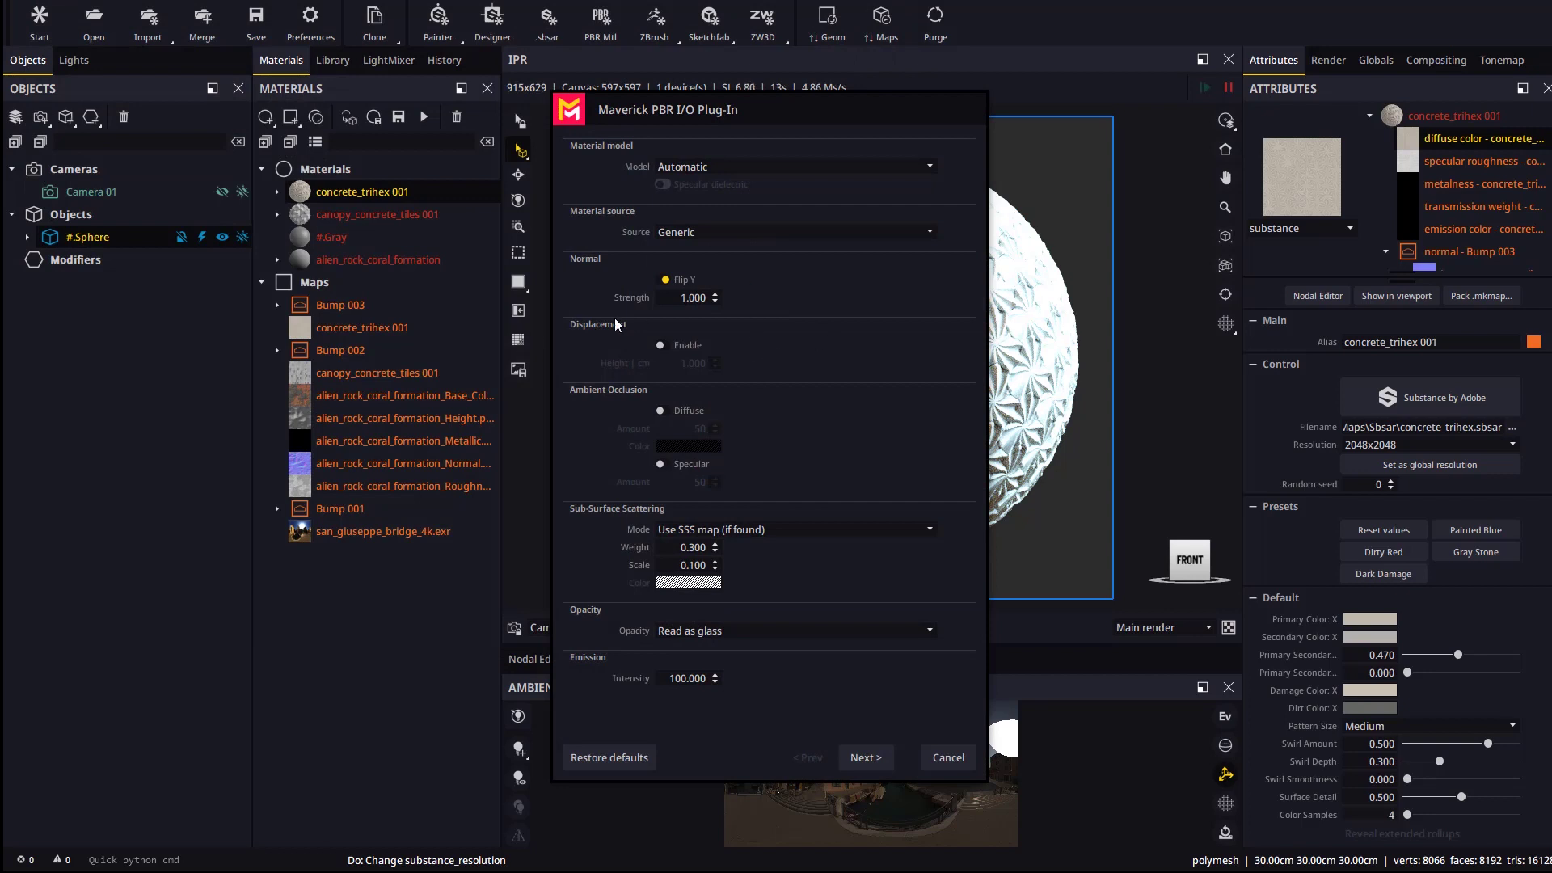
click(663, 352)
click(864, 757)
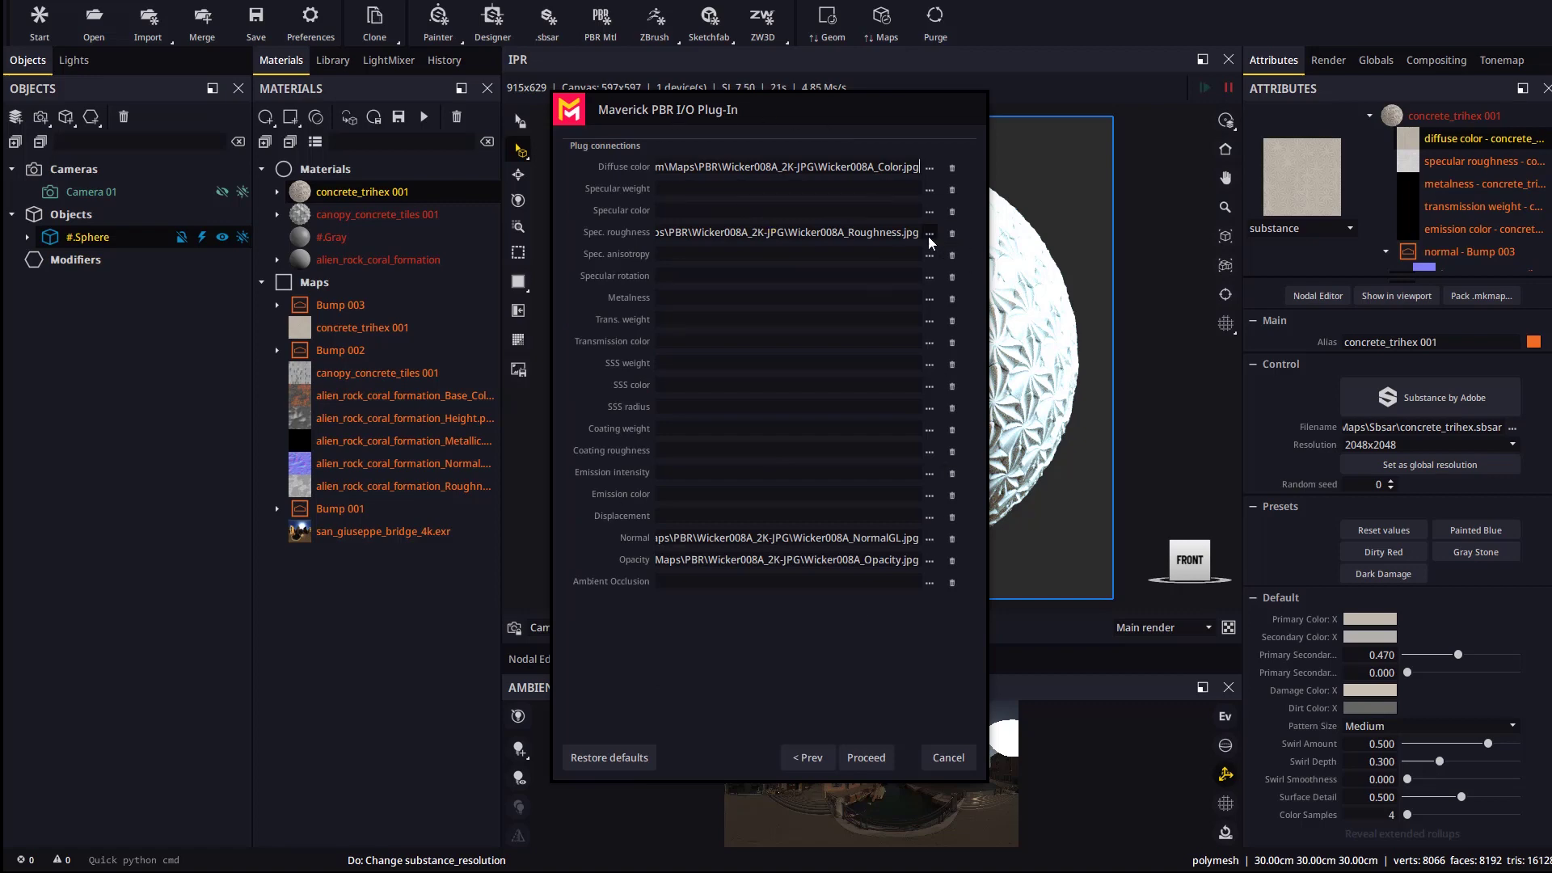
click(866, 757)
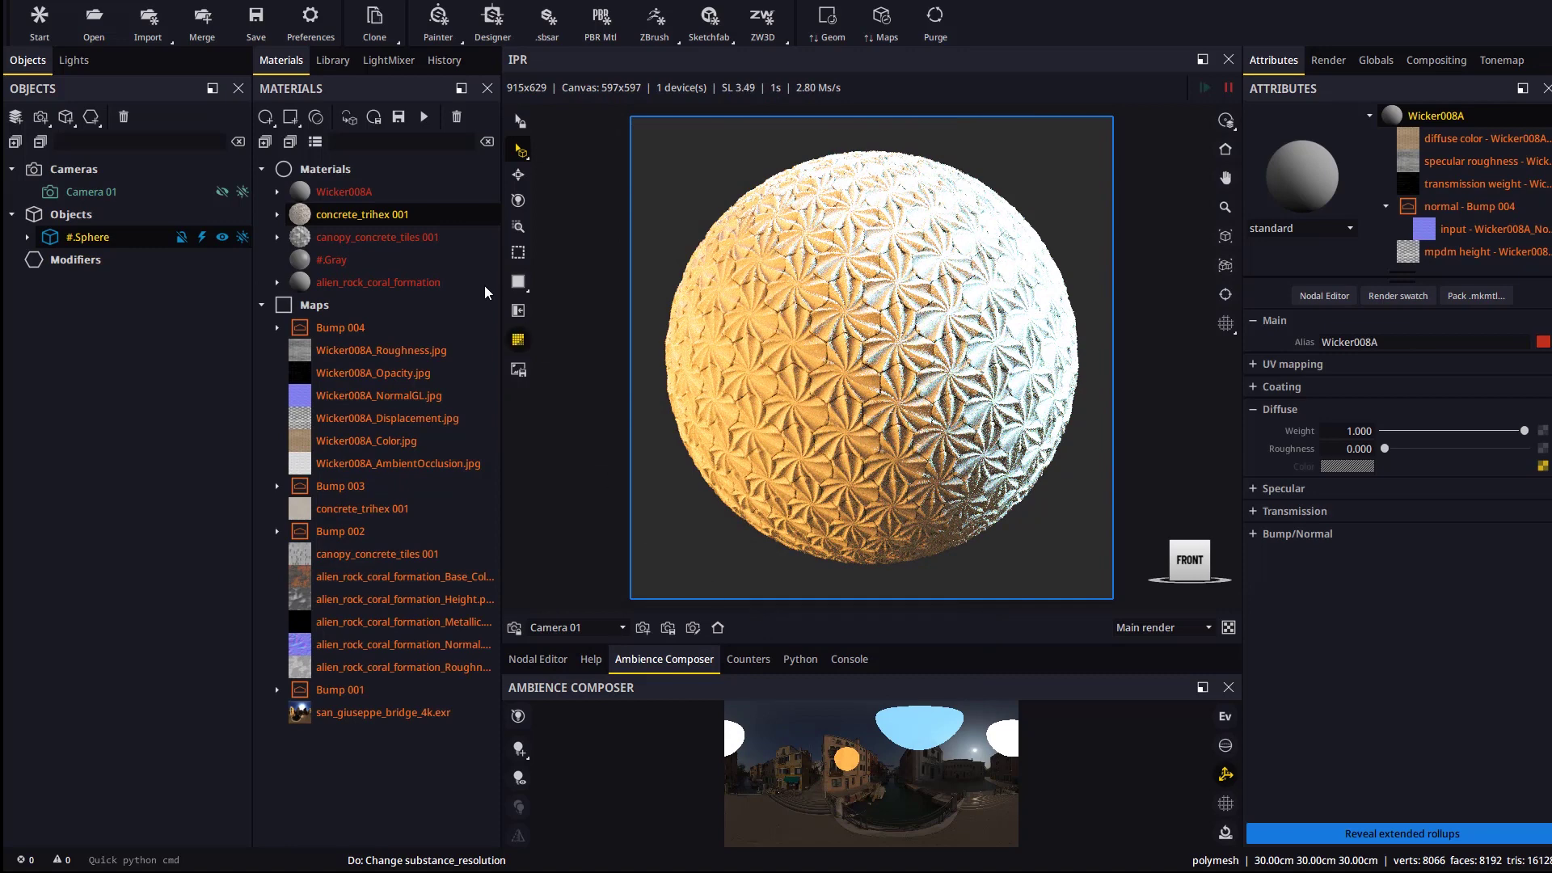
click(422, 118)
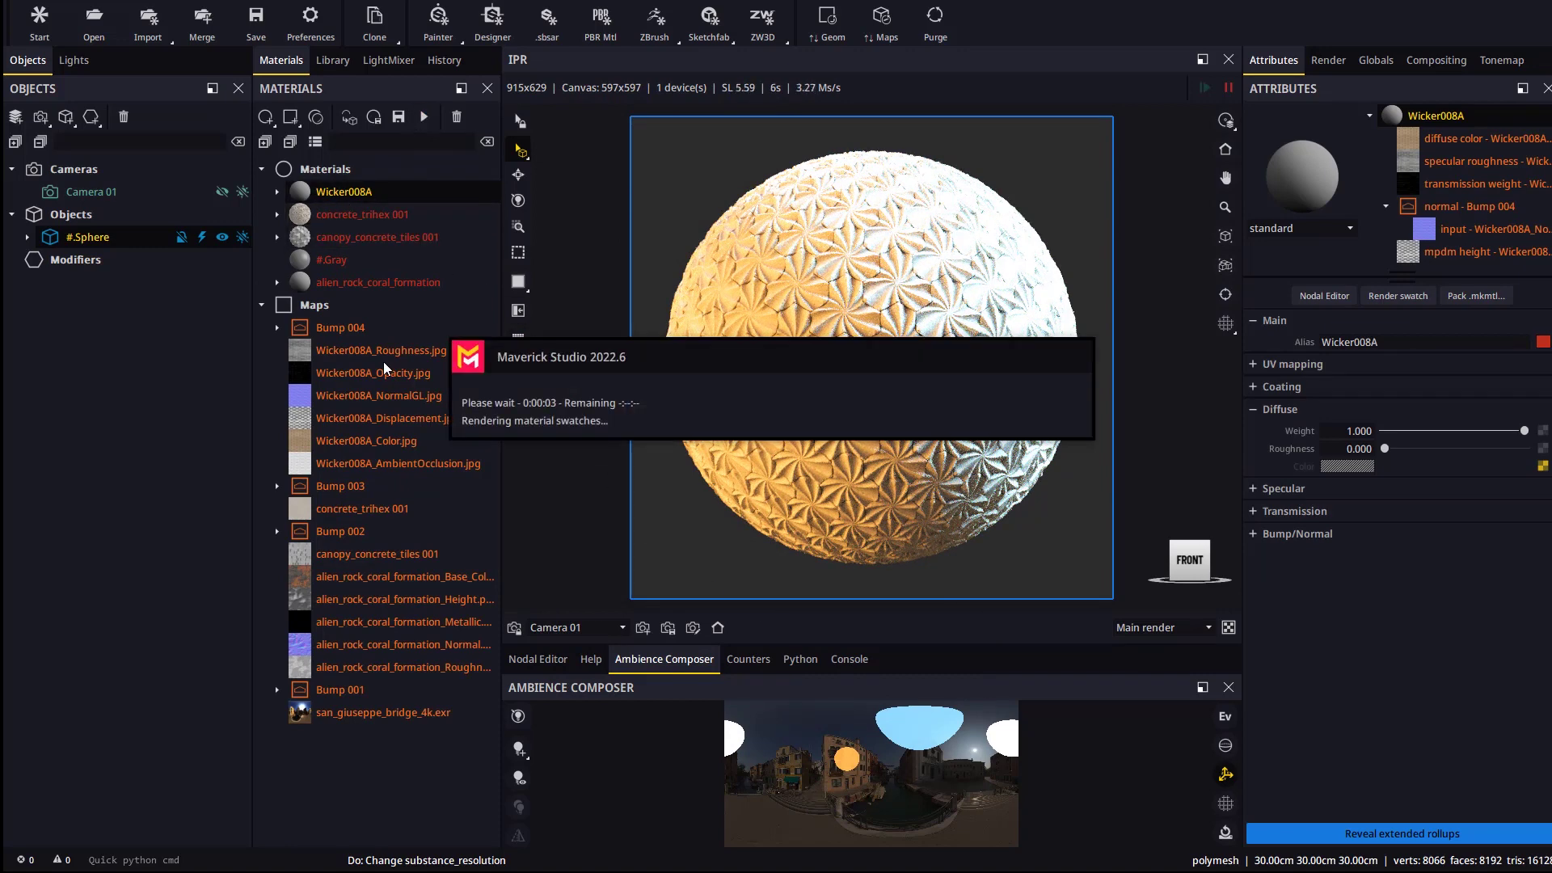
drag(343, 191, 895, 368)
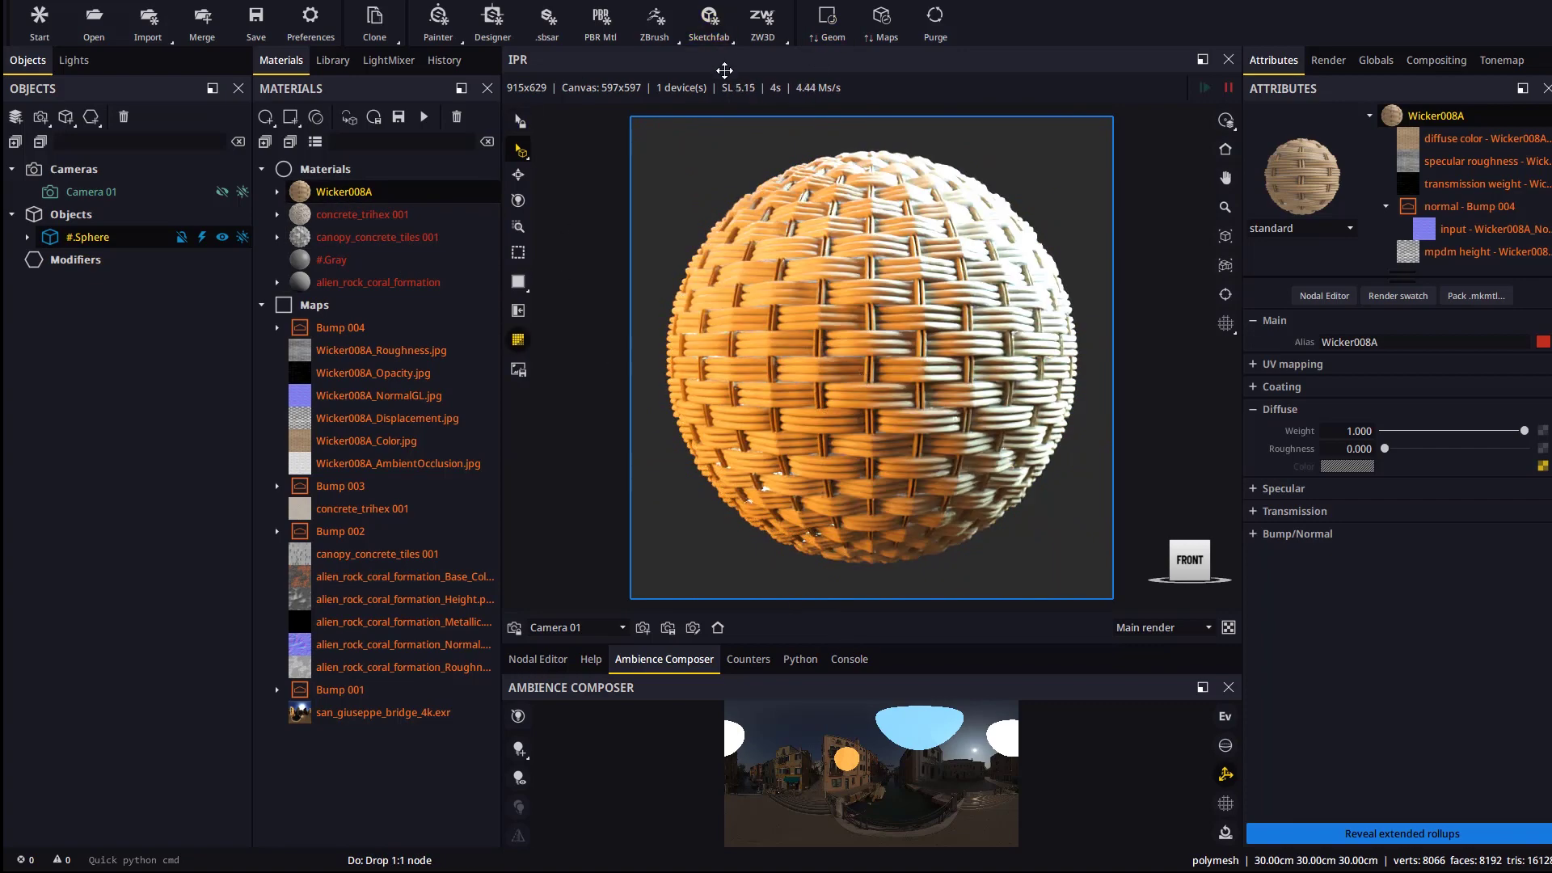
- Cancel the damaged concrete PBR import after finding no maps connected
click(604, 28)
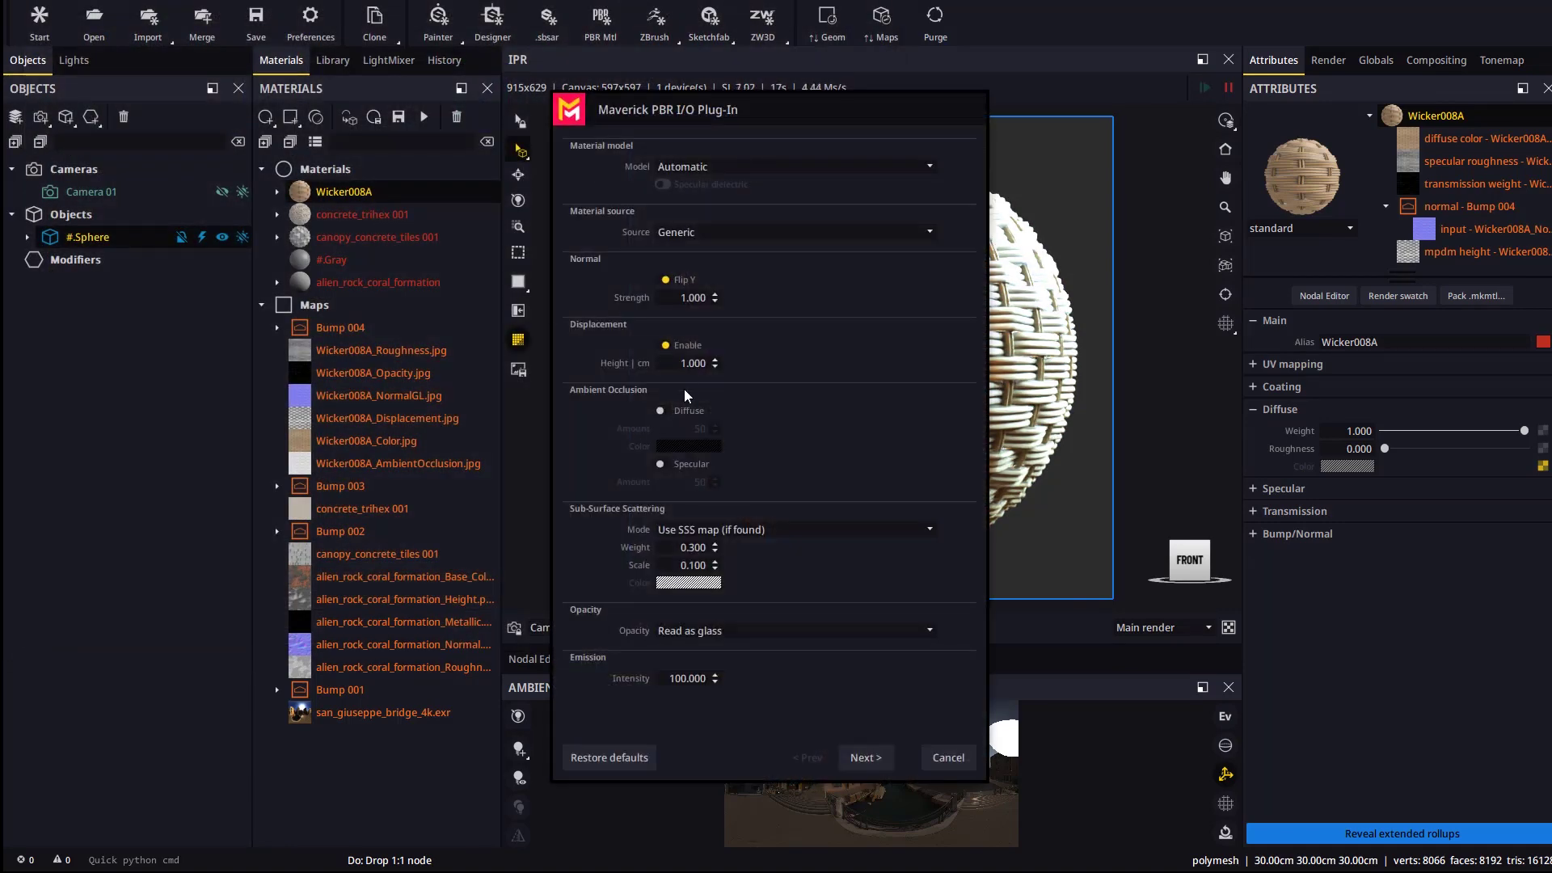
click(865, 757)
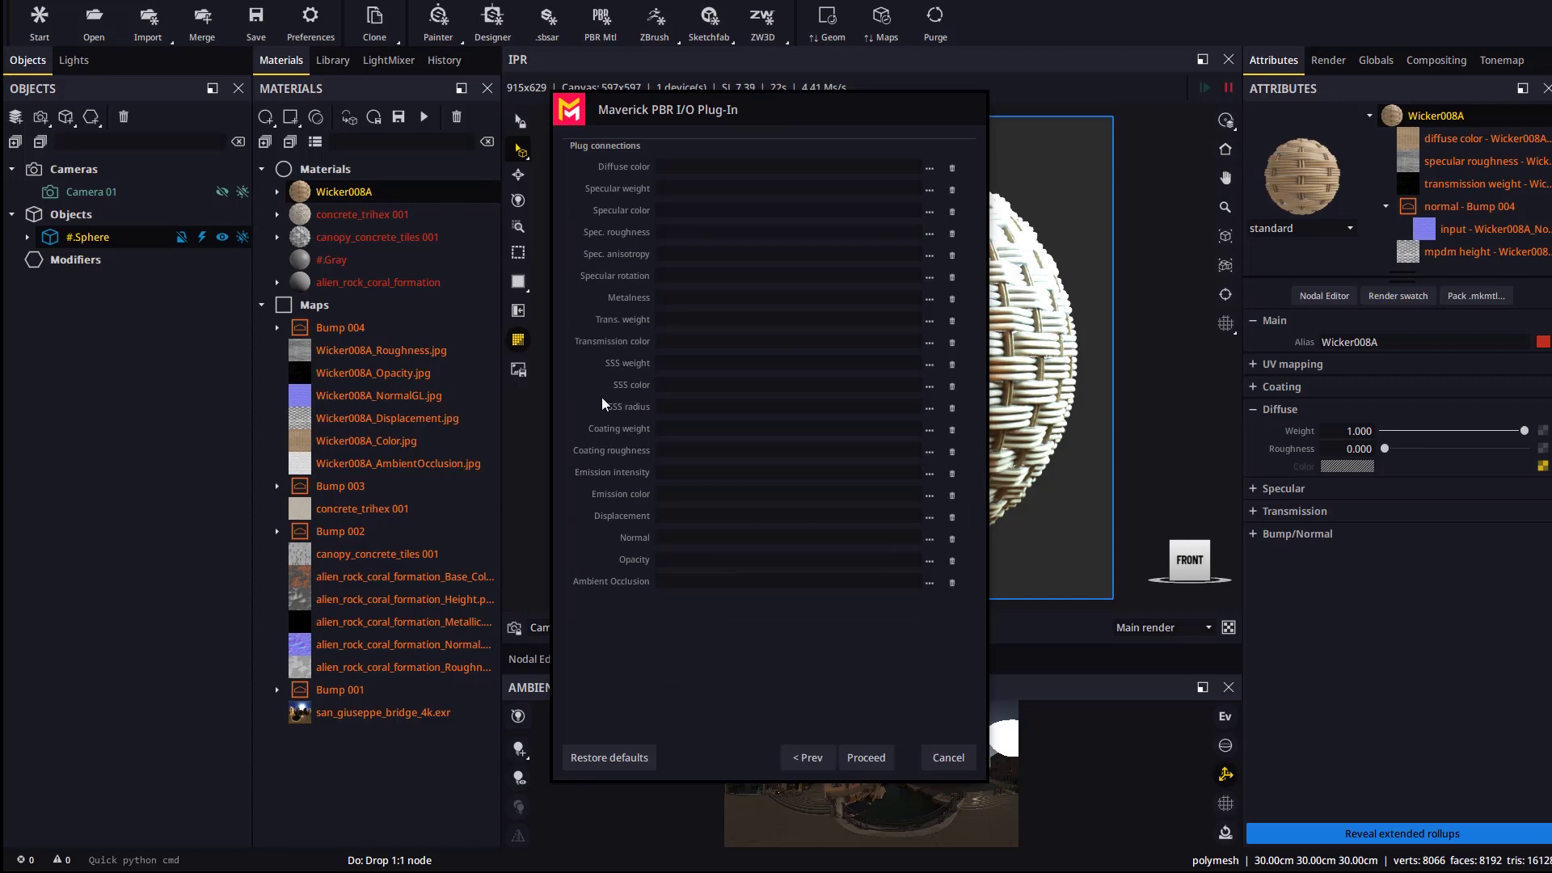
click(949, 758)
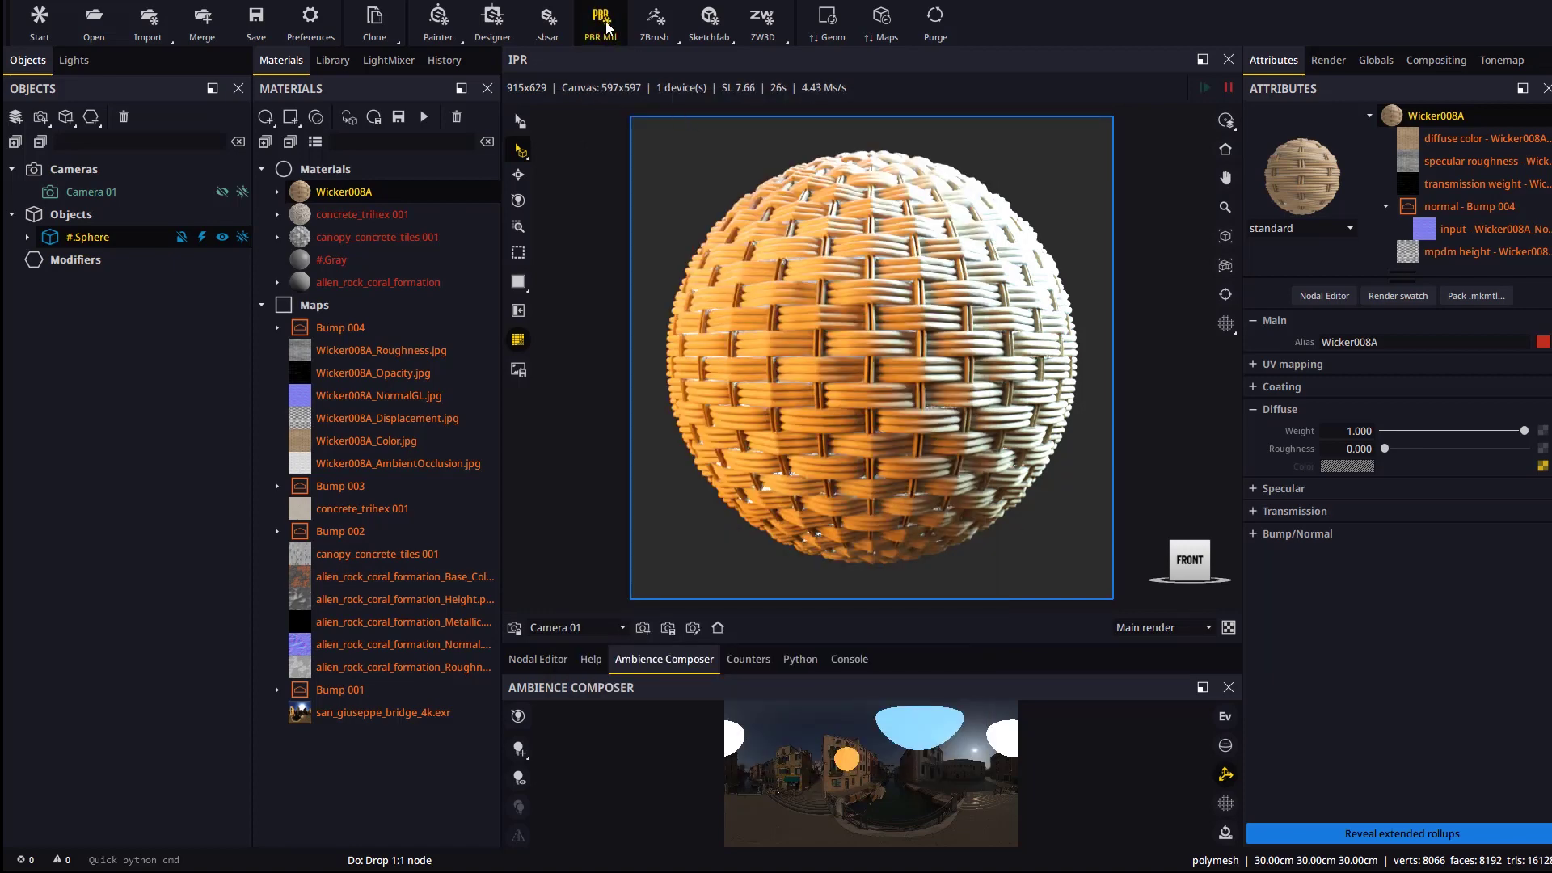
- Restart the PBR import and browse the Concrete_Damaged sbbihkp texture folder
click(601, 22)
click(216, 142)
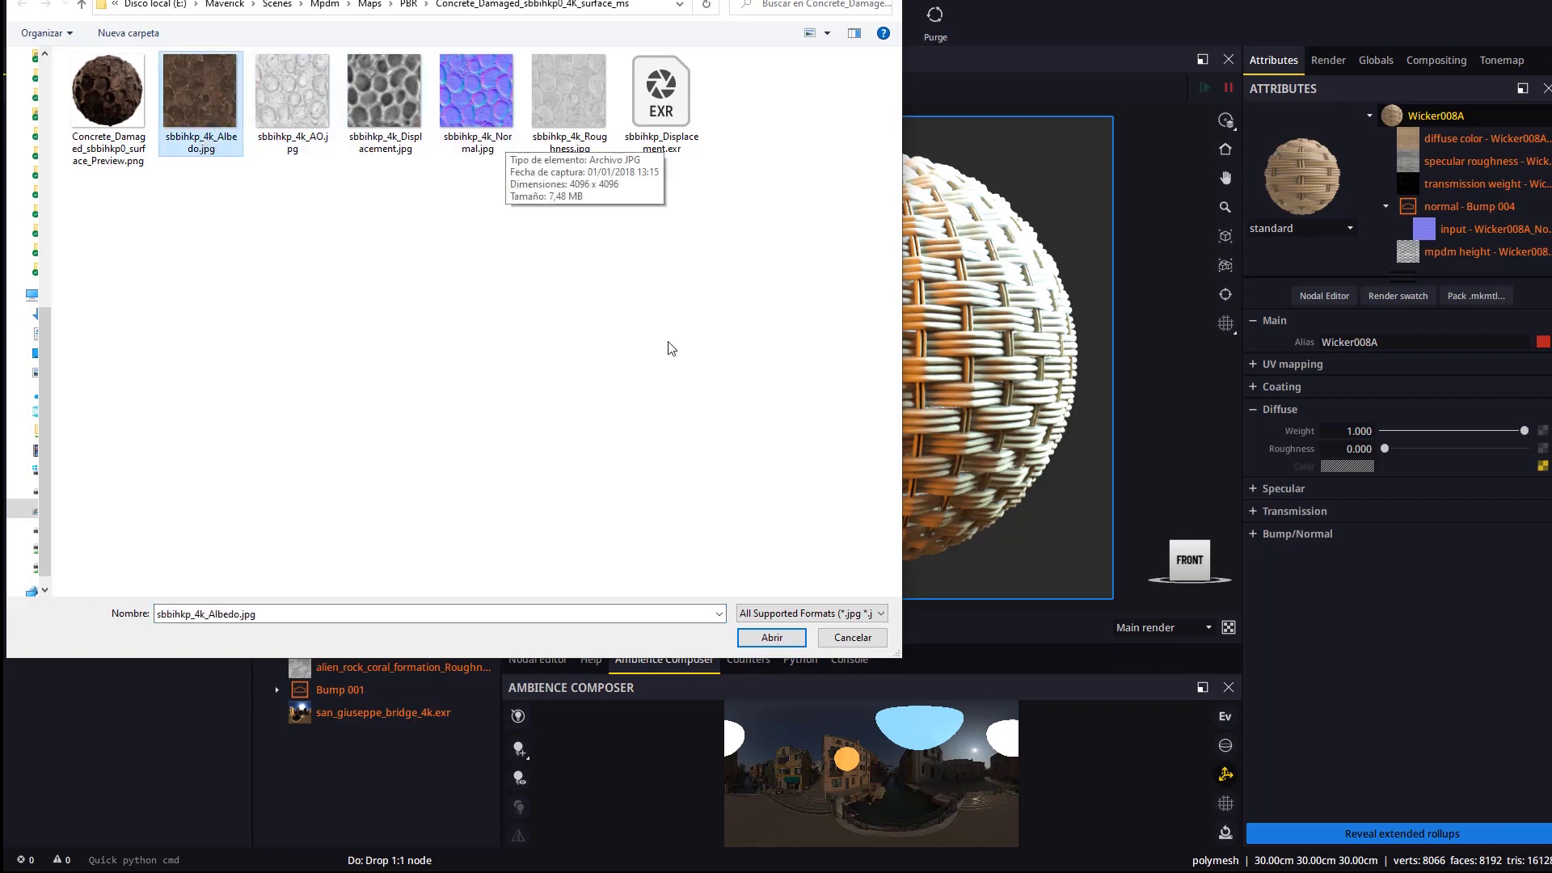
click(635, 351)
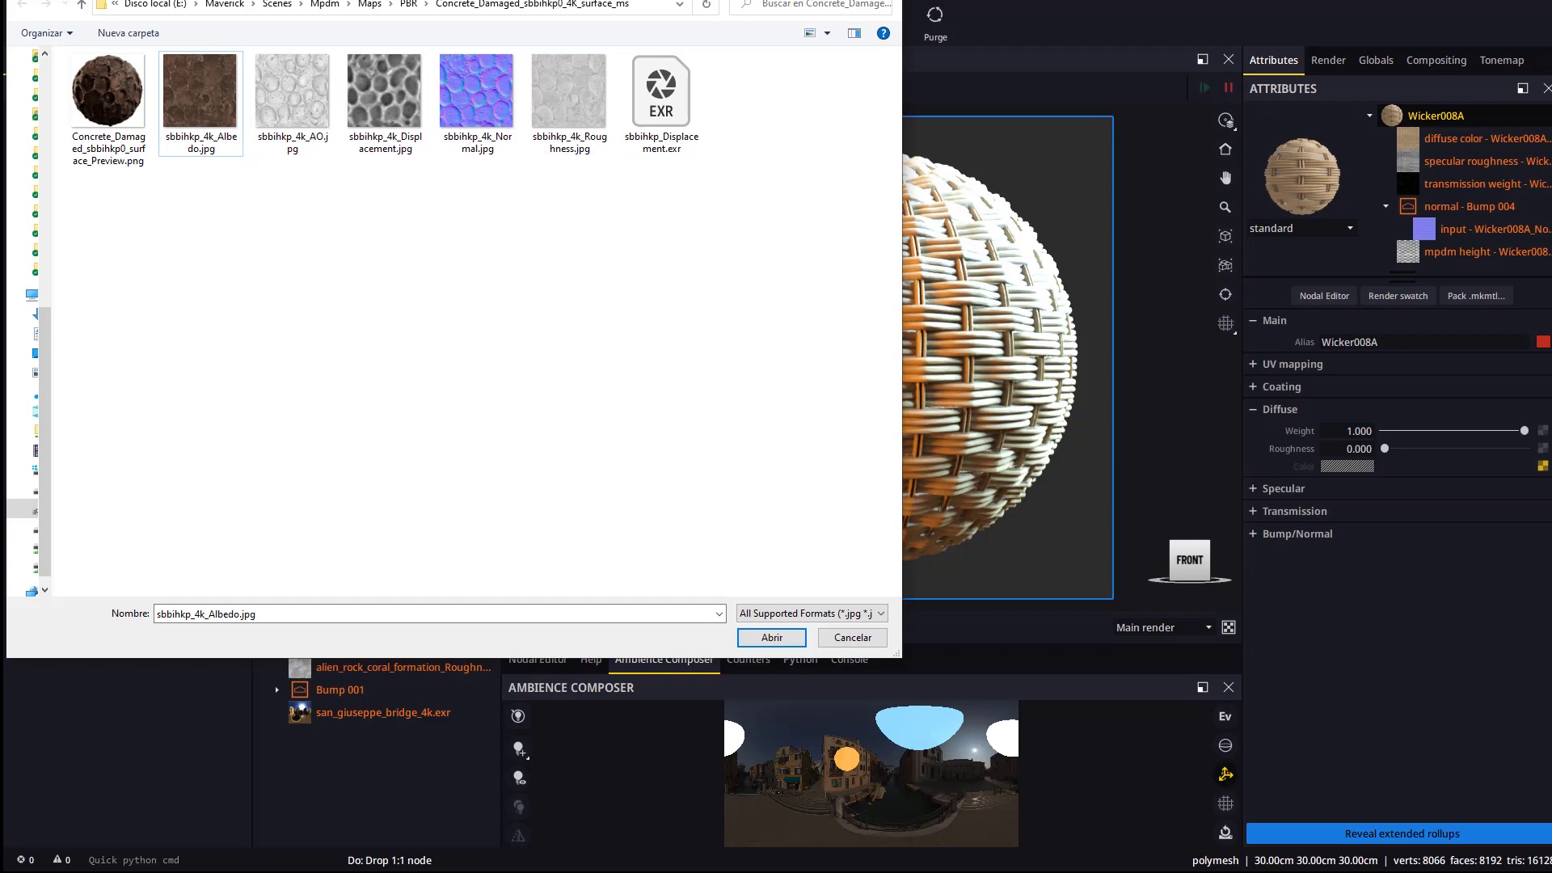
- Load the five sbbihkp texture images into ReNamer Lite and add a Remove rule for '_4k'
drag(746, 254, 759, 254)
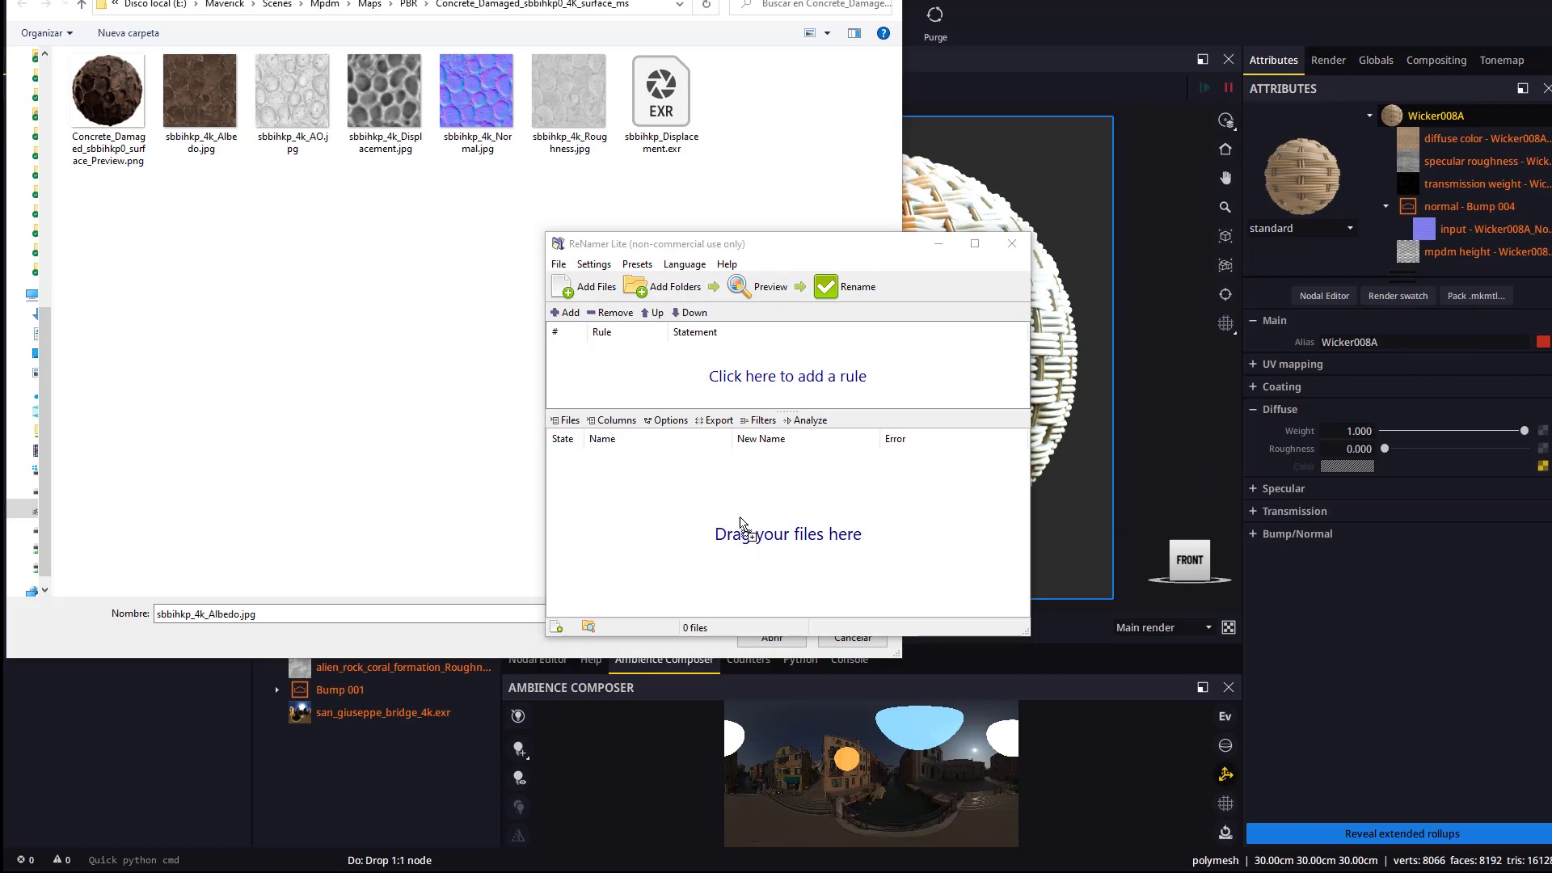
drag(740, 524, 742, 527)
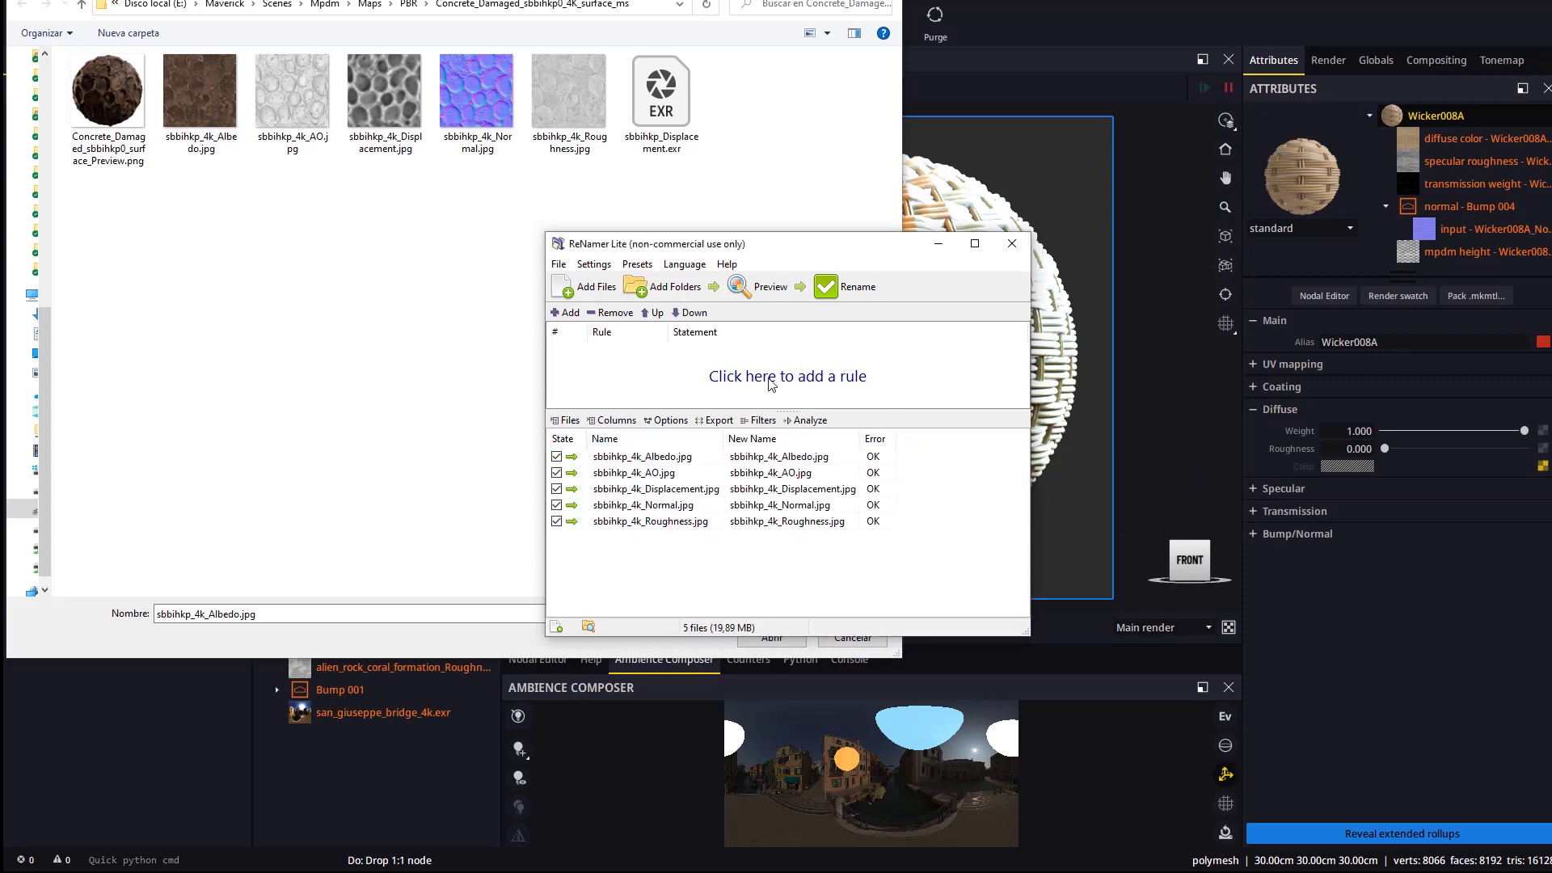
click(778, 378)
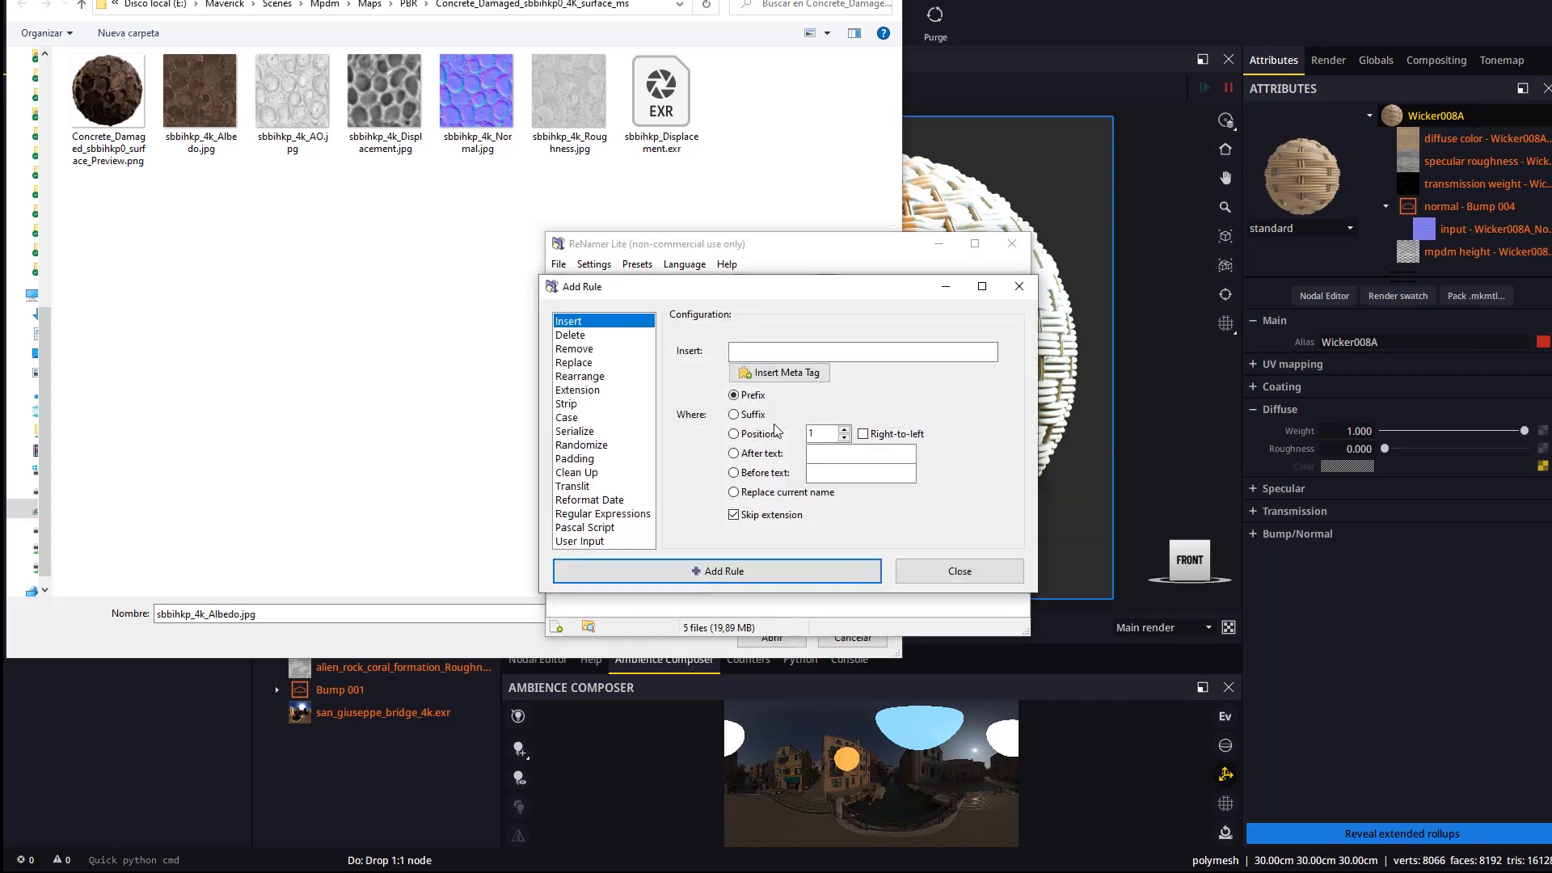
click(574, 348)
click(777, 351)
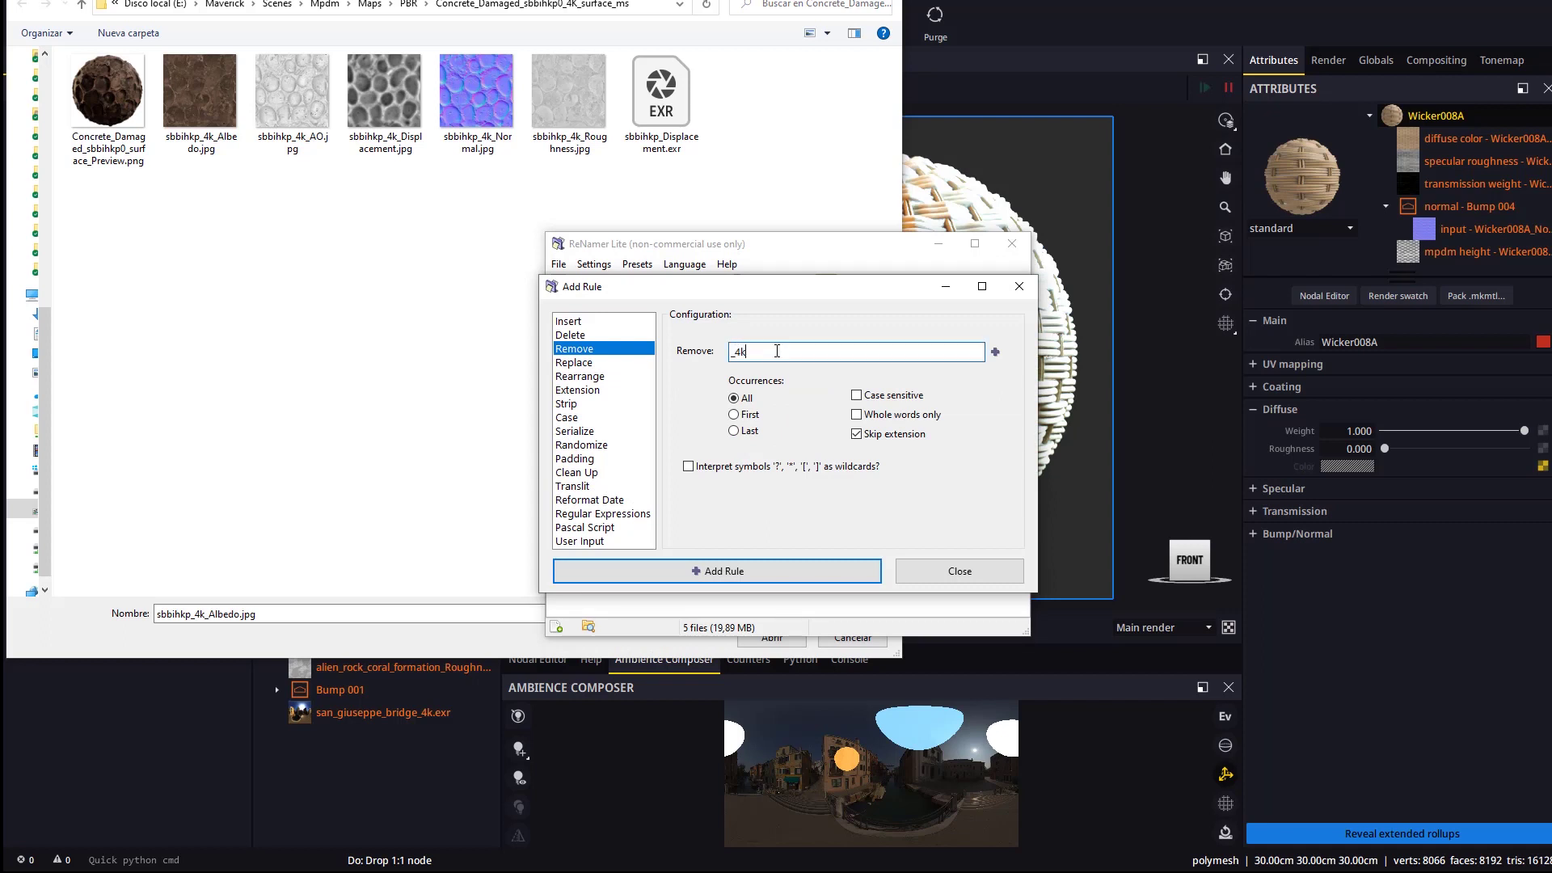
click(715, 570)
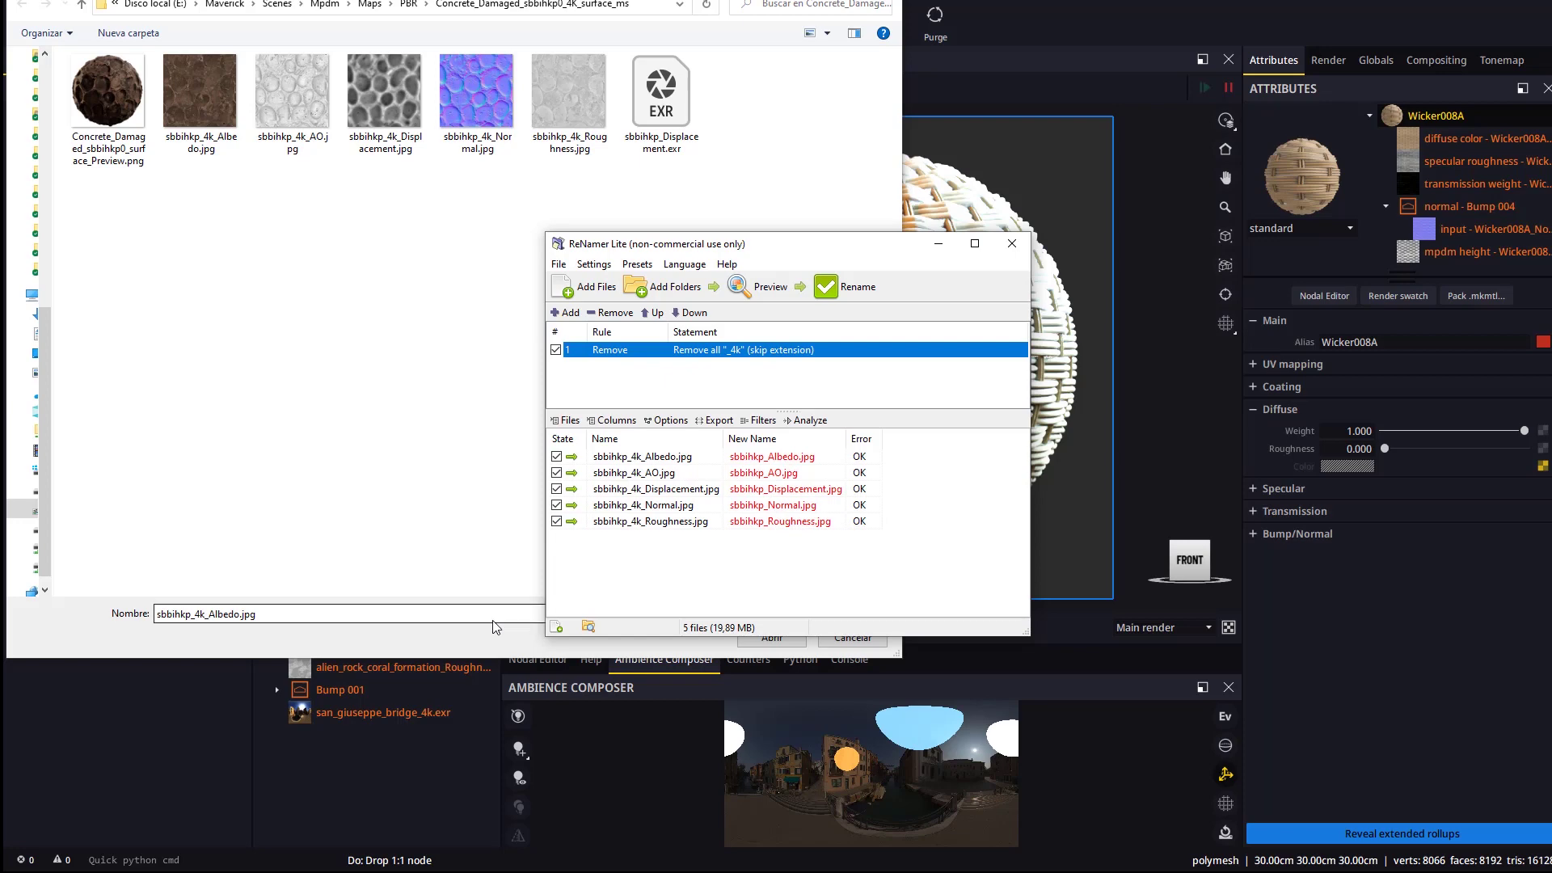
- Add an Insert rule with '_4k' as suffix, rename the five files, and close ReNamer Lite
click(703, 386)
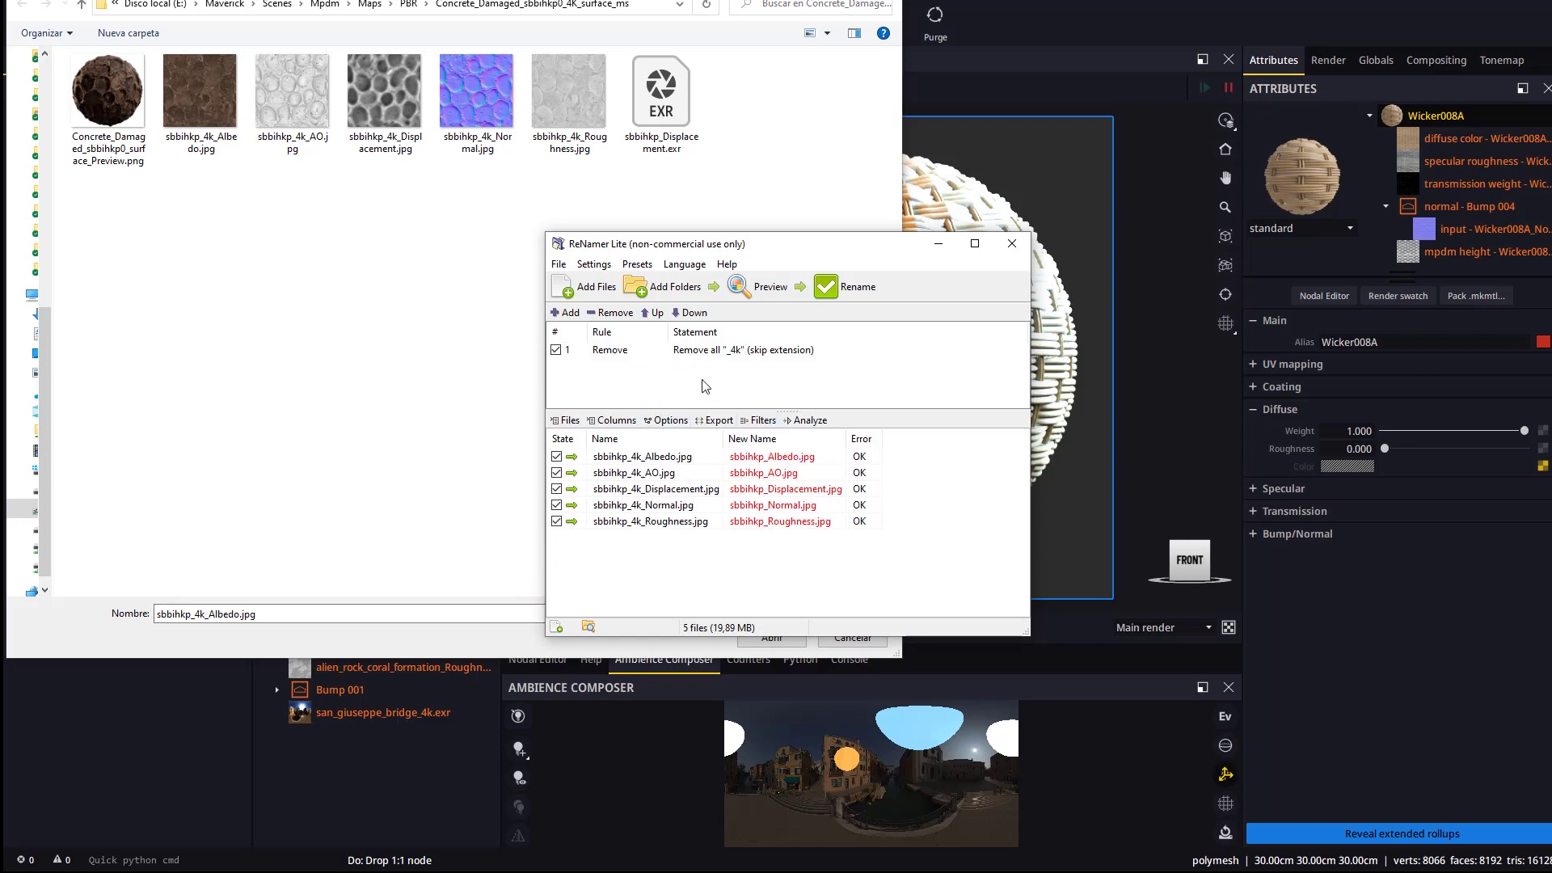
double_click(703, 386)
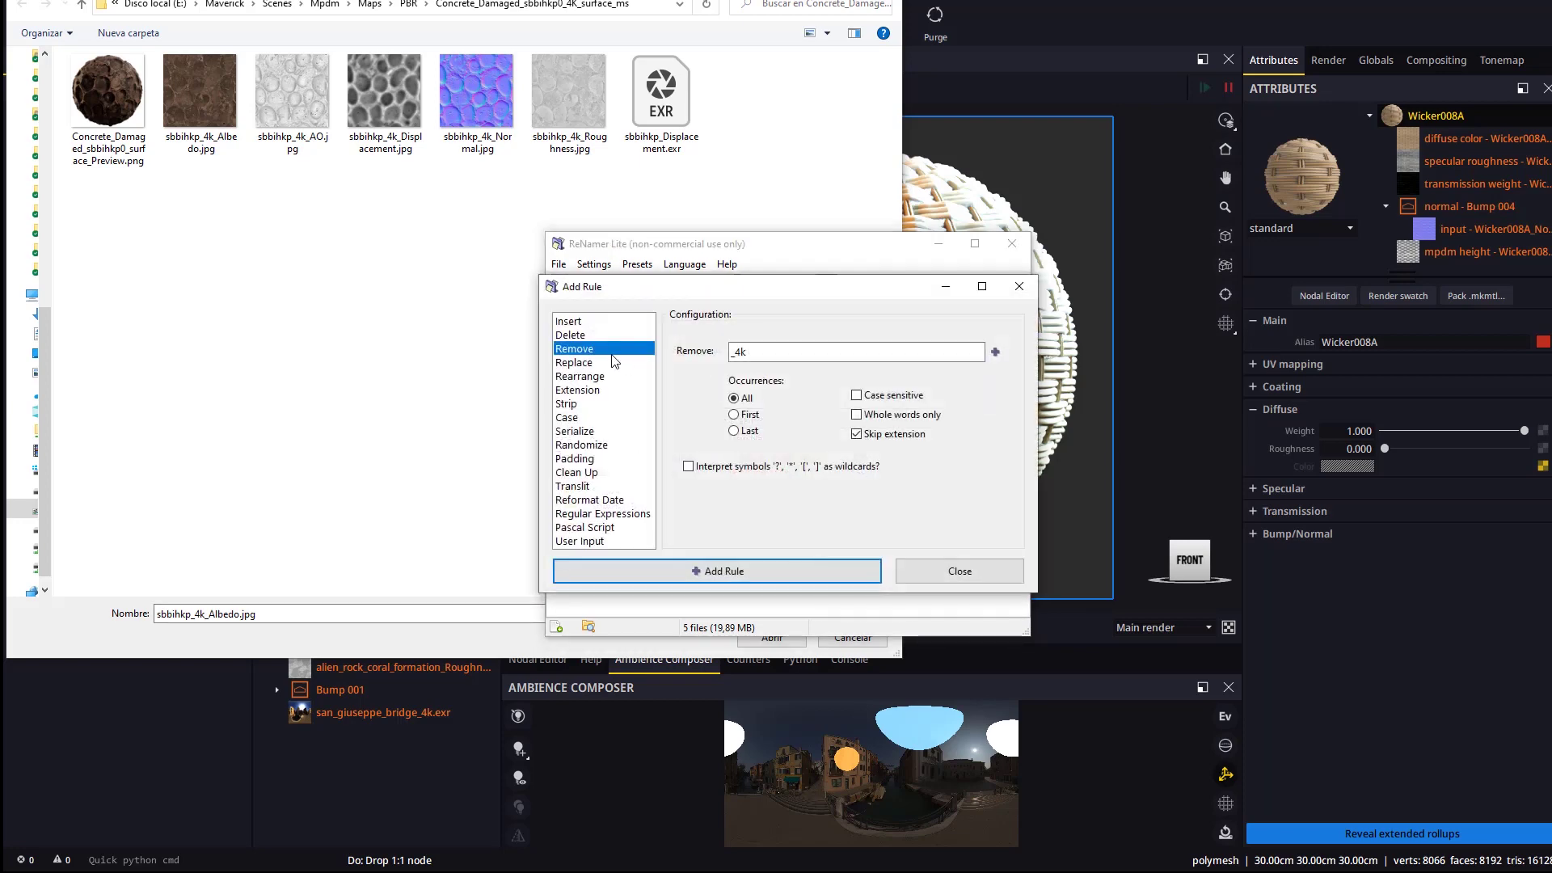
click(587, 322)
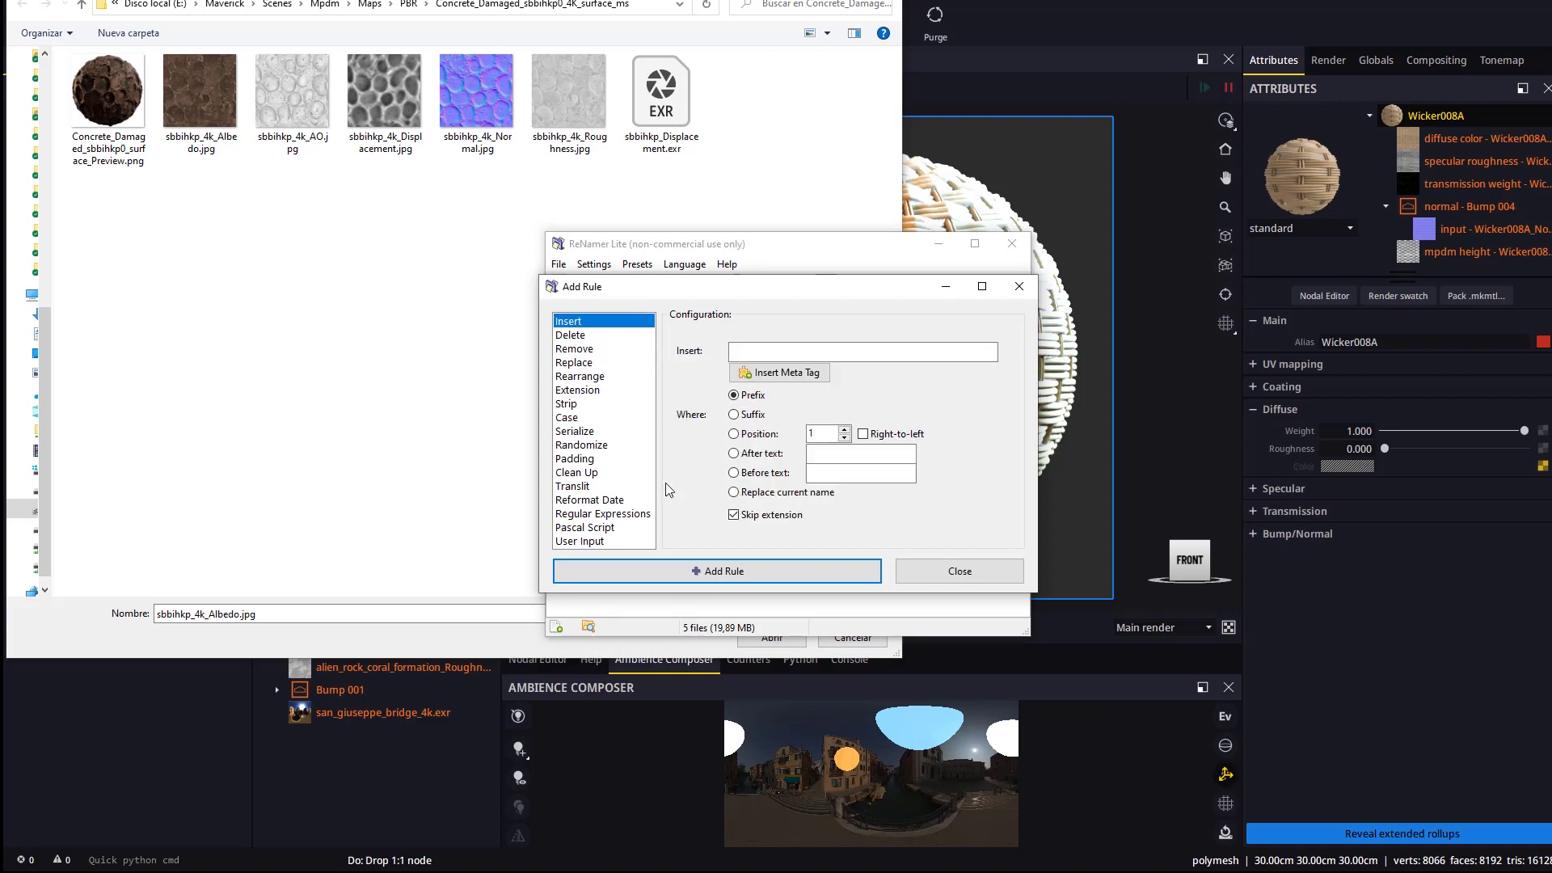
click(758, 353)
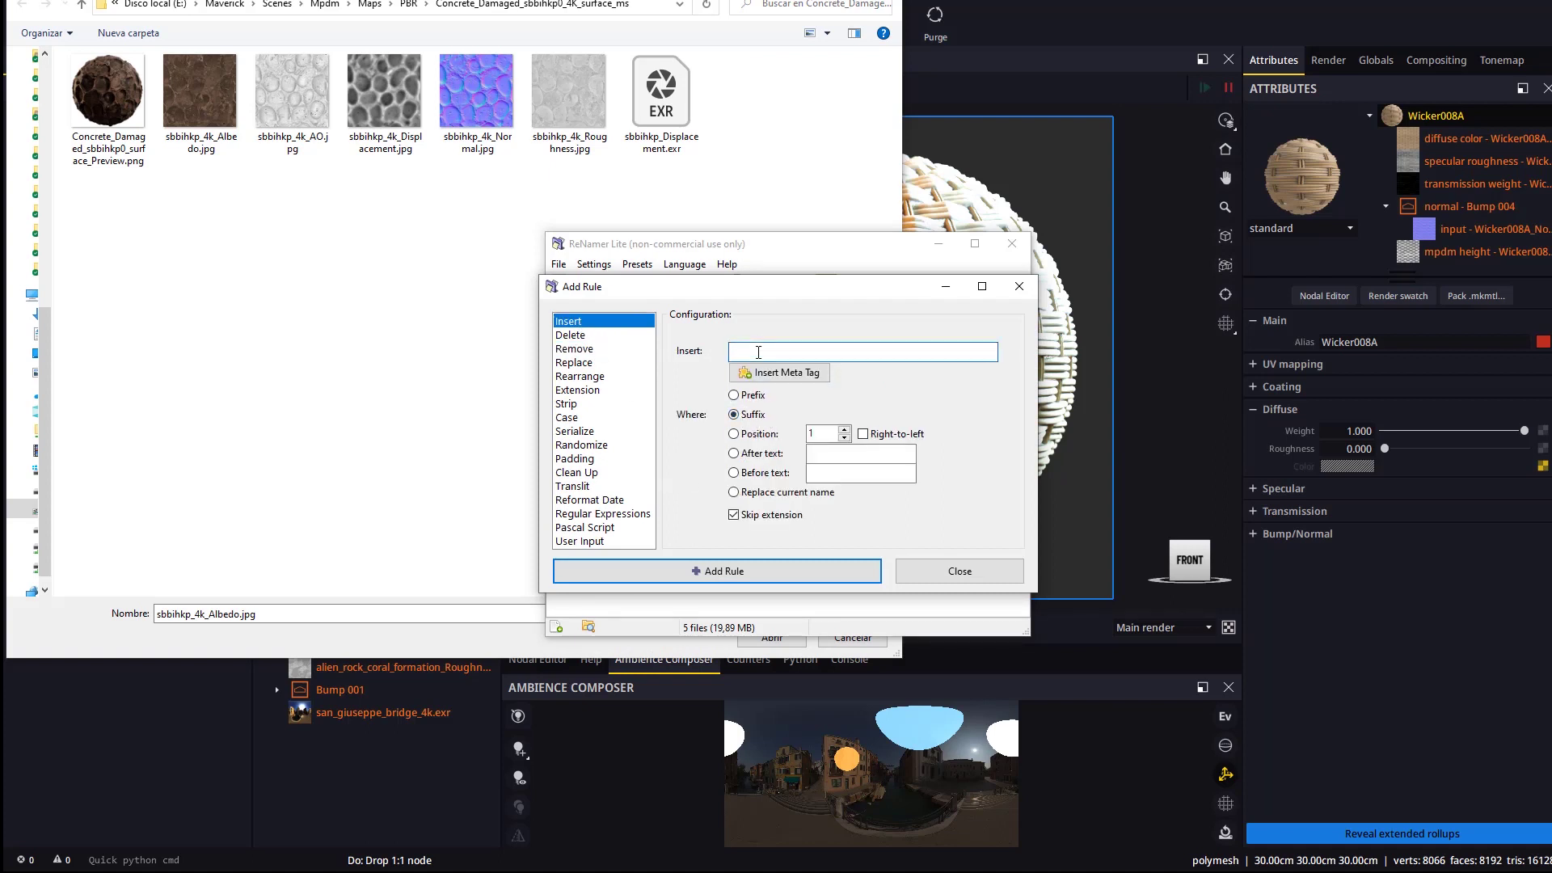
click(722, 572)
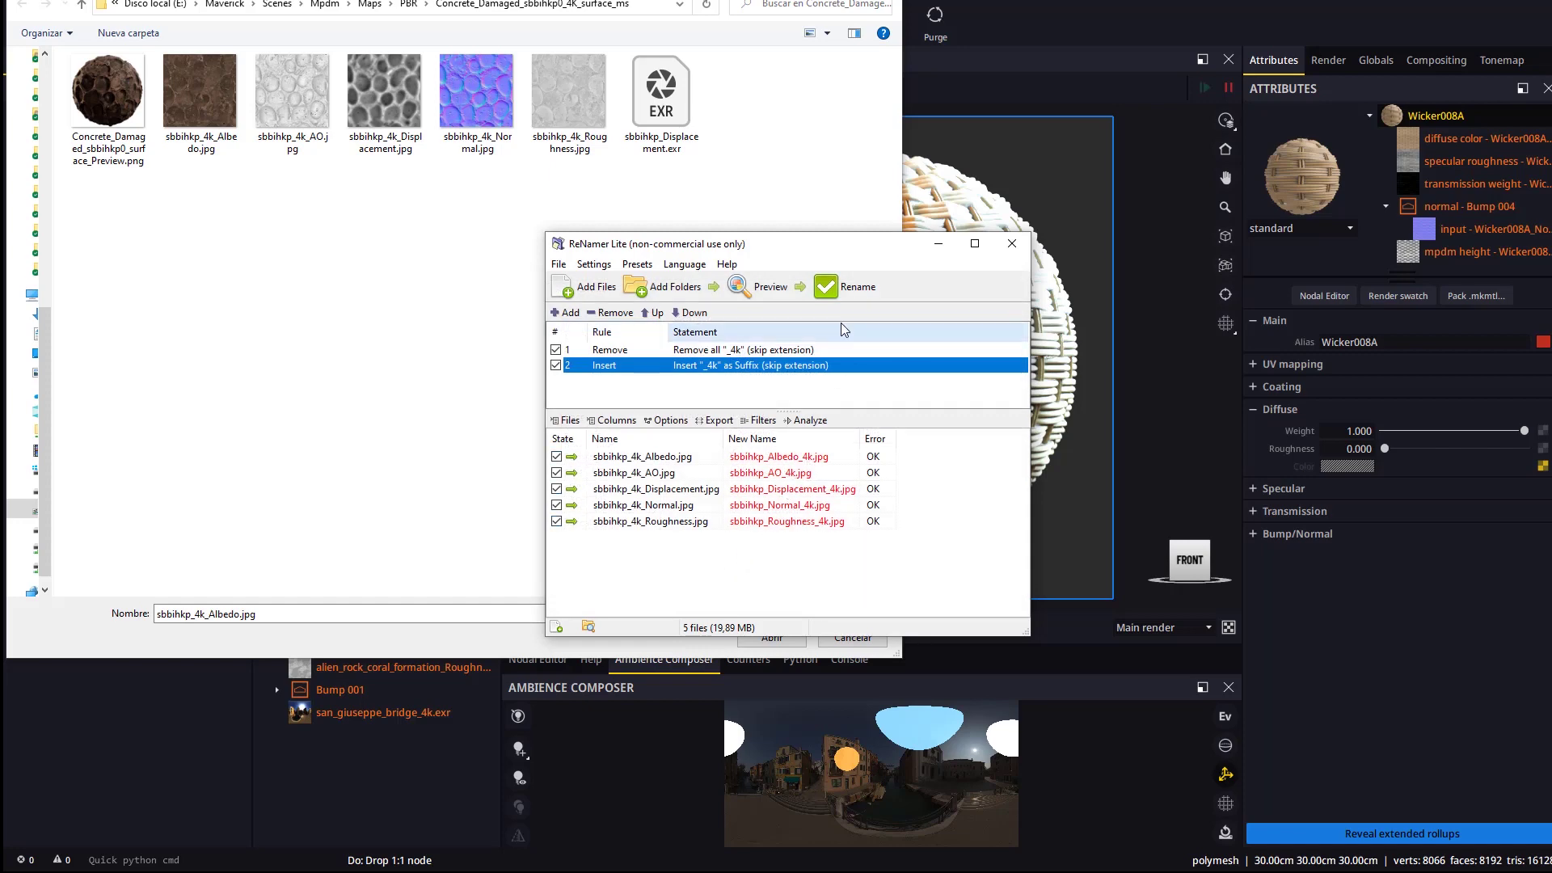
click(841, 291)
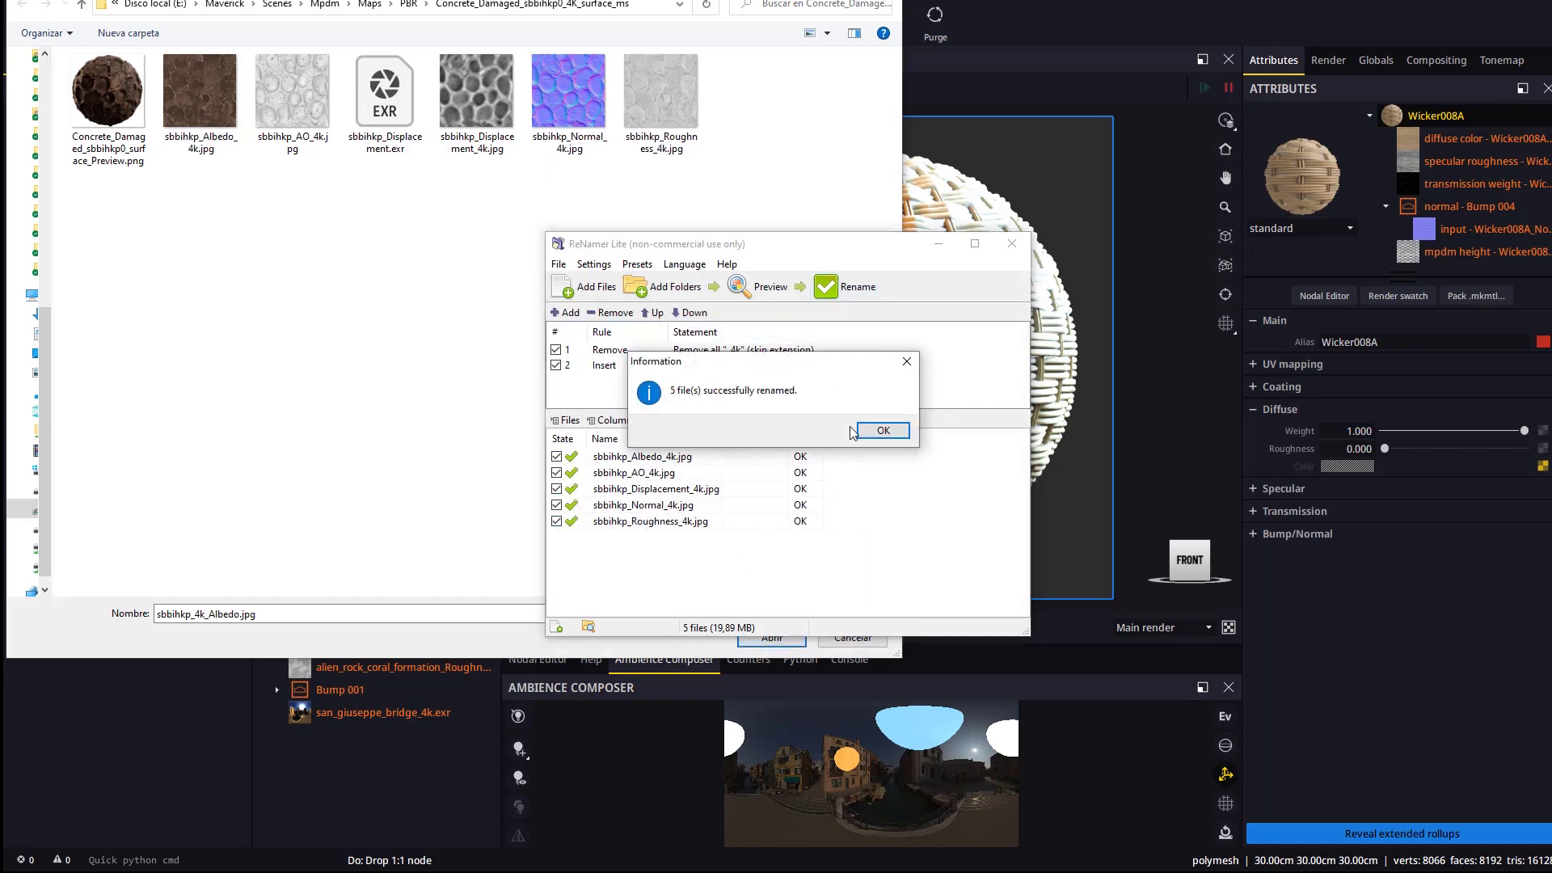
click(883, 430)
click(1009, 252)
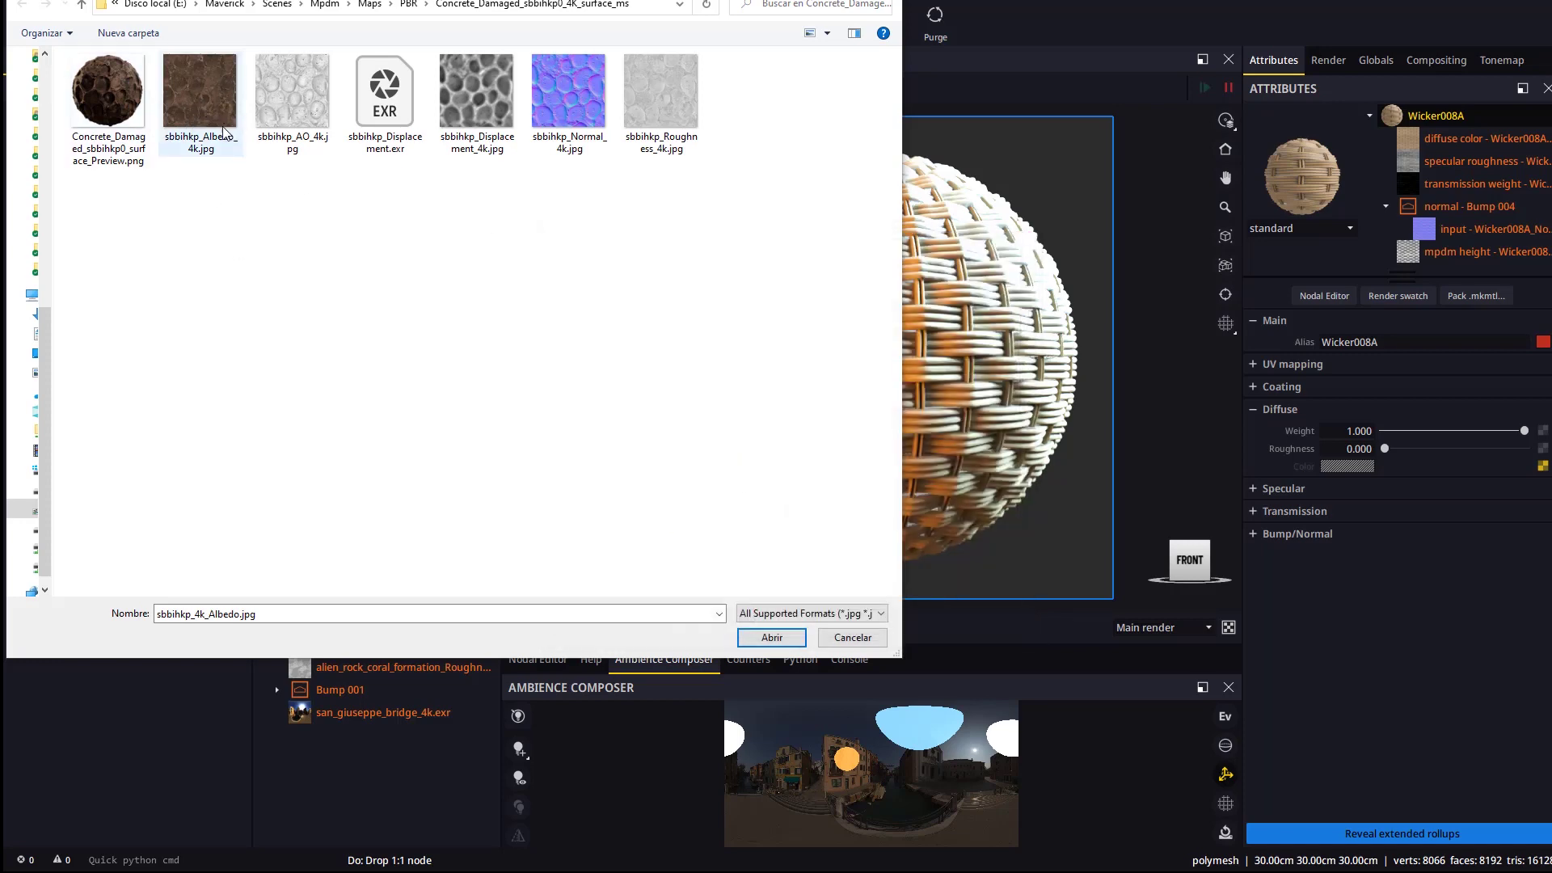
- Build the sbbihkp material from the renamed Albedo set, select it and render its swatches
double_click(204, 113)
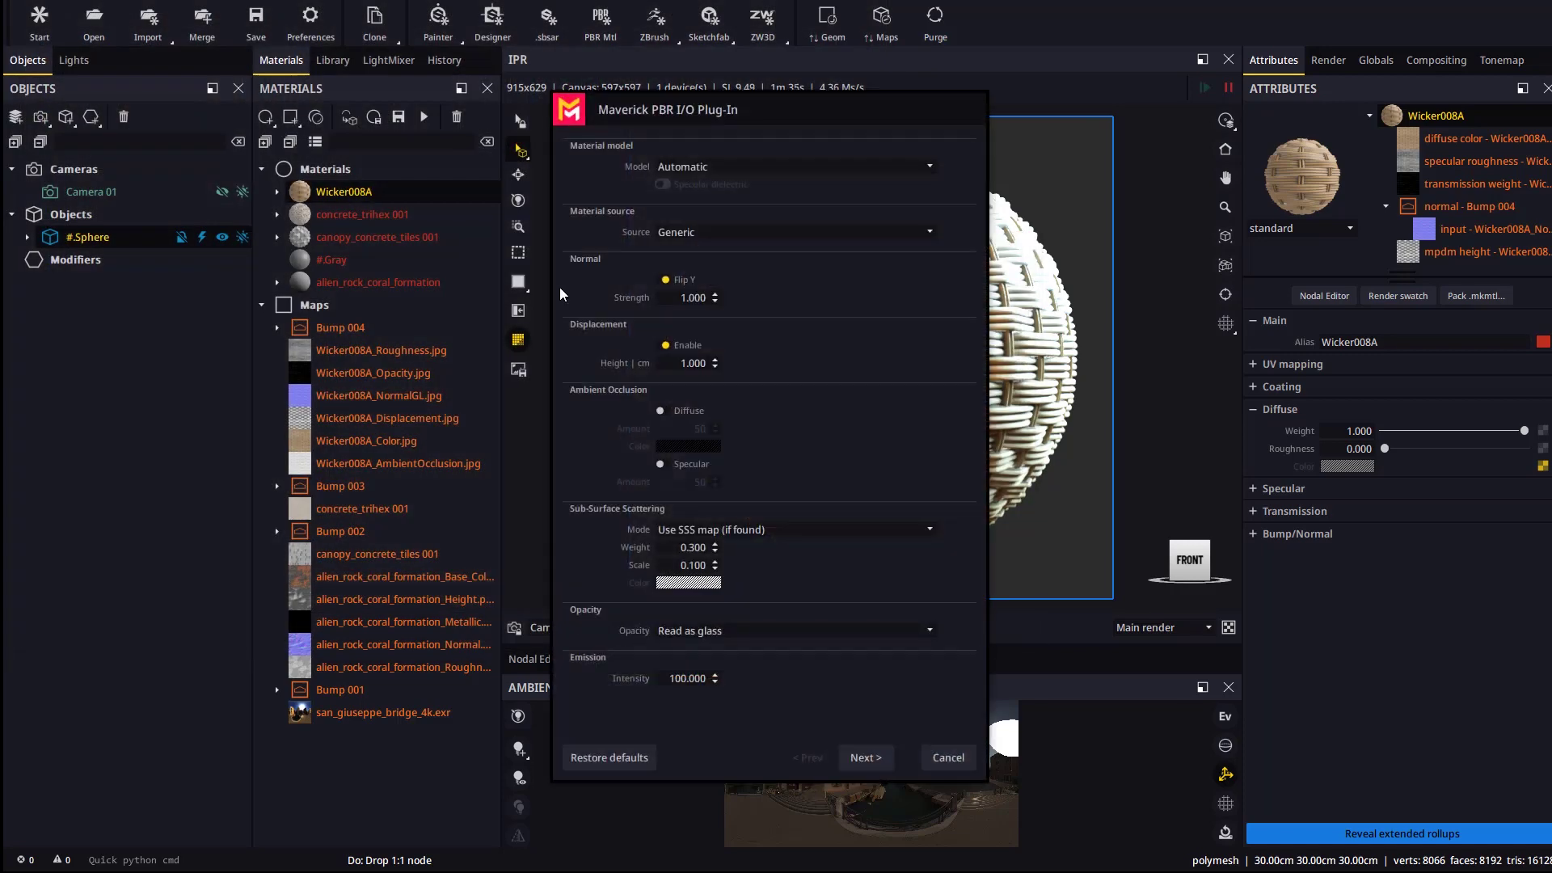
click(866, 757)
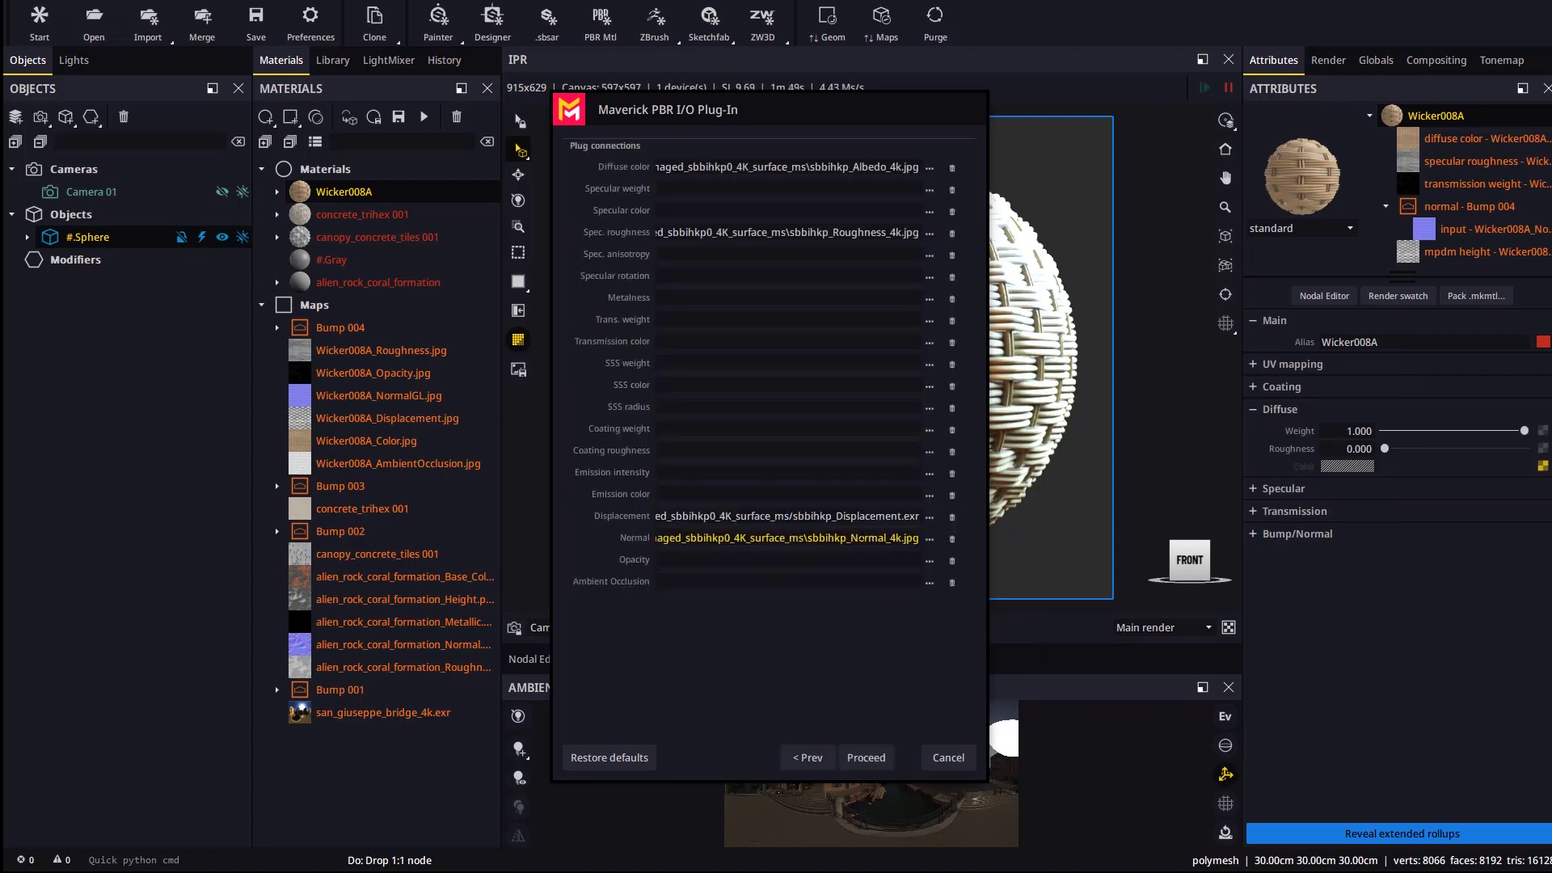
click(865, 758)
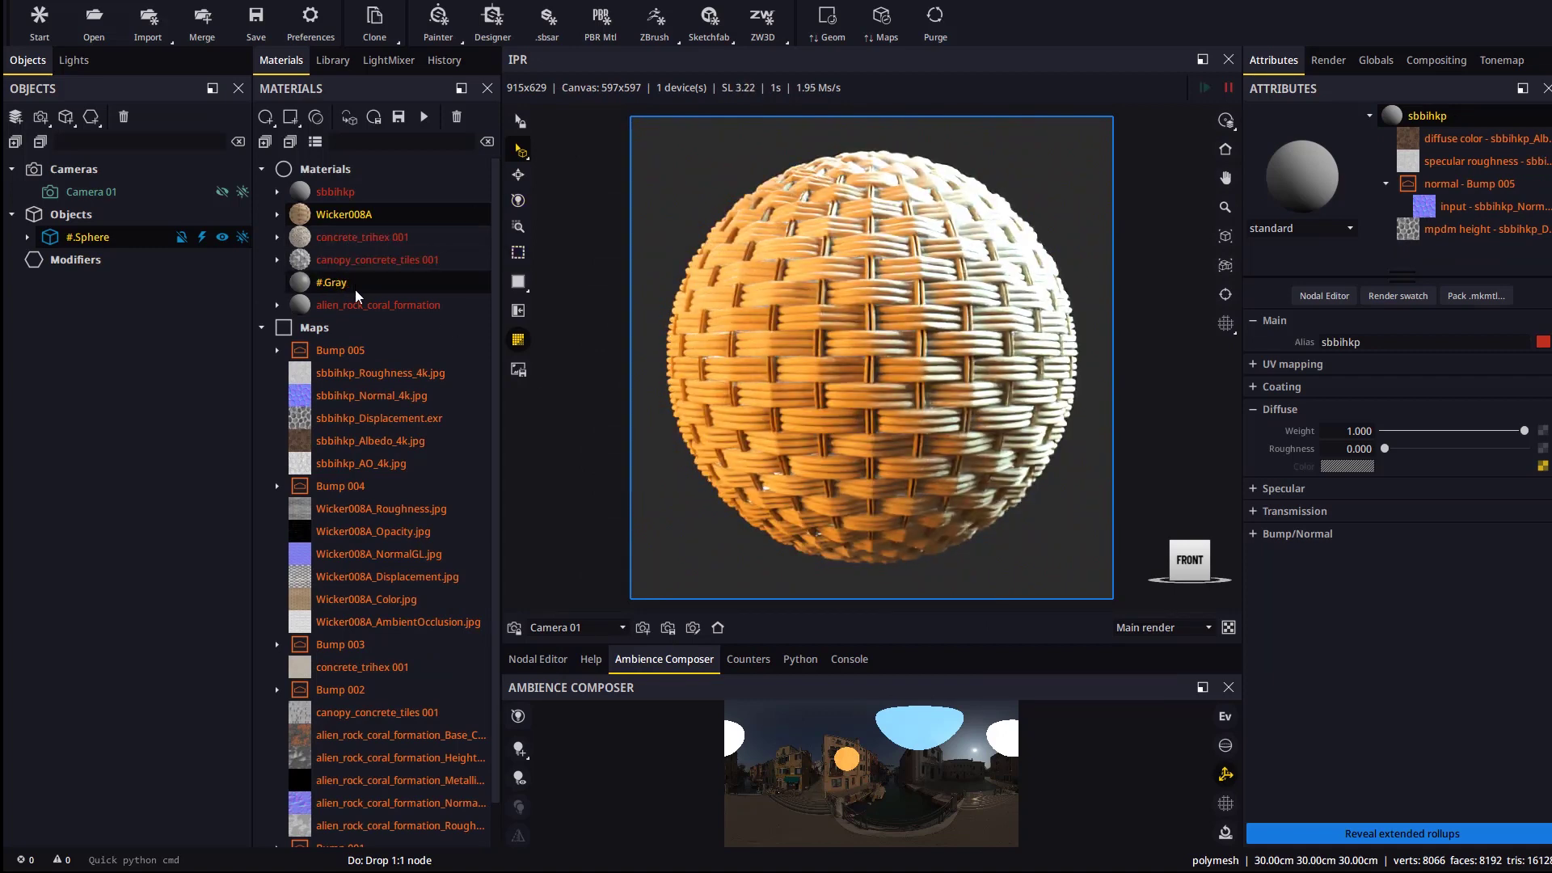
click(333, 194)
click(428, 118)
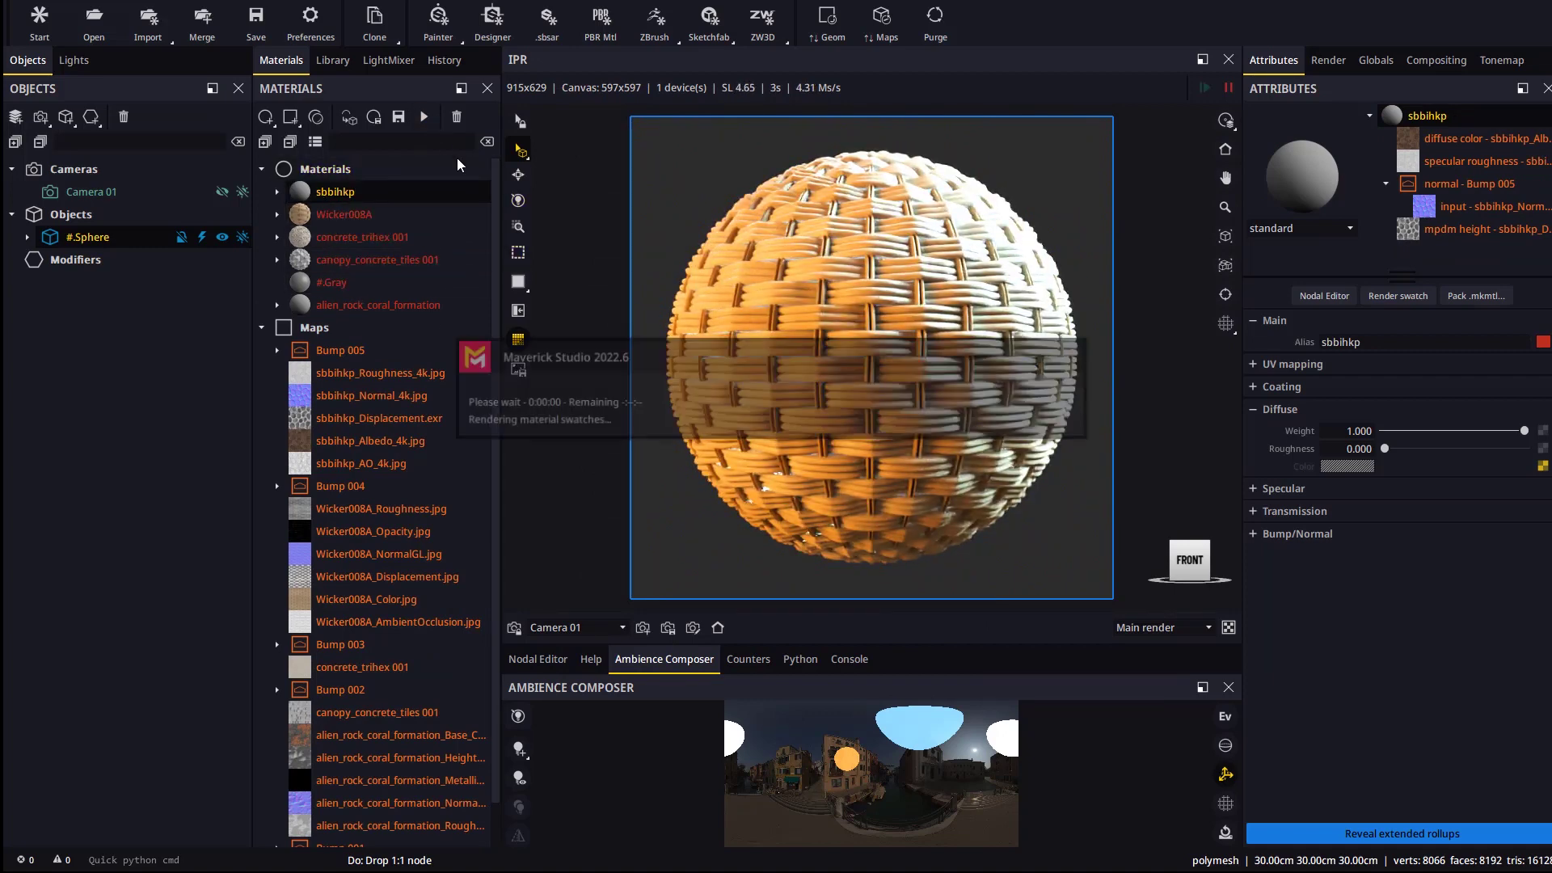
- Apply sbbihkp to the sphere and set its micro-patch displacement height to 2 cm
drag(324, 190, 886, 380)
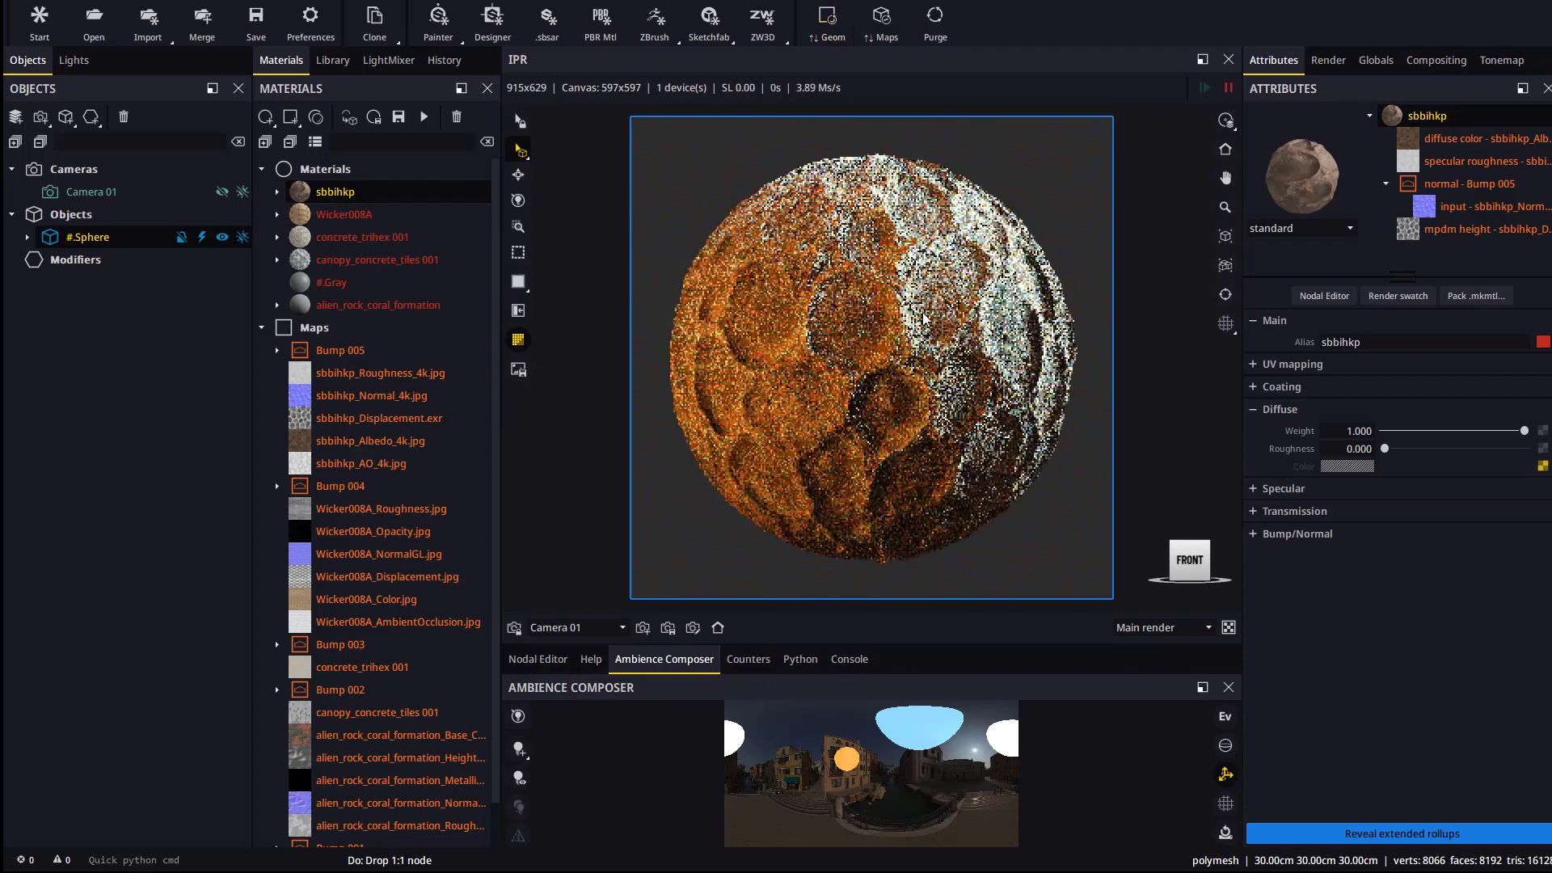
scroll(894, 353, up, 10)
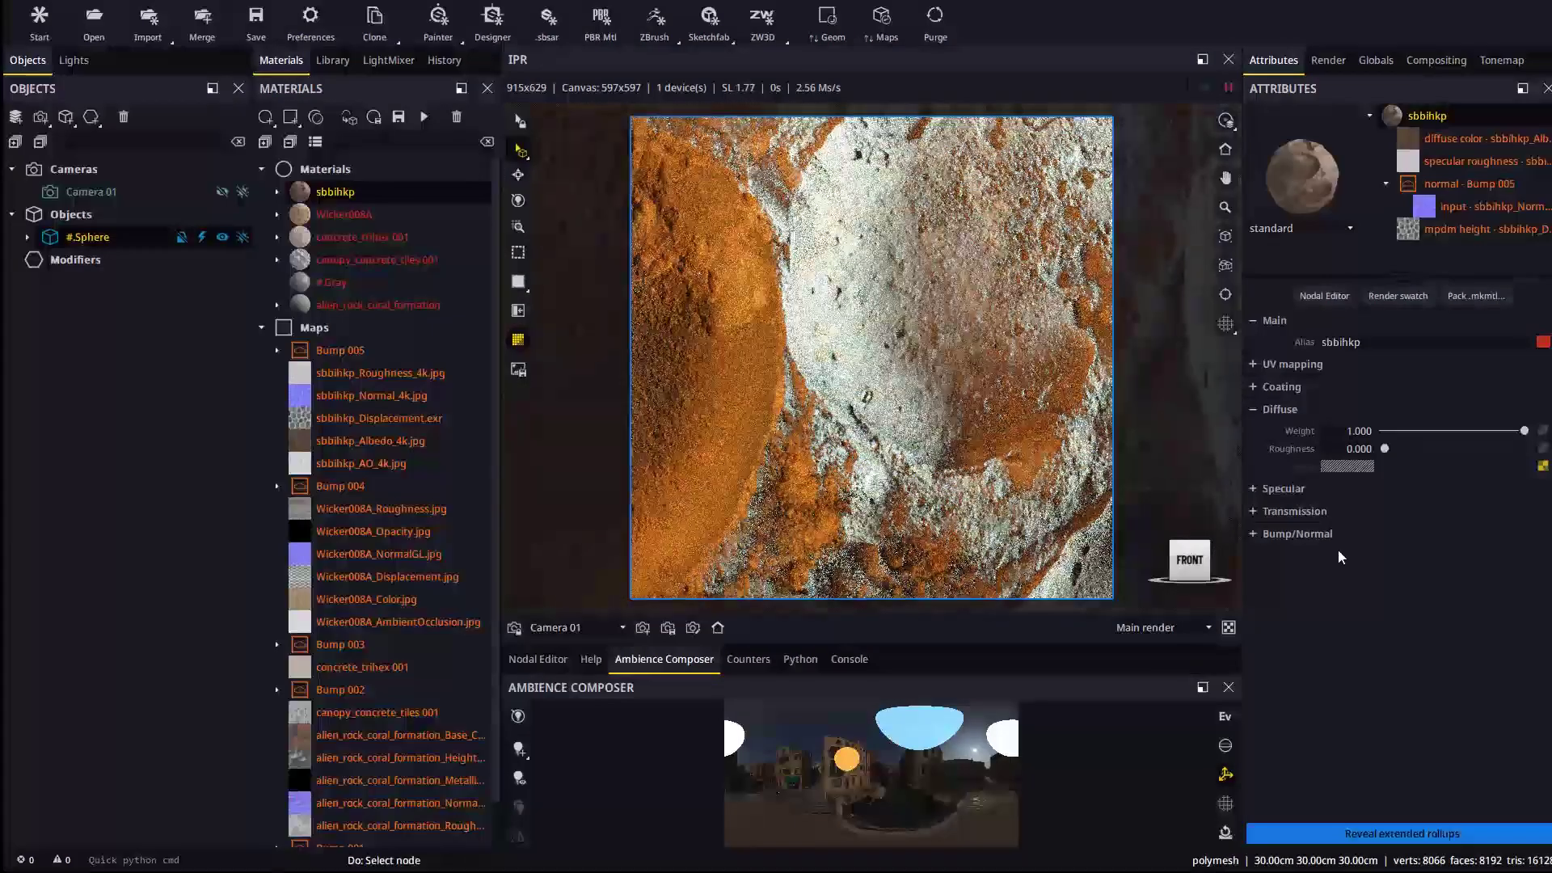
click(1378, 835)
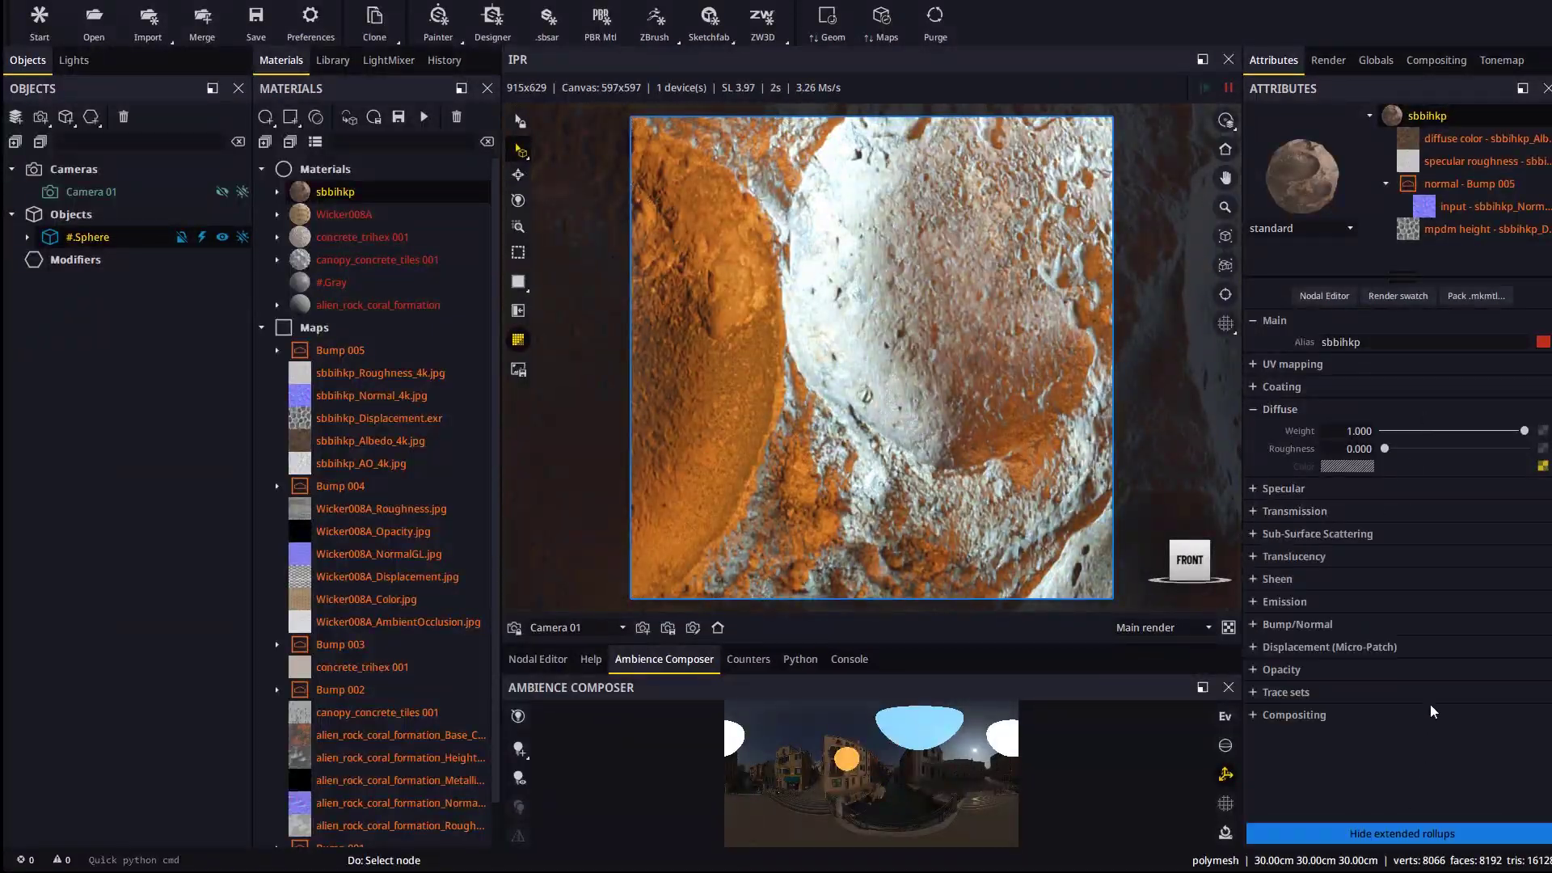
click(1332, 647)
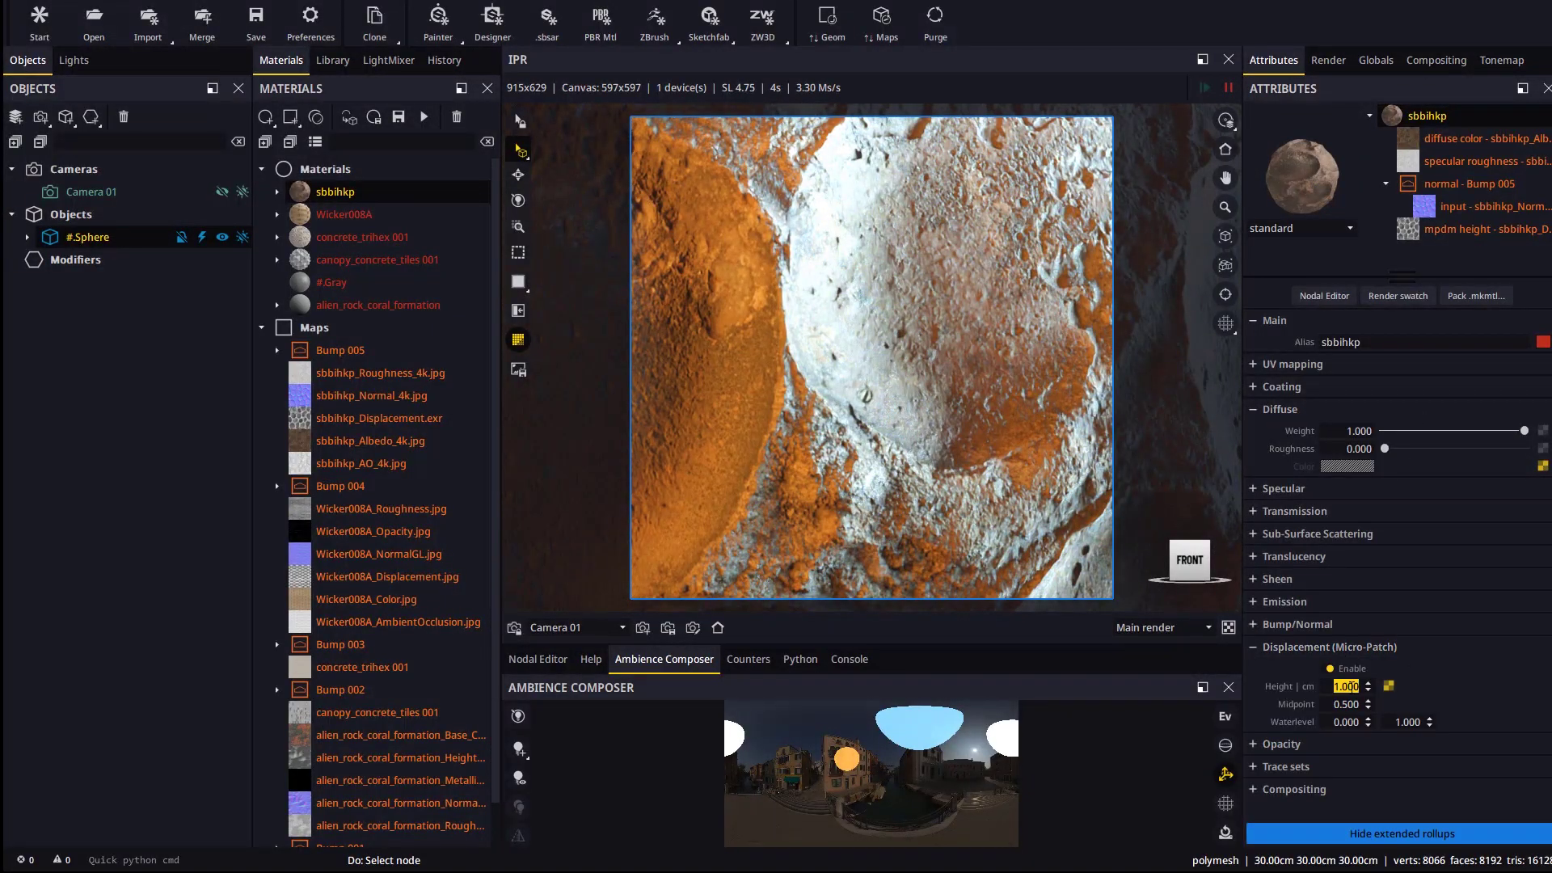
text(2)
key(Return)
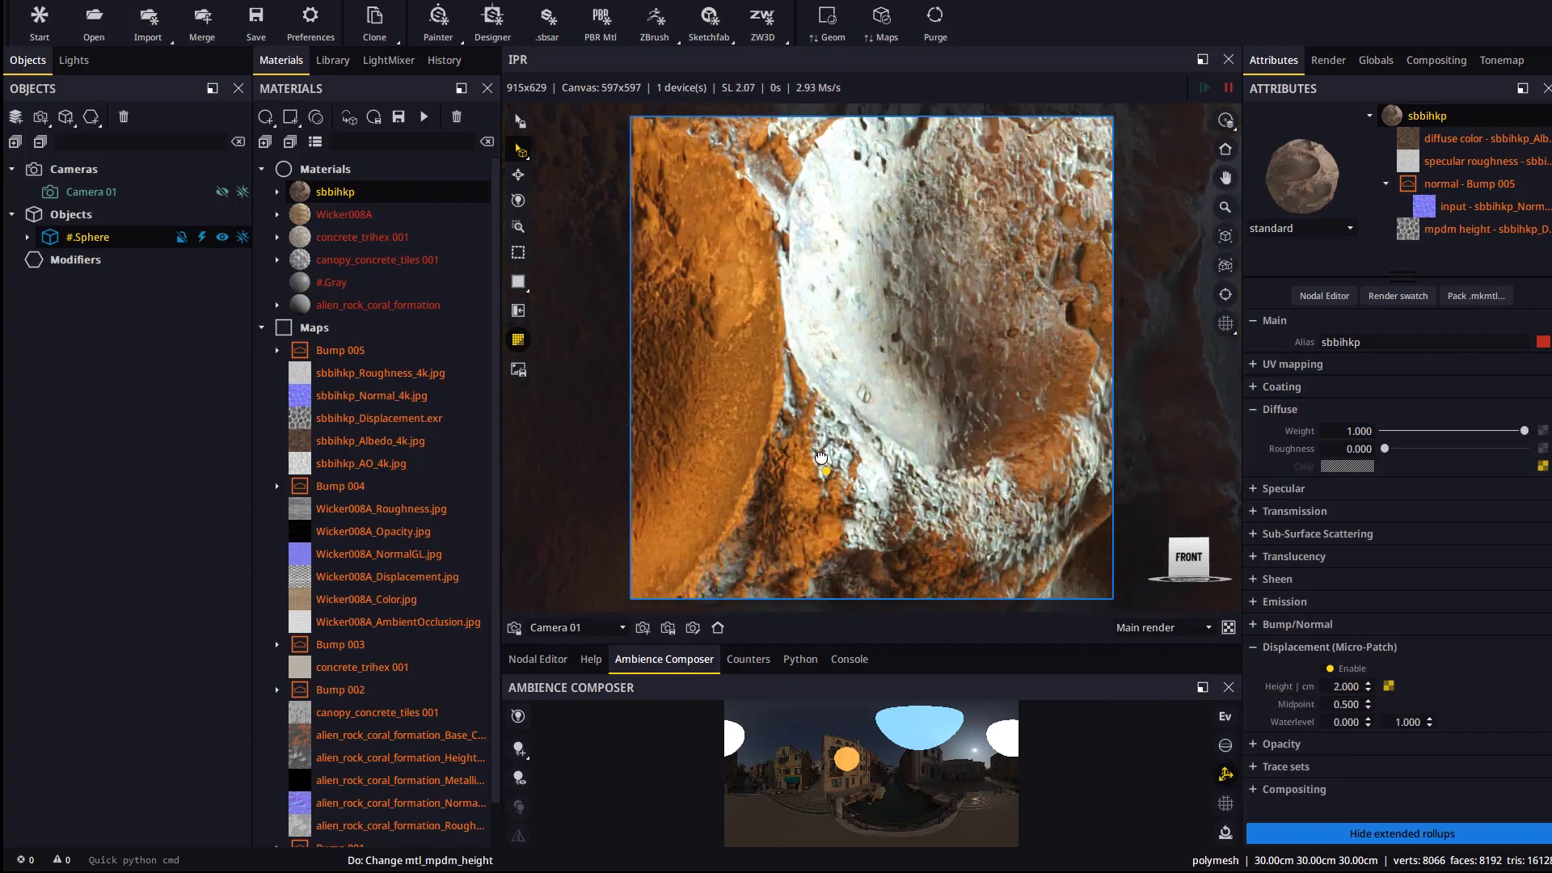
- Inspect the displaced crater in clay shading and enlarge the Nodal Editor
middle_drag(821, 458, 823, 469)
click(518, 310)
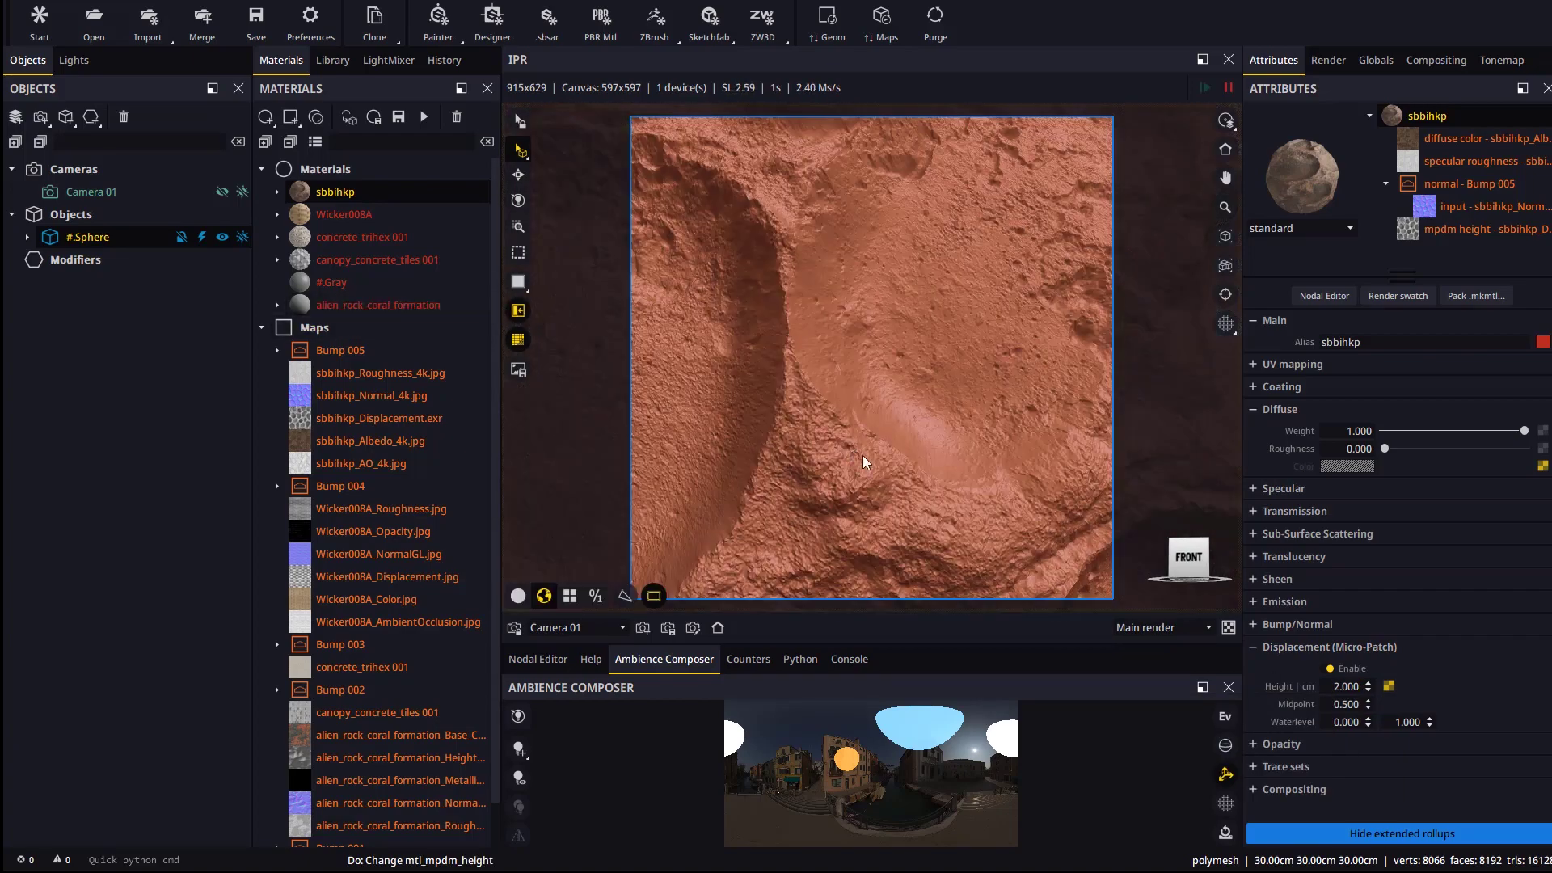
mouse_move(863, 462)
mouse_down()
mouse_move(831, 460)
mouse_move(1051, 485)
mouse_move(838, 453)
mouse_move(922, 433)
mouse_move(859, 454)
mouse_up()
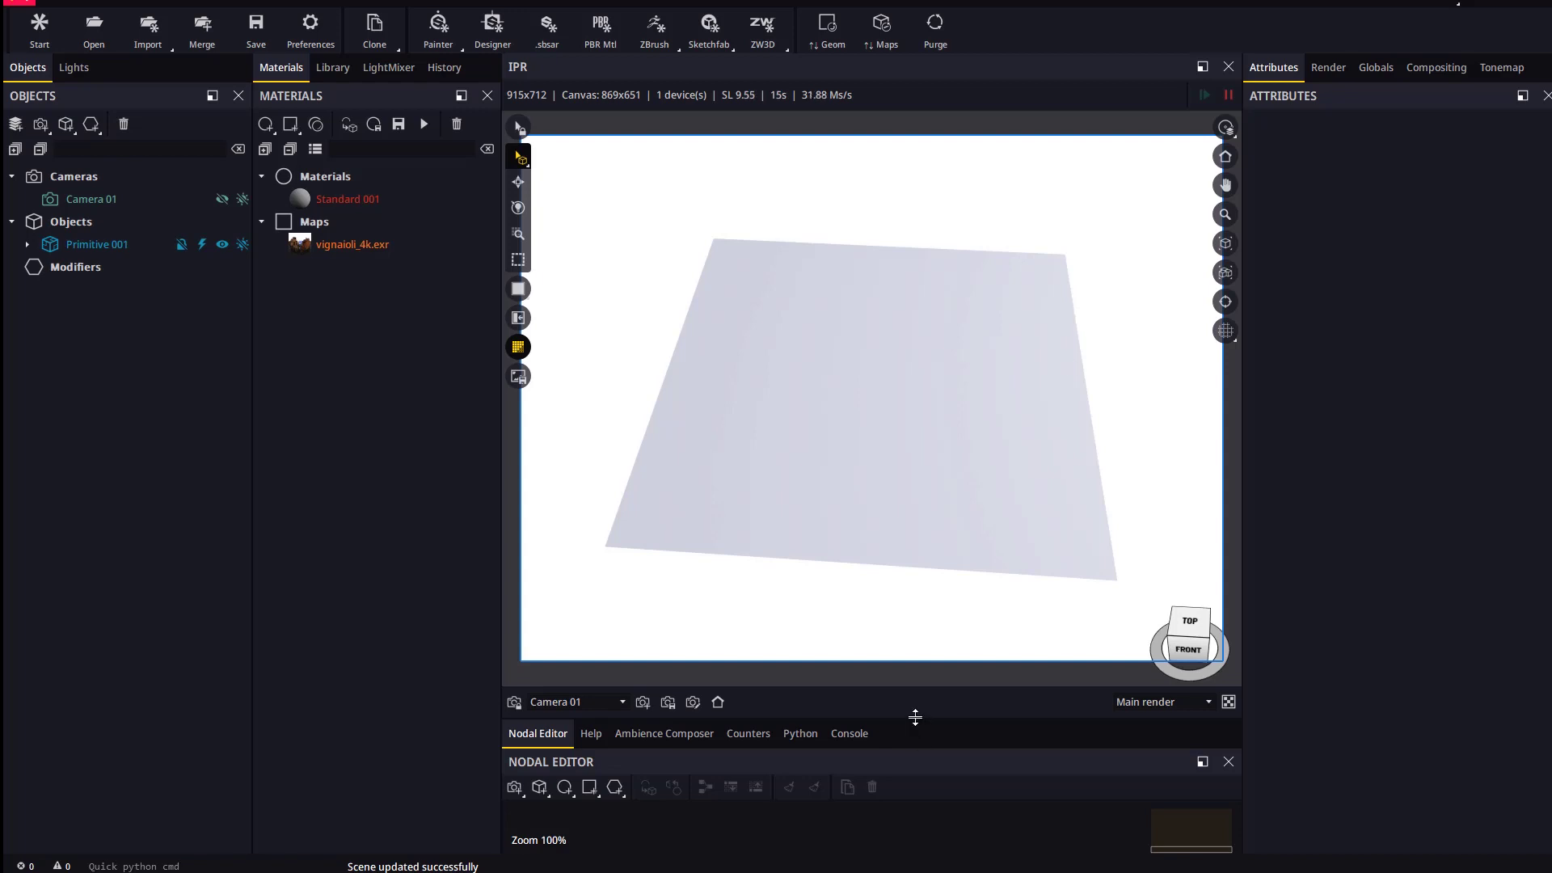
drag(915, 716, 954, 367)
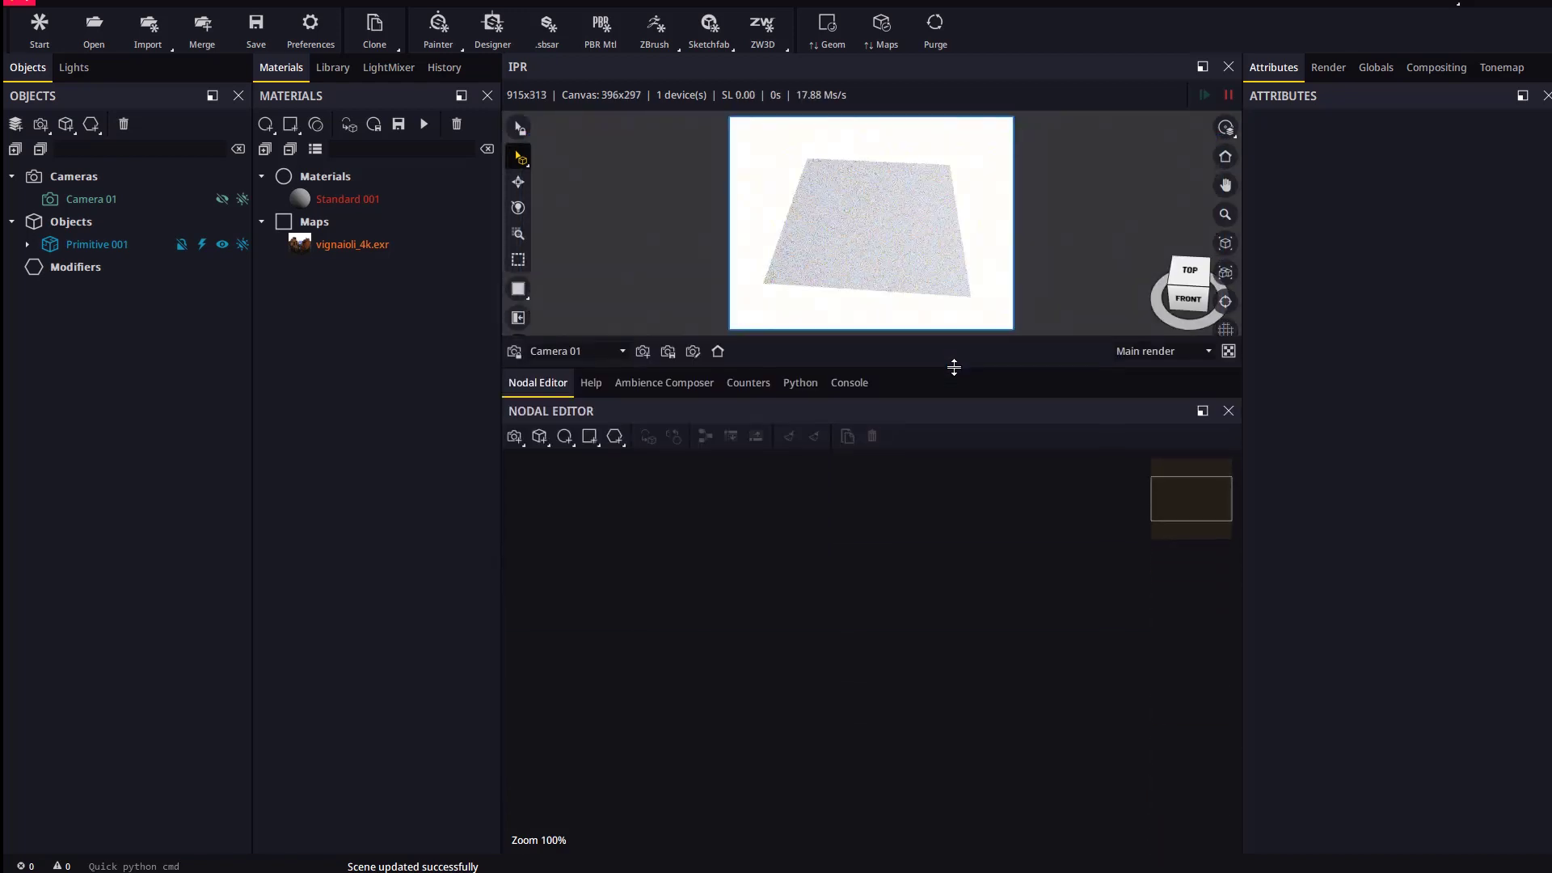
- Select the plane and create a Noise map node in its Standard 001 graph
click(827, 239)
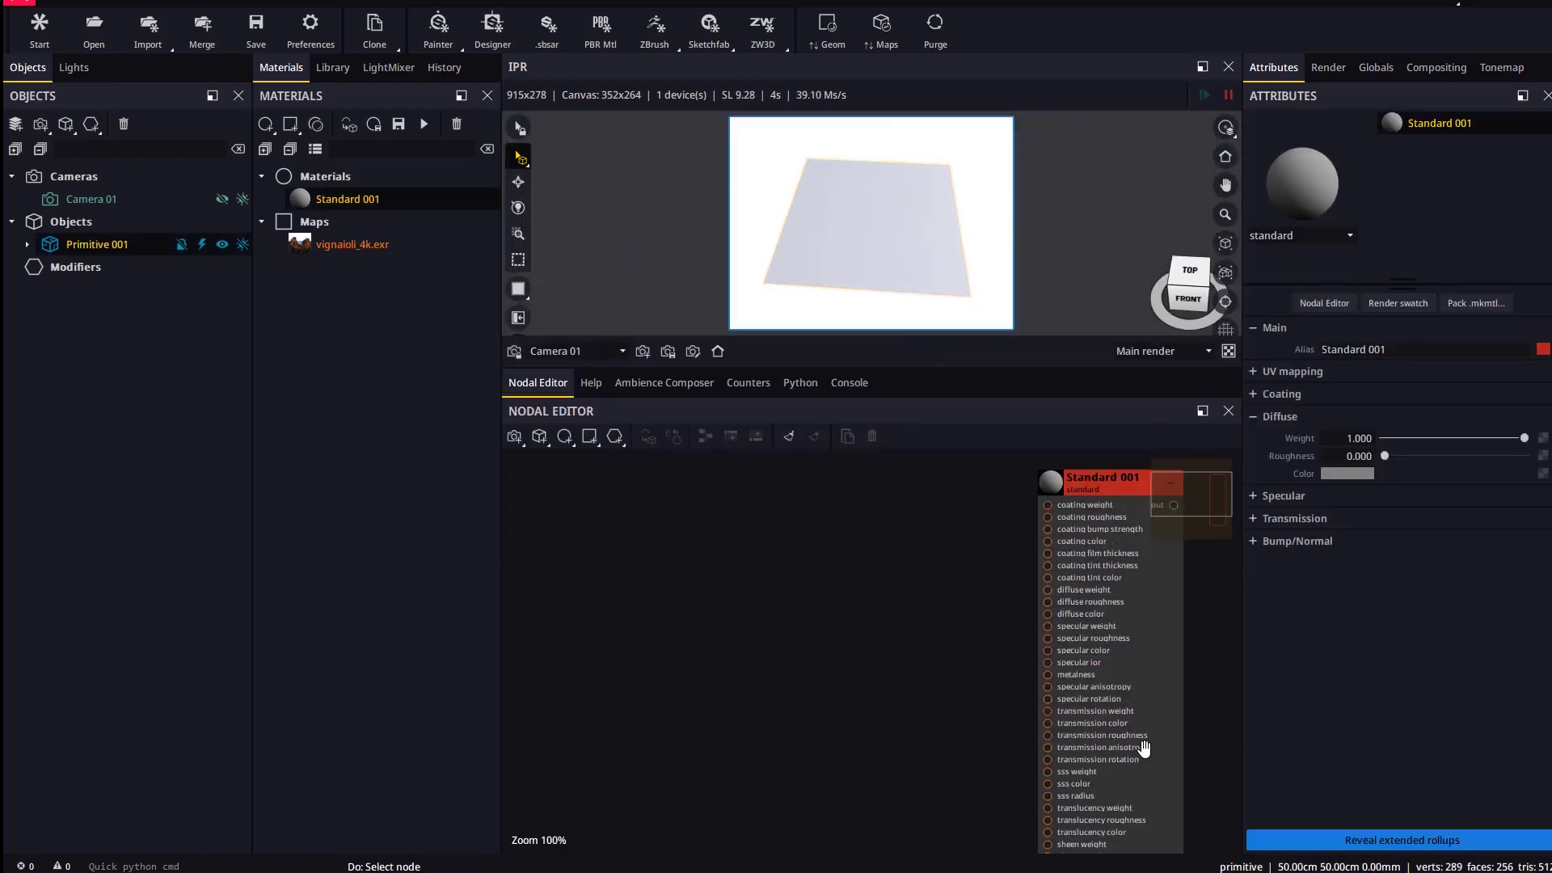
middle_drag(1111, 750, 1087, 615)
middle_drag(1061, 708, 1064, 624)
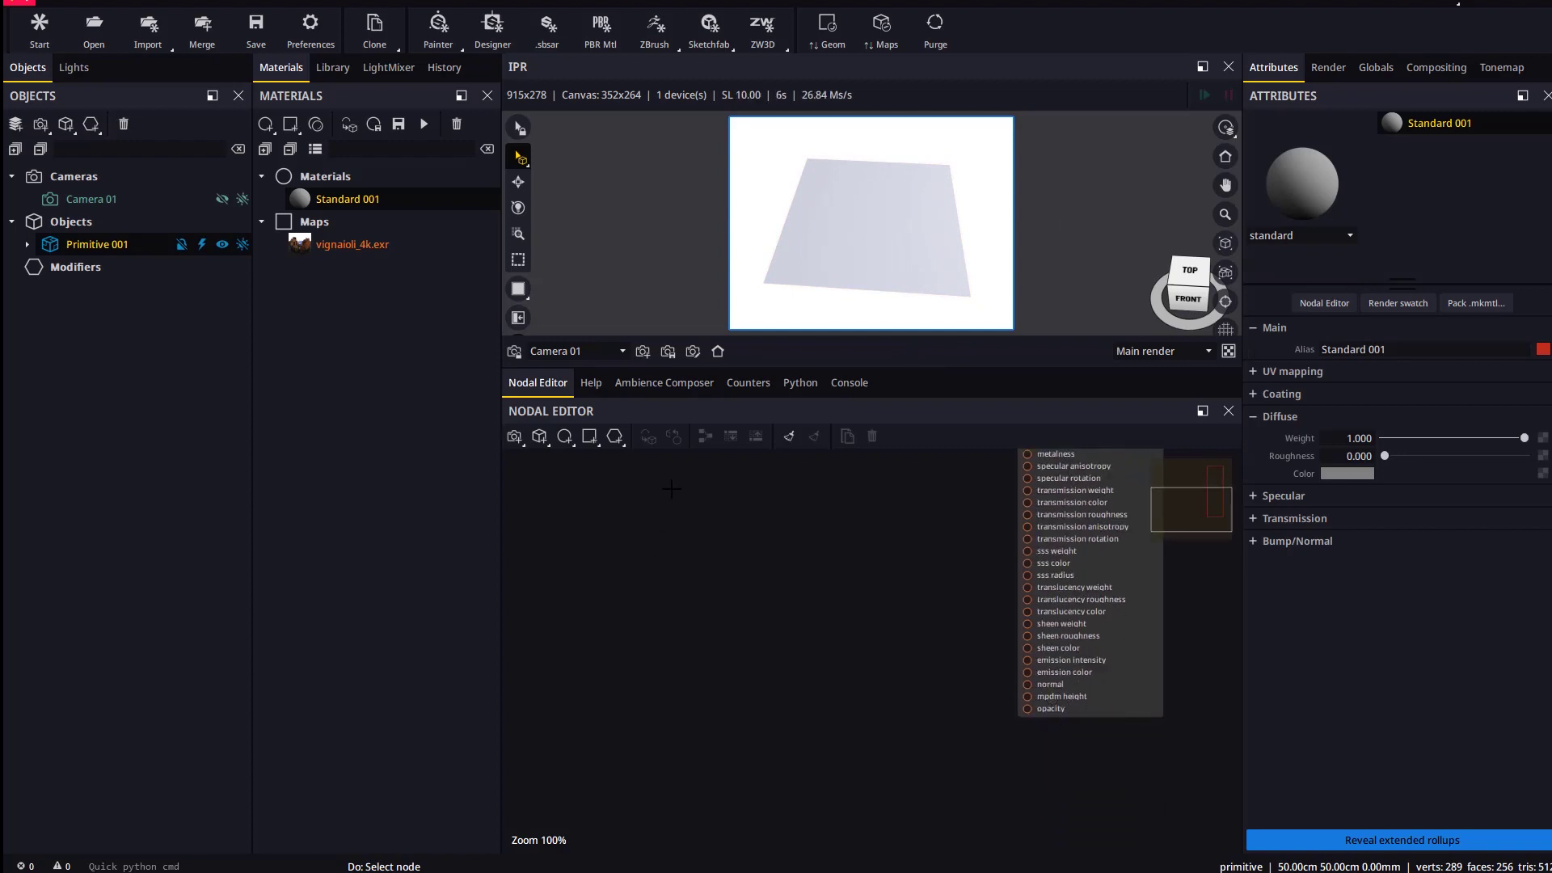
right_click(649, 473)
mouse_move(711, 645)
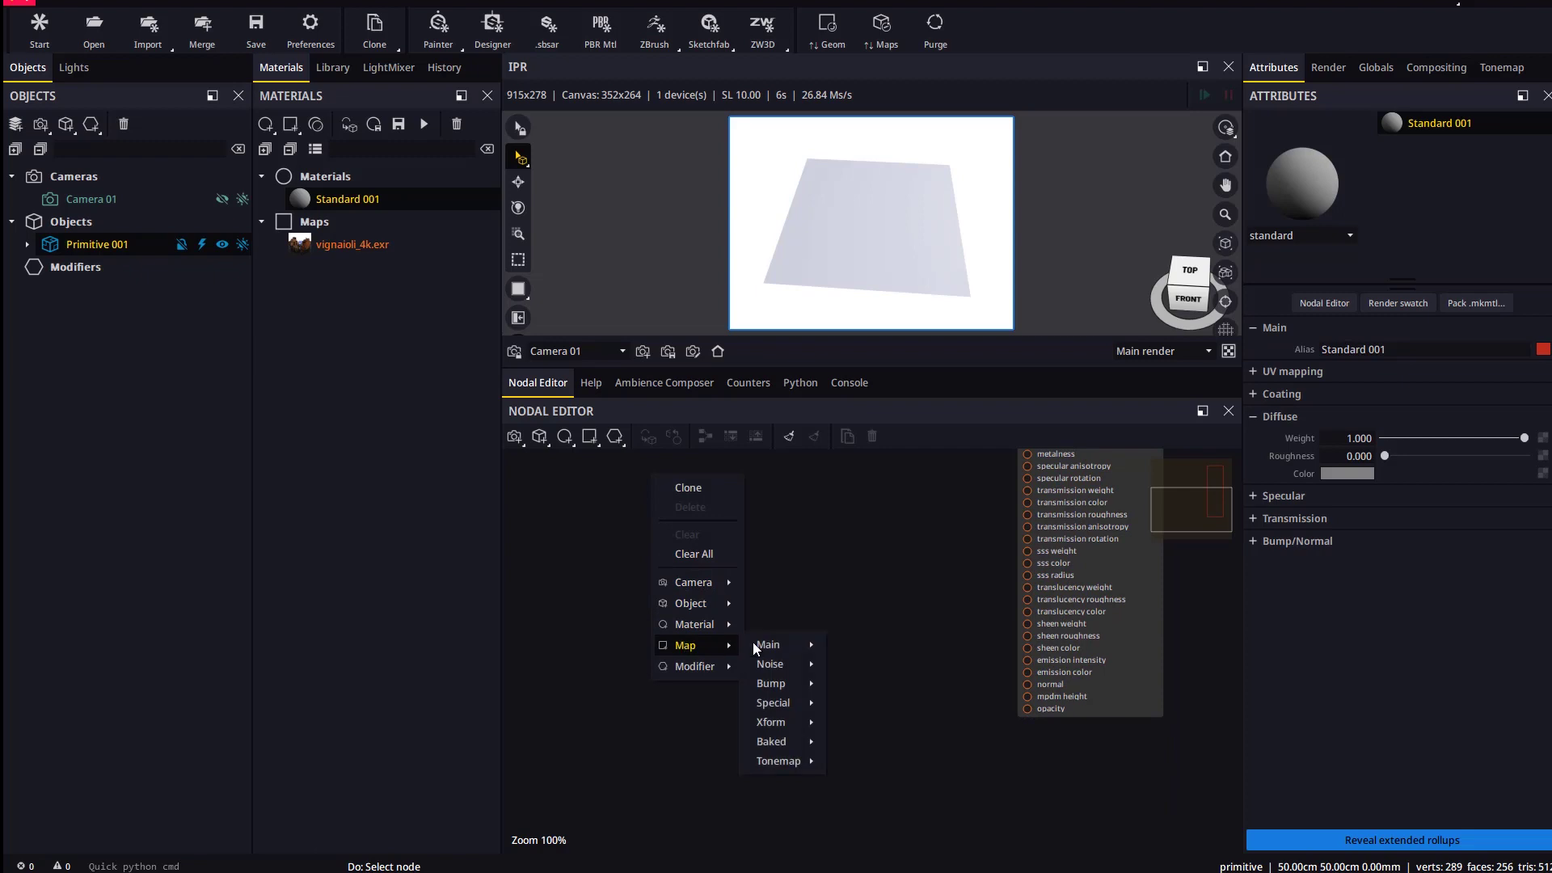
mouse_move(781, 665)
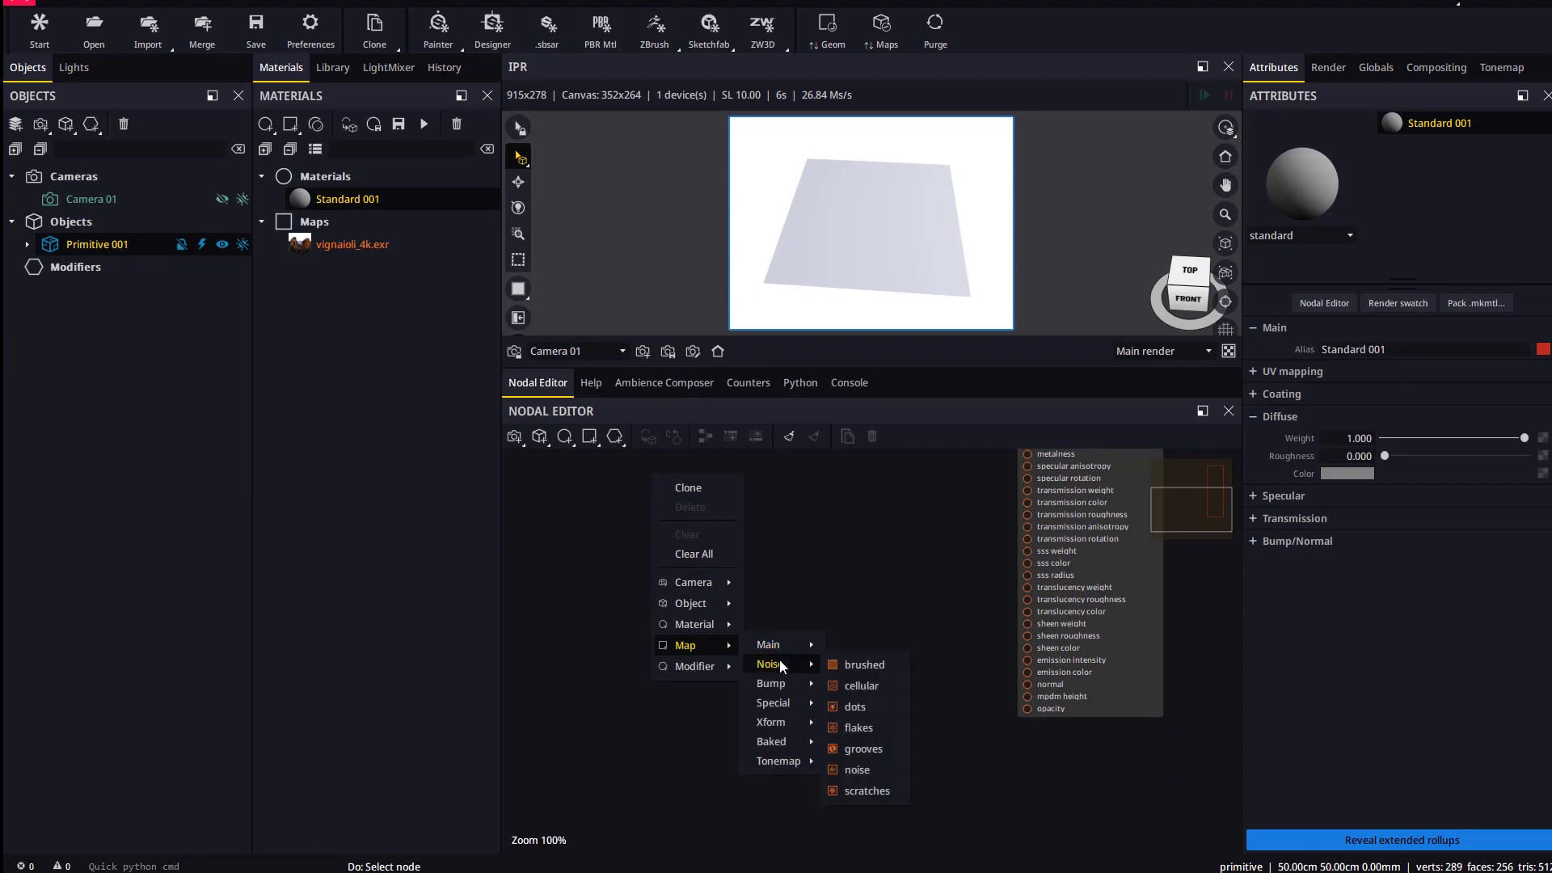
click(857, 769)
- Position Noise 001 lower in the graph and expand it to show its ports
drag(744, 489, 1024, 696)
click(763, 543)
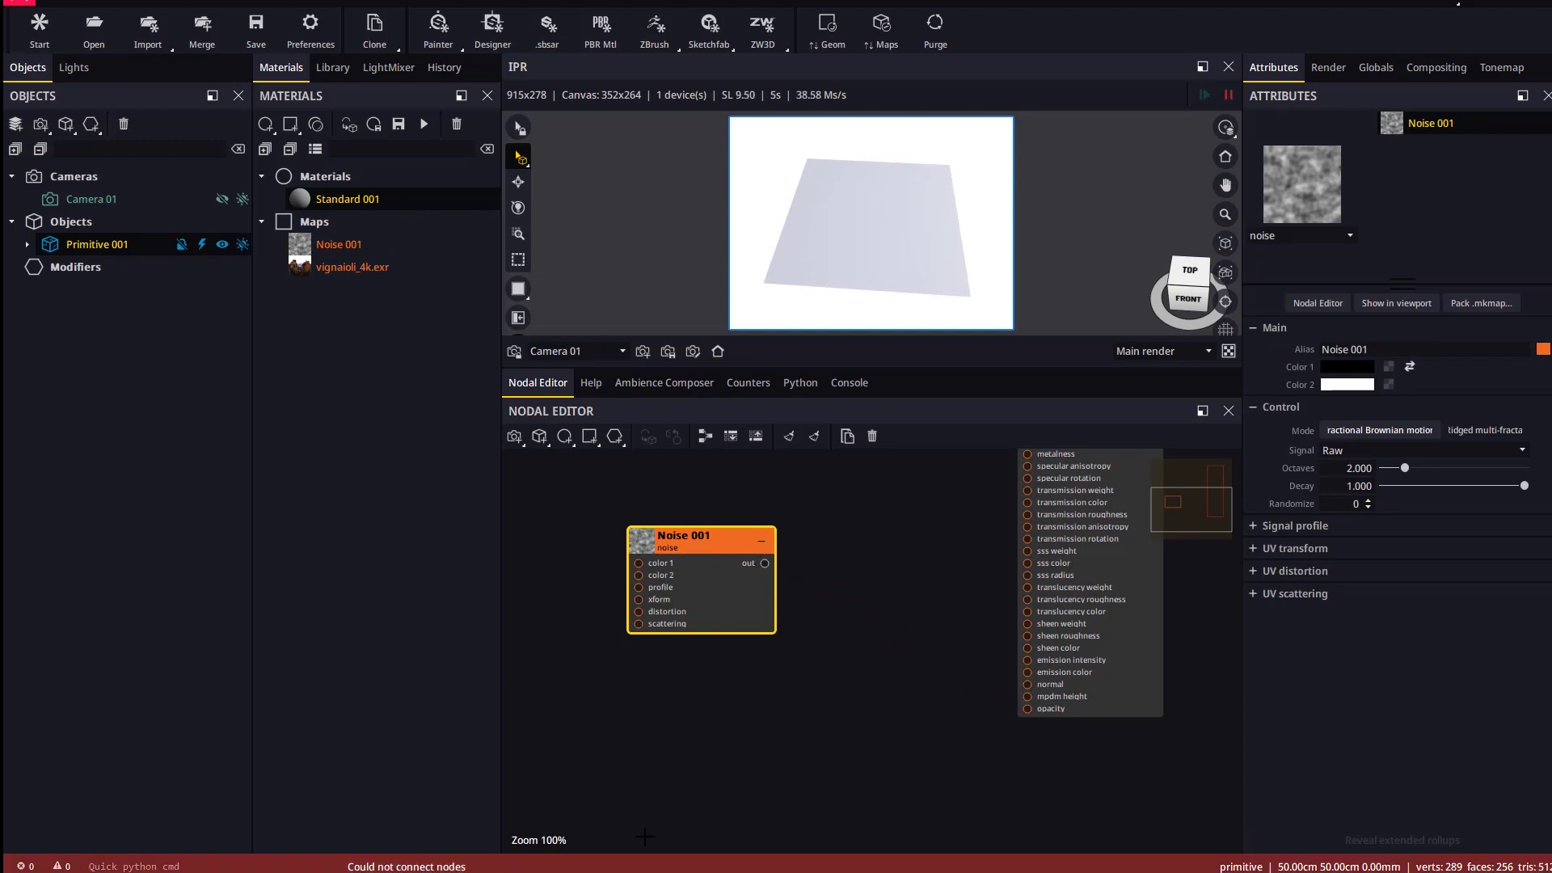
drag(700, 588, 676, 568)
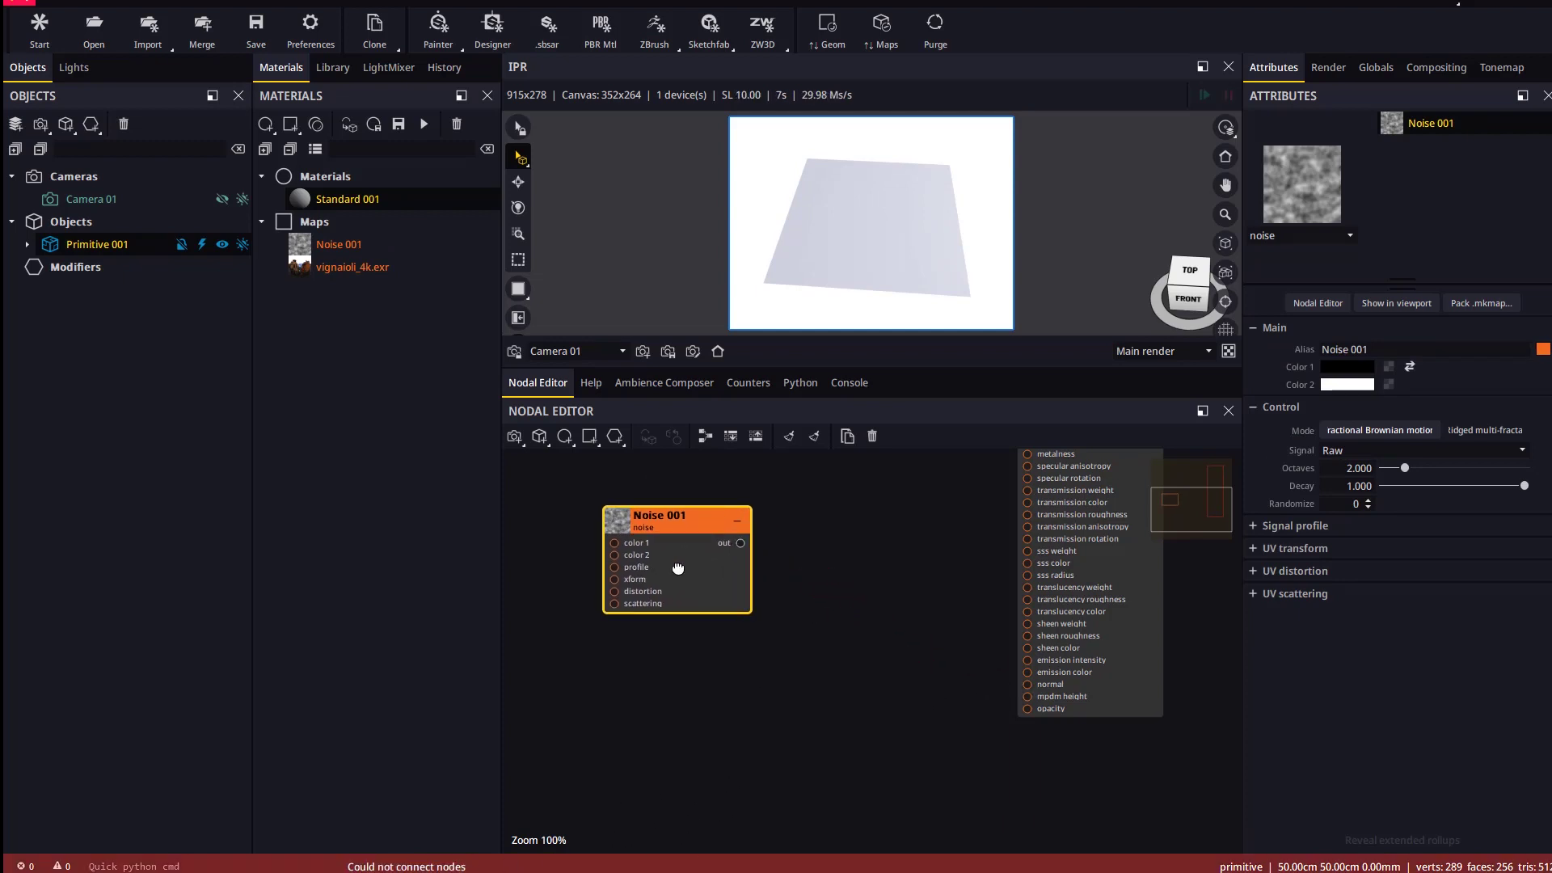
click(827, 527)
right_click(805, 472)
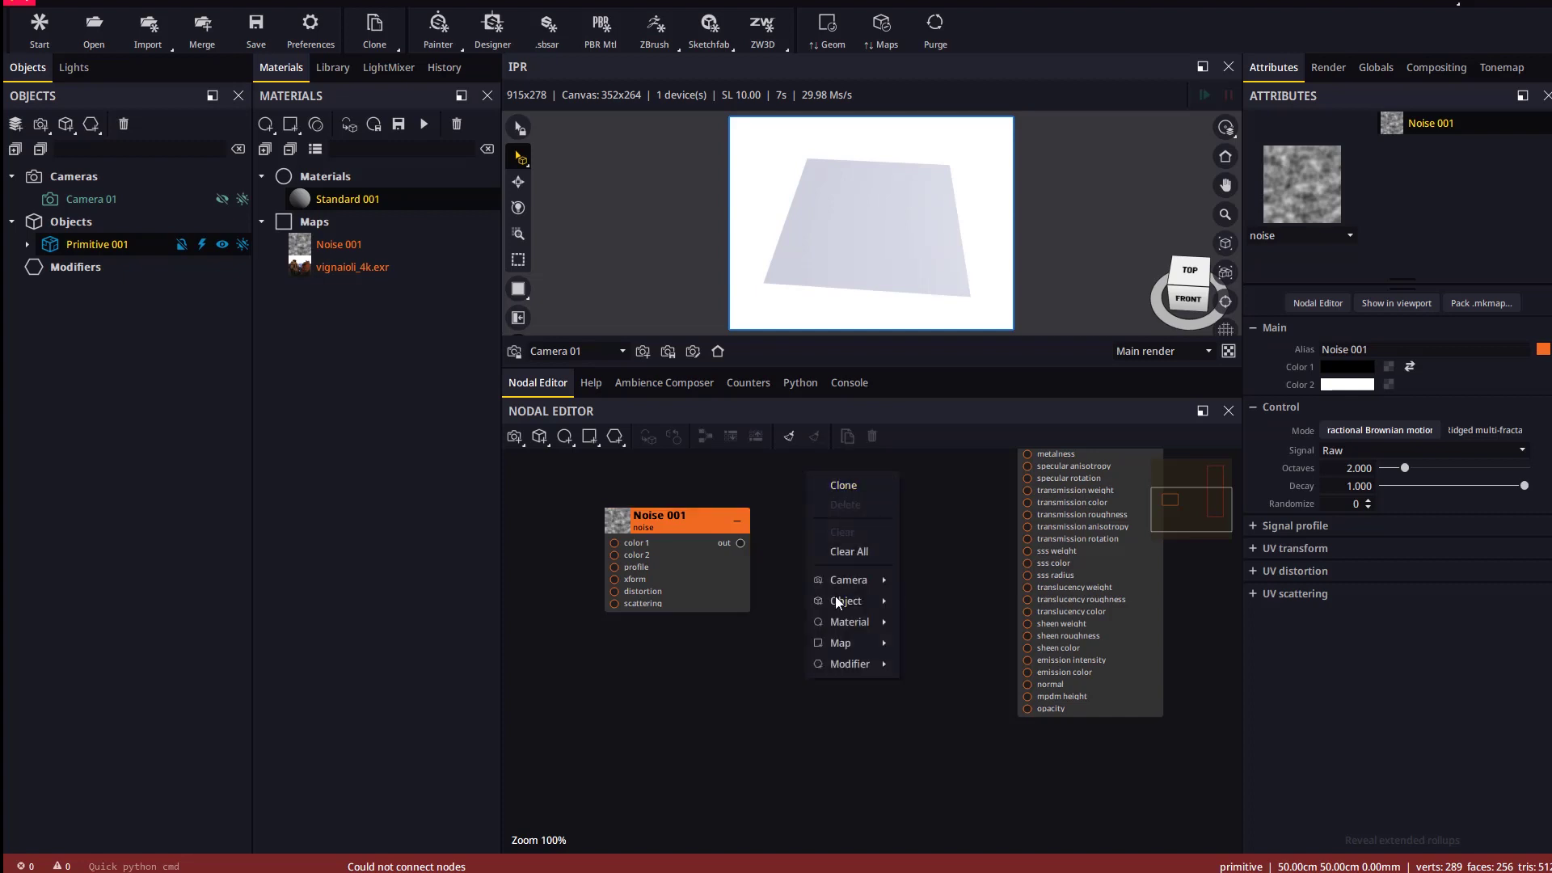
- Add a Baketex node and wire Noise 001 through it into Standard 001's mpdm height
mouse_move(895, 644)
mouse_move(923, 740)
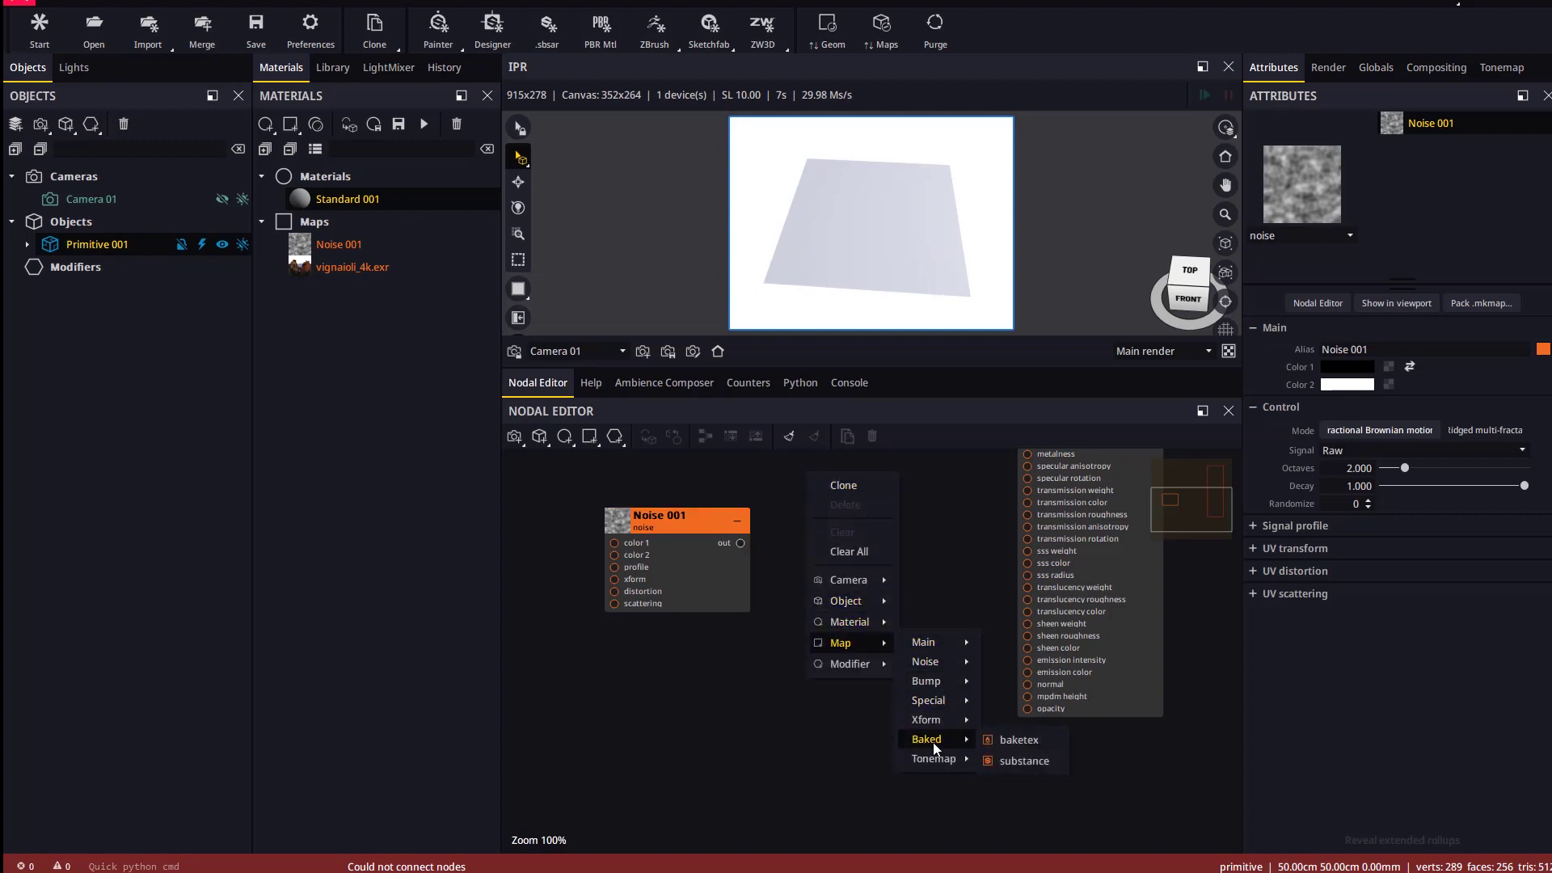
click(1018, 742)
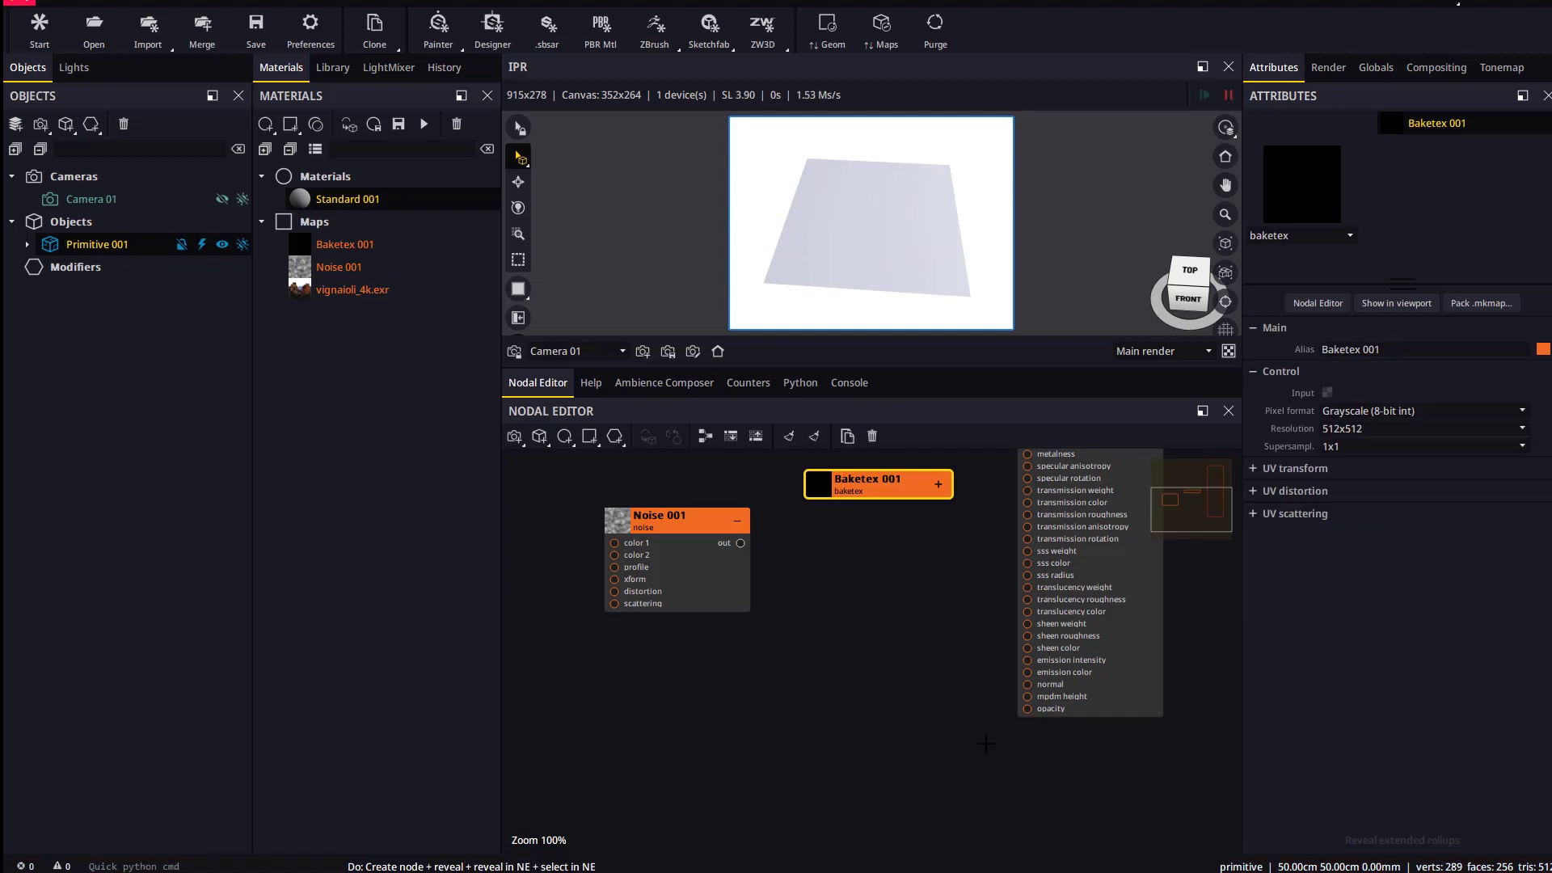
click(942, 532)
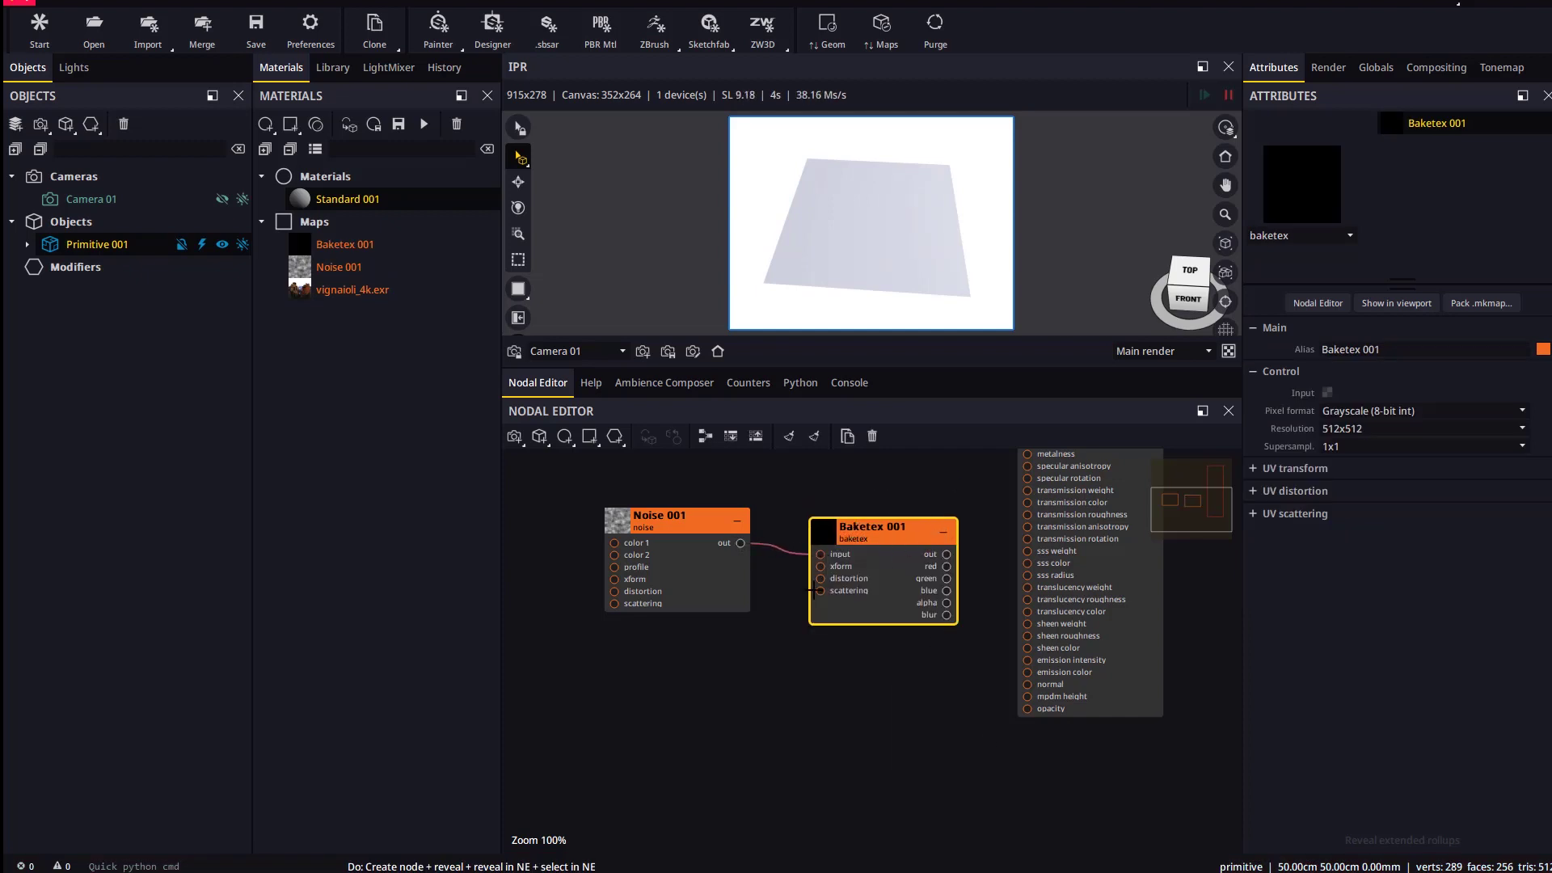
drag(810, 555, 863, 582)
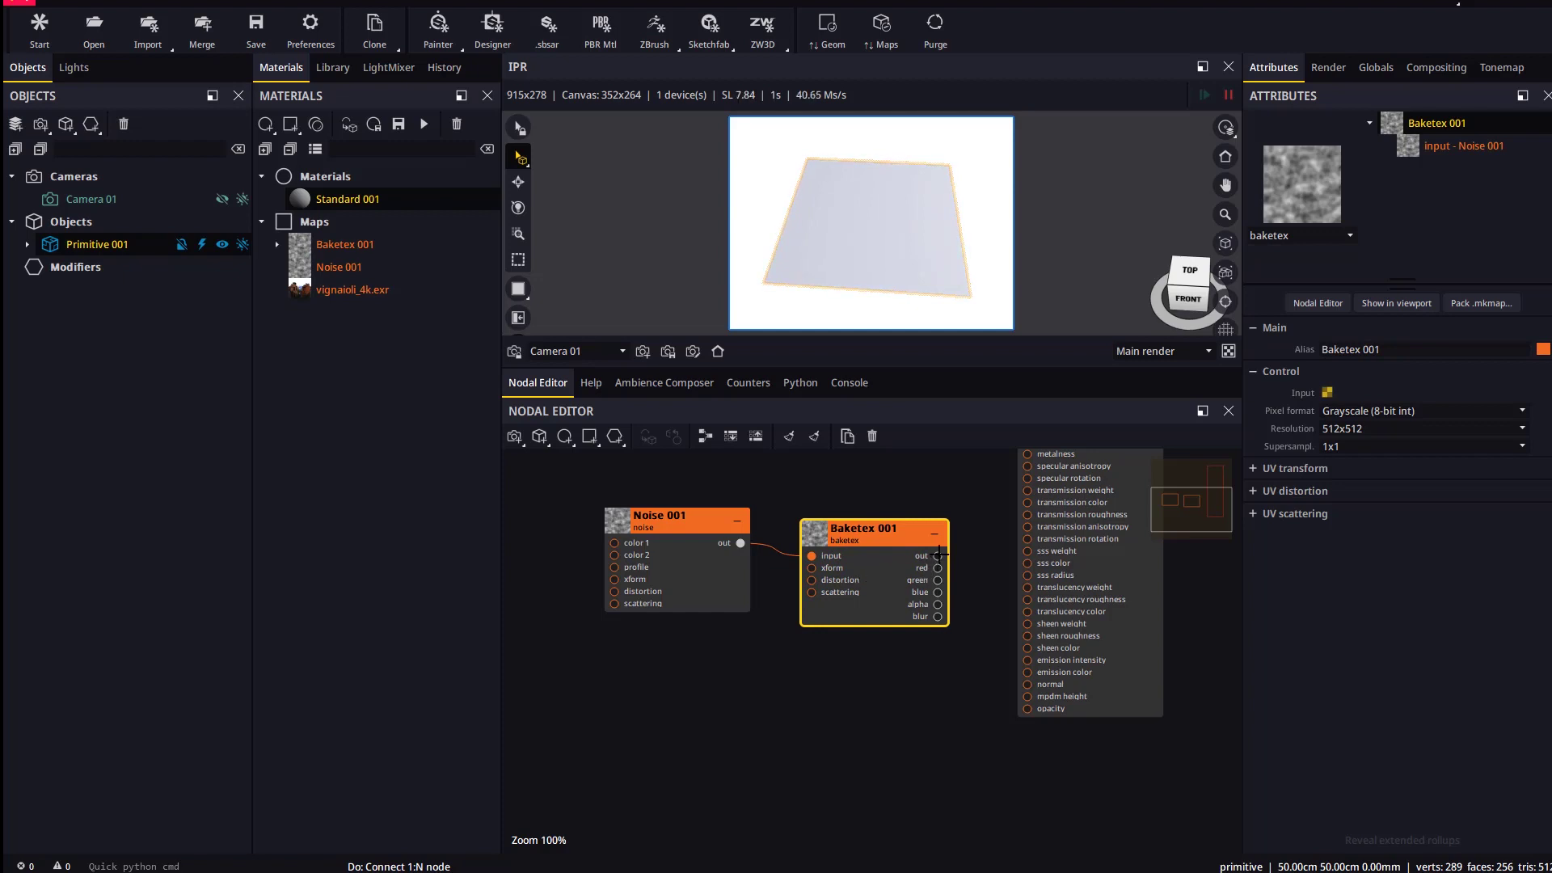
drag(1010, 672, 1028, 696)
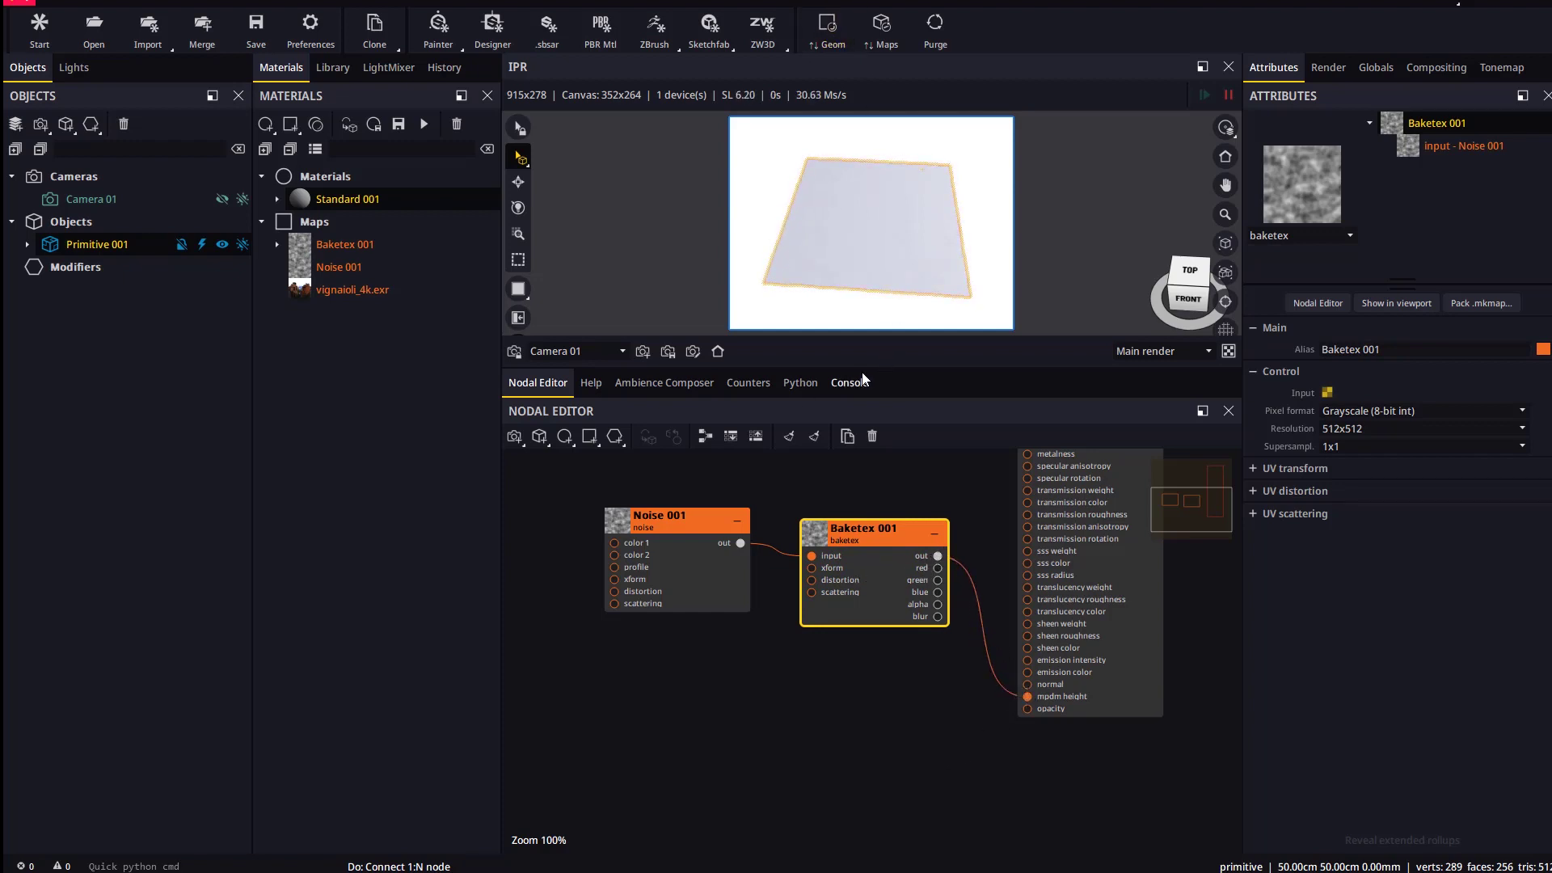
drag(862, 367, 857, 458)
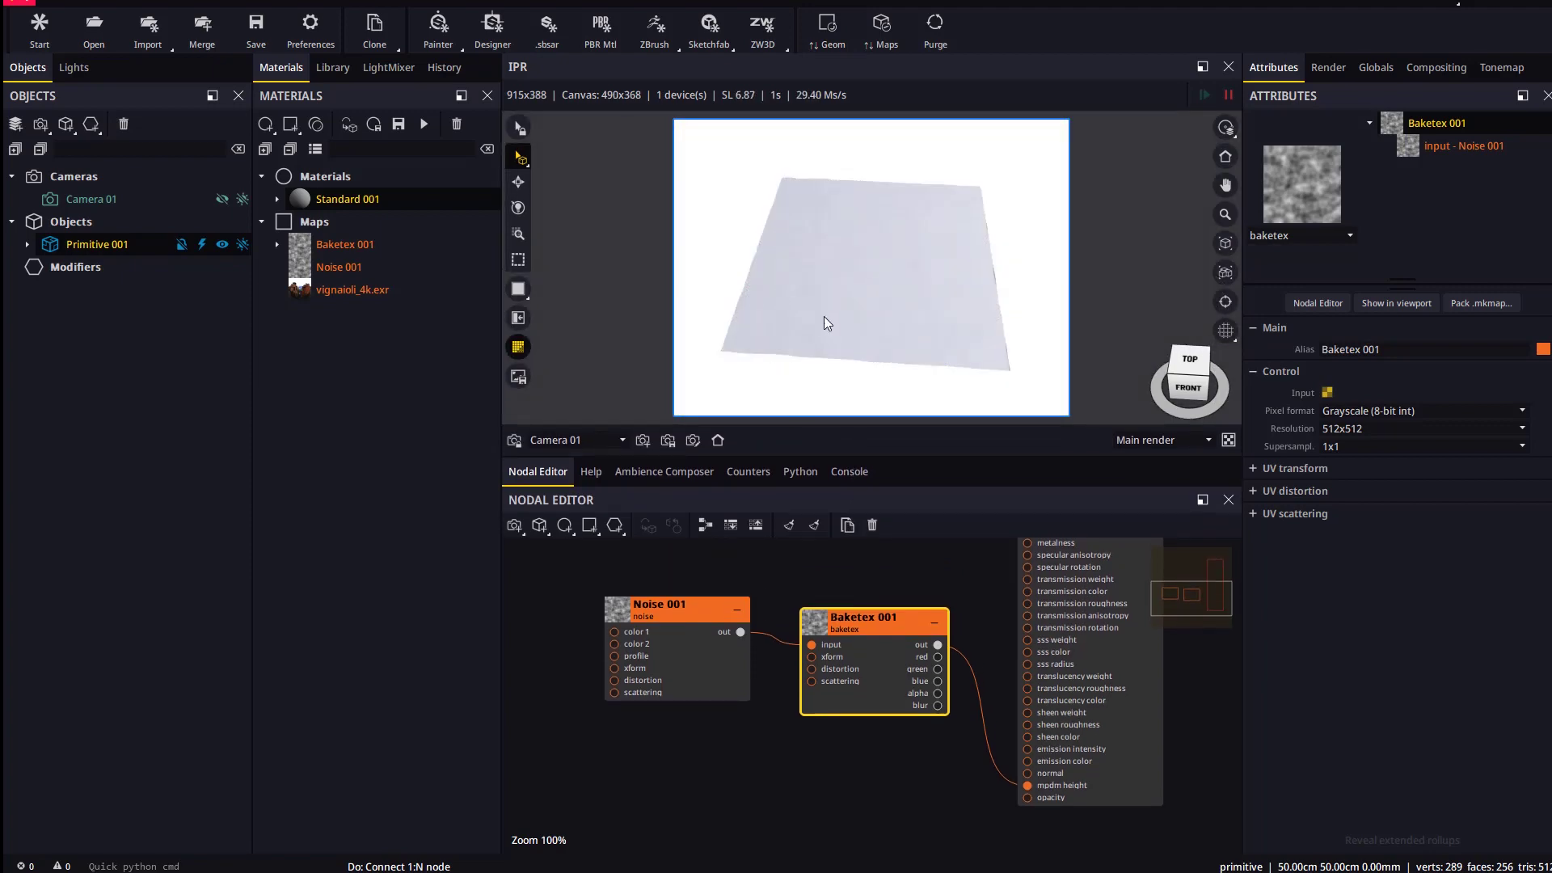
drag(823, 317, 866, 298)
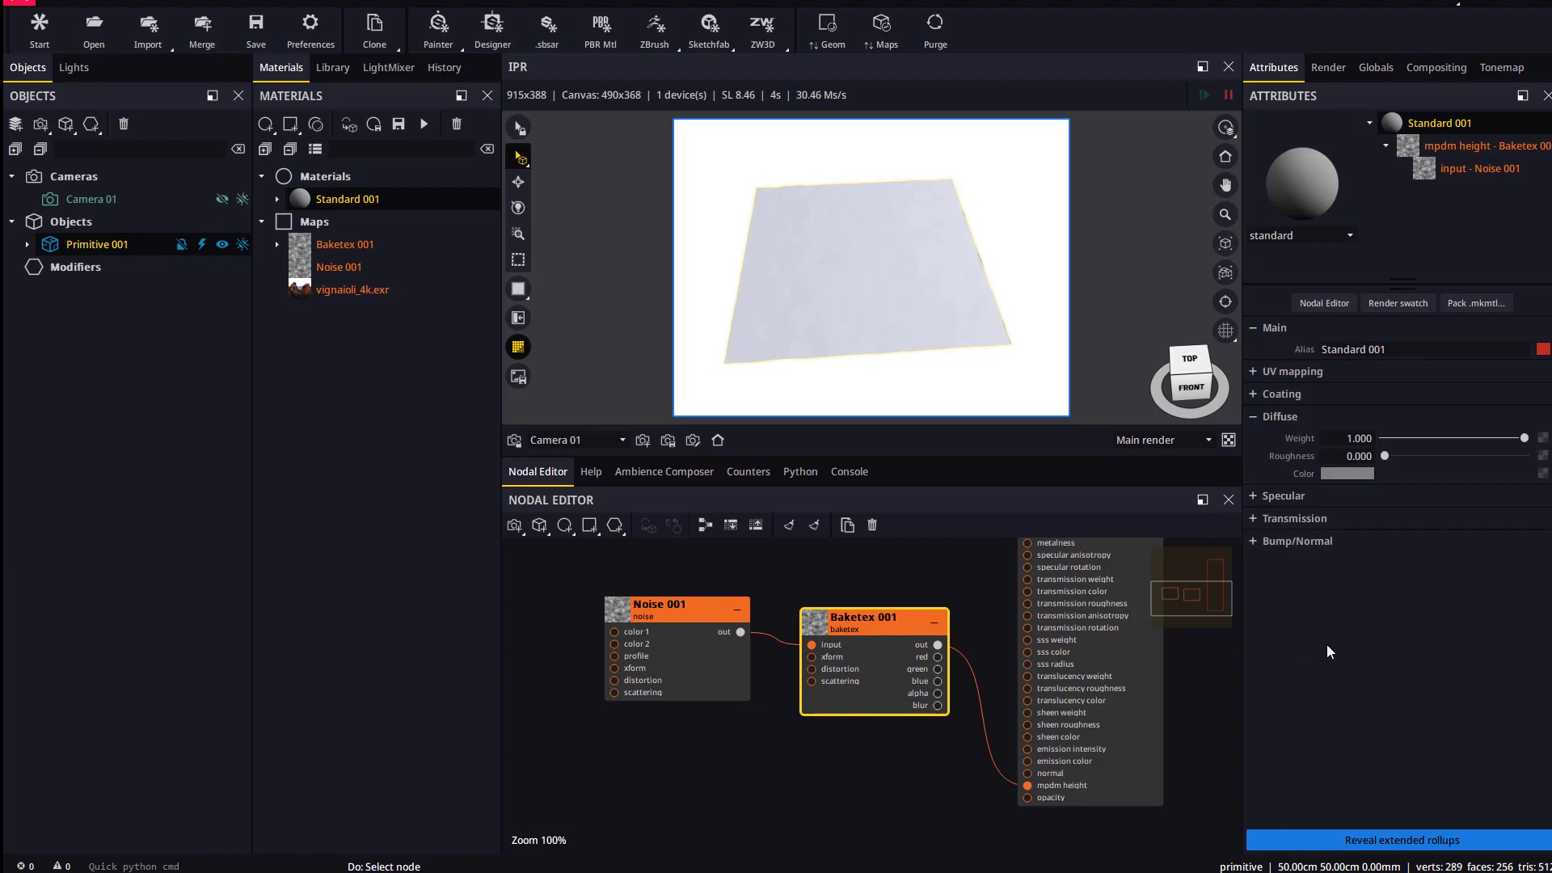
- Set the micro-patch displacement height to 10 cm and view the plane from above
click(1397, 840)
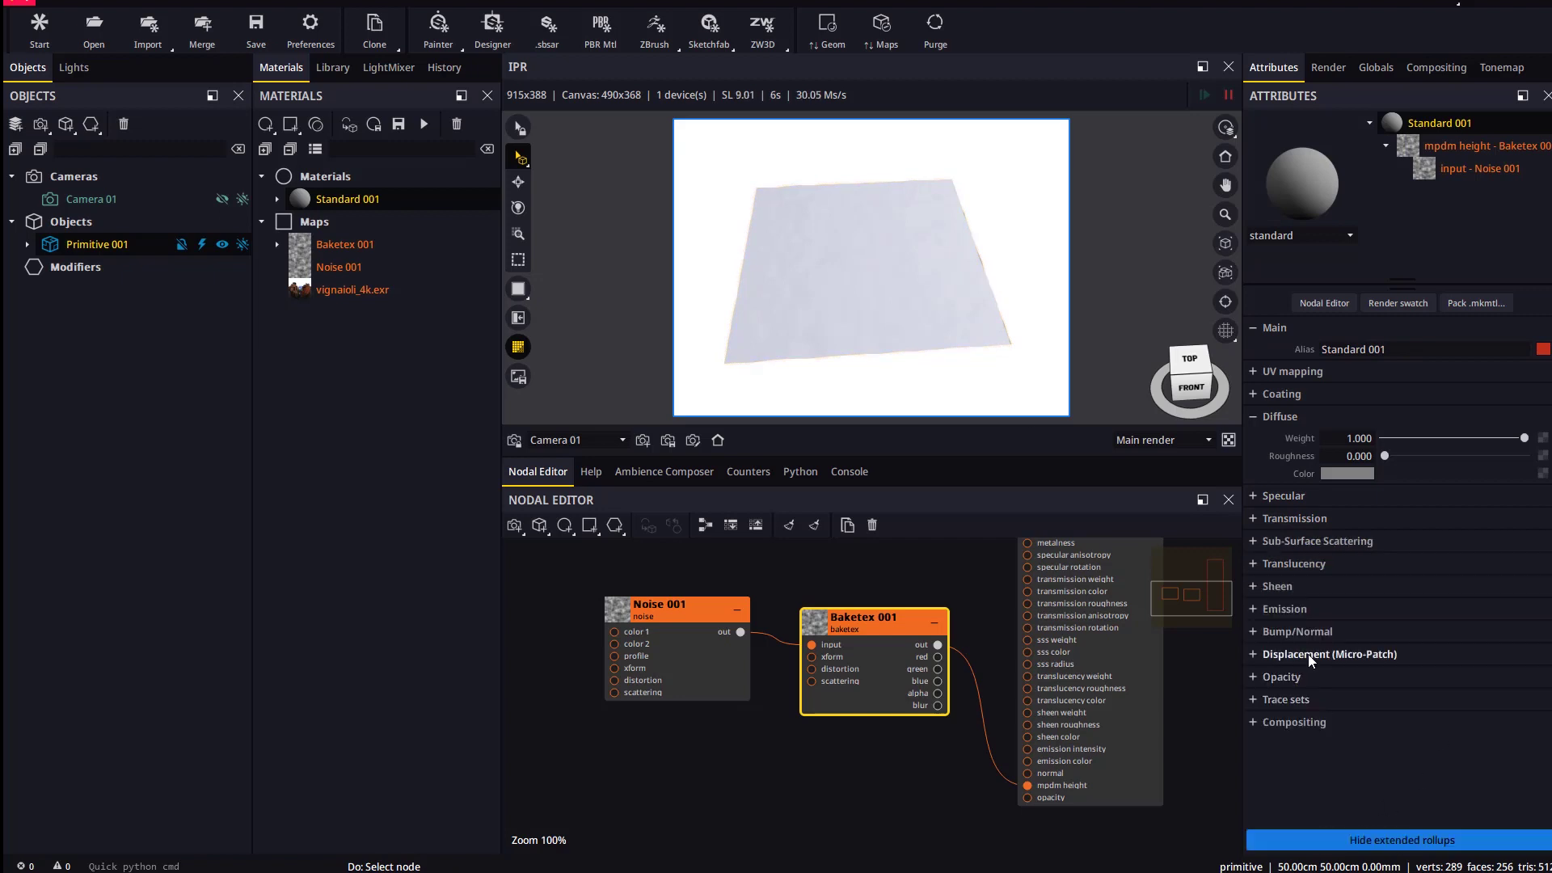
click(1309, 655)
click(1338, 696)
text(1)
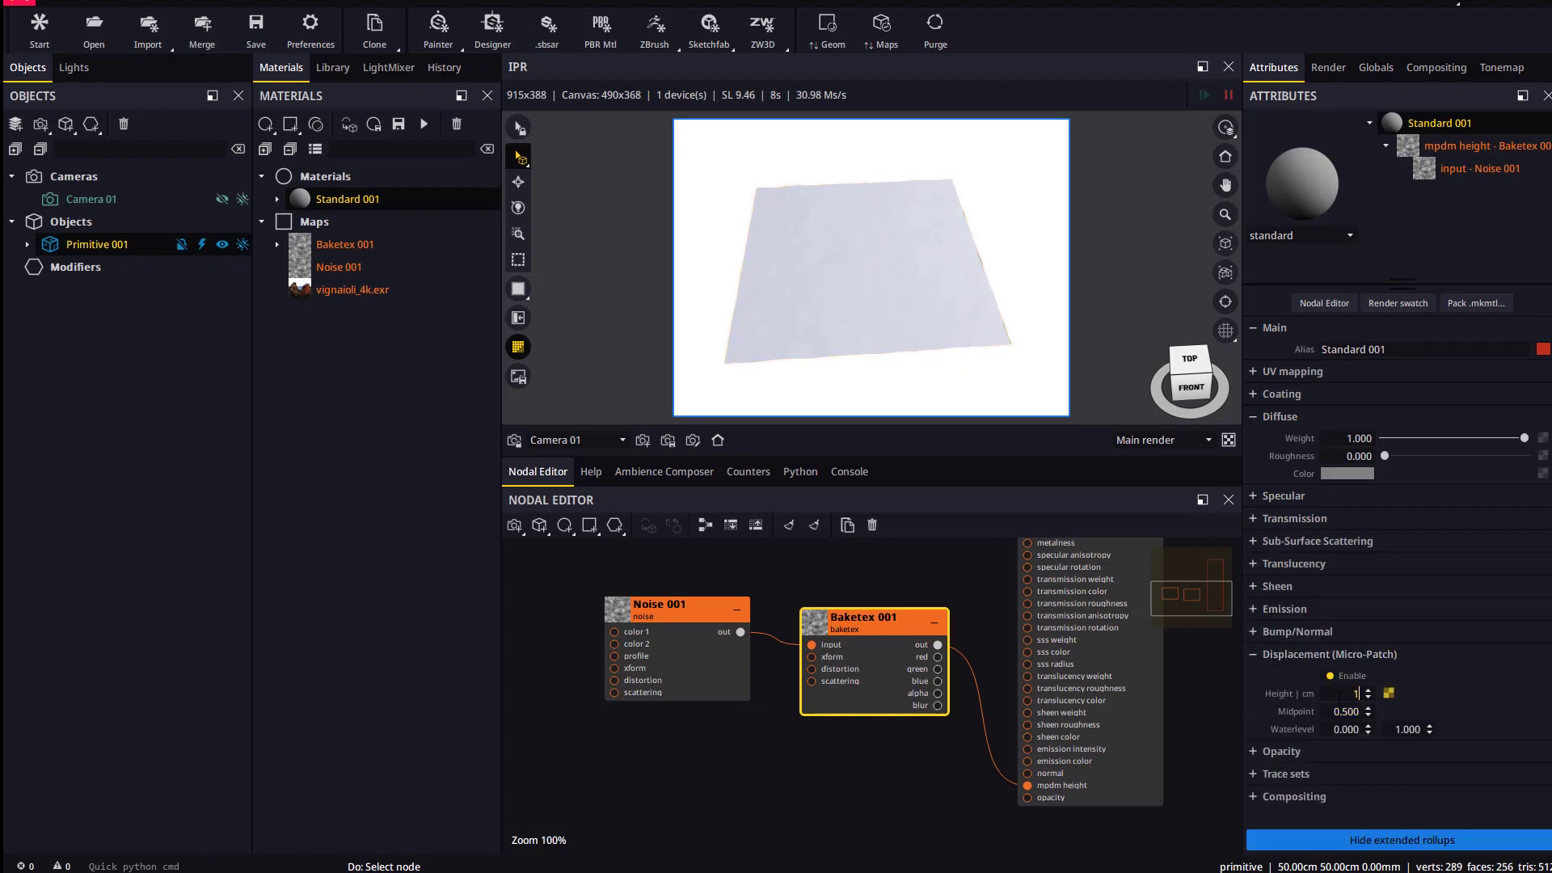
text(0)
key(Return)
middle_drag(903, 339, 931, 299)
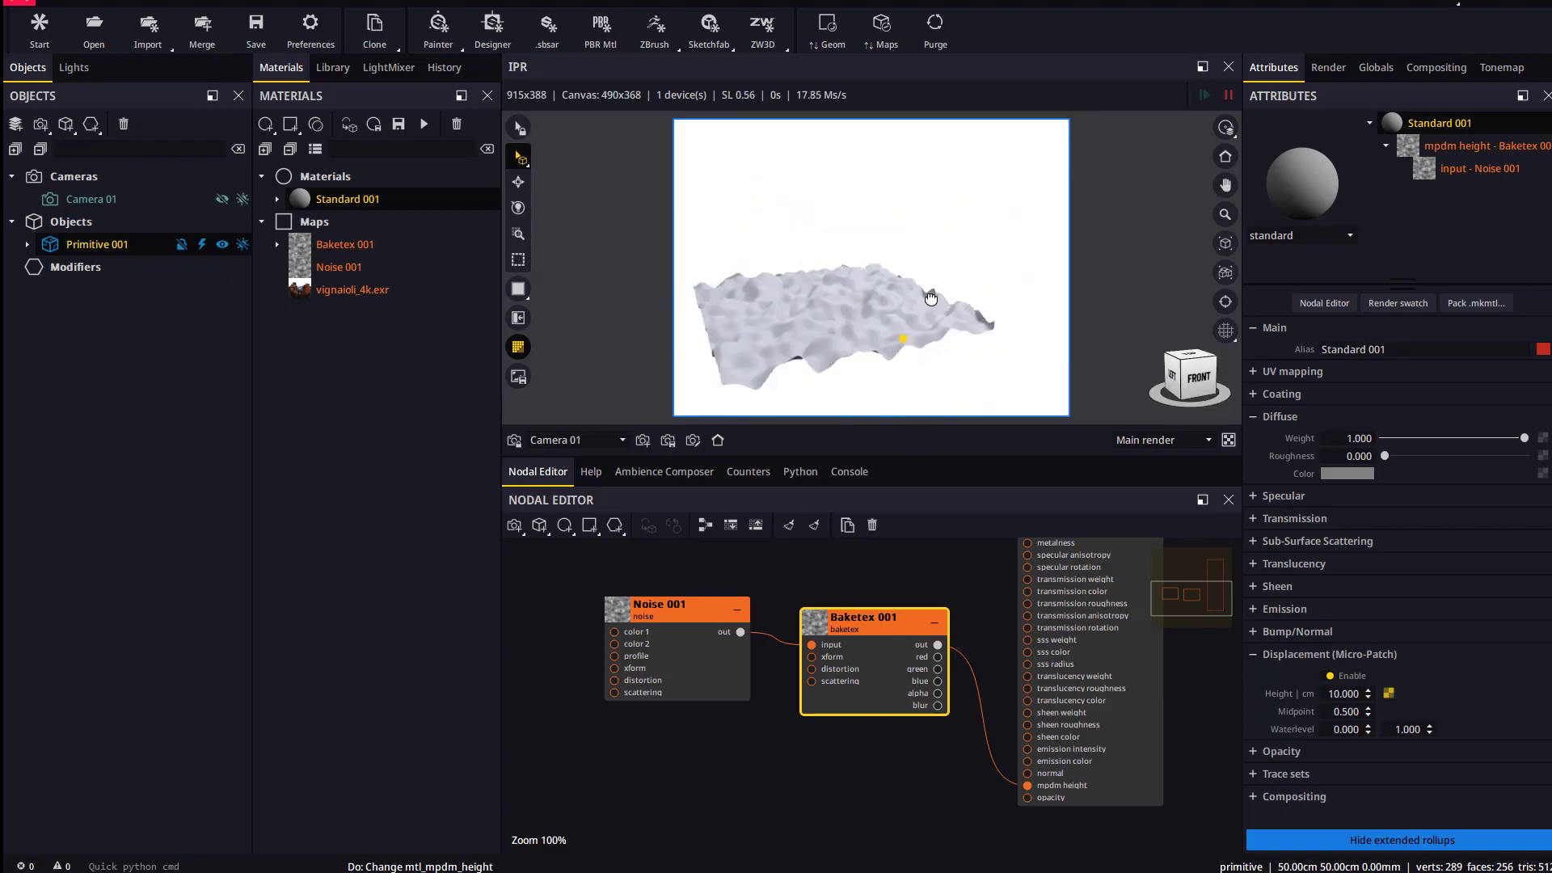
drag(931, 299, 863, 305)
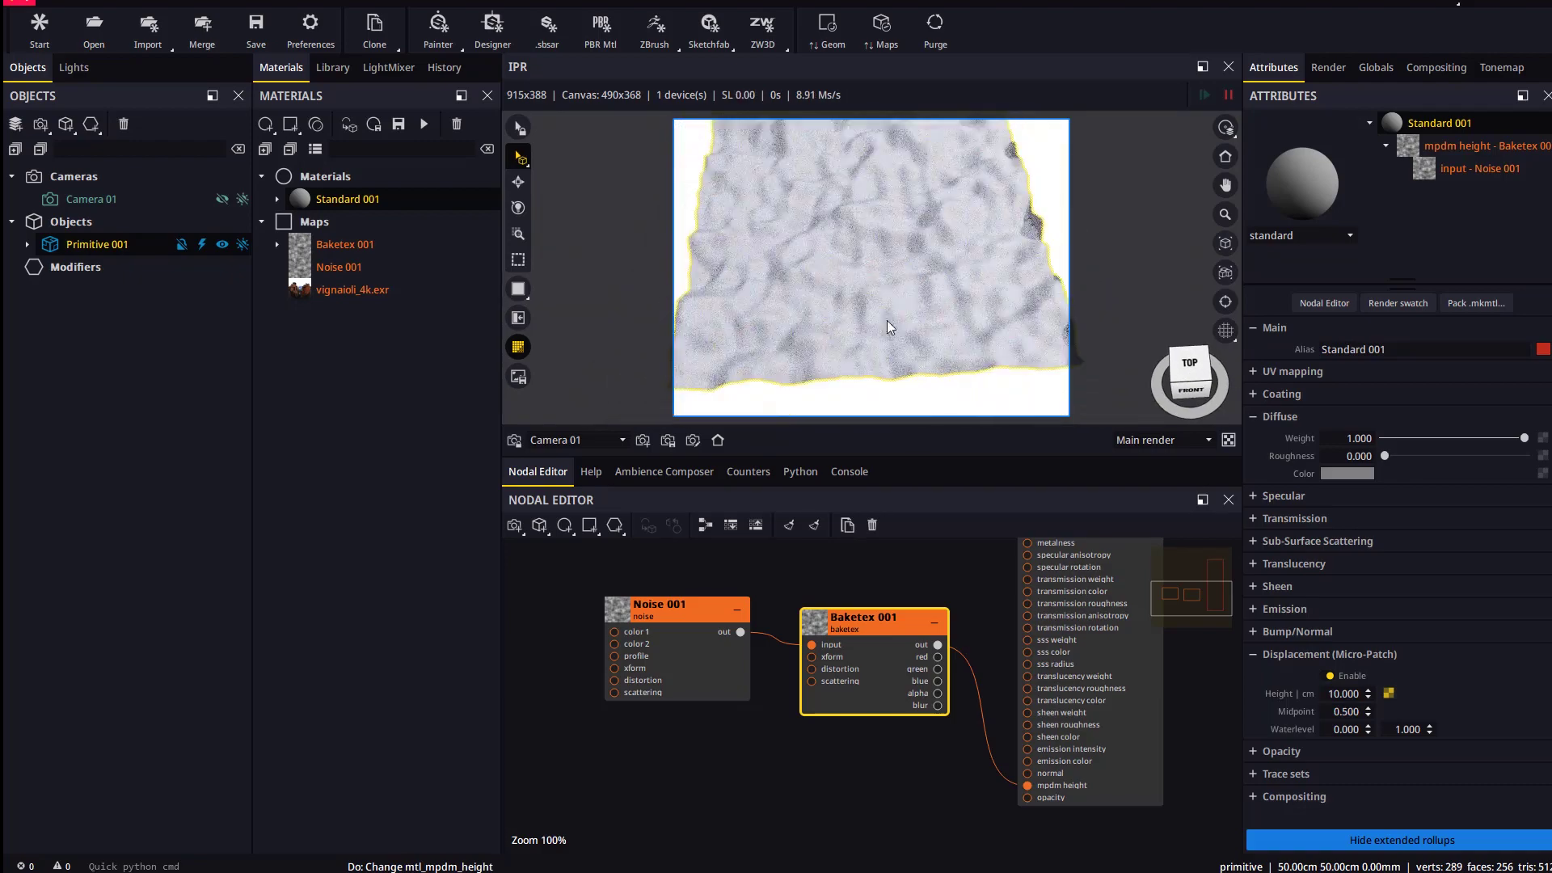
- Set Baketex 001 to Grayscale (16-bit int) pixel format at 2048x2048 resolution
mouse_move(878, 647)
middle_down()
mouse_move(861, 647)
mouse_move(864, 669)
middle_up()
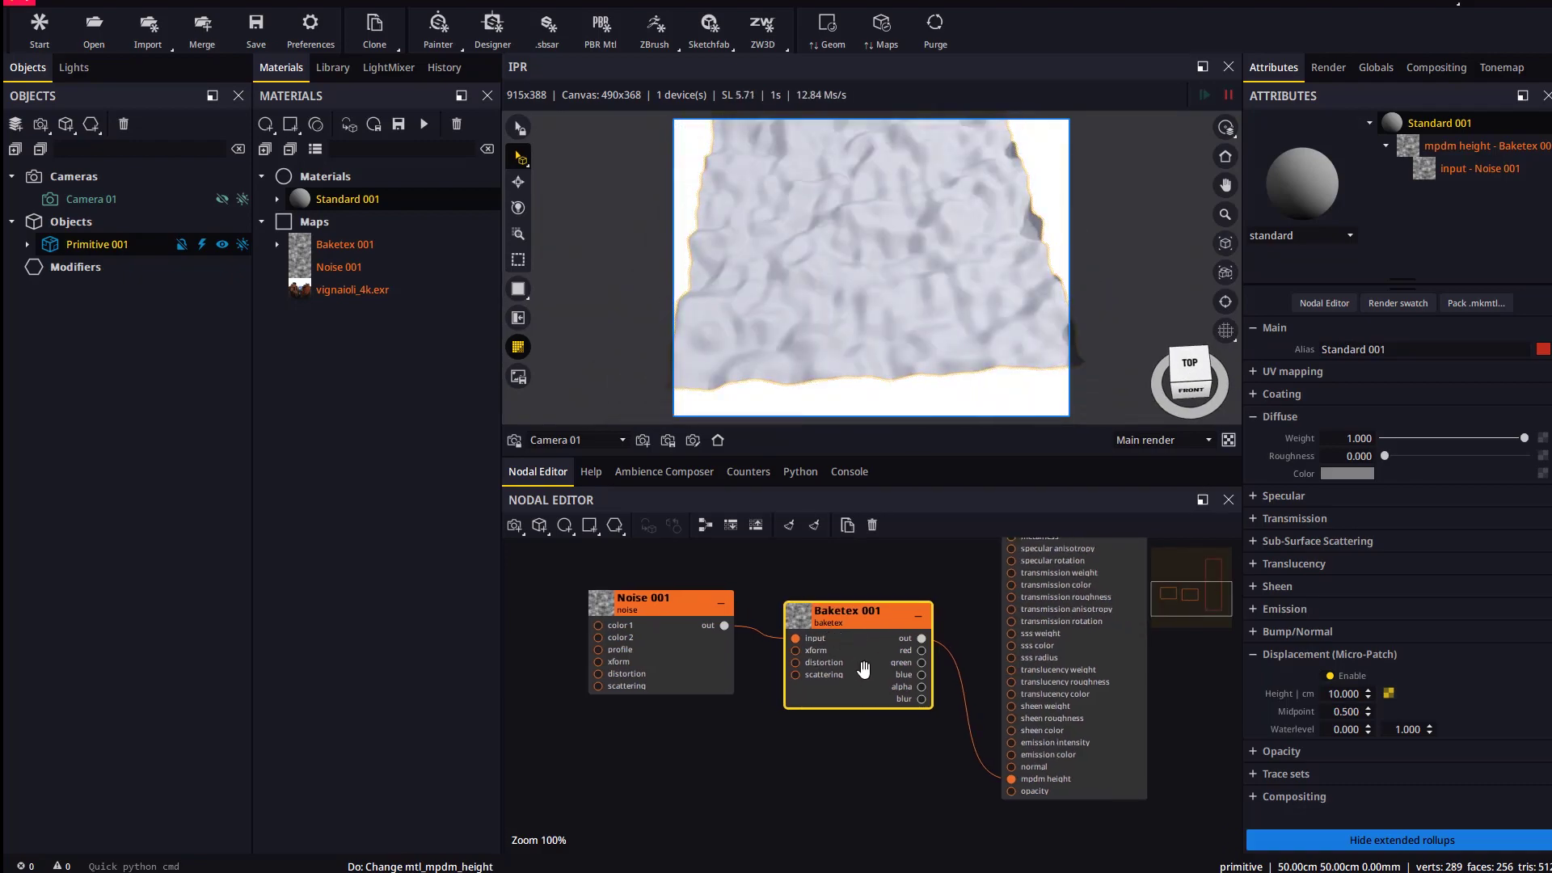
click(924, 625)
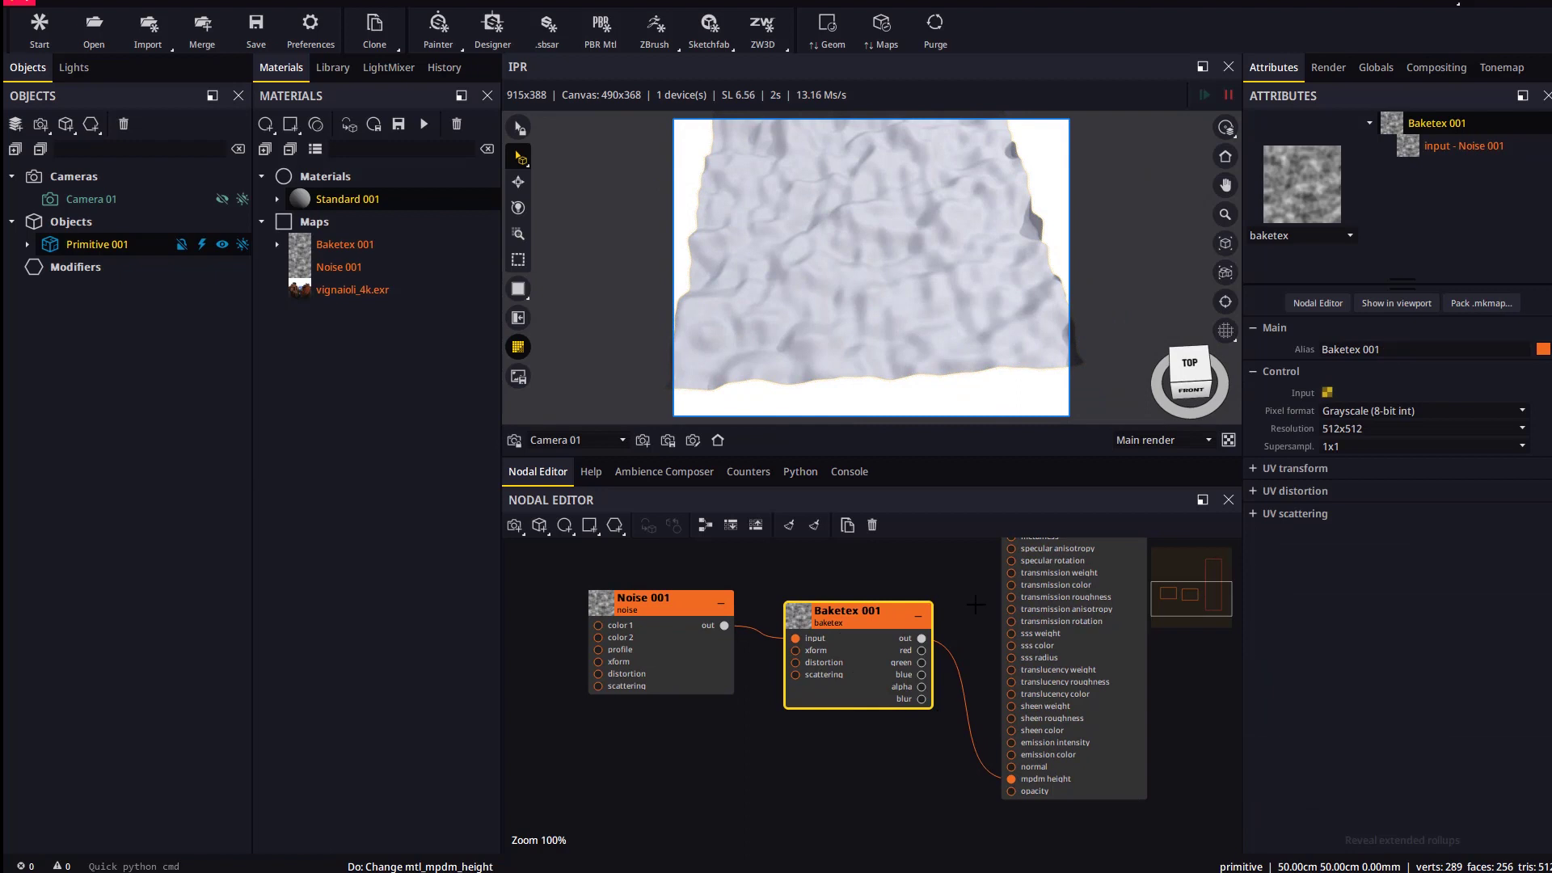
click(1375, 413)
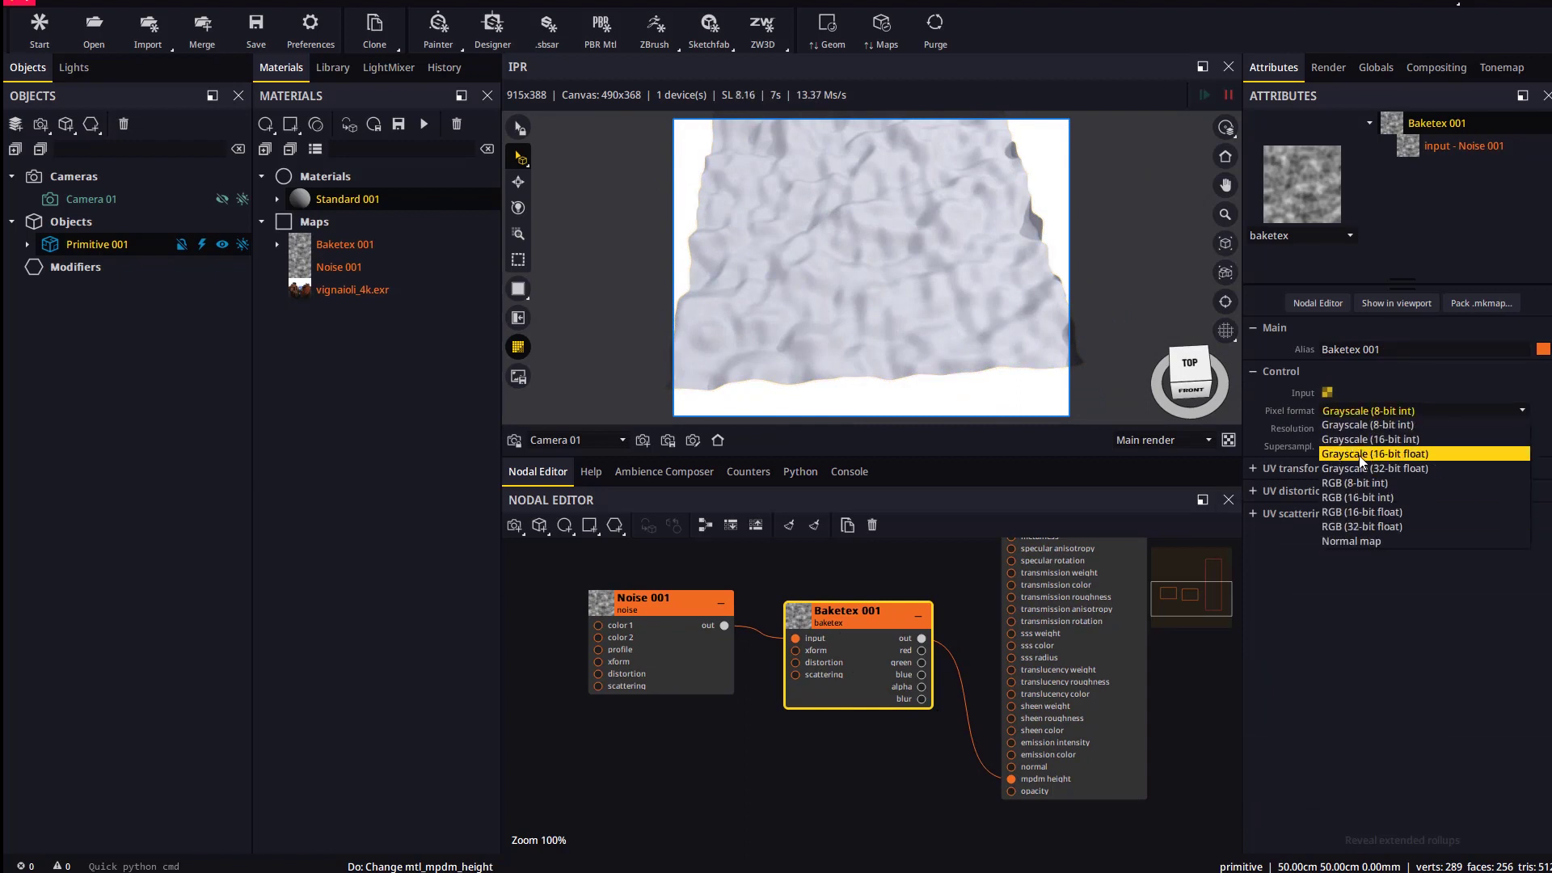
click(1350, 439)
click(1358, 428)
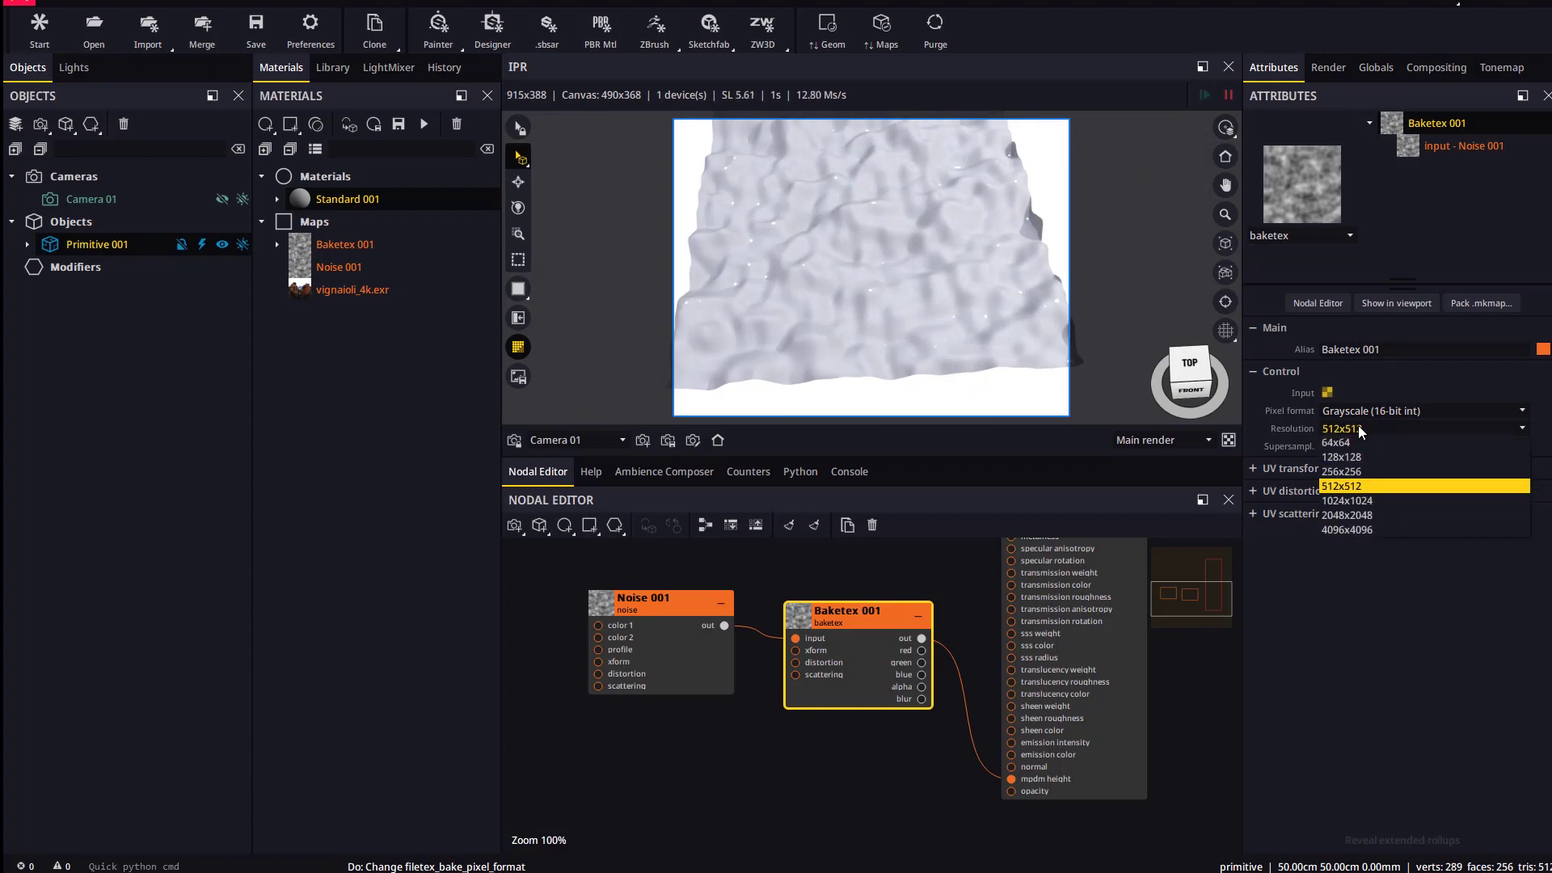
click(1336, 525)
key(Down)
key(Down)
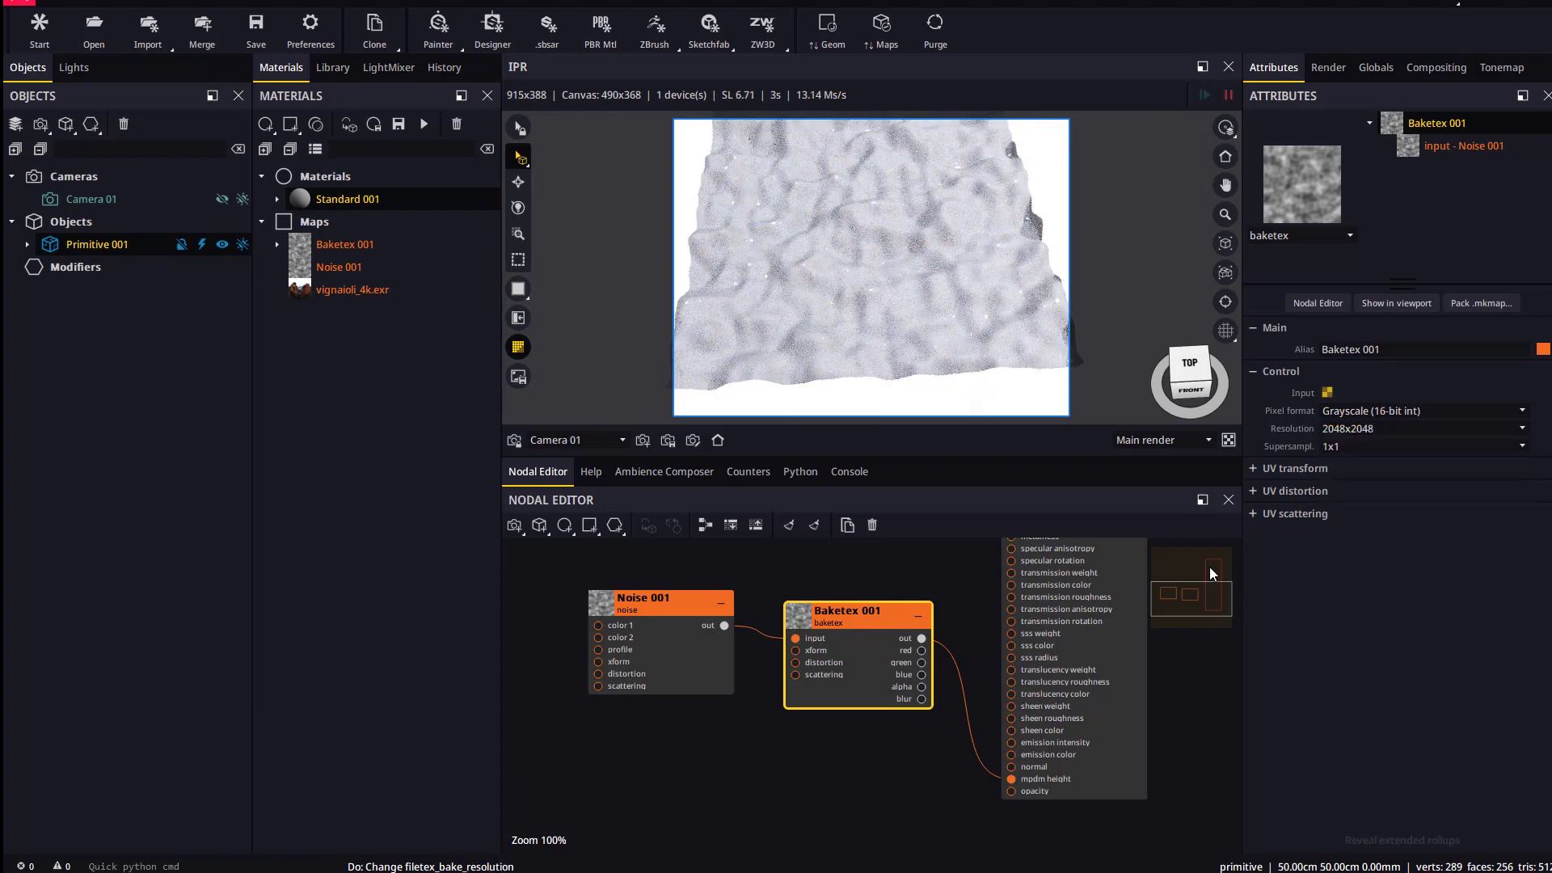
- Select Noise 001 and raise its octaves to 4.642
drag(957, 457, 957, 560)
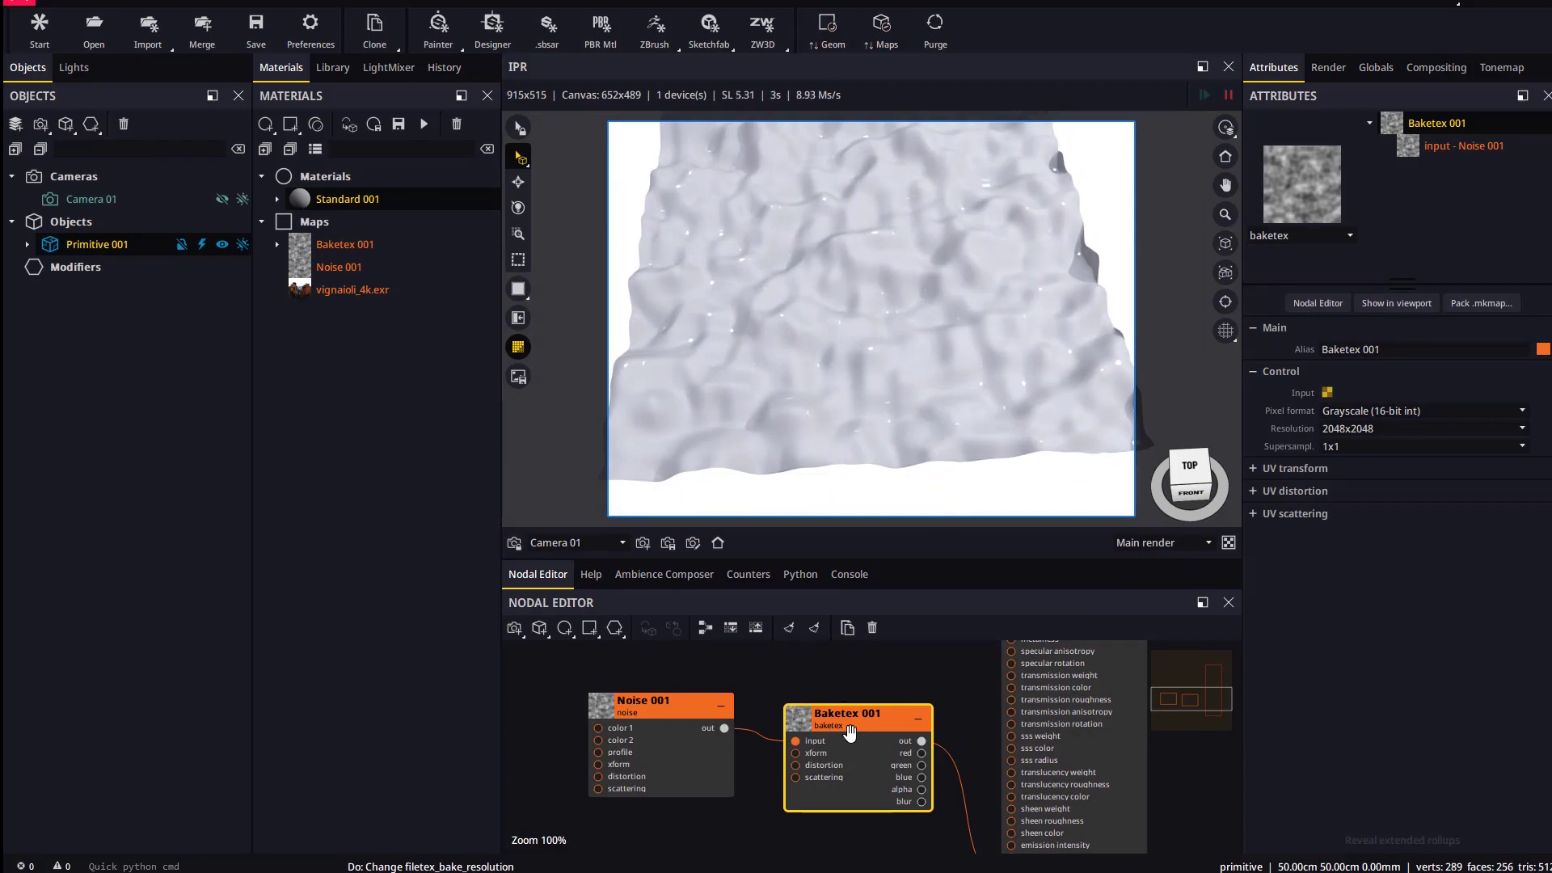
middle_drag(850, 732, 852, 695)
alt+drag(803, 388, 838, 363)
alt+middle_drag(838, 352, 876, 366)
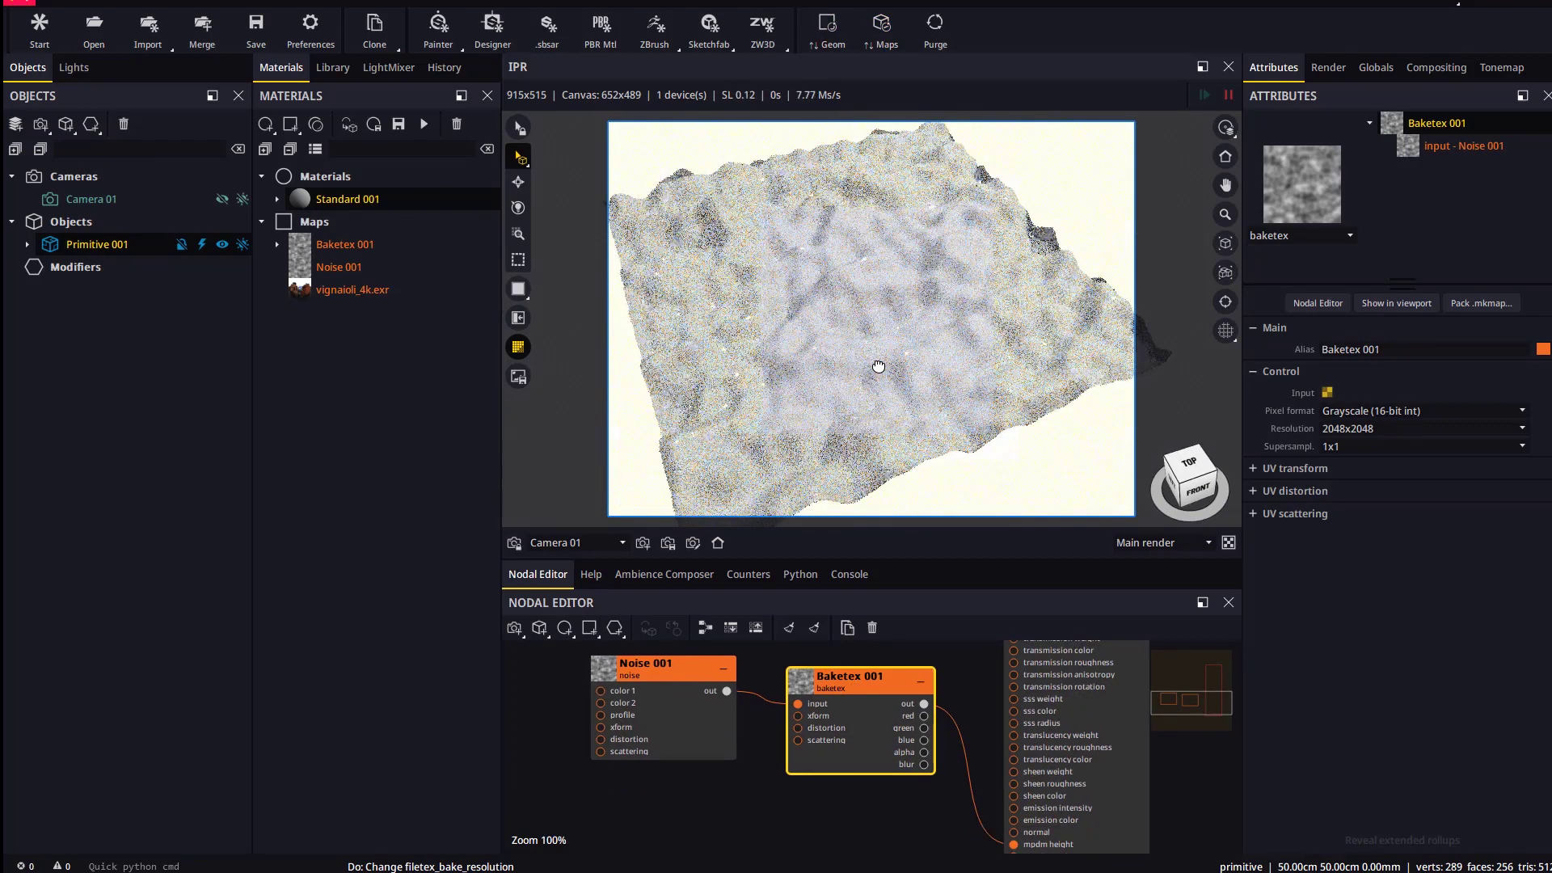
click(677, 717)
drag(1446, 475, 1457, 468)
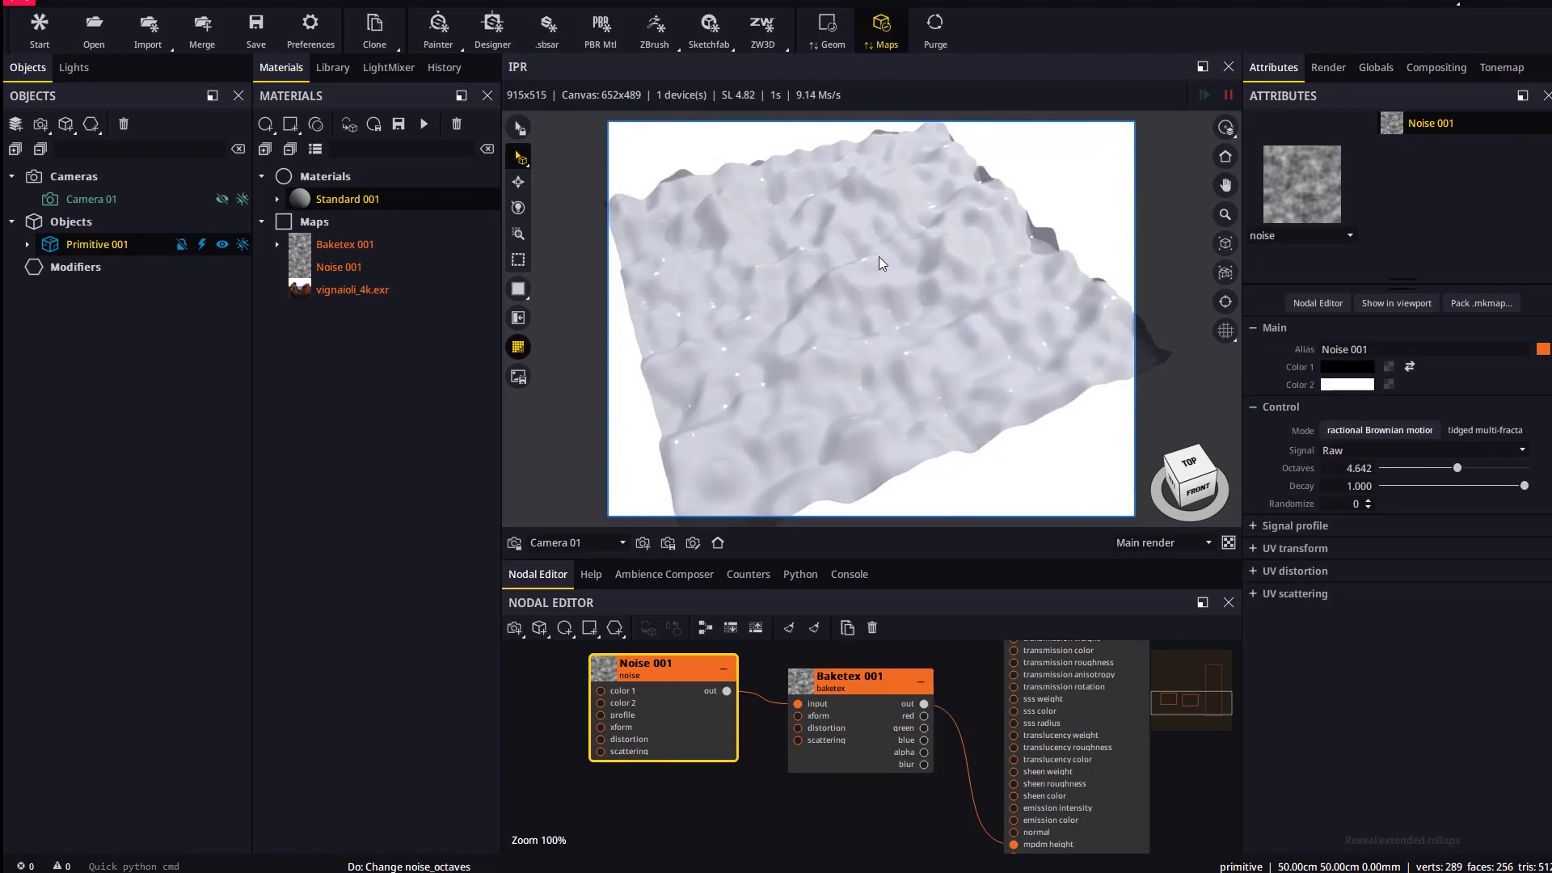
- Orbit and zoom around the terrain to inspect its finer displaced detail
alt+drag(841, 371, 800, 372)
scroll(850, 360, up, 2)
scroll(850, 361, up, 2)
scroll(800, 372, down, 1)
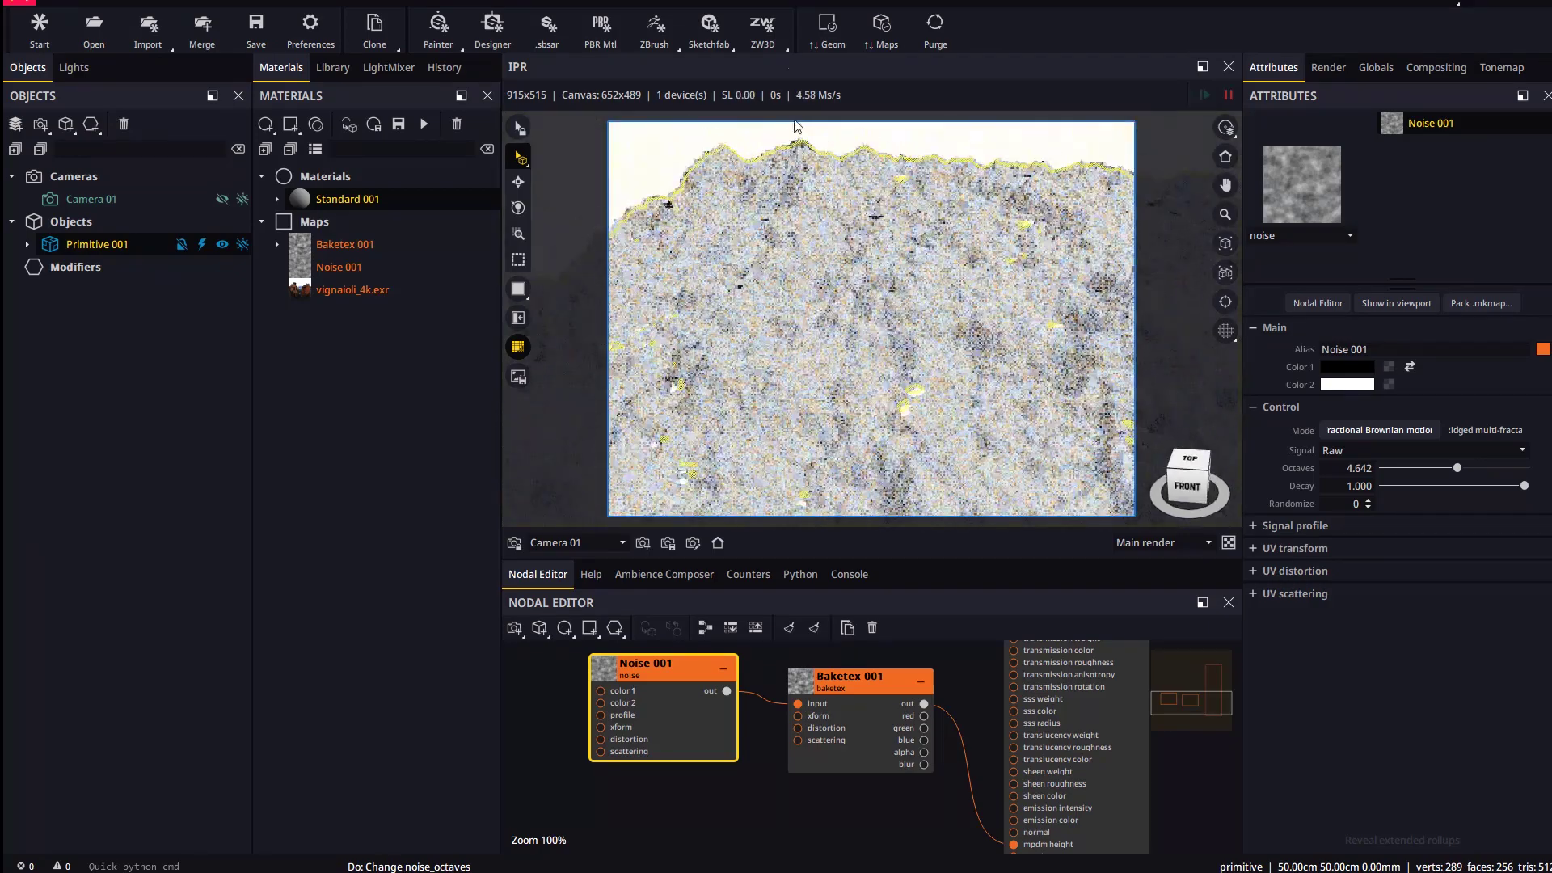
click(829, 35)
drag(851, 94, 853, 425)
scroll(924, 419, down, 2)
scroll(854, 425, up, 2)
scroll(854, 425, down, 2)
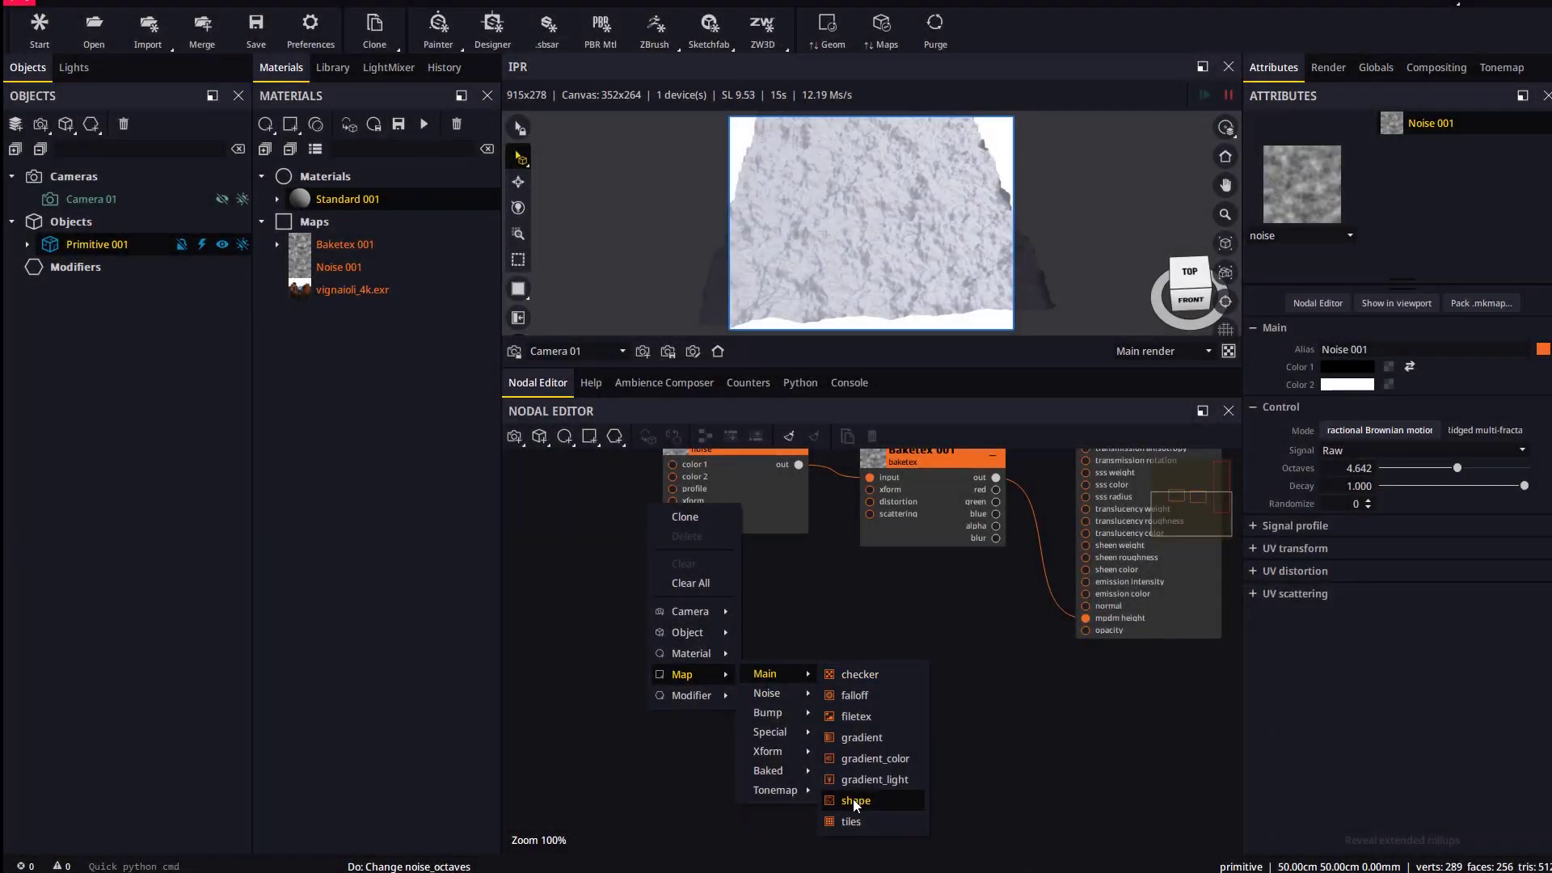
- Add a Shape map node, connect it to the Baketex input, and rebuild the displaced geometry
click(855, 800)
drag(901, 494, 906, 540)
drag(721, 527, 873, 524)
click(778, 564)
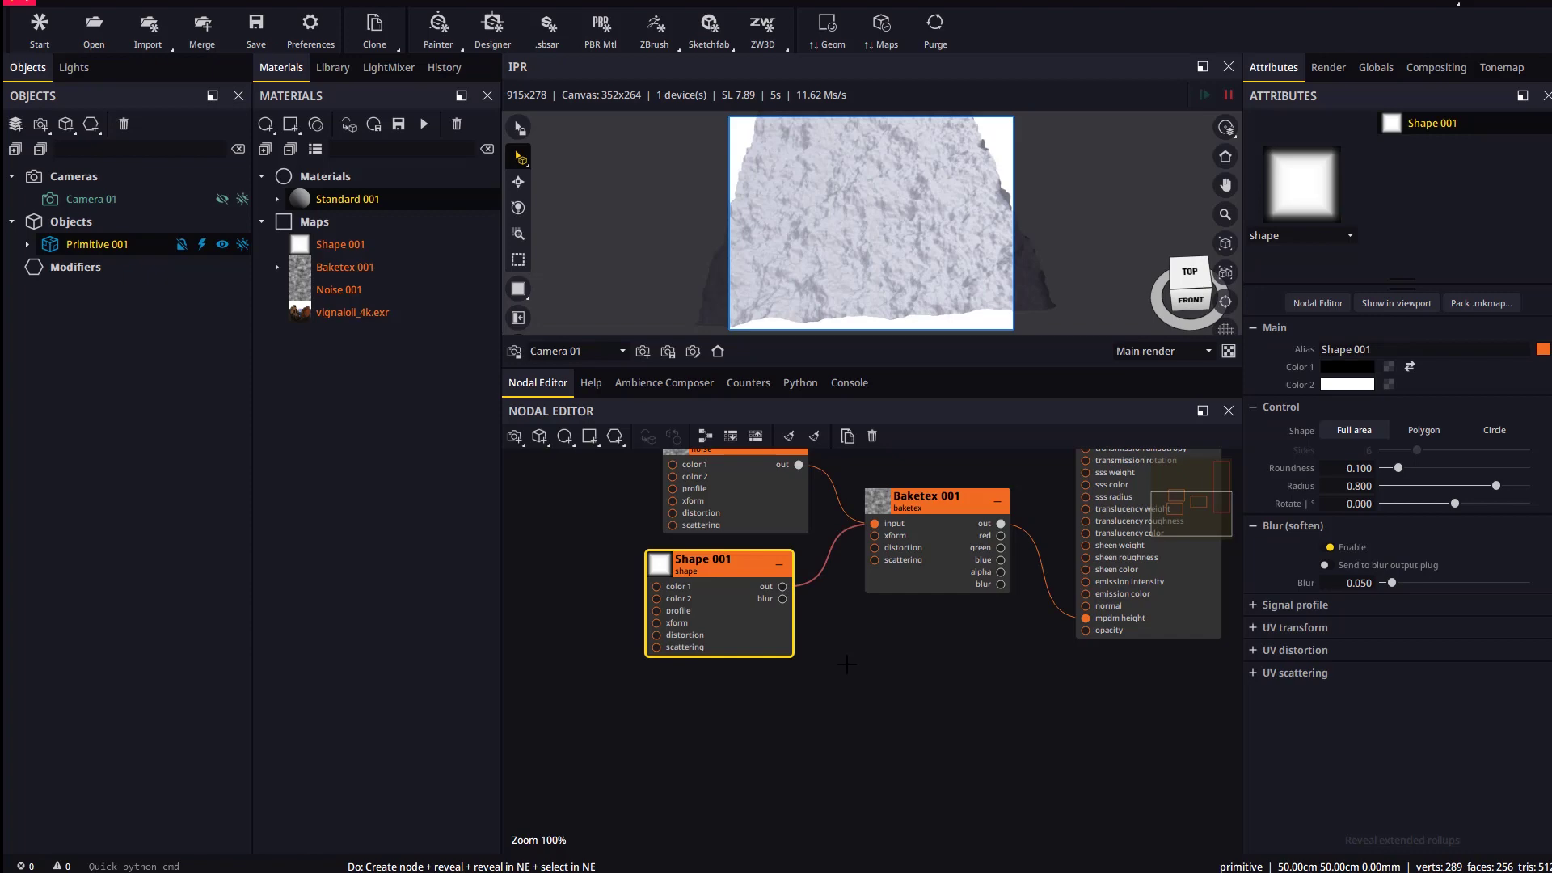
drag(772, 184, 890, 235)
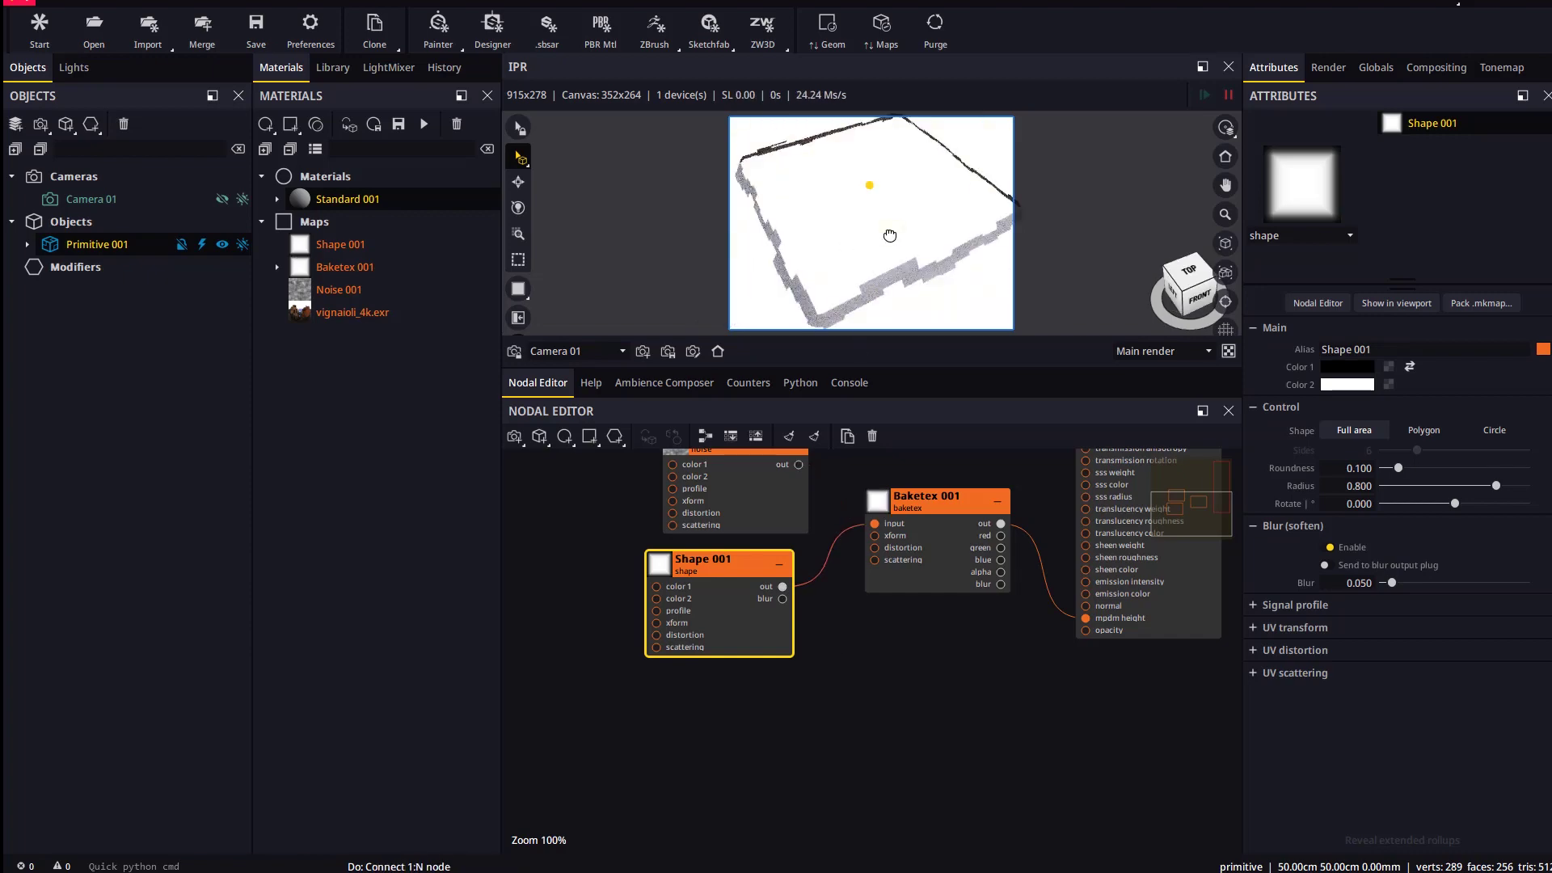
drag(868, 367, 857, 562)
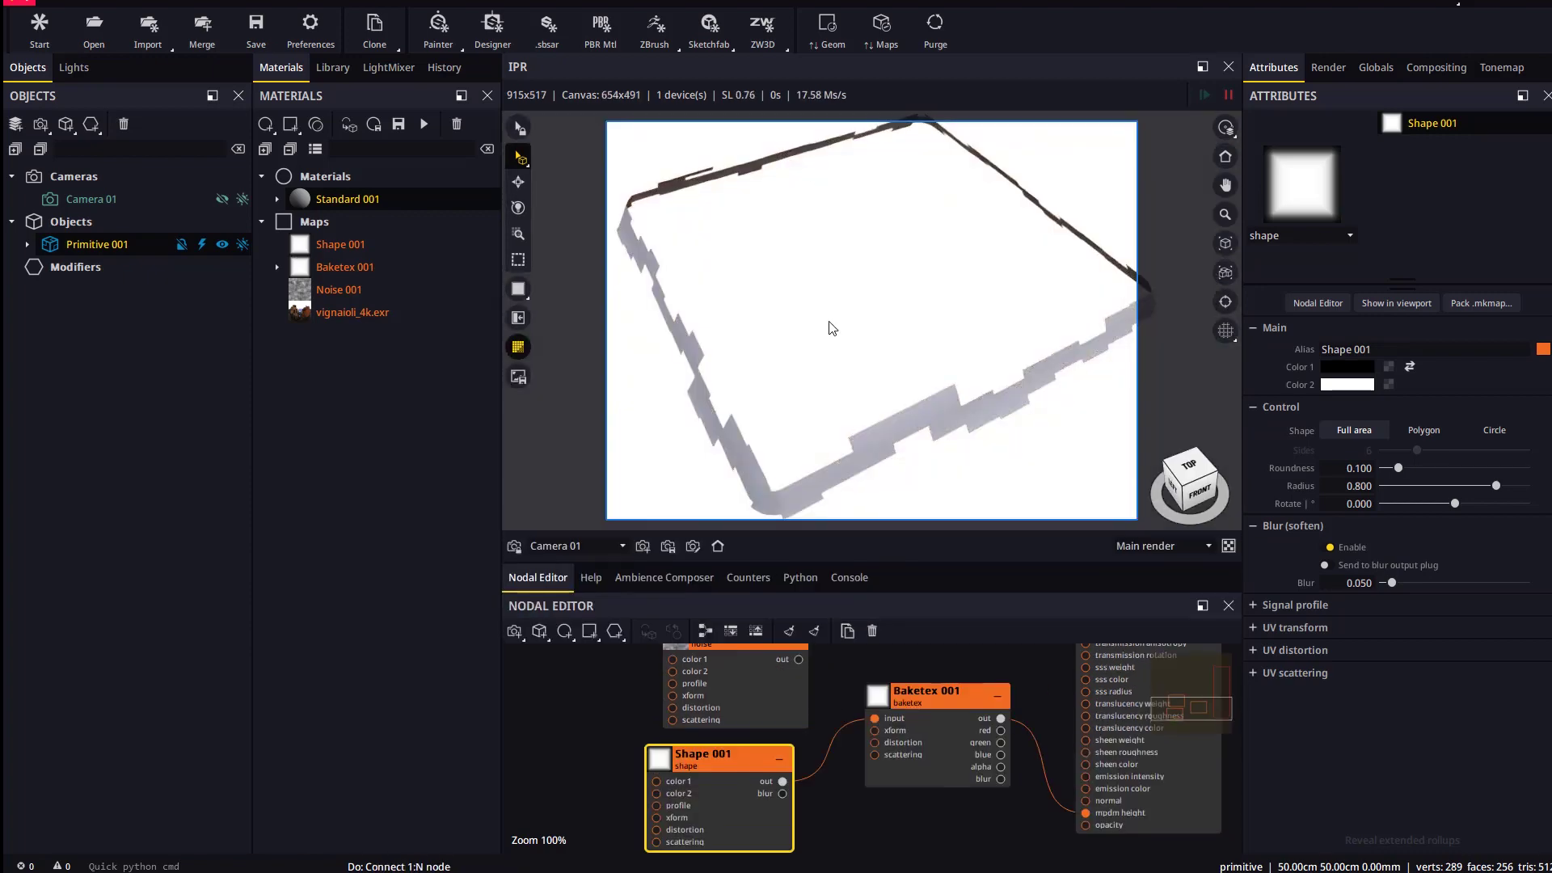
click(830, 31)
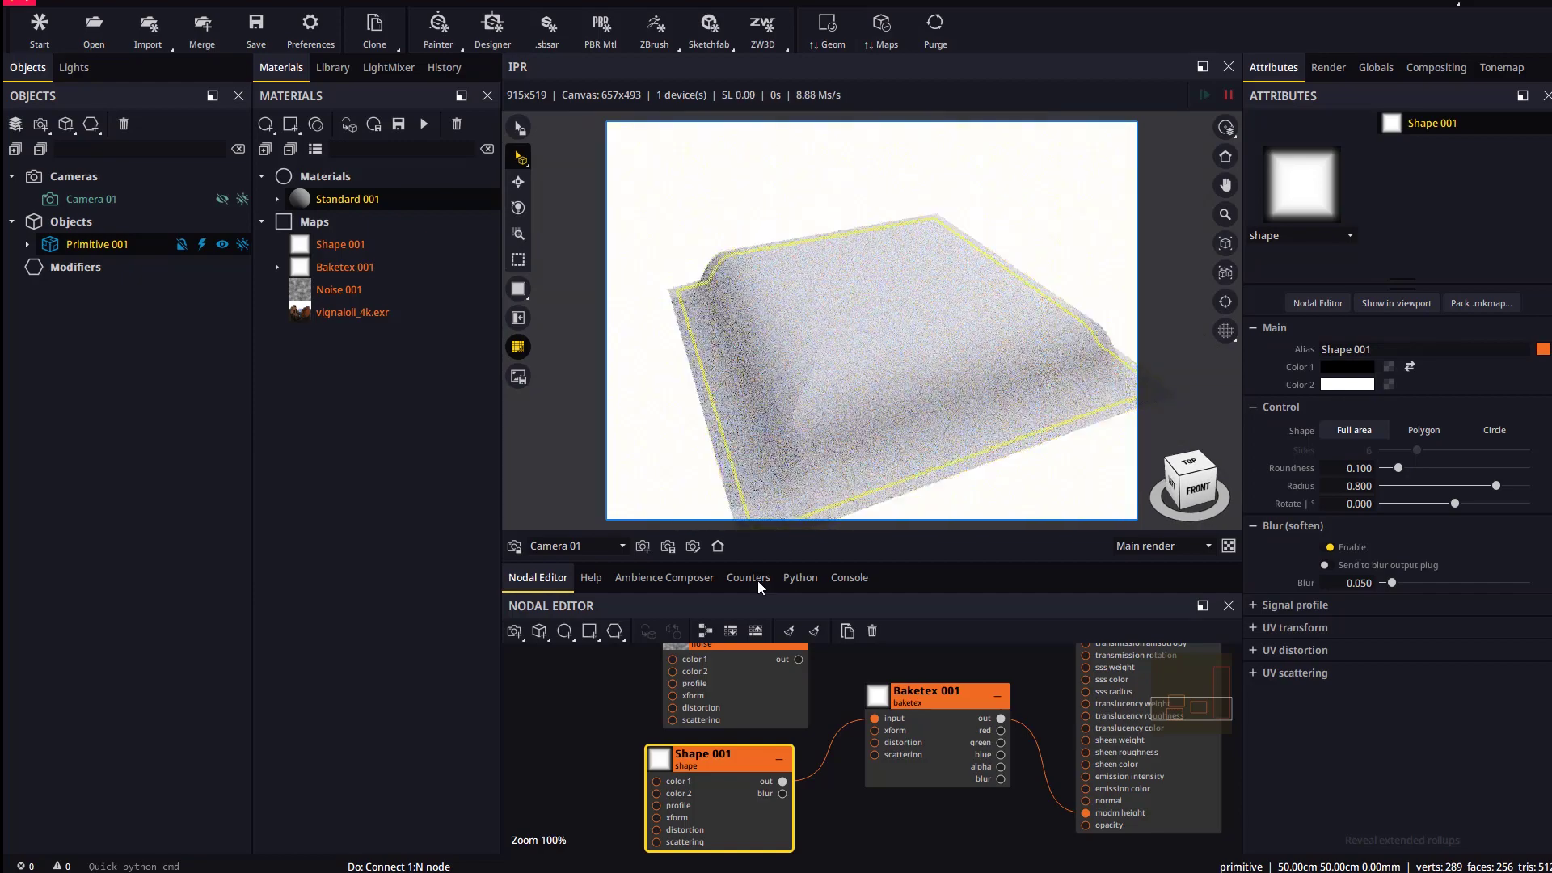
drag(852, 371, 901, 412)
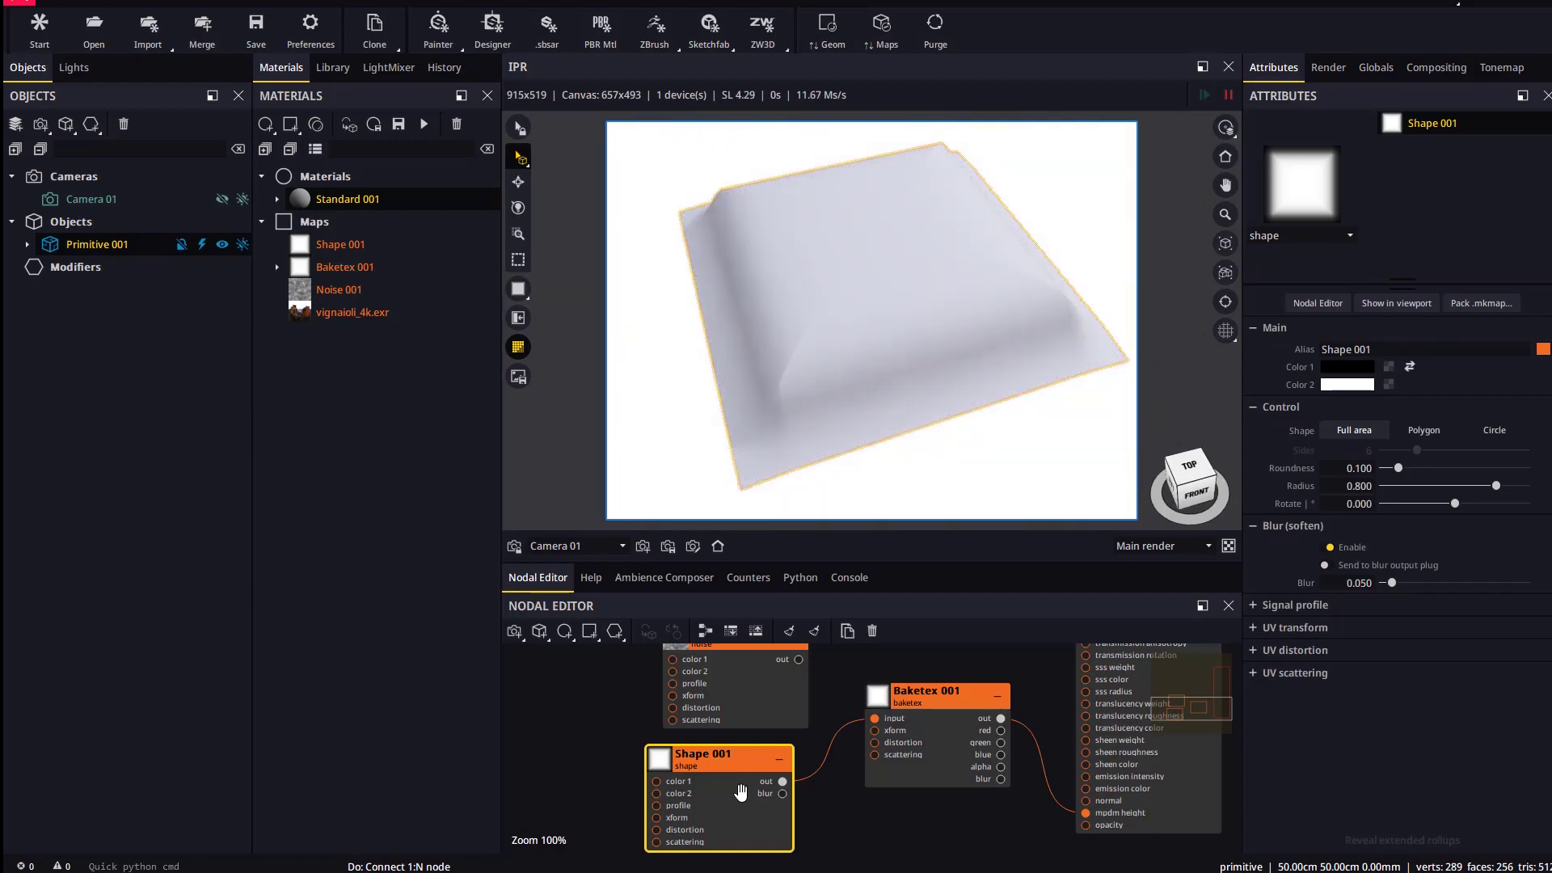
- Make the shape a polygon with roundness 0.052, radius 0.653, master repeat 3, and rebuild
click(1425, 430)
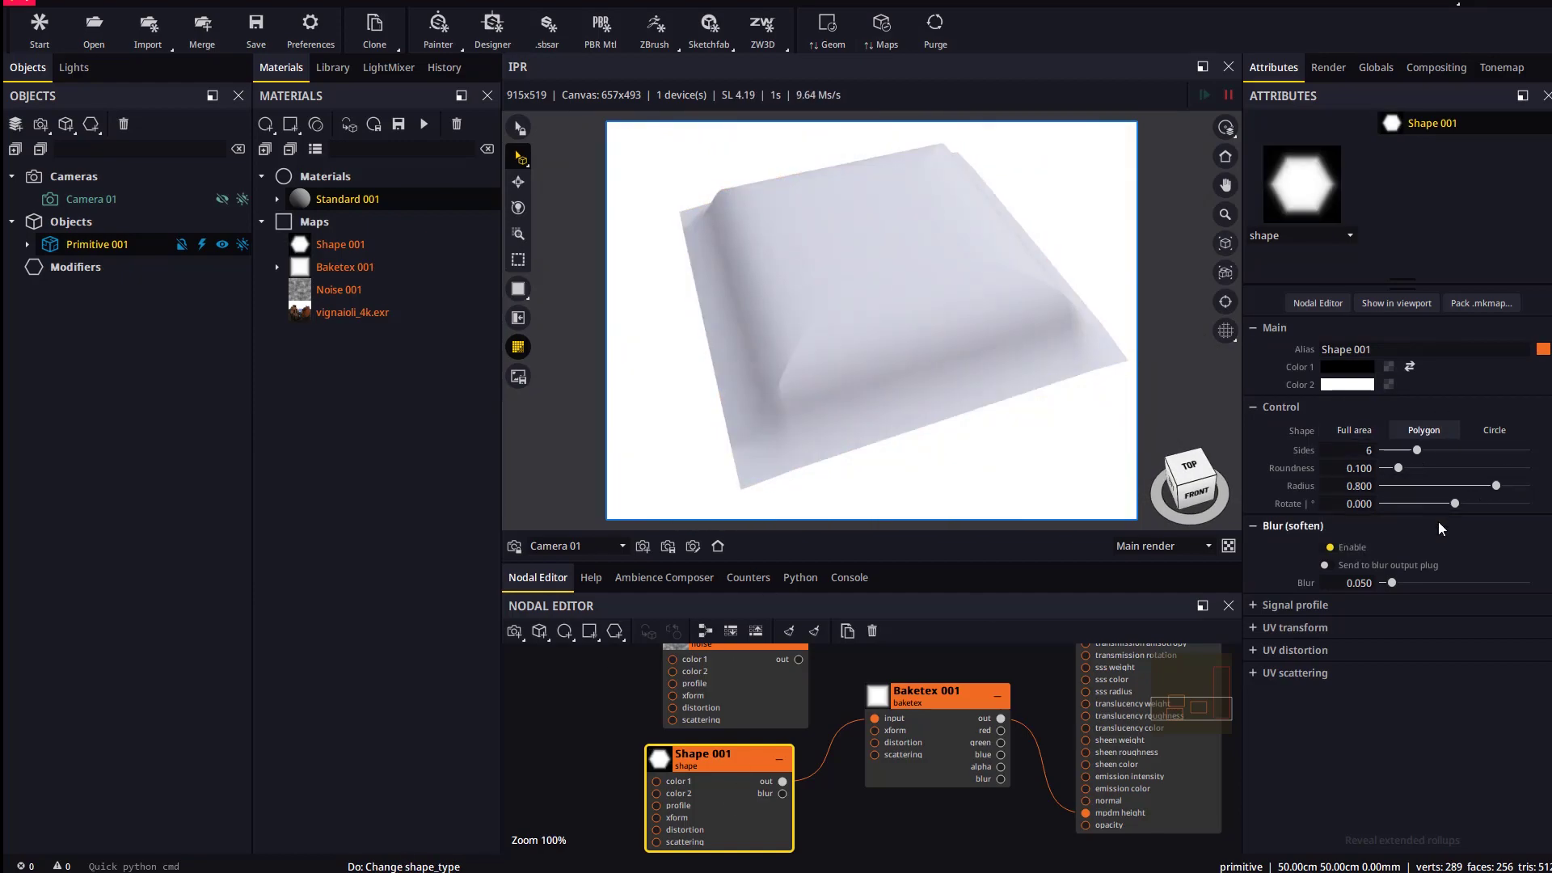
drag(1398, 468, 1391, 468)
drag(1496, 486, 1474, 486)
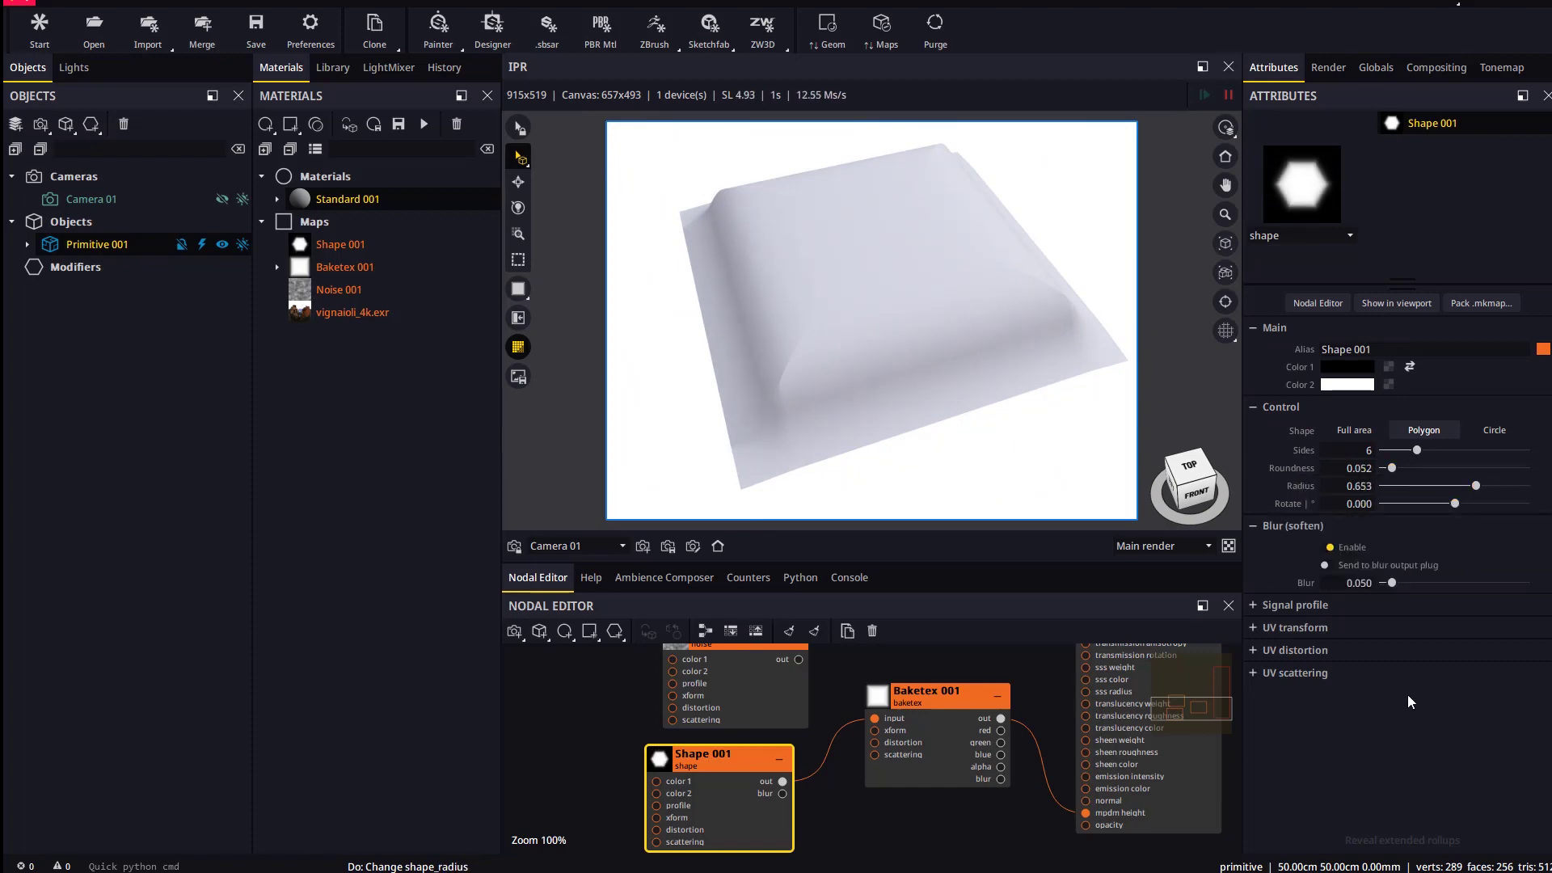
click(1403, 628)
click(1345, 724)
text(3)
key(Tab)
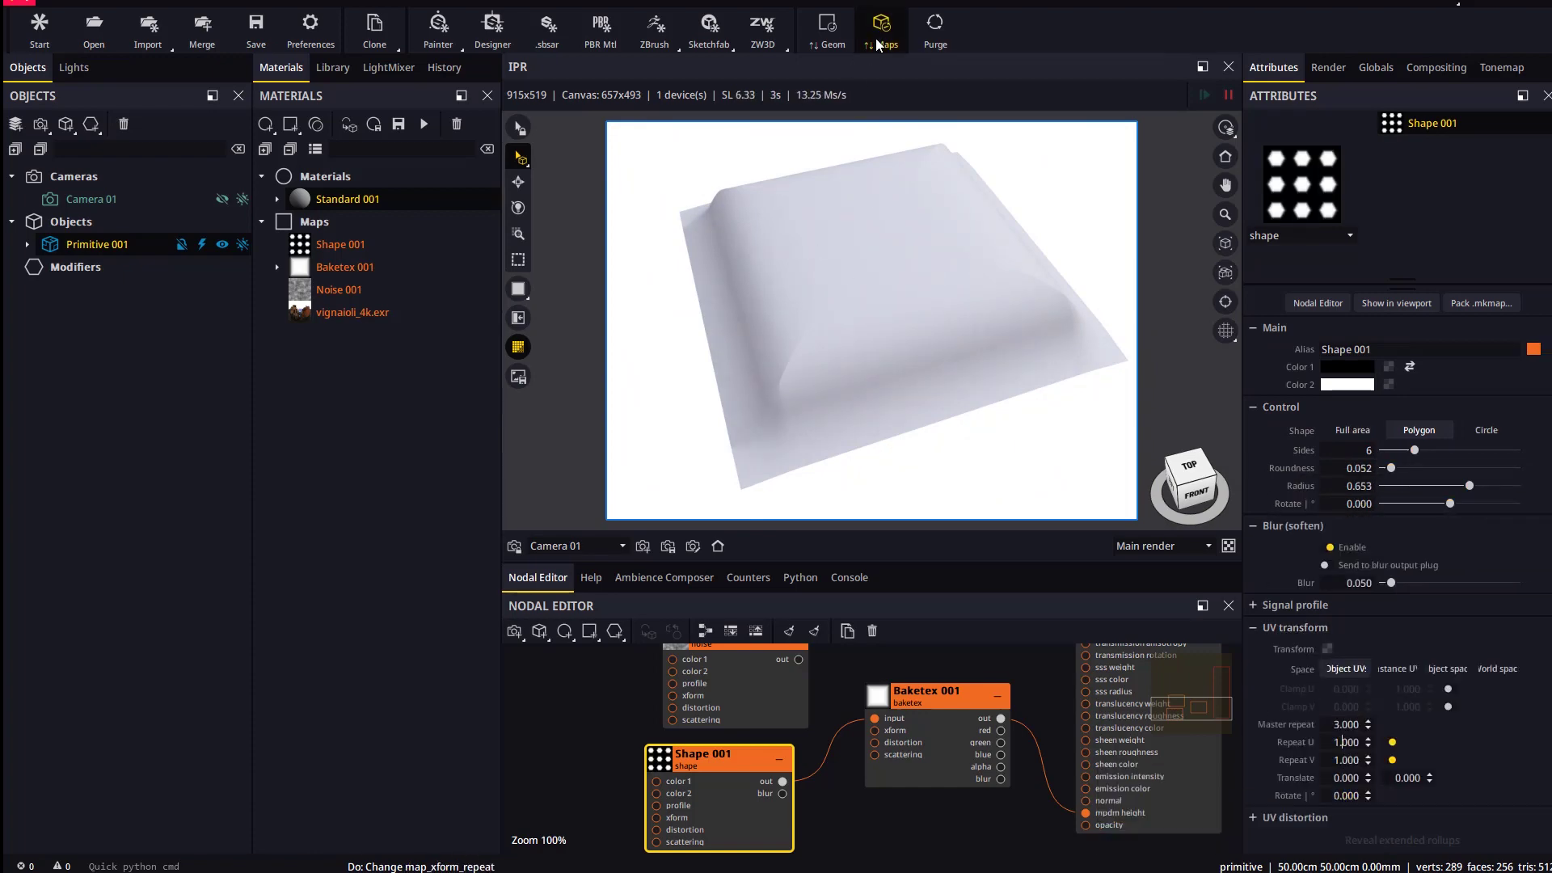
click(828, 31)
drag(923, 340, 925, 375)
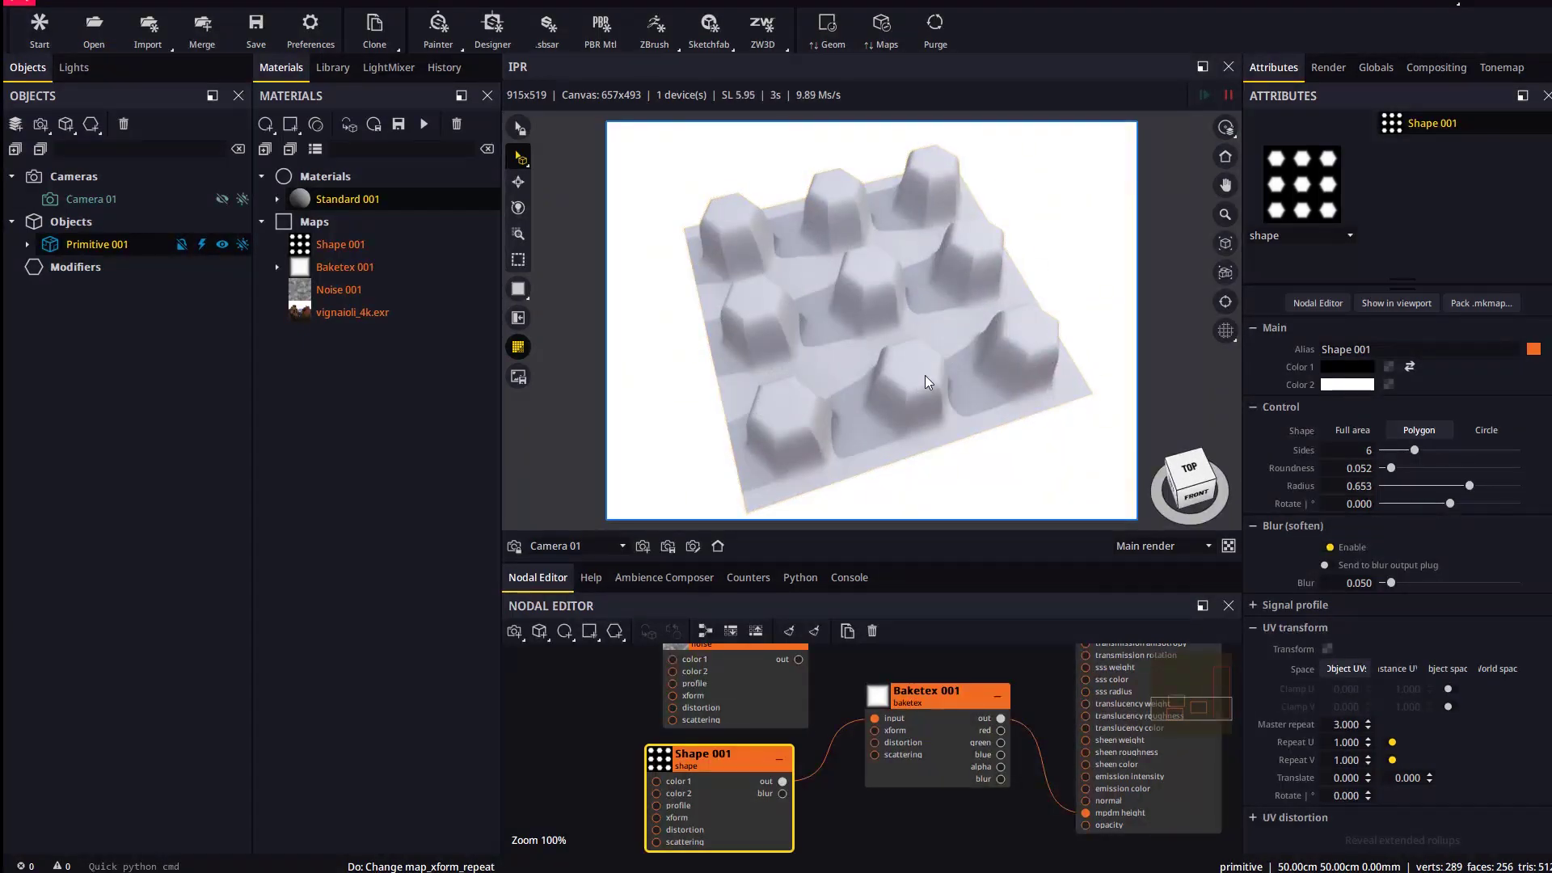